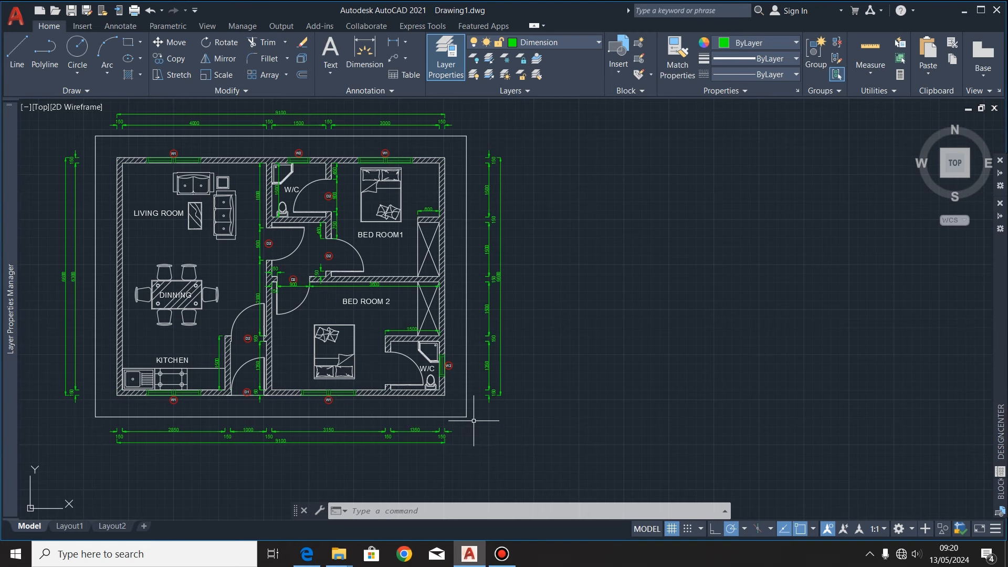
click(474, 420)
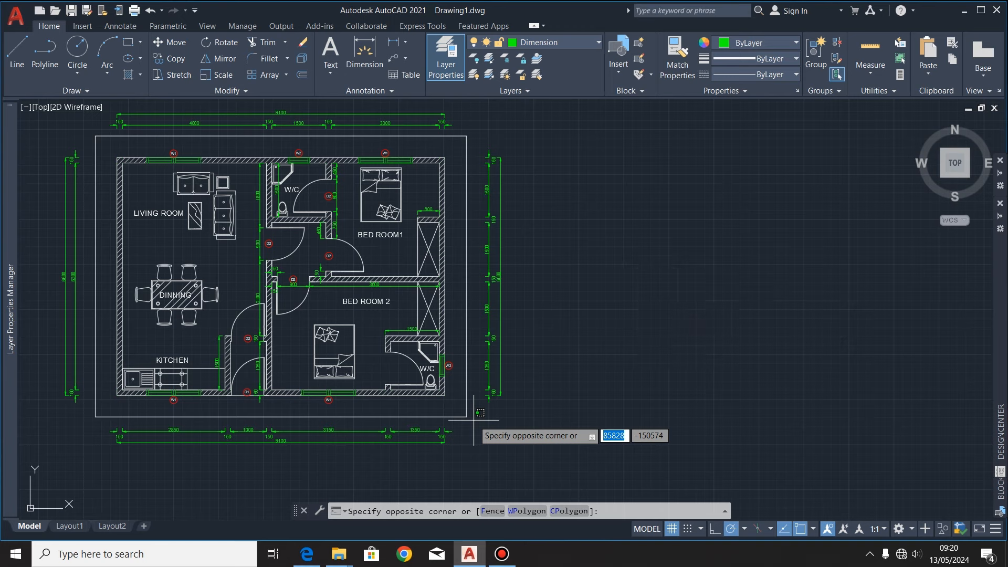
click(577, 252)
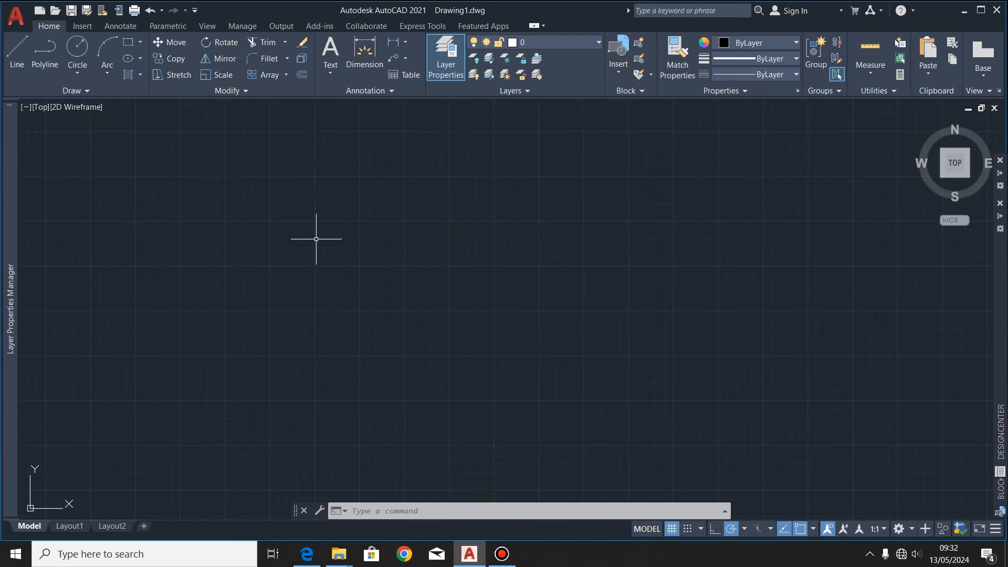
Step: Set the drawing units' insertion scale to millimeters and accept the unit settings
text(UN)
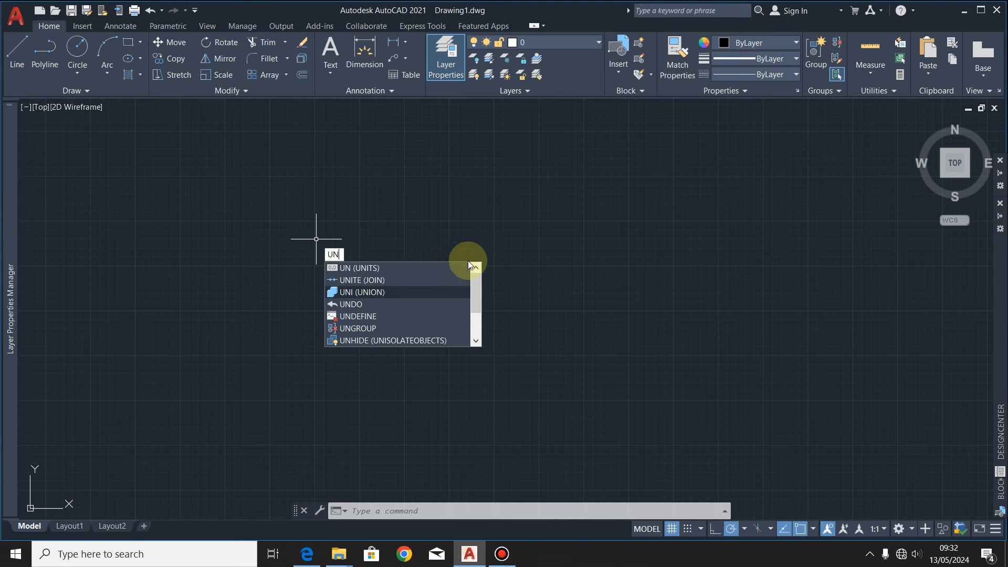
click(393, 268)
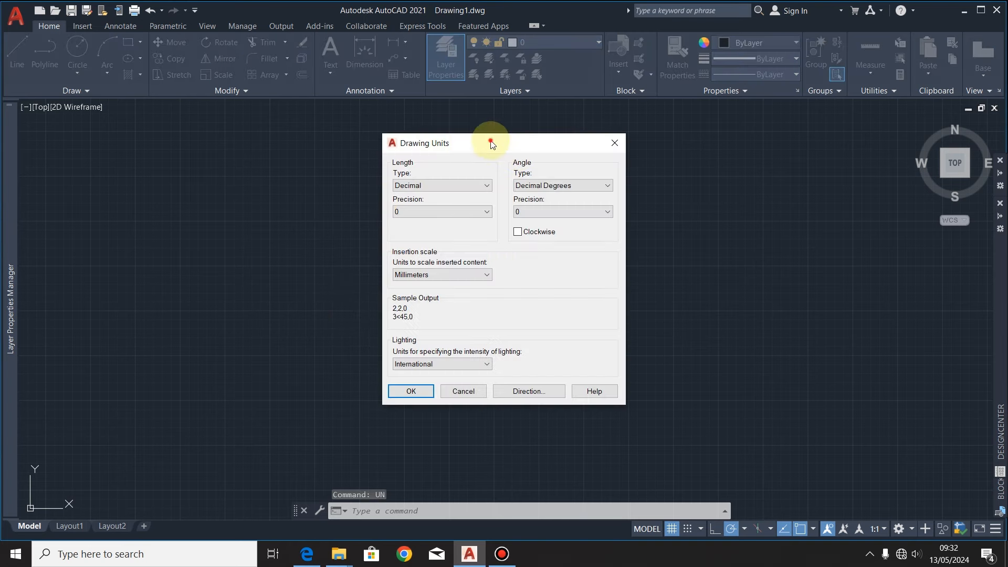
drag(492, 144, 490, 186)
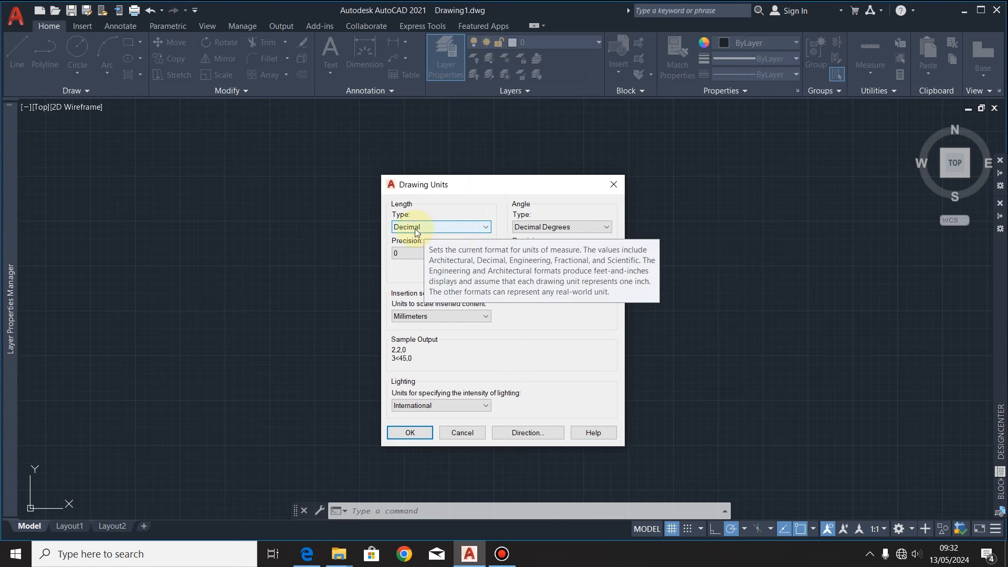
click(486, 316)
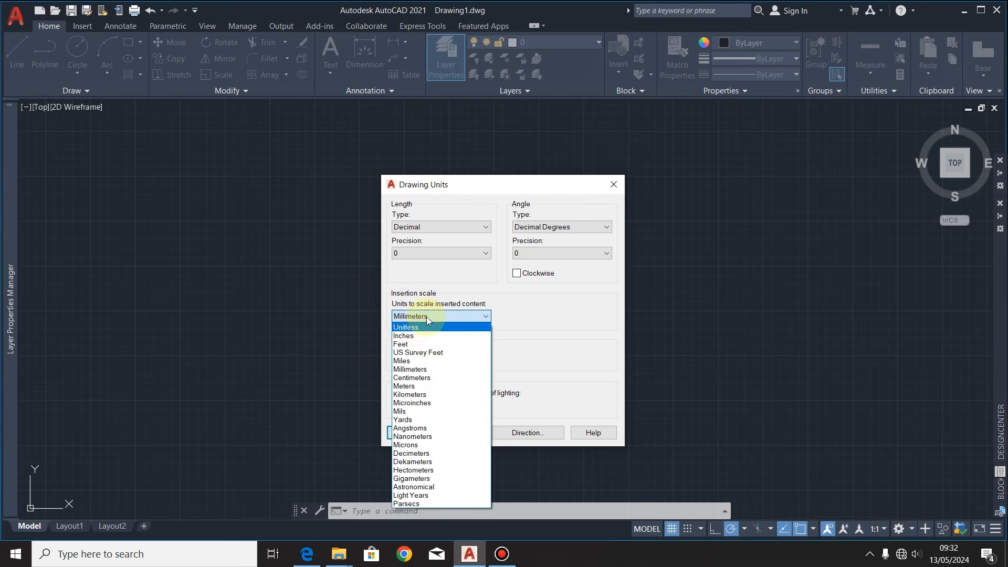
click(442, 369)
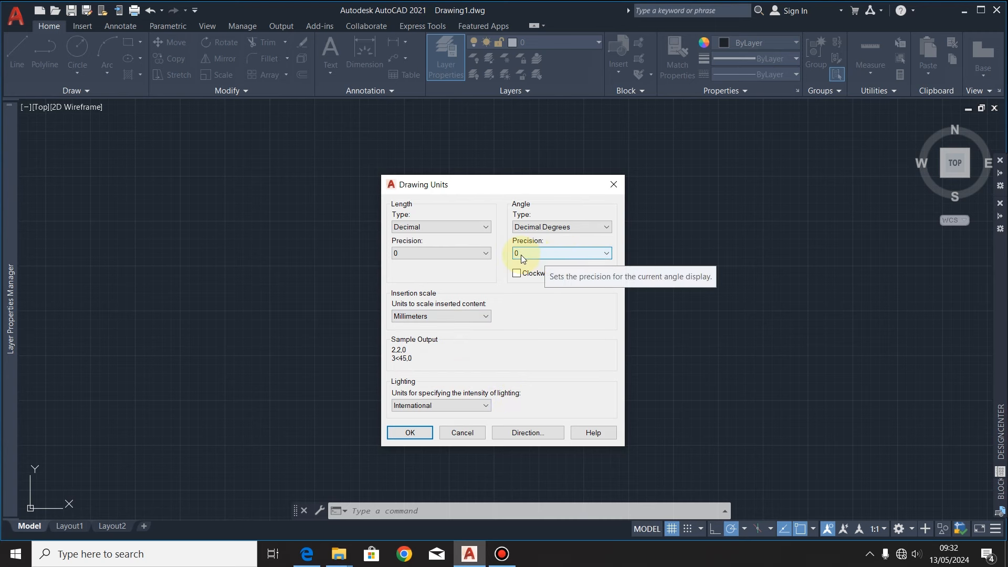
click(419, 435)
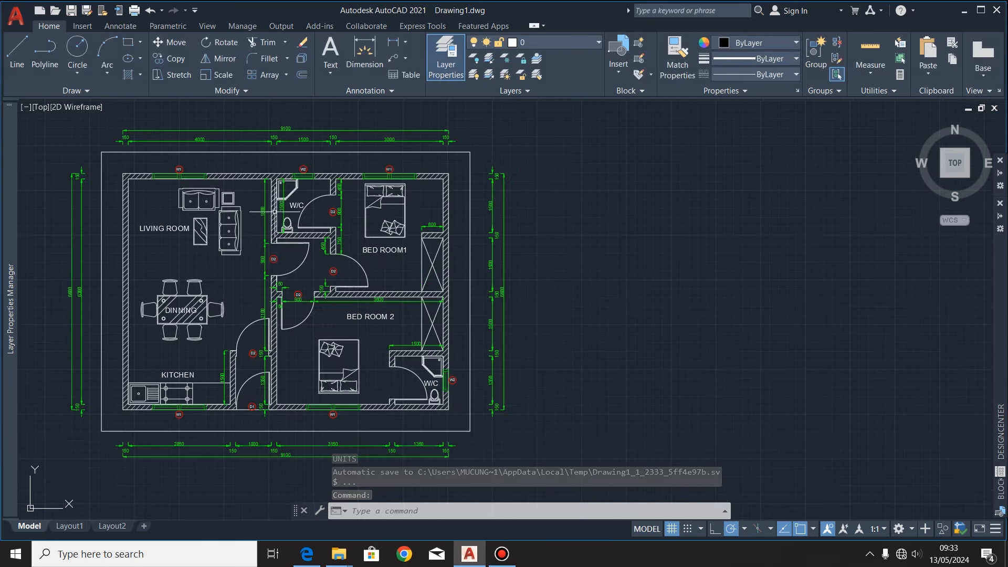
Step: Examine the finished floor plan's overall width and overall depth dimensions
scroll(641, 252, down, 2)
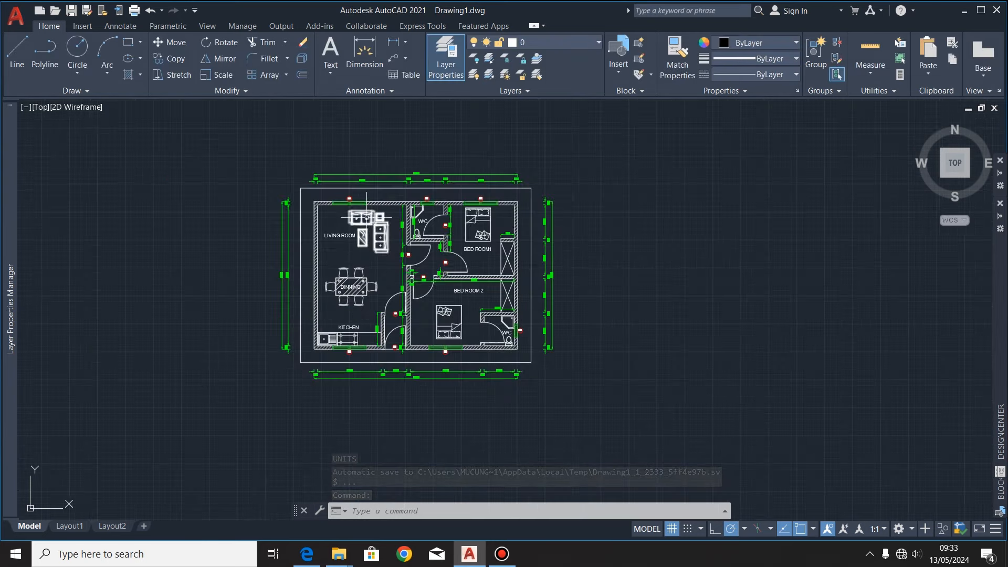
scroll(367, 217, up, 6)
scroll(274, 219, down, 4)
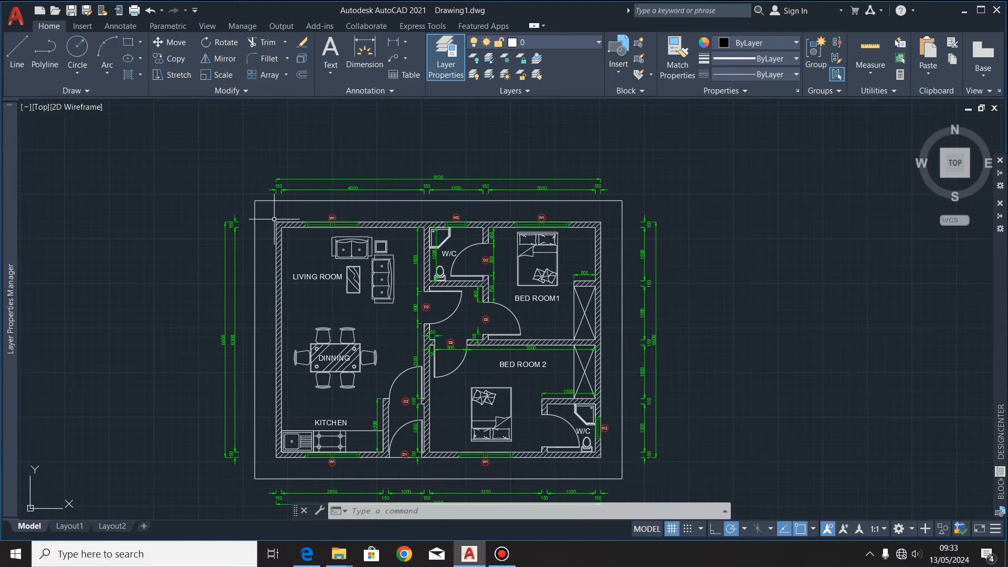
scroll(441, 180, up, 6)
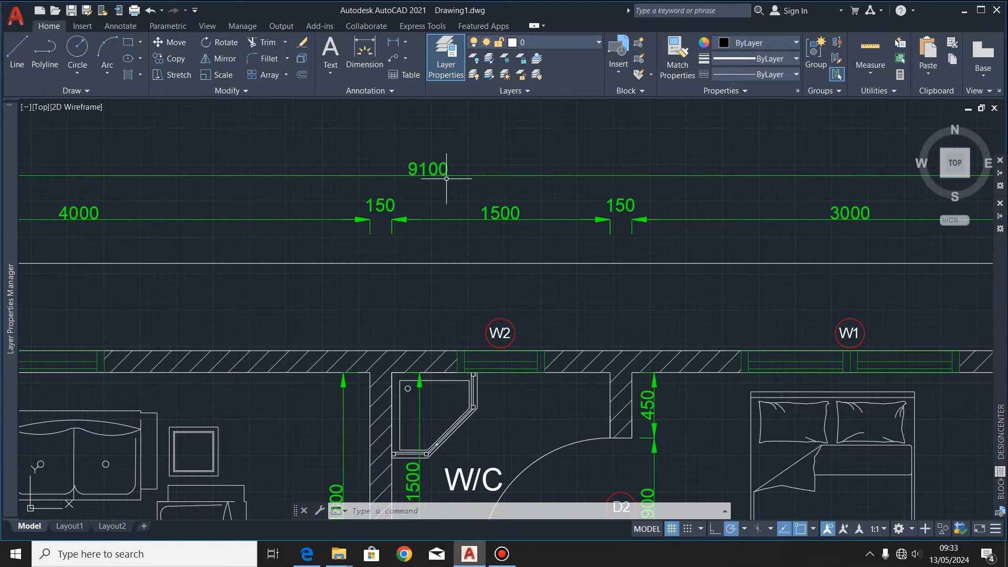
scroll(446, 178, down, 6)
scroll(508, 124, up, 2)
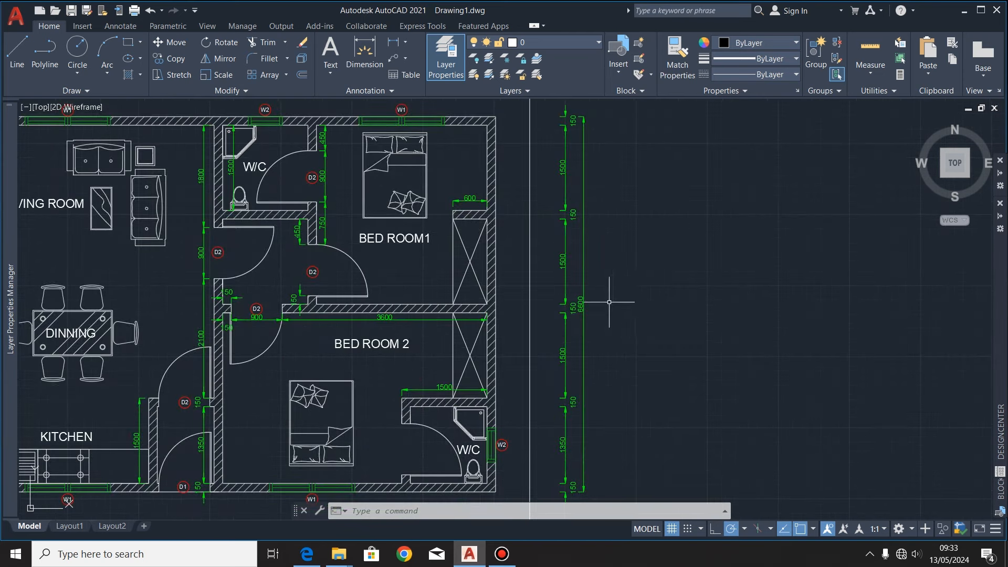
scroll(602, 307, up, 6)
scroll(540, 276, down, 6)
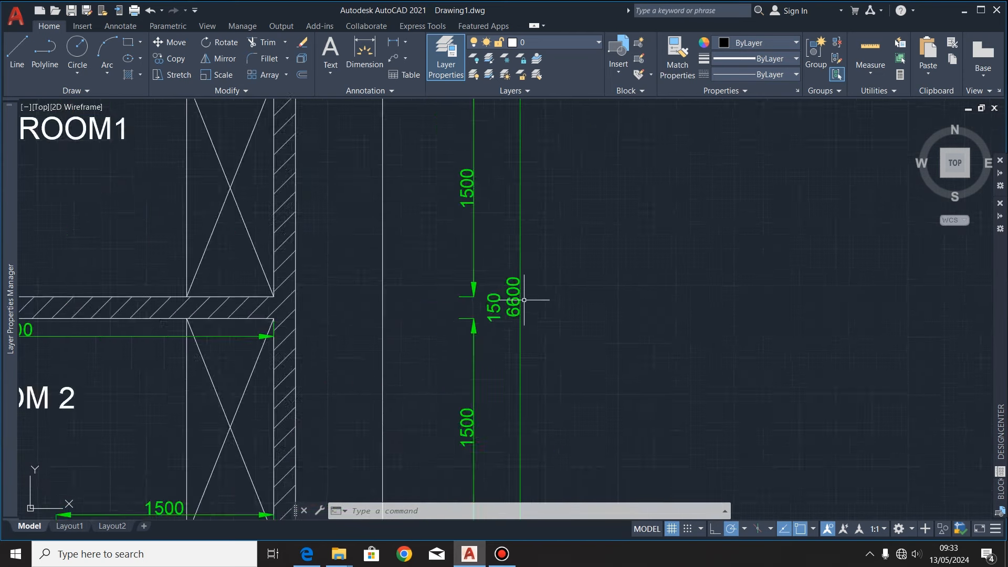
scroll(417, 288, down, 5)
scroll(436, 302, up, 5)
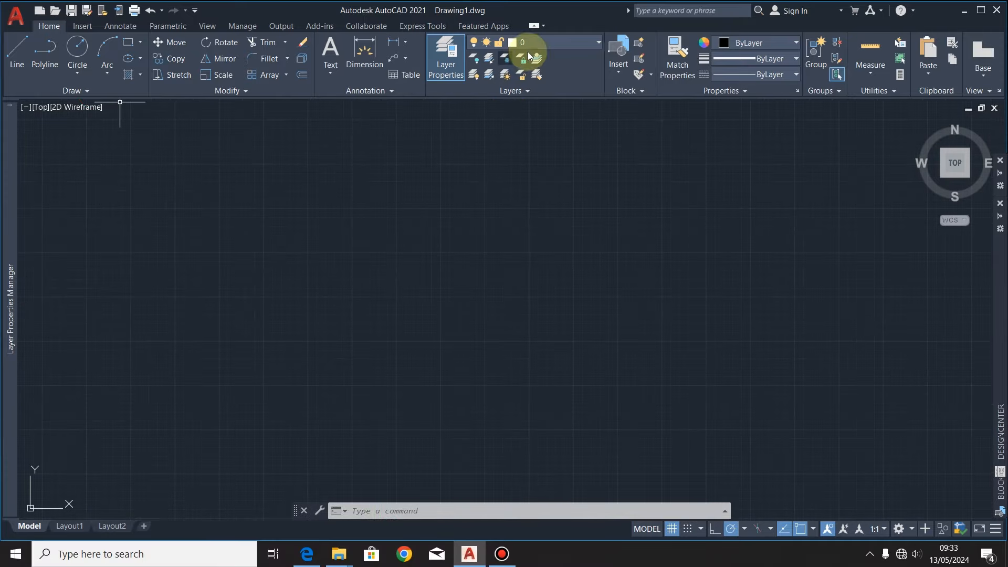
Step: Make the walls layer current and draw a 9100 by 6600 rectangle beside the plan for the exterior walls
click(587, 42)
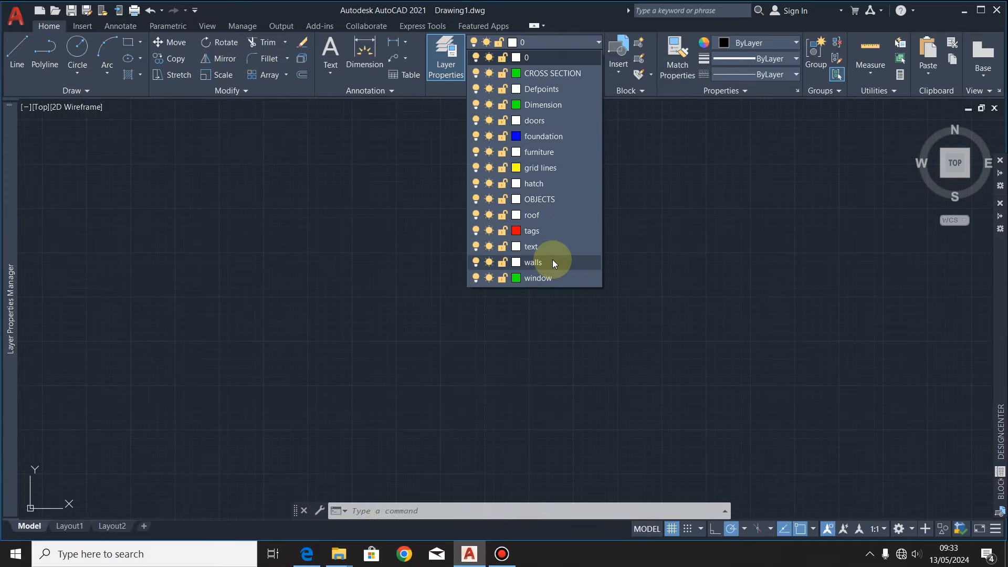
click(552, 259)
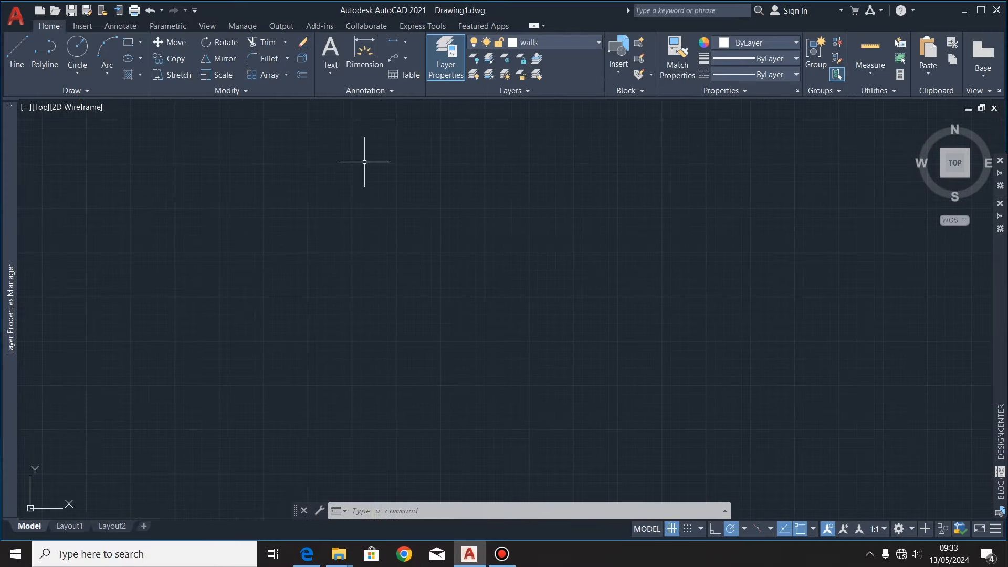
click(128, 41)
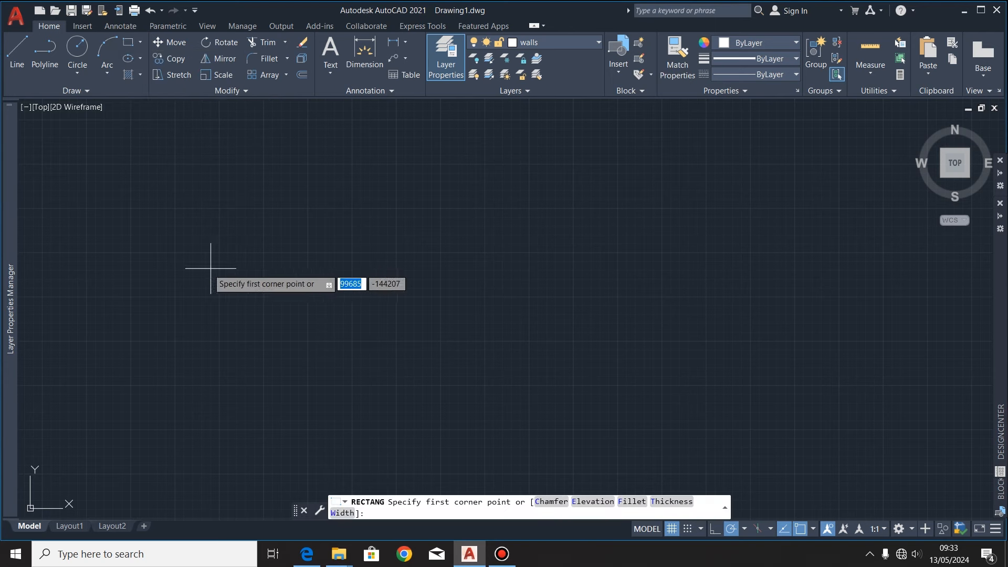
click(259, 228)
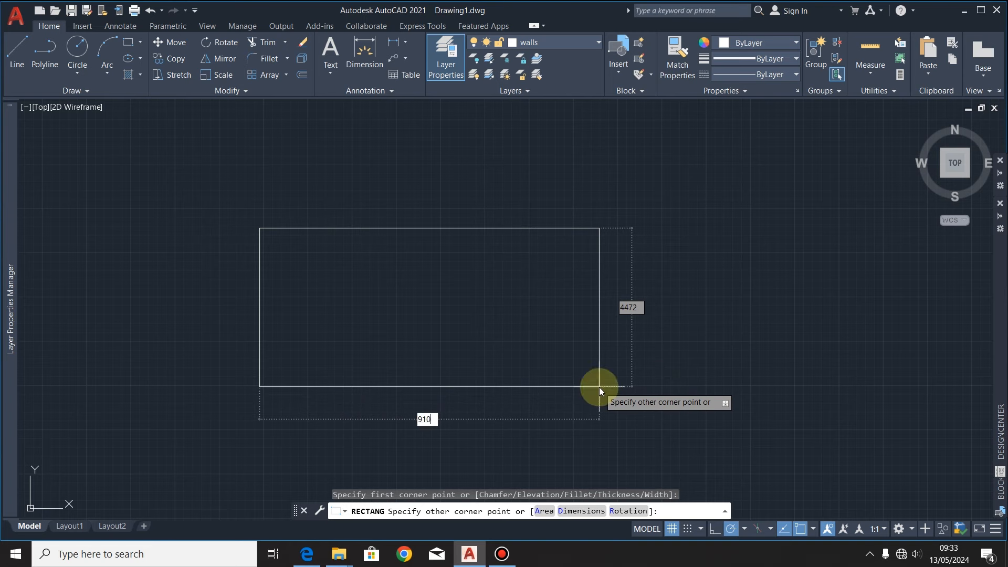
text(9100)
key(Tab)
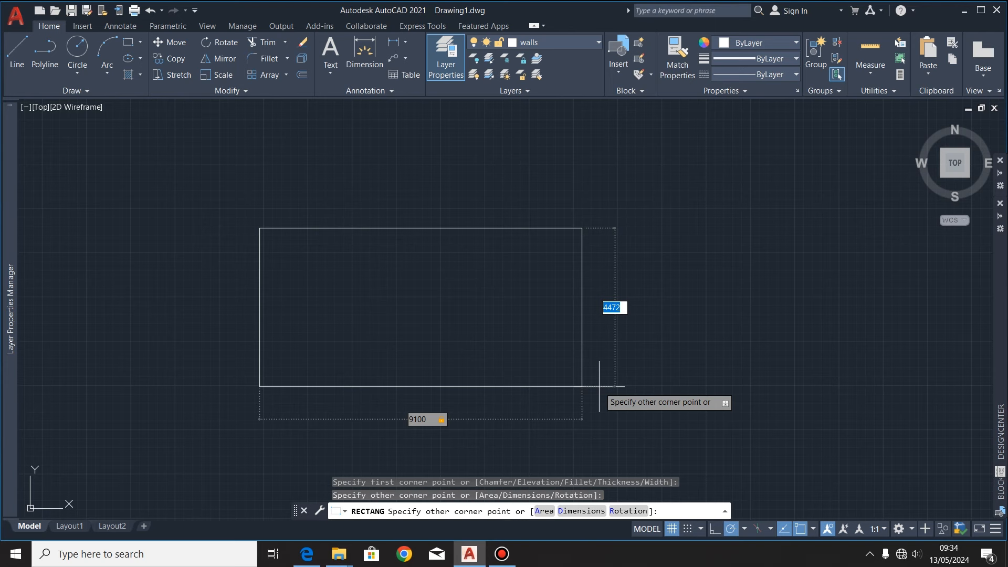
text(66)
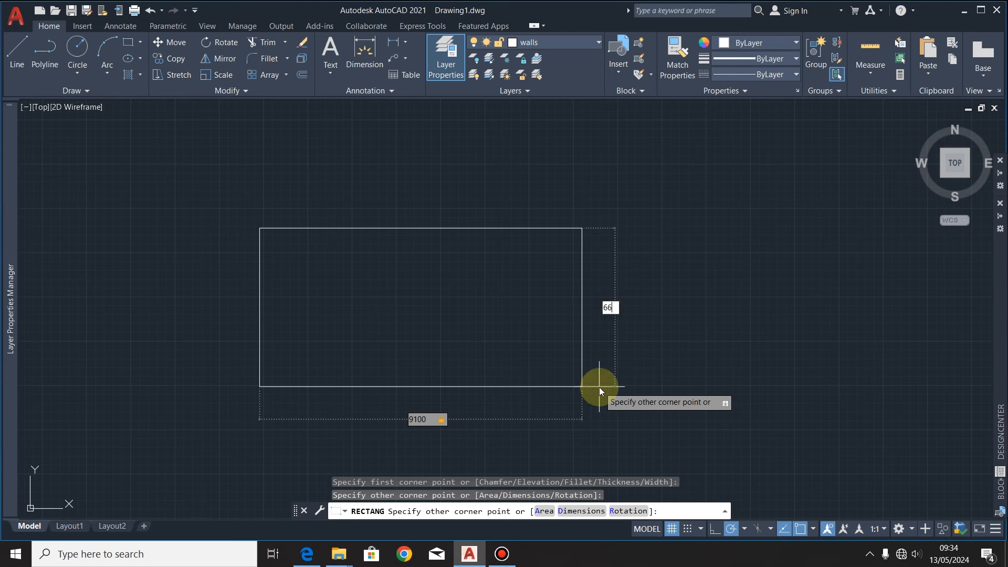
text(00)
key(Return)
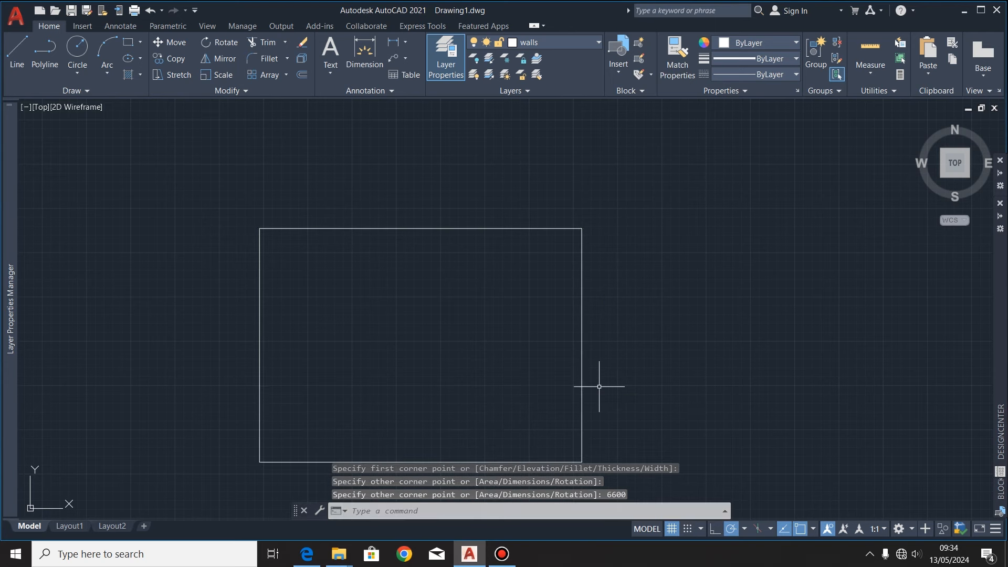
Step: Explode the exterior wall rectangle into separate lines
middle_drag(579, 373, 615, 288)
click(616, 288)
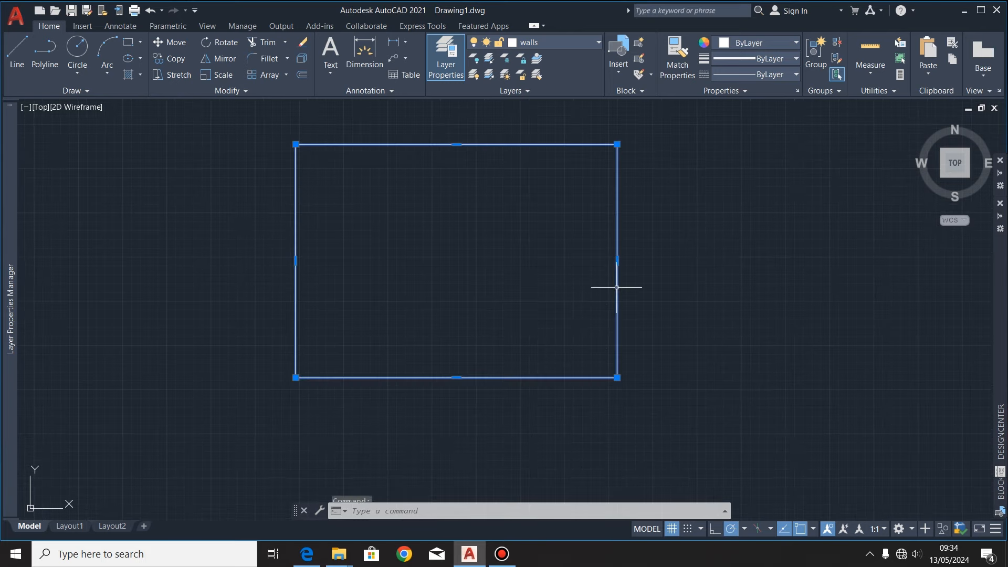
click(301, 58)
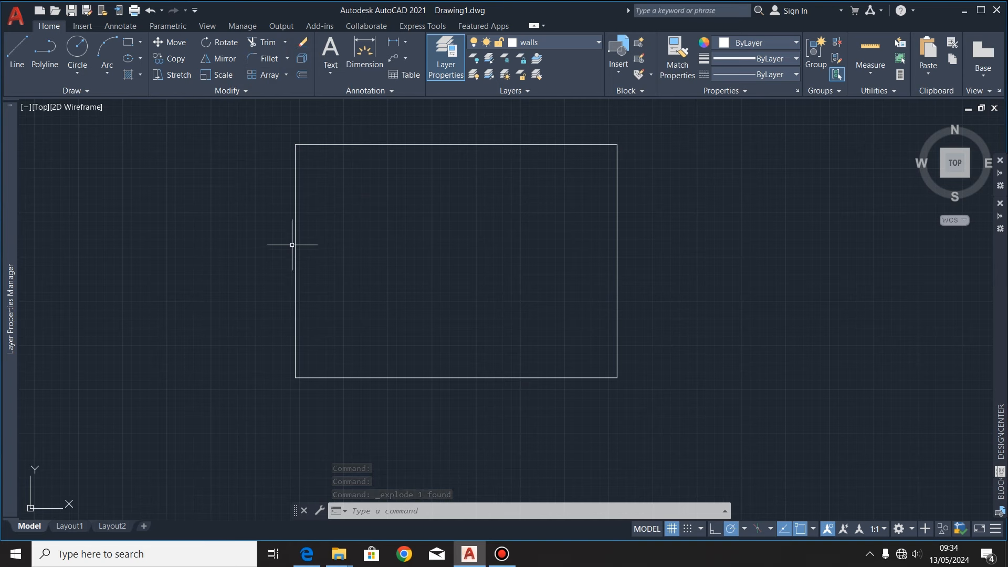
Step: Offset the left exterior wall line 150 towards the inside of the building
click(295, 261)
click(302, 74)
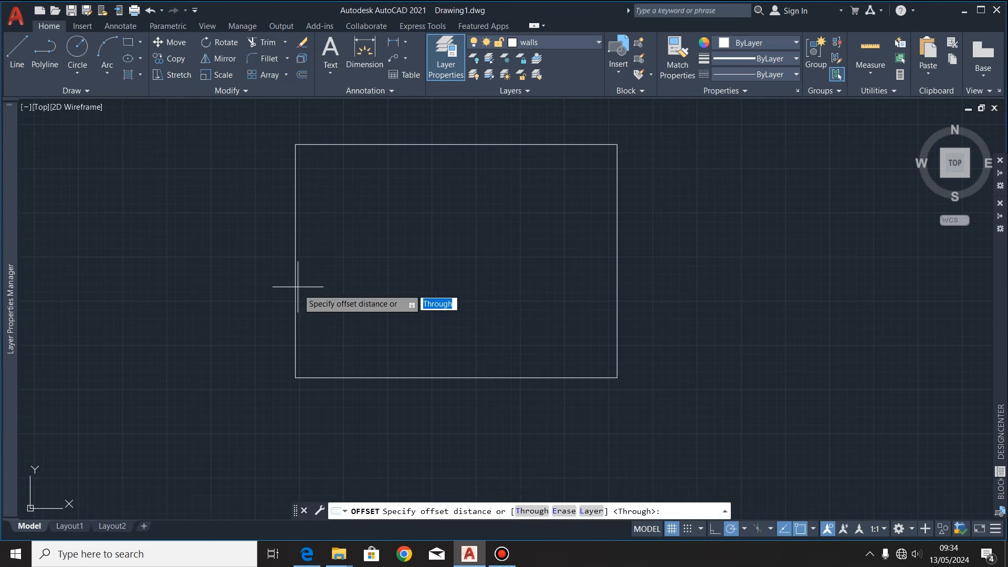
click(295, 260)
text(1)
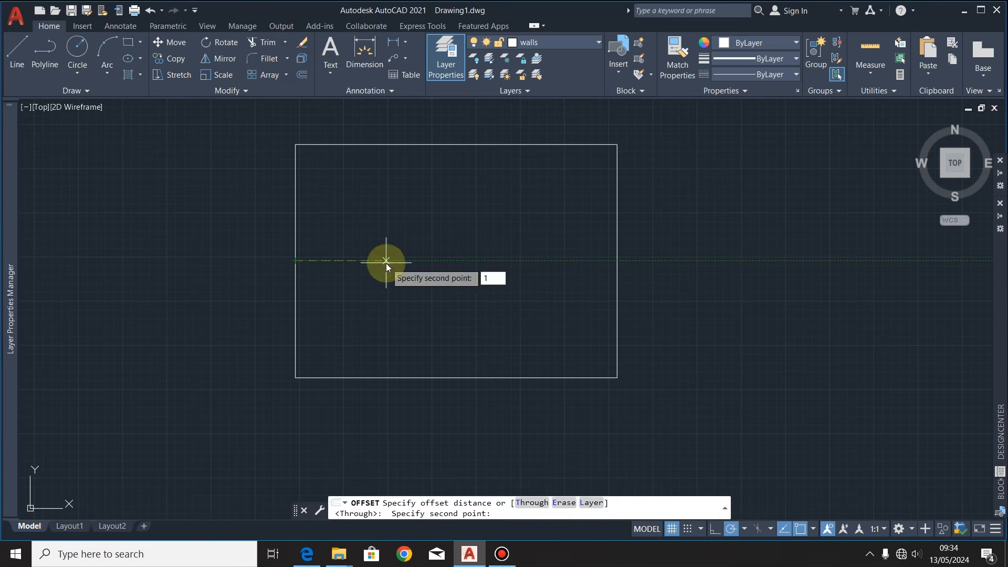
text(50)
key(Return)
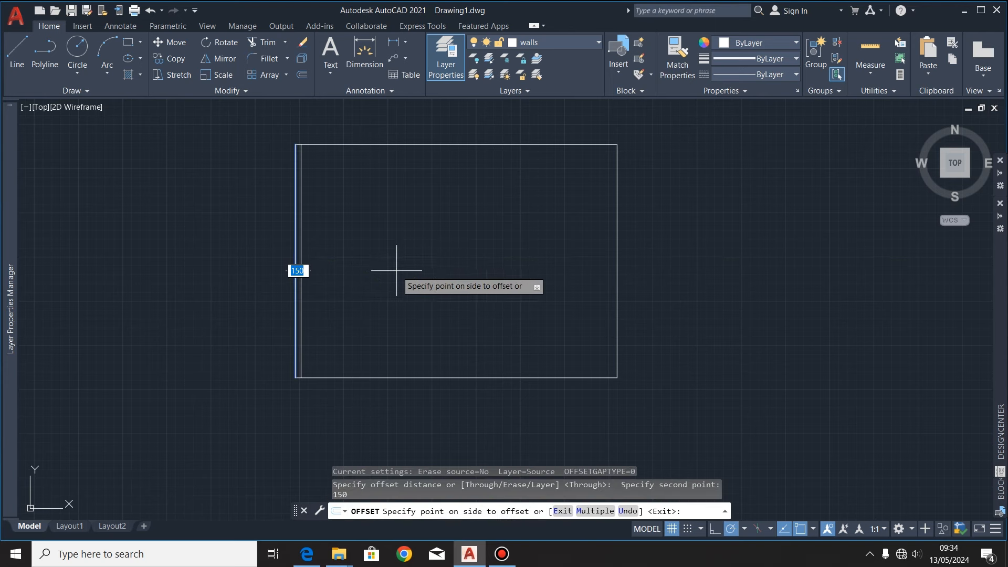
click(371, 240)
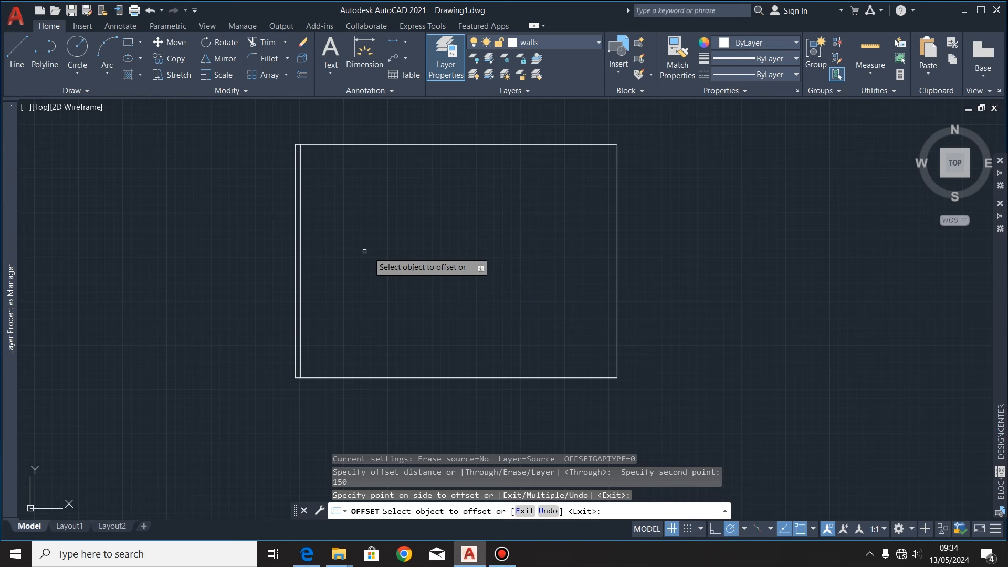
Step: Offset the top, right and bottom exterior wall lines inward by the same 150 distance
click(382, 142)
click(378, 195)
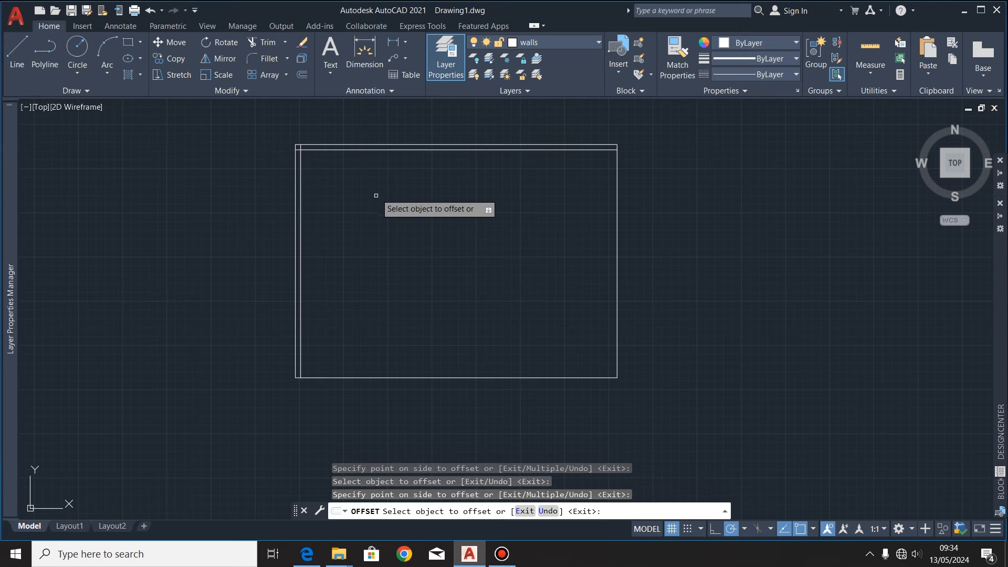
click(618, 265)
click(589, 265)
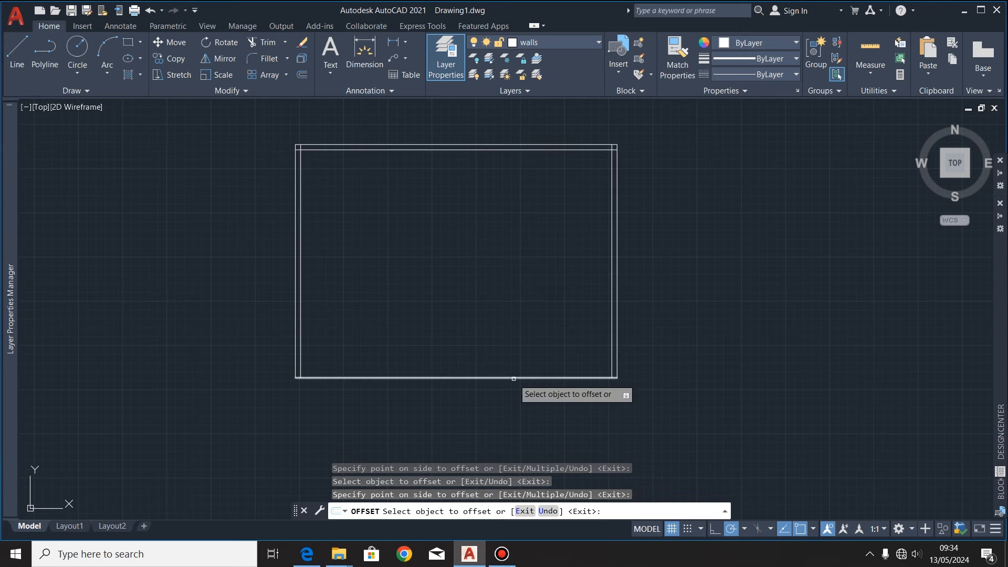
click(516, 377)
click(431, 286)
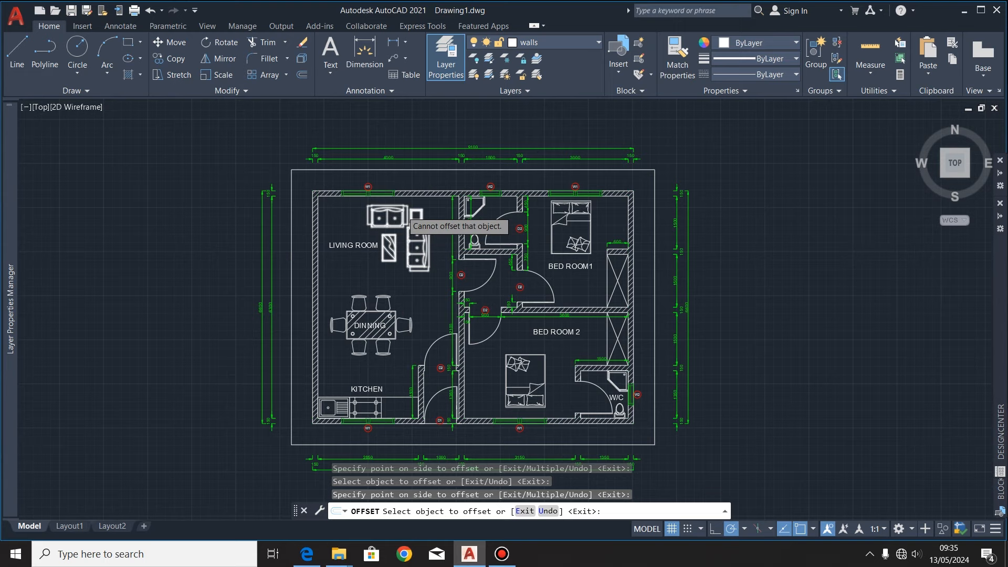
Step: Offset the vertical partition line, located 4000 from the left wall's inner face, 150 to the right to form the interior wall
scroll(380, 212, up, 3)
scroll(368, 231, down, 3)
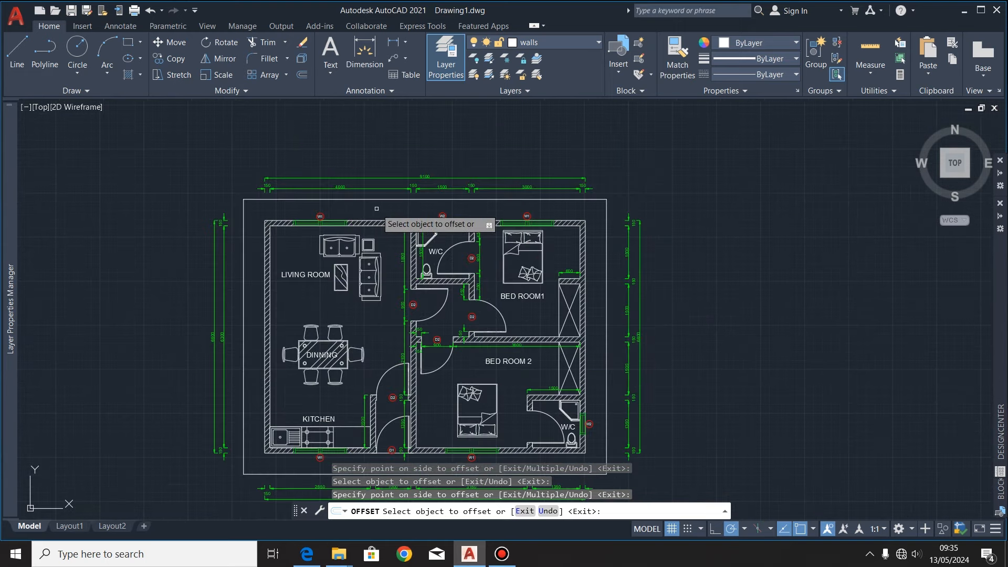
scroll(377, 208, up, 2)
scroll(204, 181, up, 2)
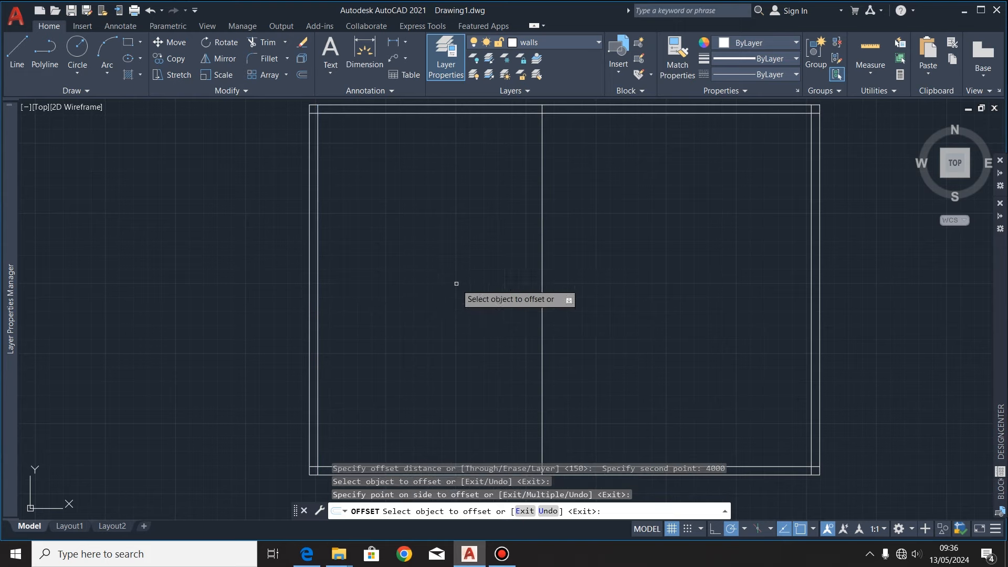
scroll(335, 273, down, 5)
scroll(400, 276, up, 5)
click(409, 281)
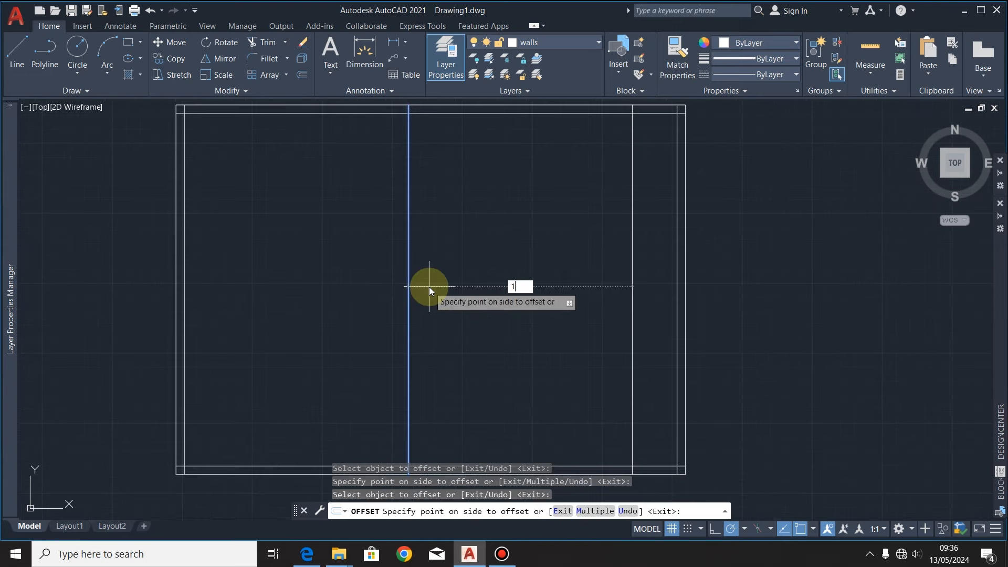
text(150)
key(Return)
Step: Offset the right face line of the vertical interior wall 1500 to the right
scroll(351, 254, down, 6)
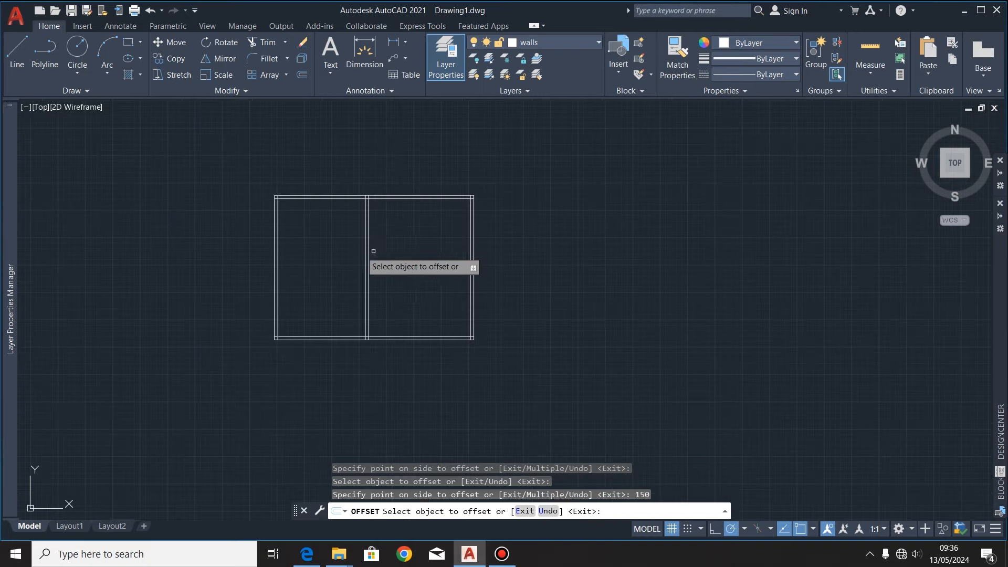
scroll(267, 220, up, 8)
scroll(359, 296, down, 2)
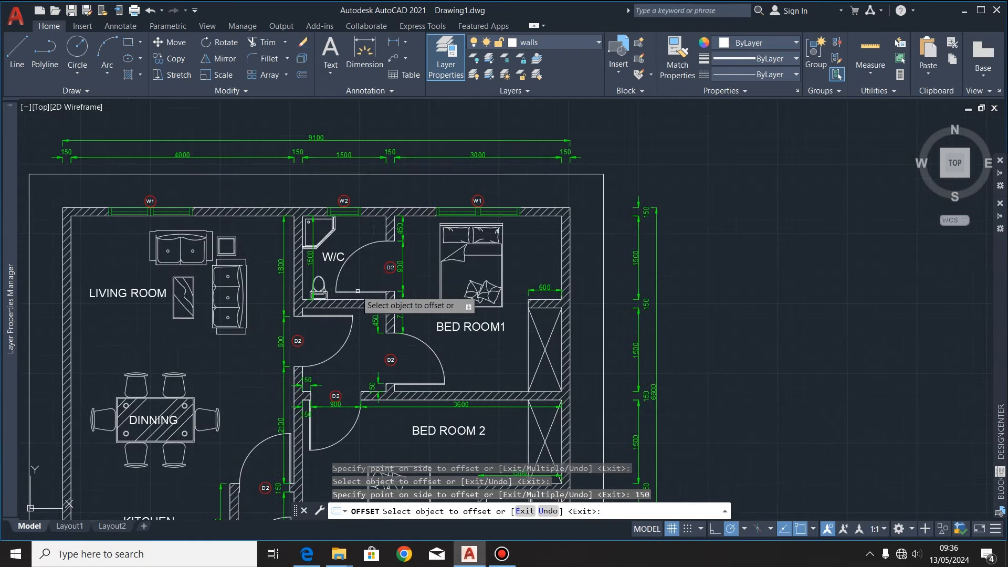
scroll(350, 204, down, 6)
scroll(521, 265, up, 6)
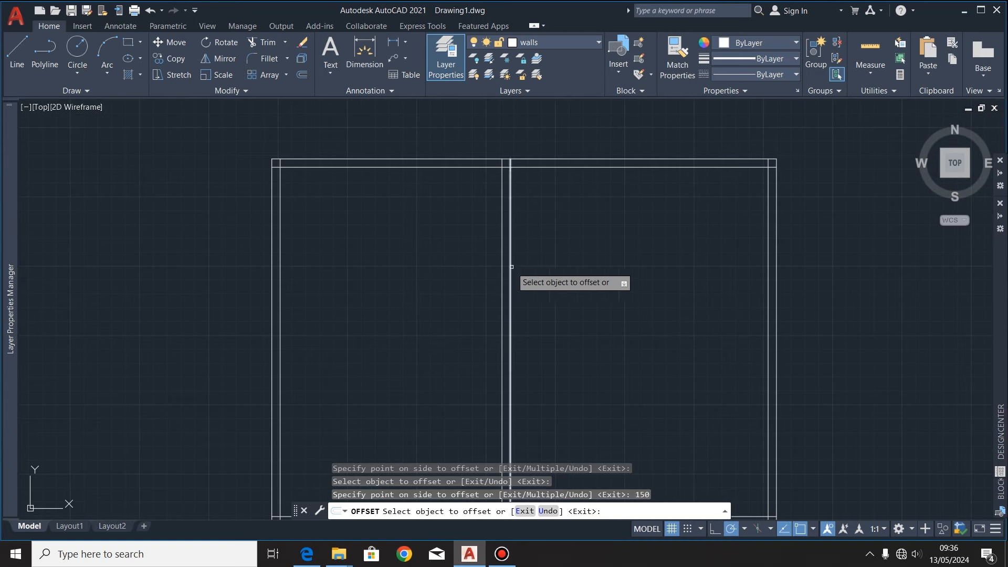
click(511, 268)
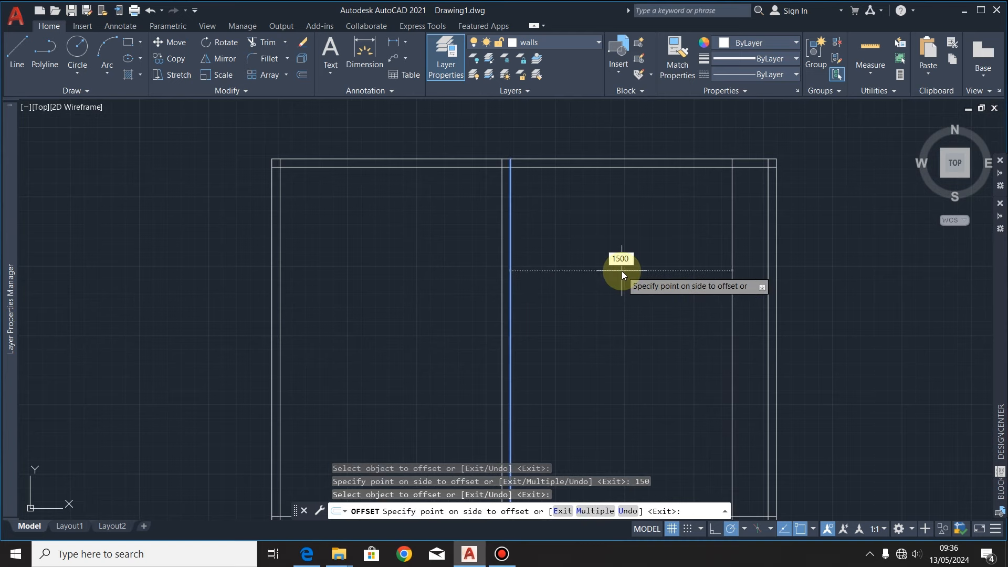
key(Return)
Step: Offset the new vertical line 150 to the right to form the second interior wall, and end the offset command
scroll(408, 270, down, 1)
scroll(509, 279, up, 1)
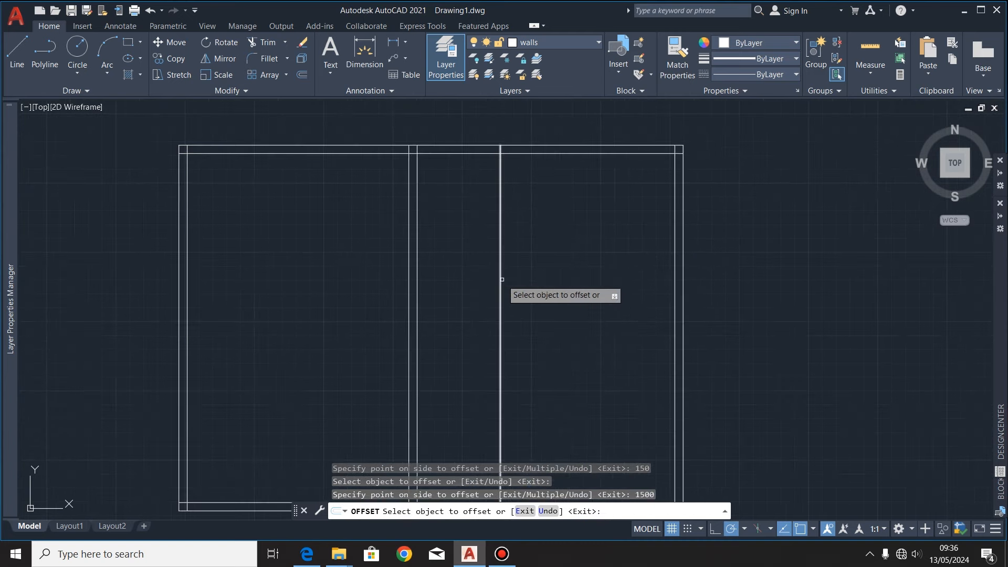
click(502, 280)
text(150)
key(Return)
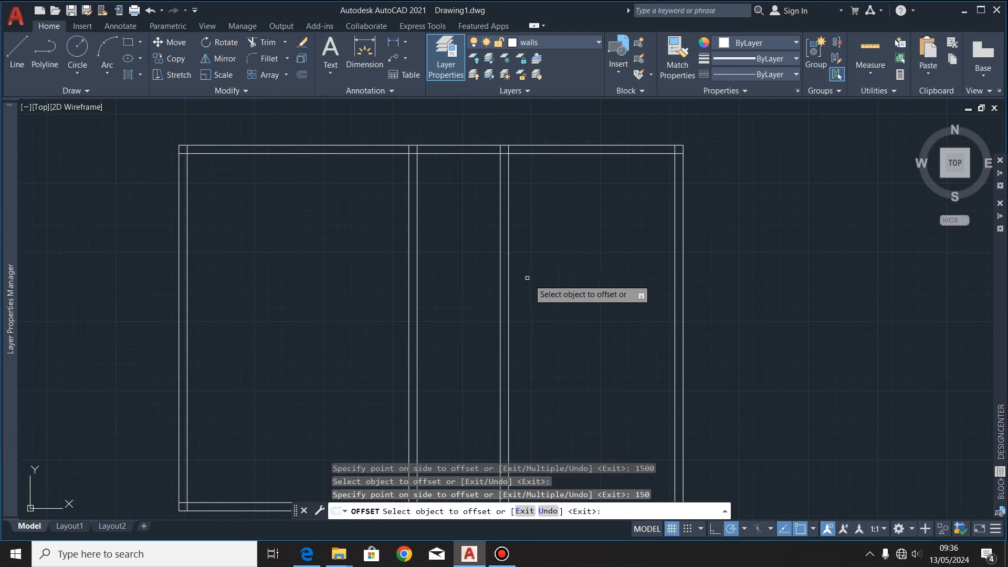
scroll(515, 218, down, 4)
scroll(558, 230, down, 1)
scroll(276, 220, up, 1)
scroll(110, 198, down, 2)
scroll(359, 195, up, 5)
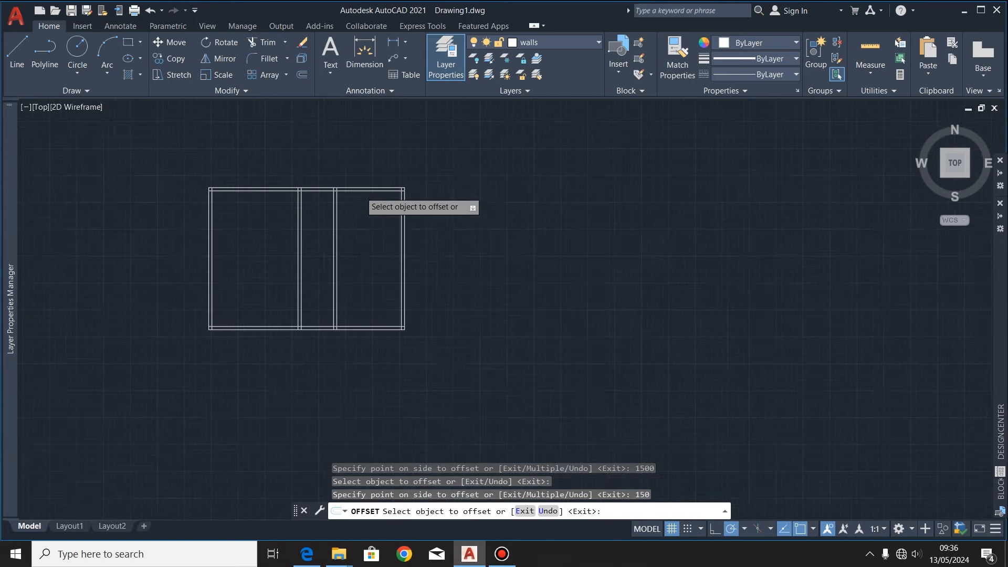
key(Escape)
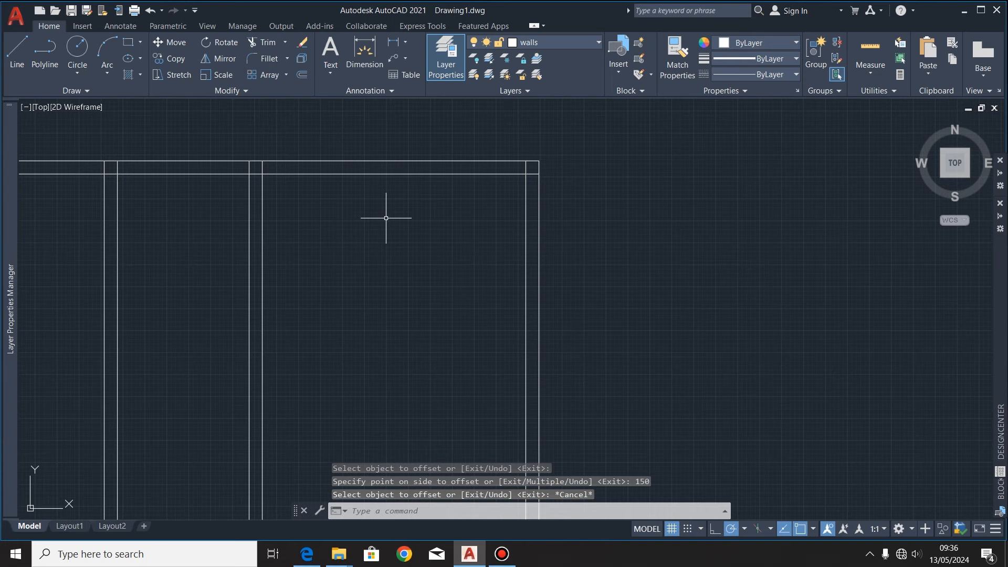
Step: Measure the clear width between the second vertical interior wall and the right exterior wall's inner face without placing a dimension
click(367, 63)
click(263, 174)
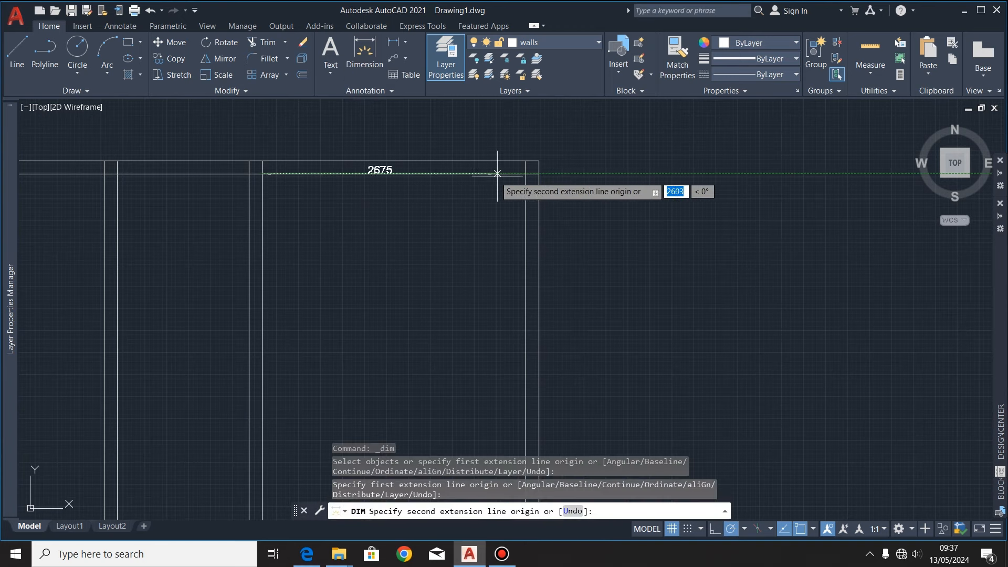
click(525, 173)
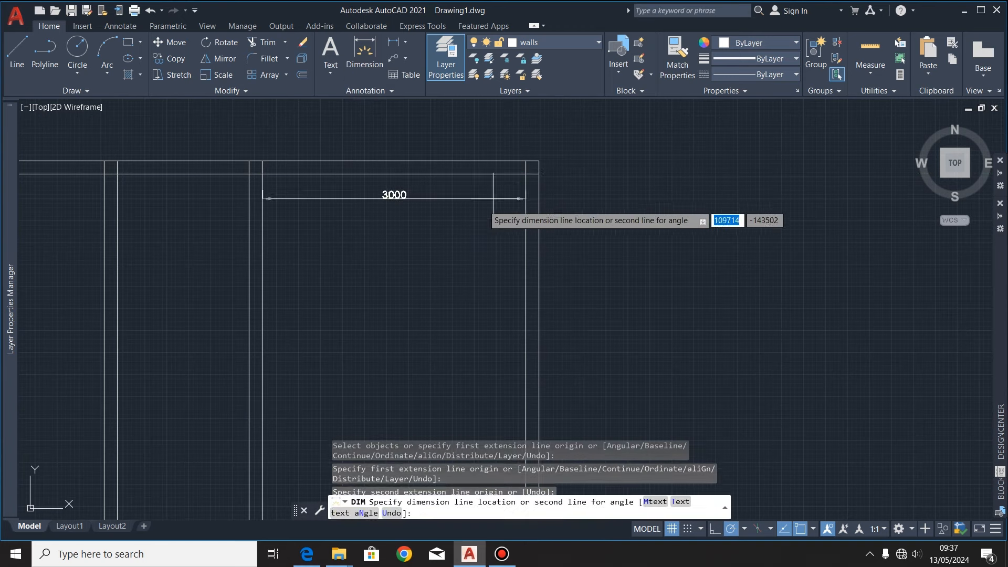
scroll(393, 226, up, 4)
scroll(465, 231, down, 2)
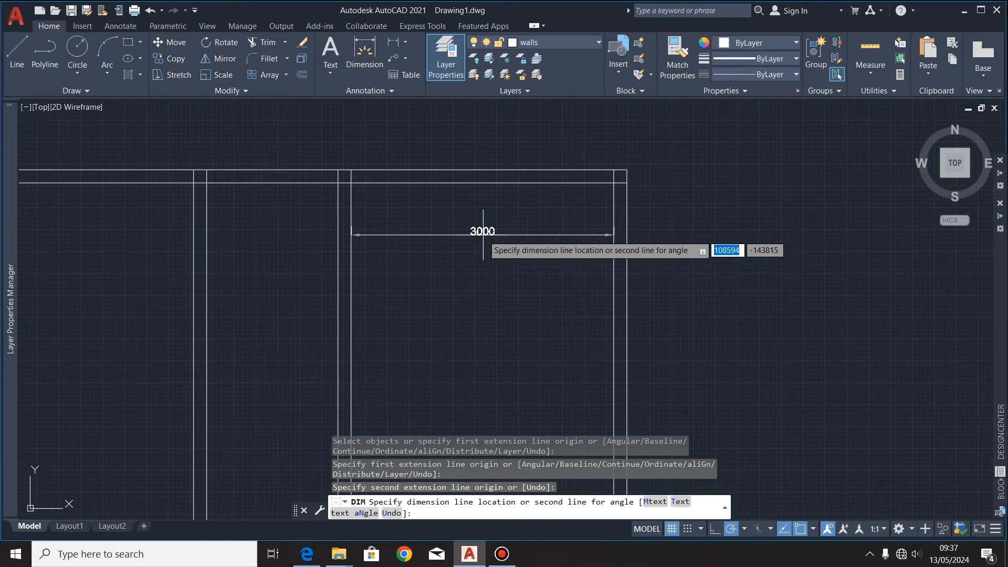
key(Escape)
Step: Examine the vertical dimensions beside the bedrooms in the reference plan to find the horizontal wall spacing
scroll(540, 153, down, 3)
scroll(414, 175, up, 1)
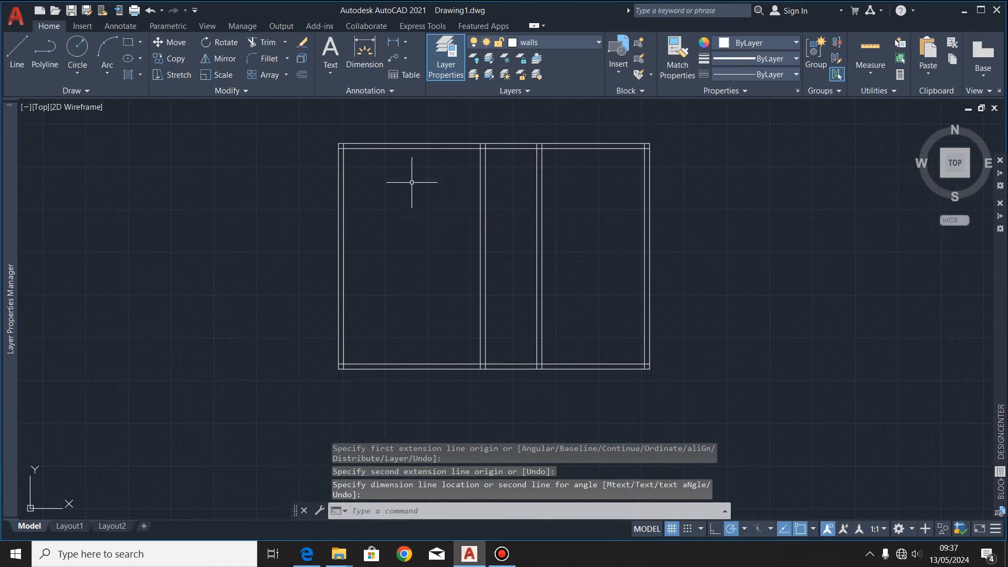
scroll(562, 208, down, 3)
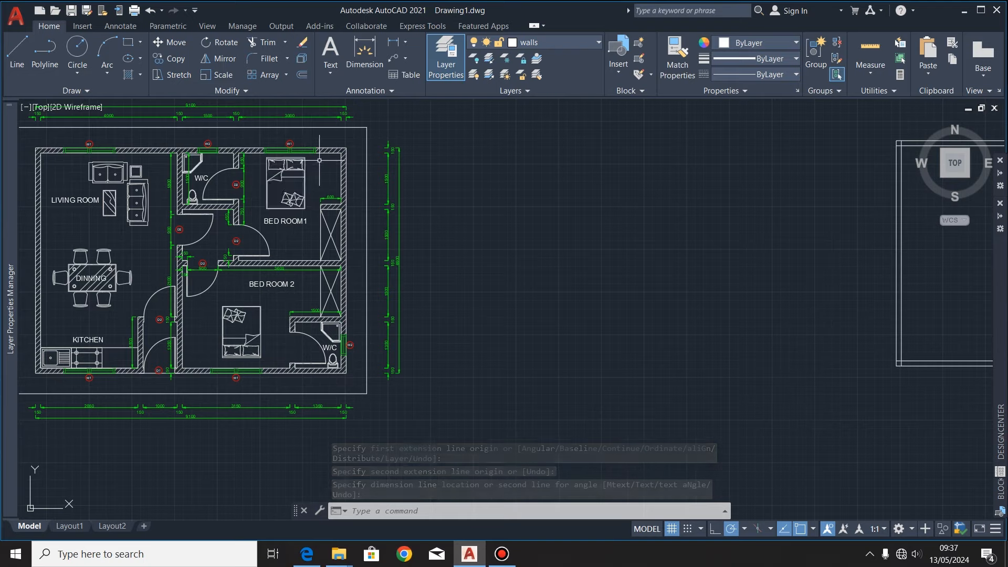
scroll(362, 178, up, 3)
scroll(372, 219, up, 2)
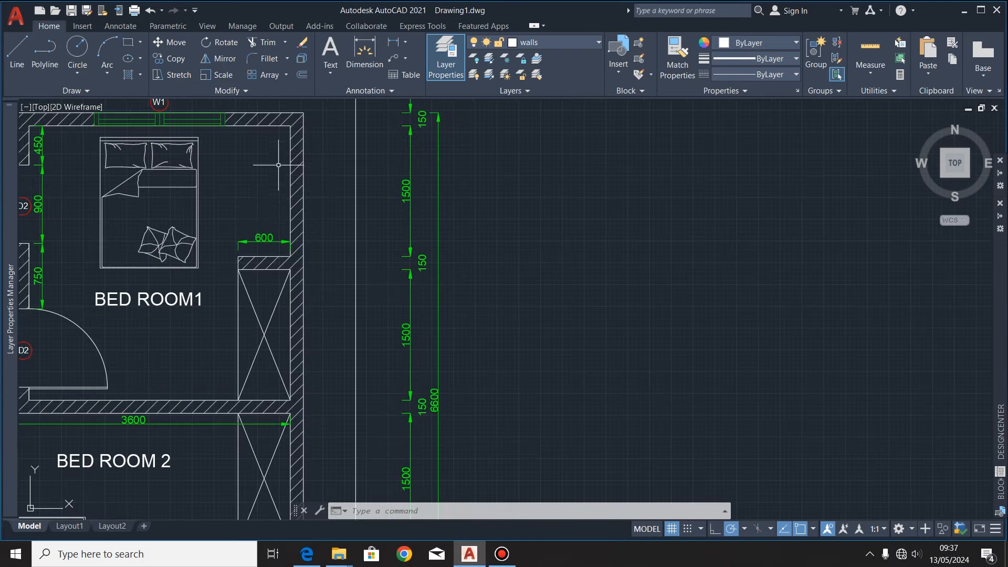
scroll(271, 186, down, 2)
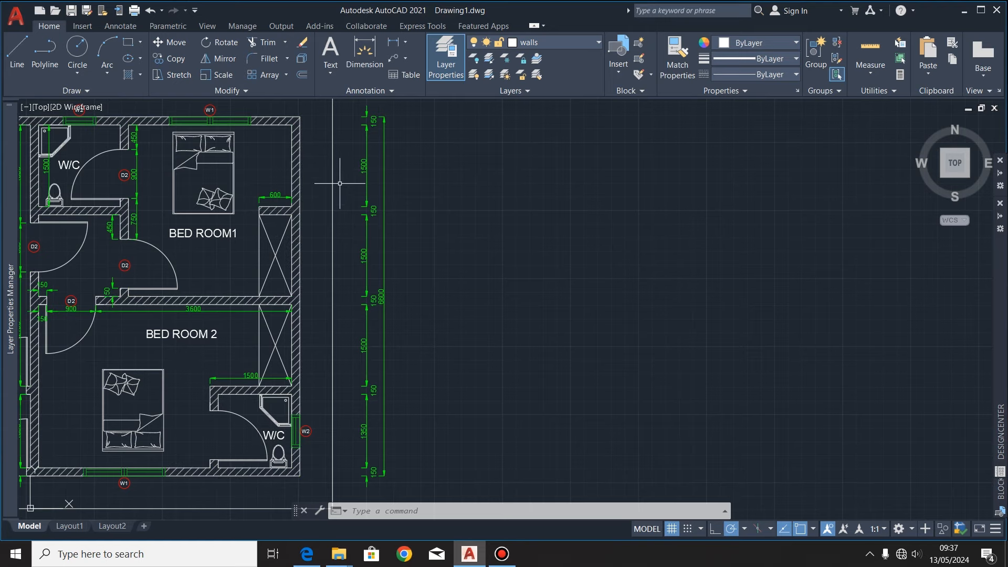
scroll(370, 173, up, 4)
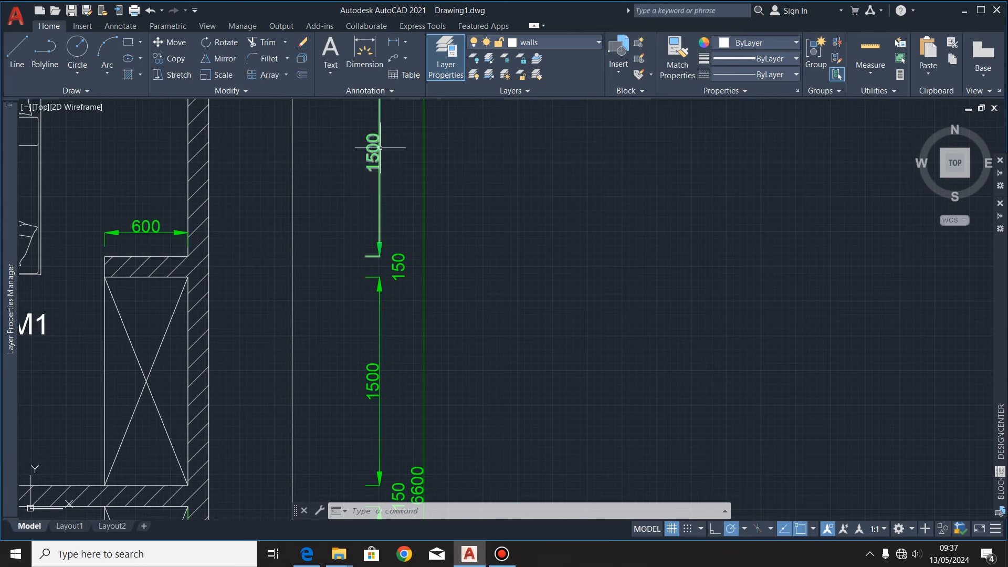
scroll(286, 184, down, 4)
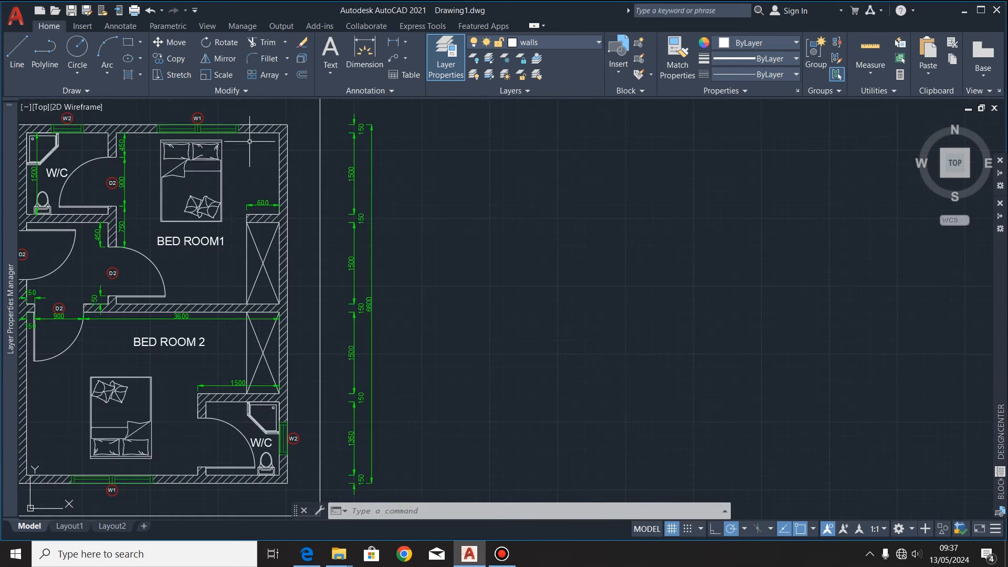
Step: Offset the top exterior wall's inner face line 1500 downward, and offset the result 150 downward to form the first horizontal interior wall
scroll(107, 204, down, 2)
middle_drag(673, 189, 346, 204)
scroll(345, 202, up, 2)
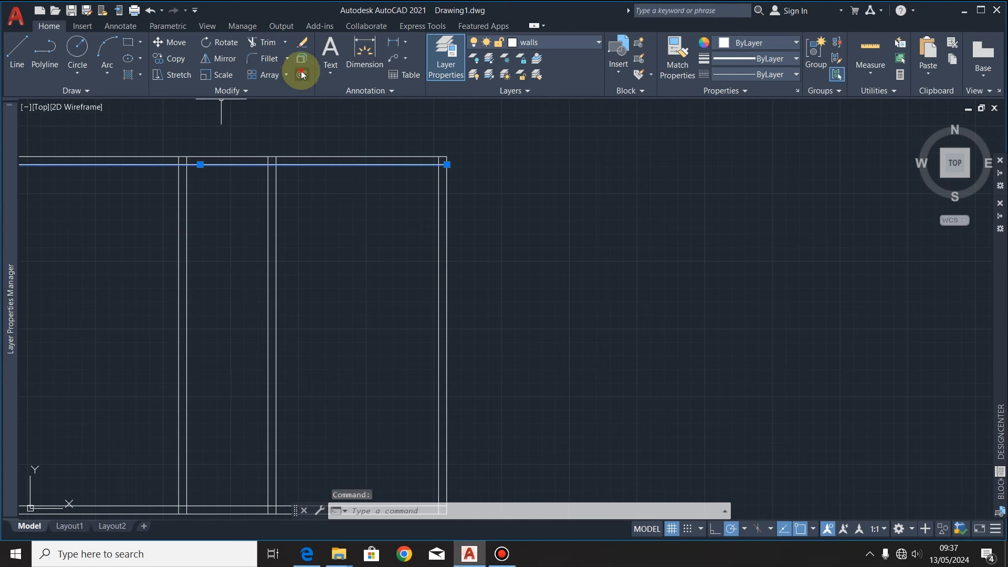
click(300, 74)
click(200, 259)
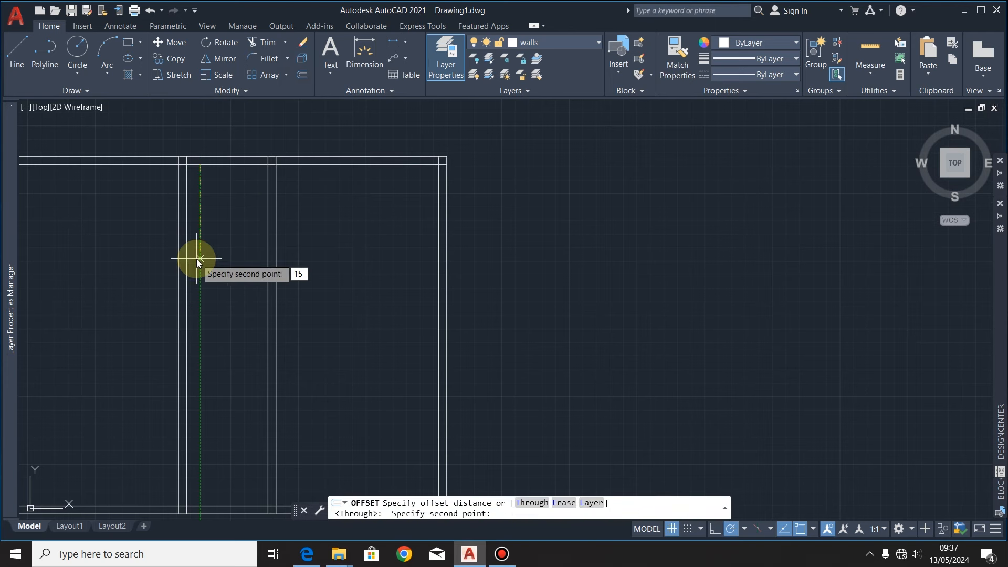
text(1500)
key(Return)
click(329, 264)
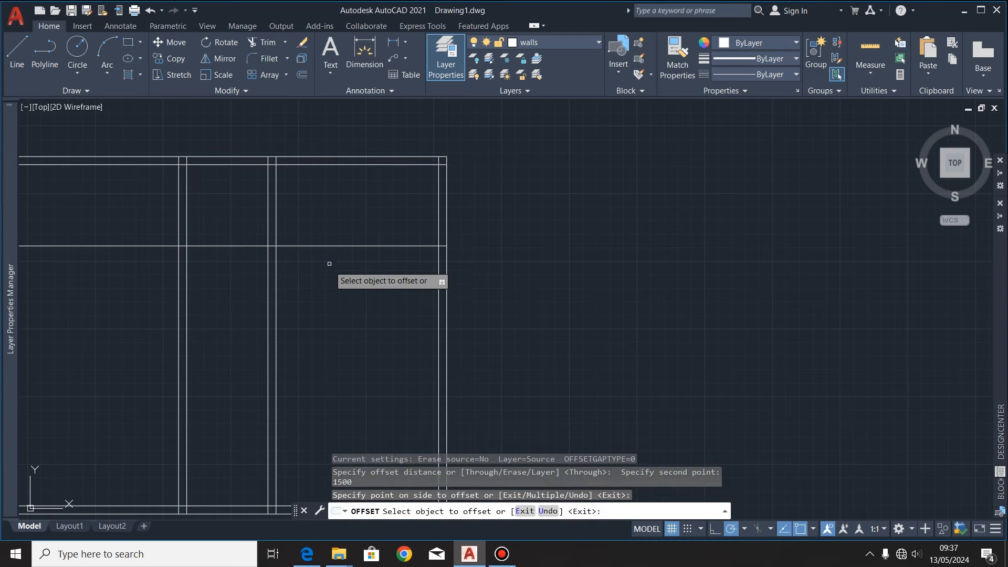
click(329, 246)
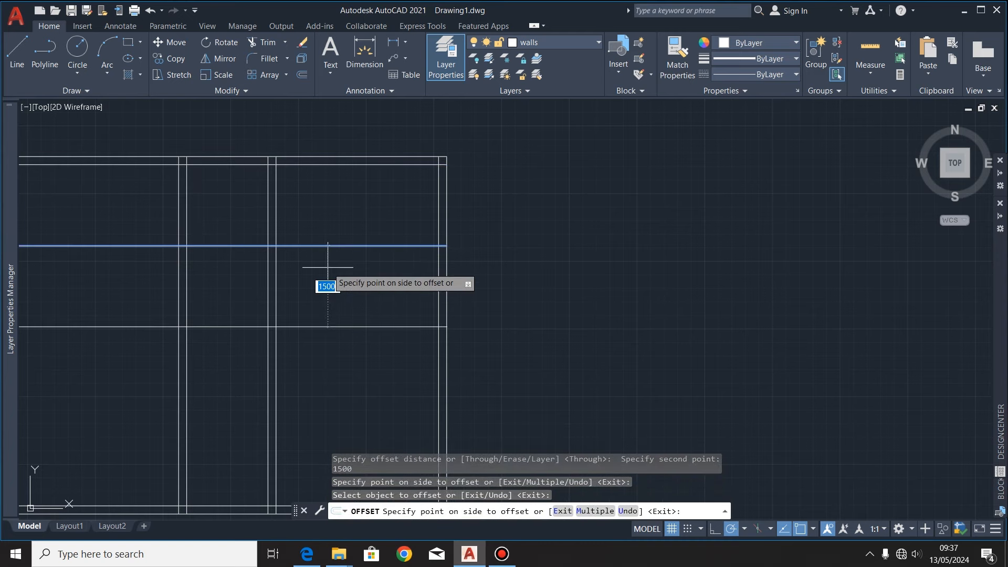
text(150)
key(Return)
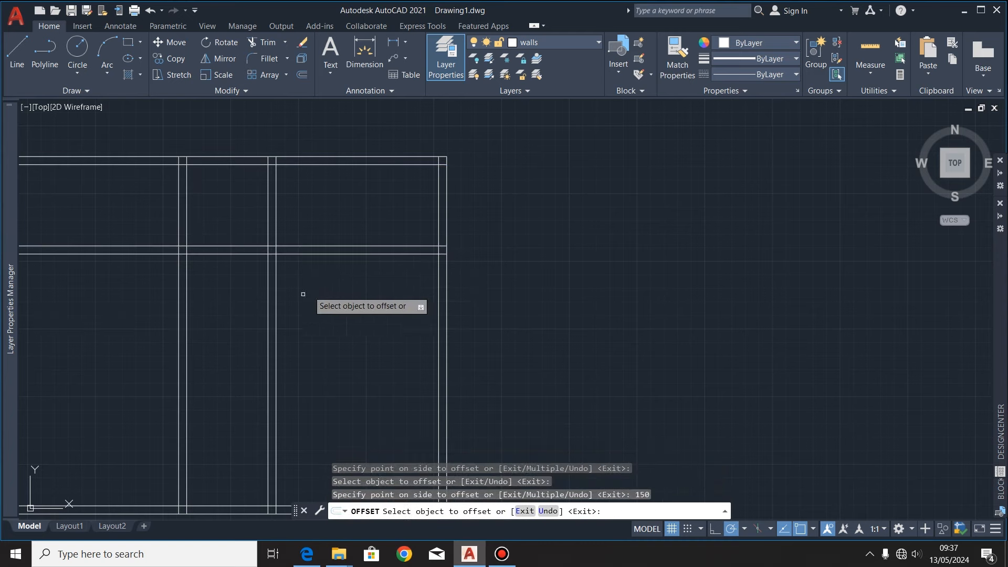
Step: Offset the first horizontal wall's lower face 1500 downward, and offset the result 150 downward to form the second horizontal wall
scroll(392, 179, up, 3)
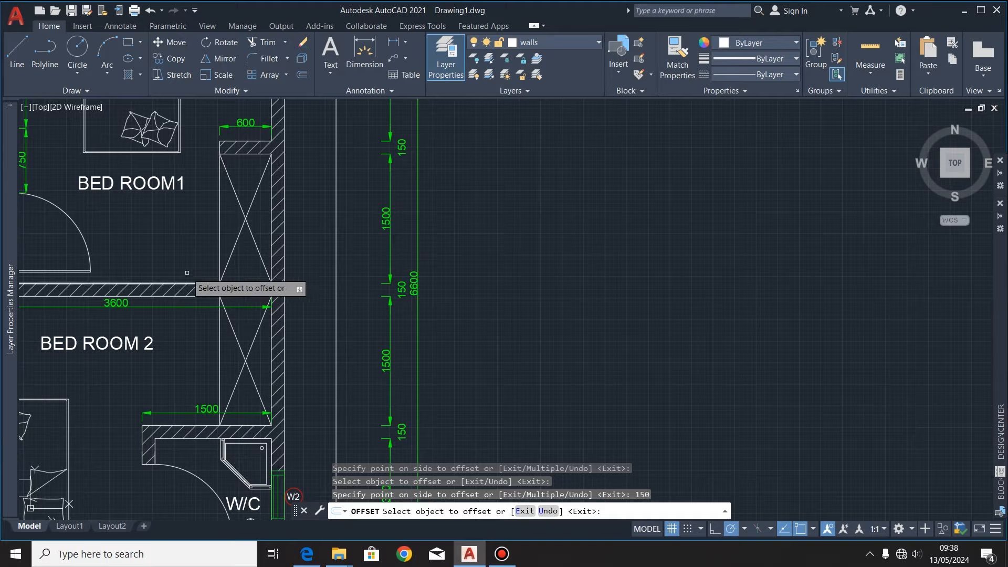
scroll(266, 281, down, 8)
scroll(315, 267, up, 5)
click(345, 218)
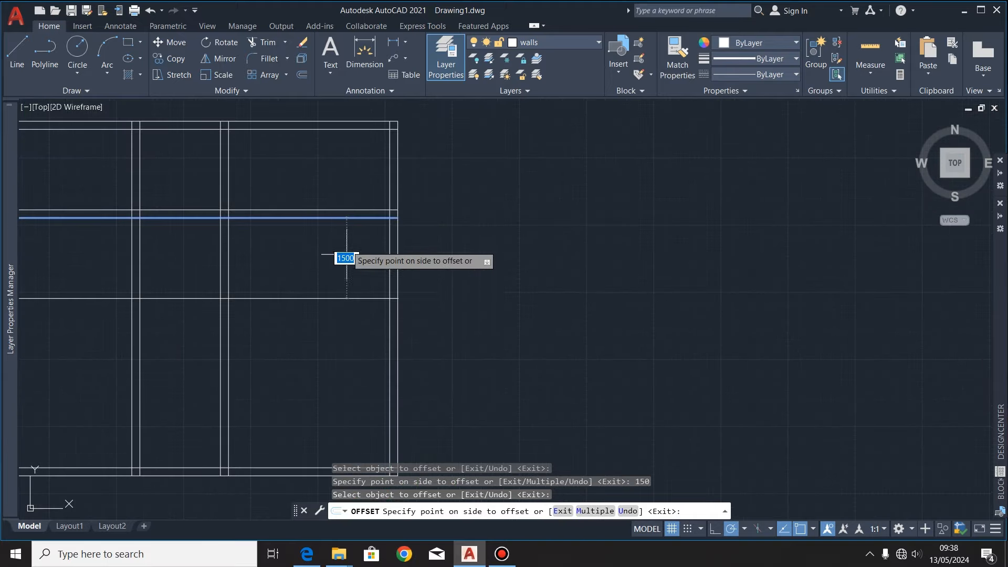
click(346, 277)
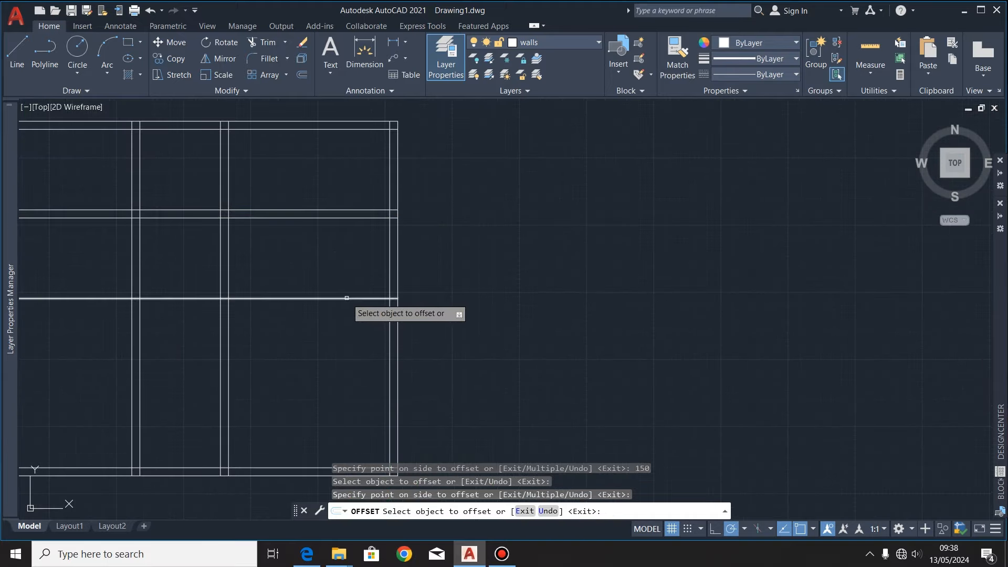
click(346, 298)
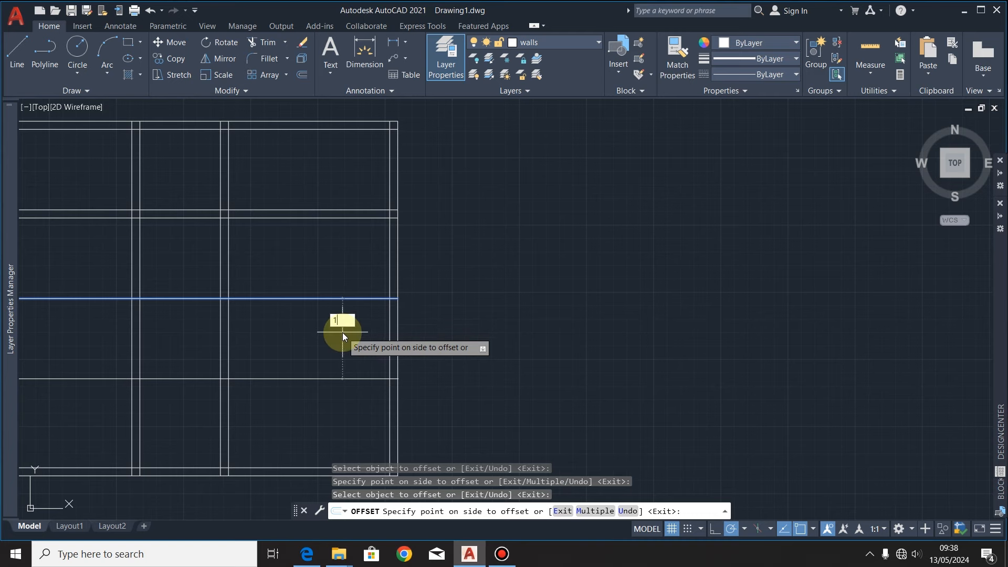
text(150)
key(Return)
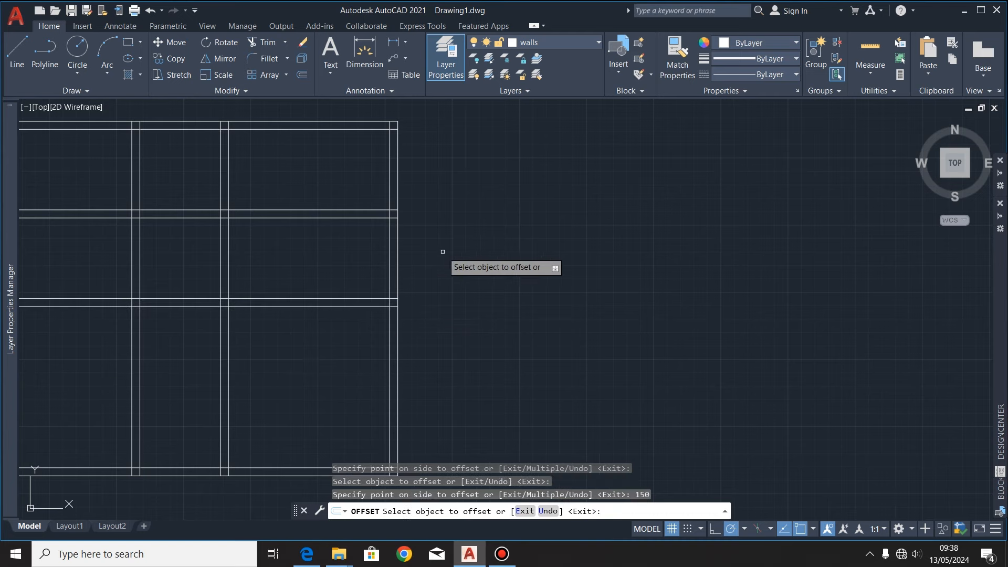
Step: Examine the vertical dimensions beside Bed Room 2 and its W/C in the reference plan
scroll(342, 273, down, 5)
scroll(336, 273, up, 5)
scroll(341, 126, up, 2)
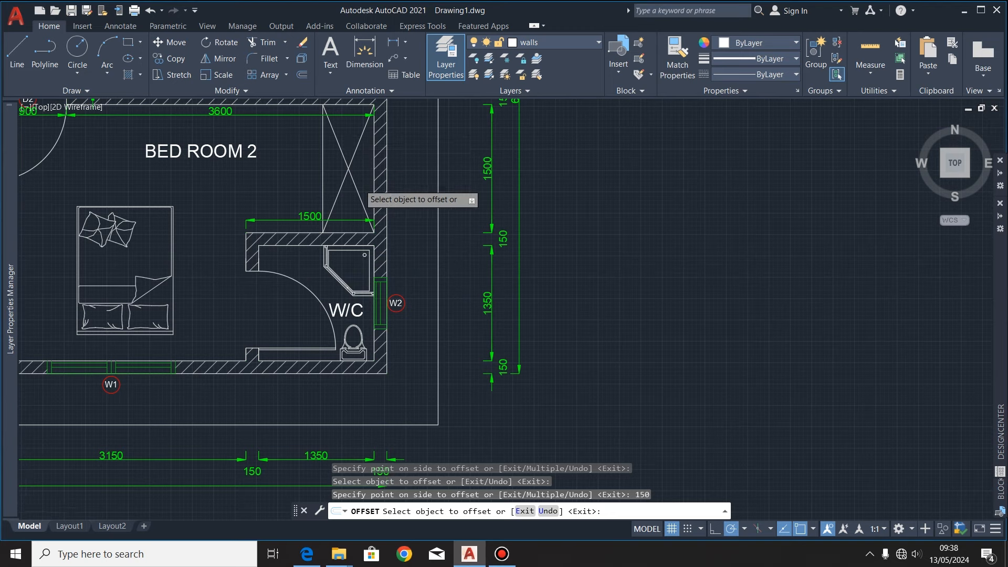
scroll(363, 183, up, 2)
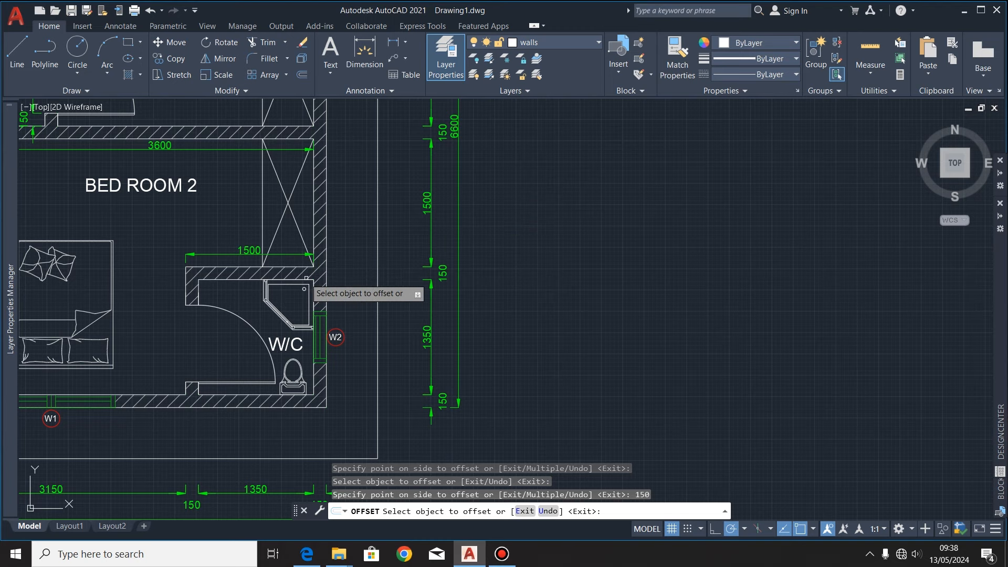
scroll(306, 294, down, 2)
scroll(306, 304, up, 2)
click(455, 414)
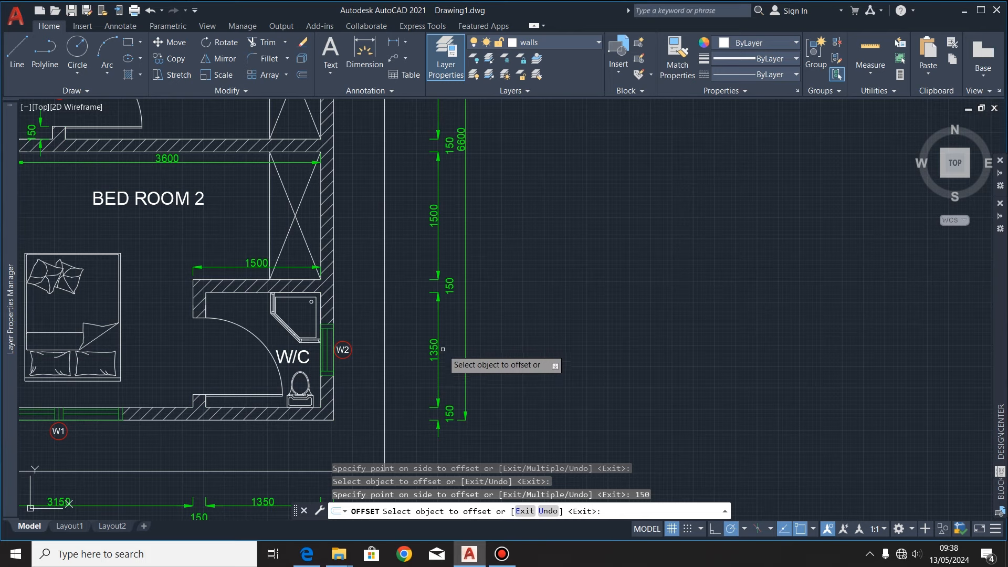
Step: Offset the second horizontal wall's lower face 1500 downward, and offset the result 150 downward to form the third horizontal wall
scroll(426, 343, down, 5)
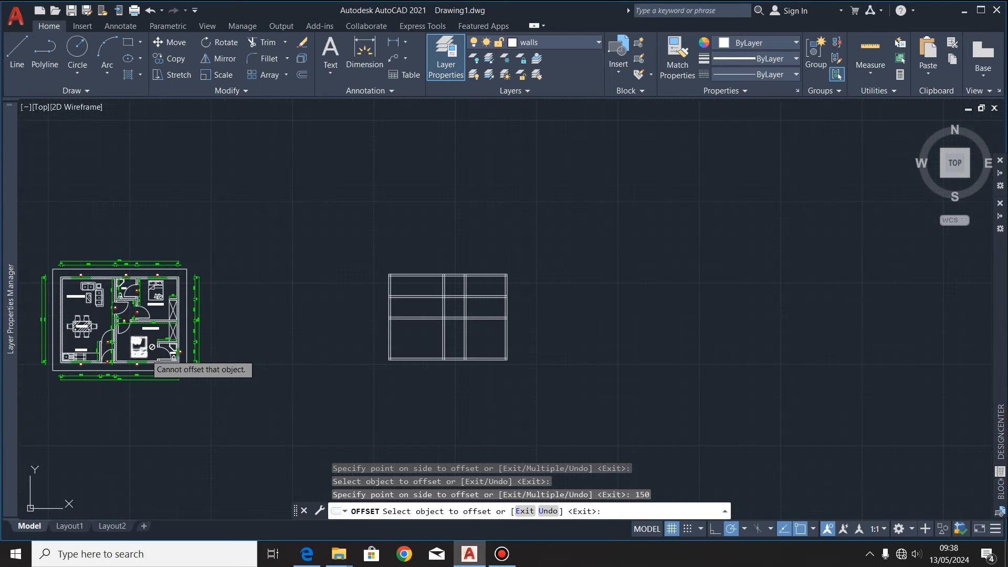
scroll(493, 331, up, 4)
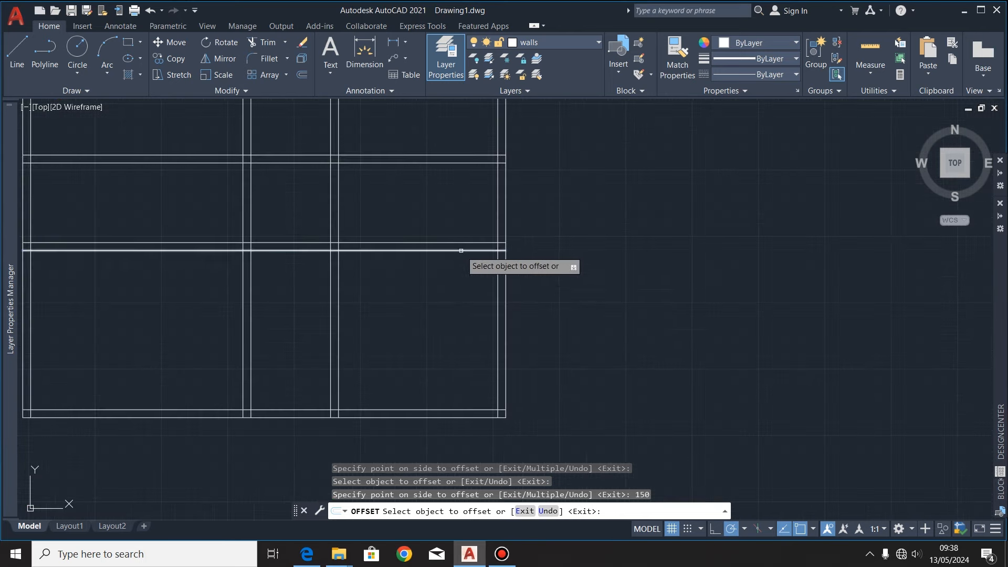
click(455, 250)
click(450, 291)
click(450, 329)
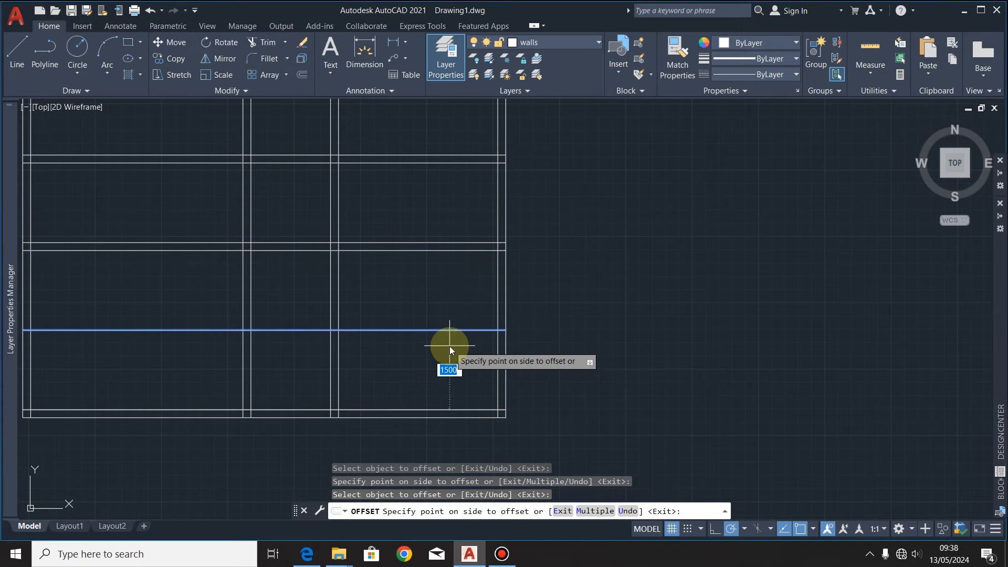
click(449, 346)
Step: Measure the vertical clearance between the third horizontal wall and the bottom exterior wall, along the right exterior wall's inner face
click(367, 53)
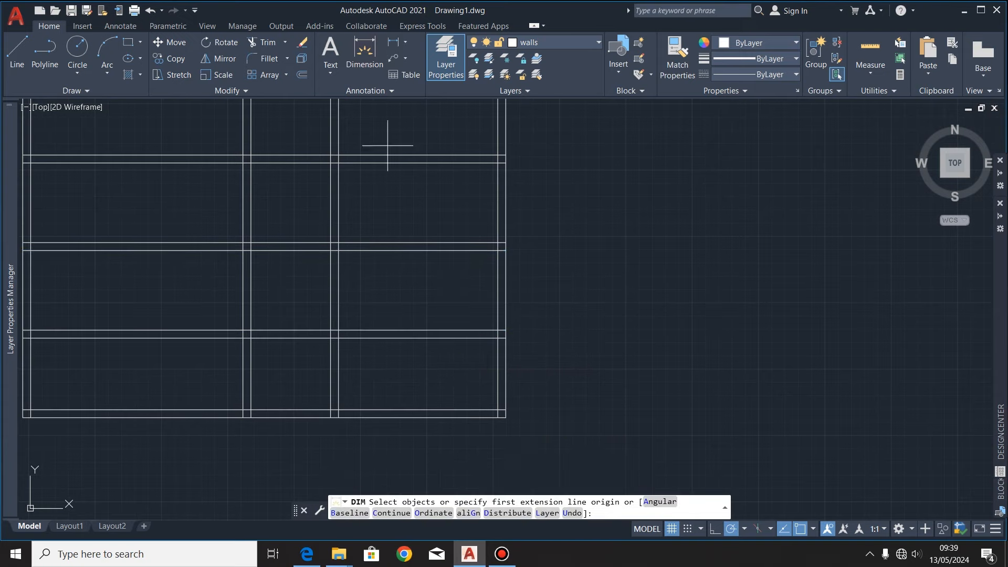
scroll(503, 398, up, 4)
key(Return)
click(490, 429)
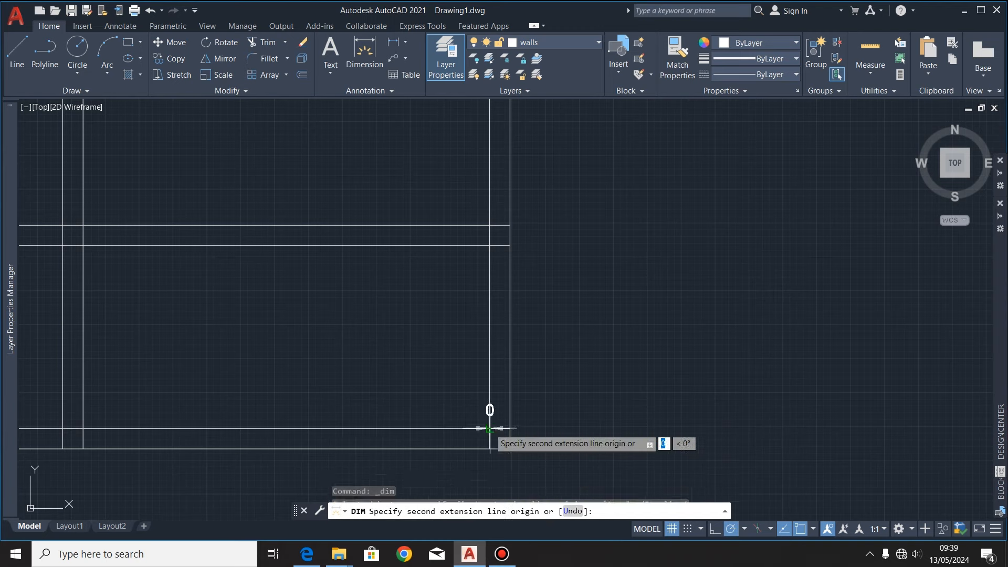
click(490, 249)
key(Escape)
scroll(465, 332, down, 6)
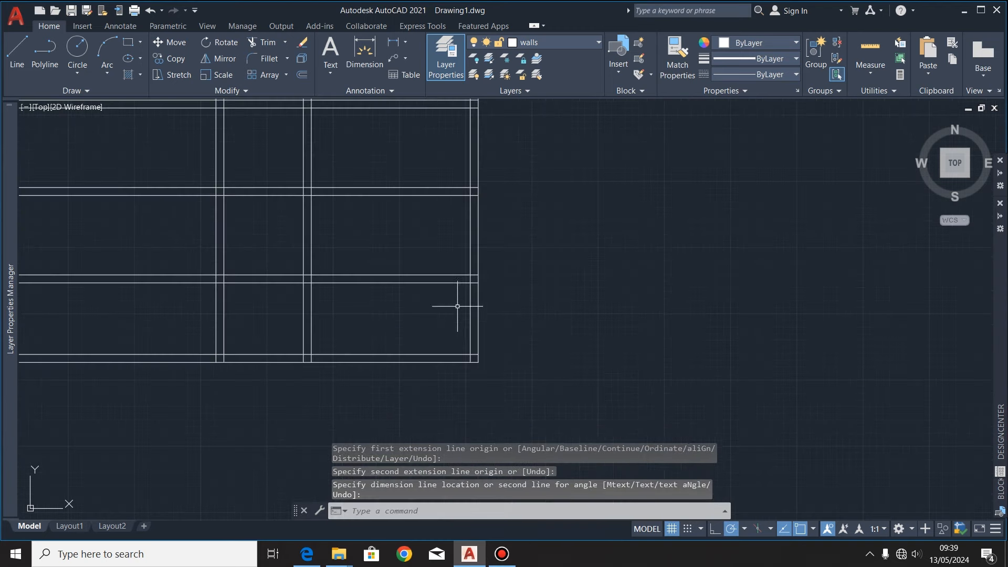
Step: Offset the right exterior wall's inner face 1500 to the left, and offset the result 150 to the right to form the W/C wall
scroll(690, 231, down, 4)
scroll(421, 235, up, 8)
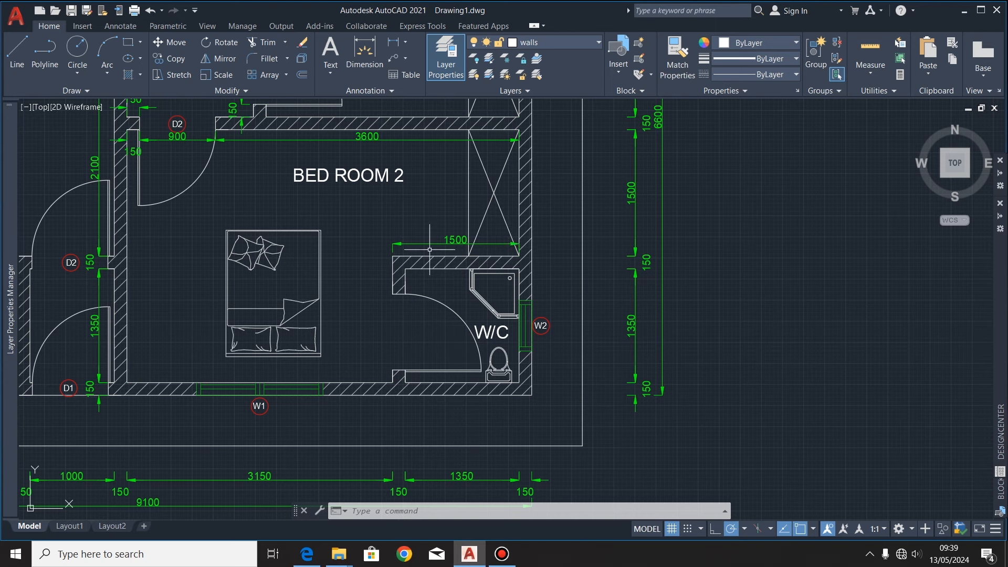
scroll(365, 253, down, 3)
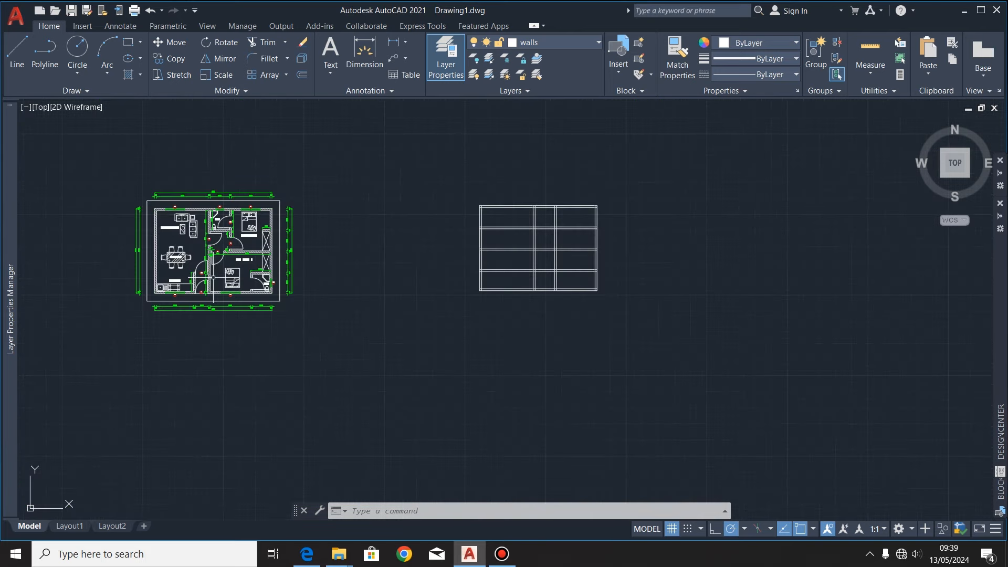
scroll(577, 294, up, 5)
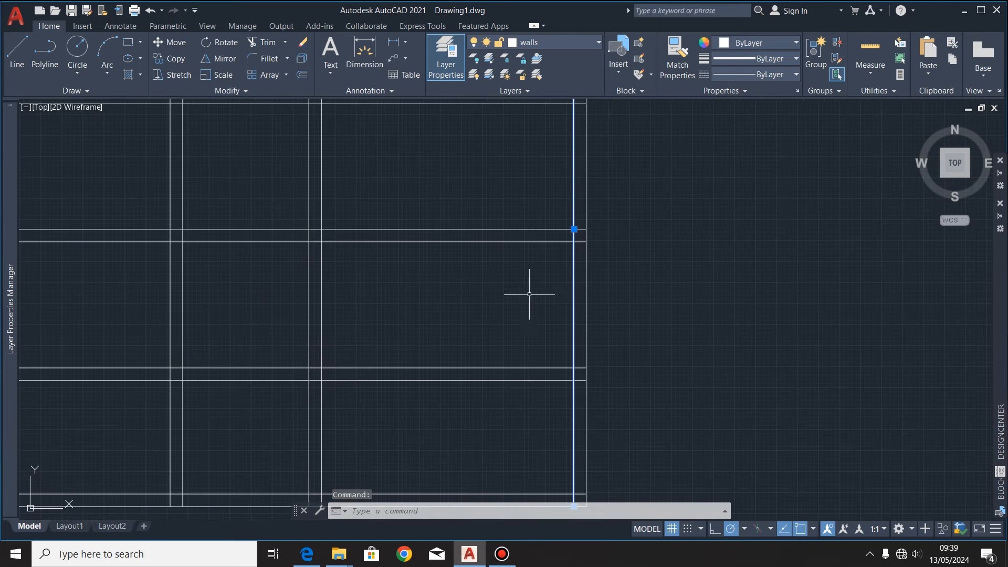
scroll(530, 291, down, 2)
click(302, 75)
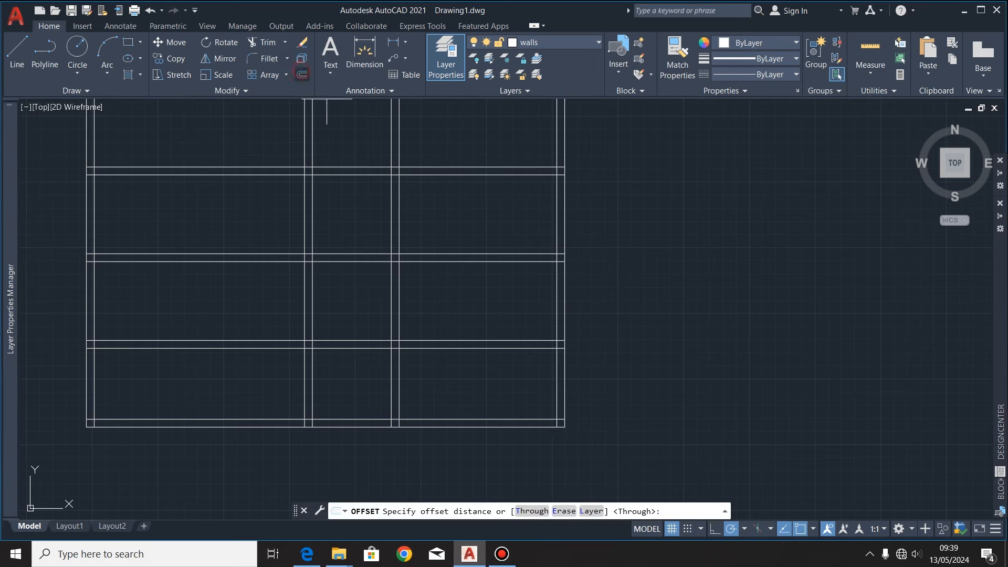
click(557, 302)
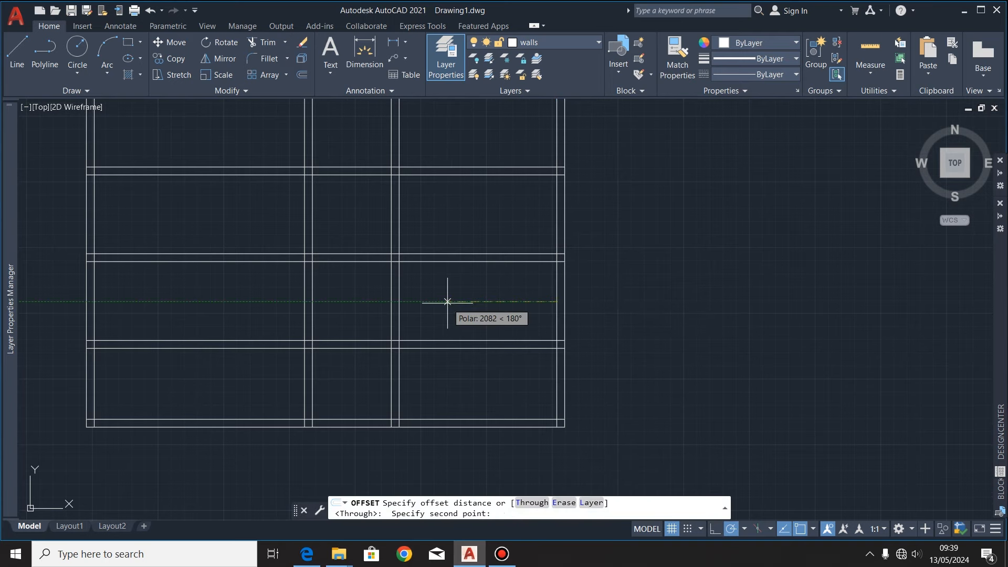
text(1500)
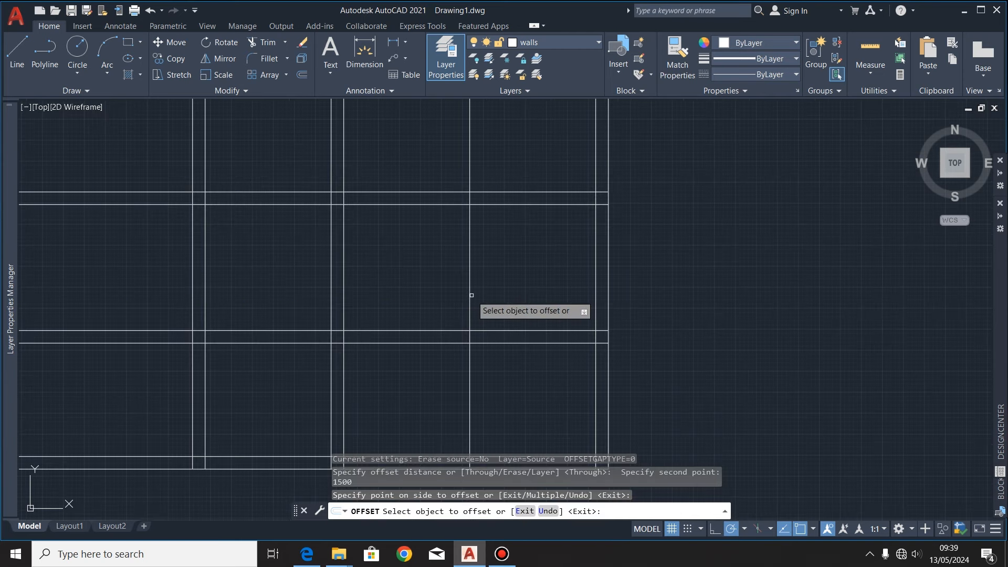
click(471, 294)
text(1)
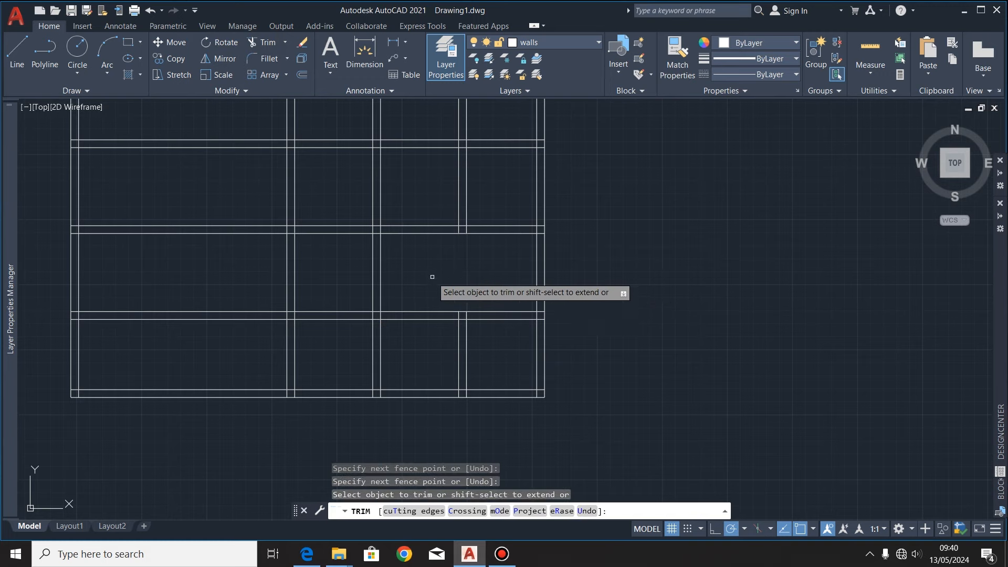
Step: Trim the new W/C wall lines above the third horizontal wall, leaving only the segment down to the bottom exterior wall
scroll(458, 263, up, 2)
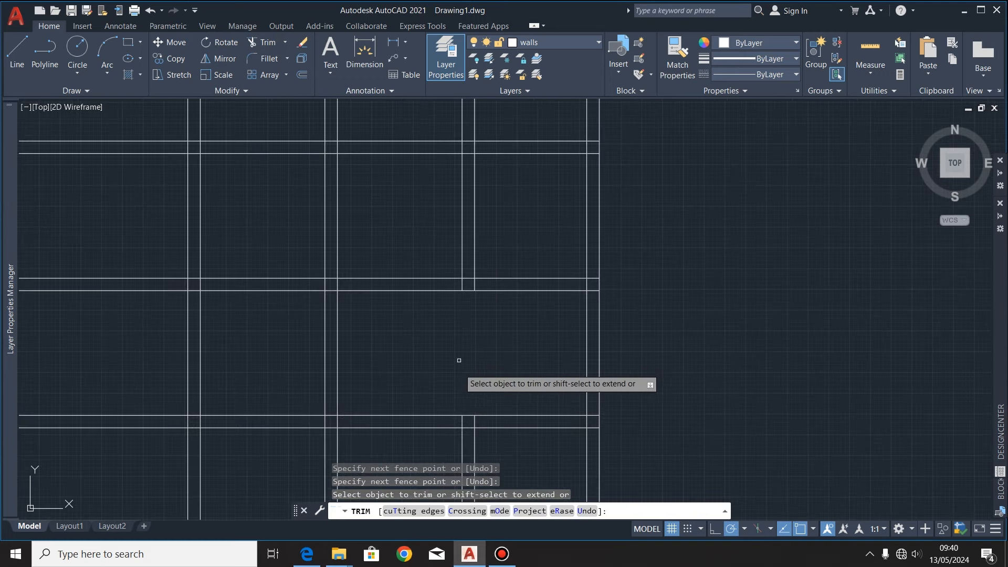
scroll(466, 287, up, 3)
drag(498, 285, 415, 287)
scroll(481, 377, down, 3)
mouse_move(494, 313)
mouse_down()
mouse_move(501, 278)
mouse_move(423, 246)
mouse_up()
scroll(491, 315, down, 2)
scroll(473, 321, up, 4)
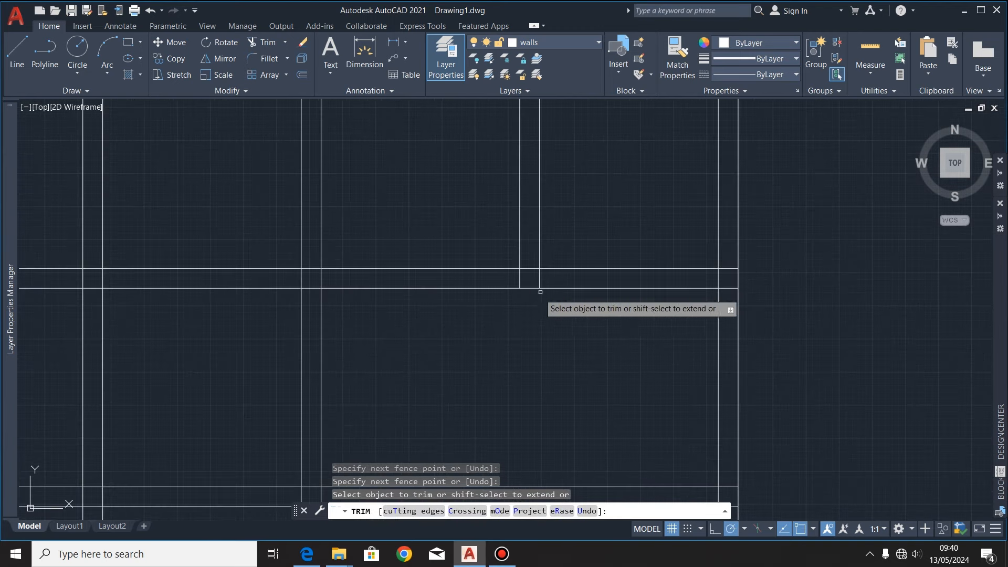
mouse_move(556, 274)
mouse_down()
mouse_move(509, 273)
mouse_move(472, 288)
mouse_move(526, 244)
mouse_move(483, 219)
mouse_move(525, 189)
mouse_up()
scroll(529, 351, down, 3)
scroll(526, 245, up, 5)
Step: Offset the left face of the living room's dividing wall 1000 to the left, and offset the result 150 left to form the entry wall
scroll(537, 179, down, 5)
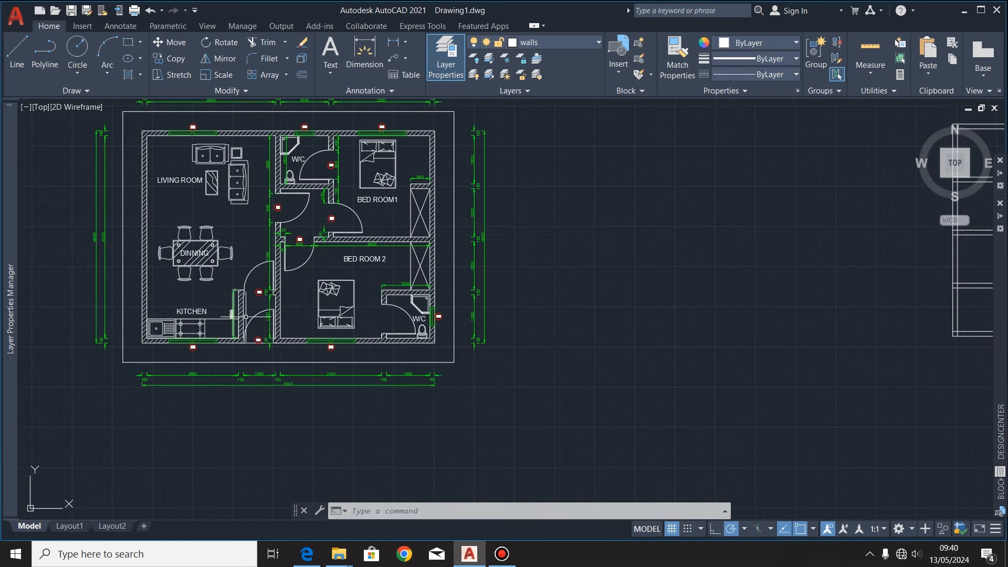
scroll(277, 238, up, 4)
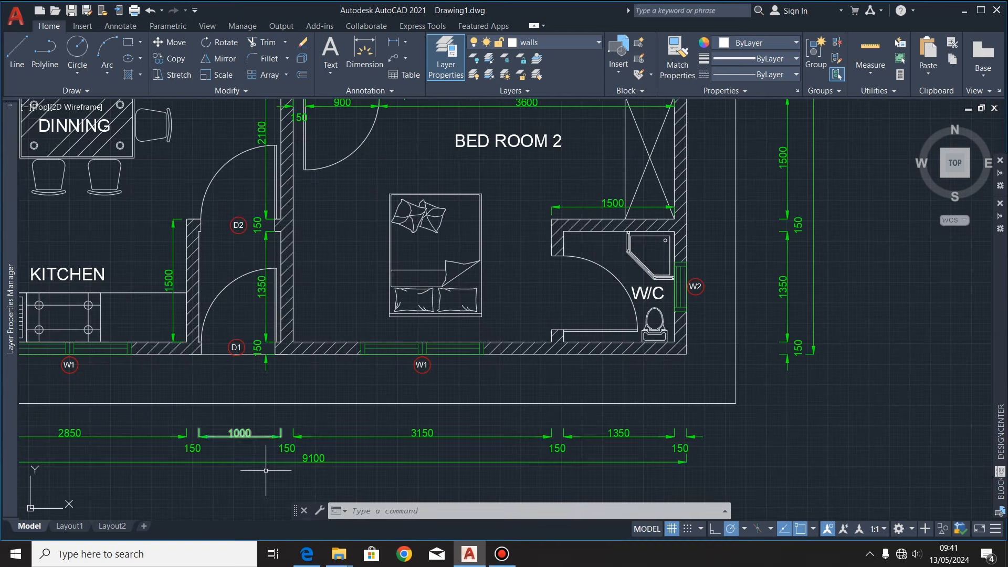
scroll(231, 463, up, 2)
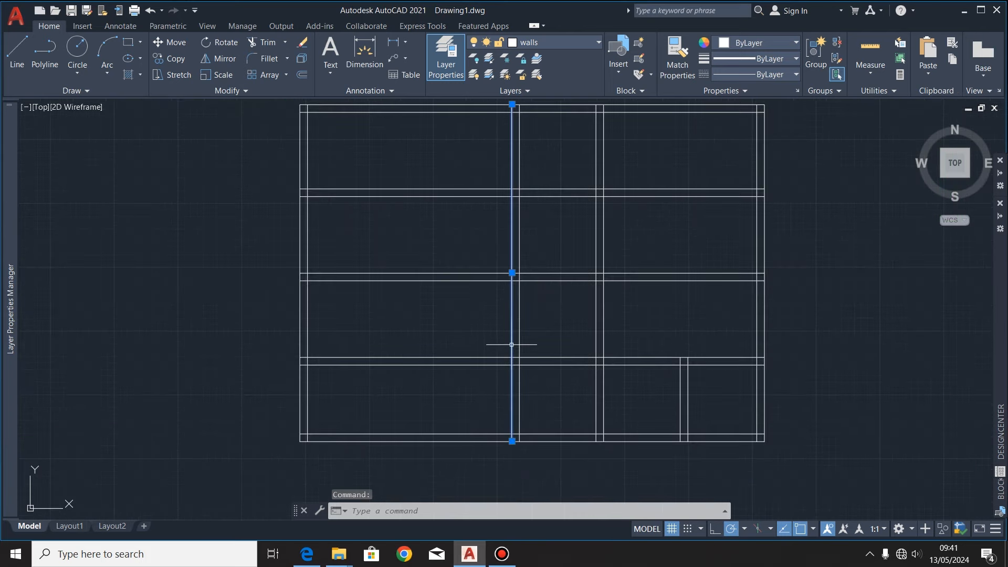
click(302, 58)
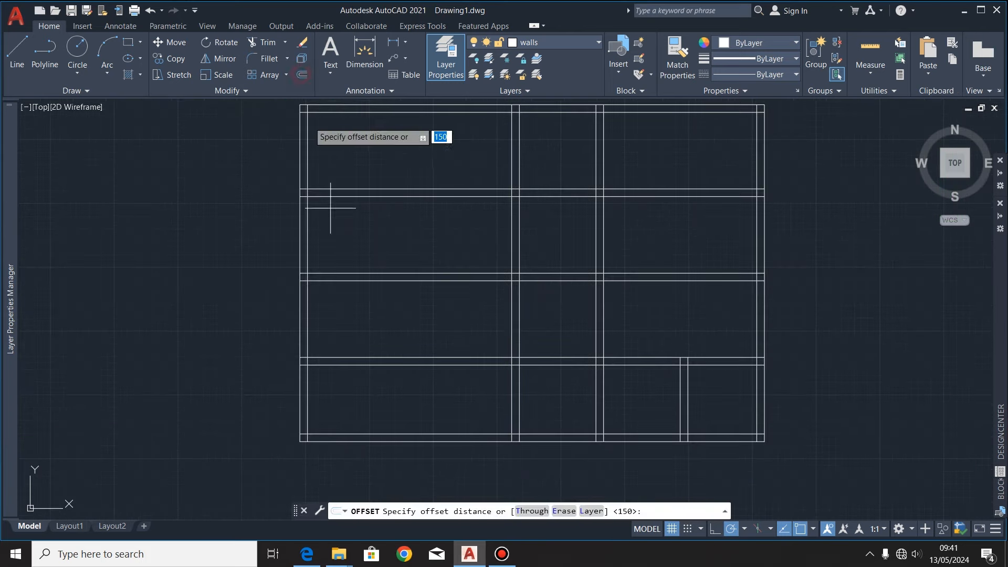
click(512, 313)
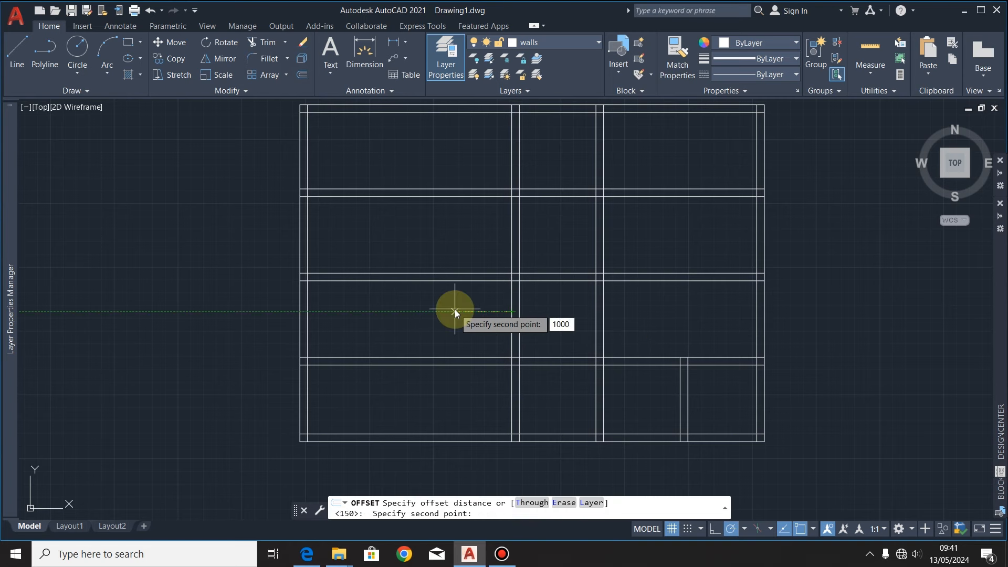
key(Return)
click(512, 311)
click(465, 341)
click(461, 327)
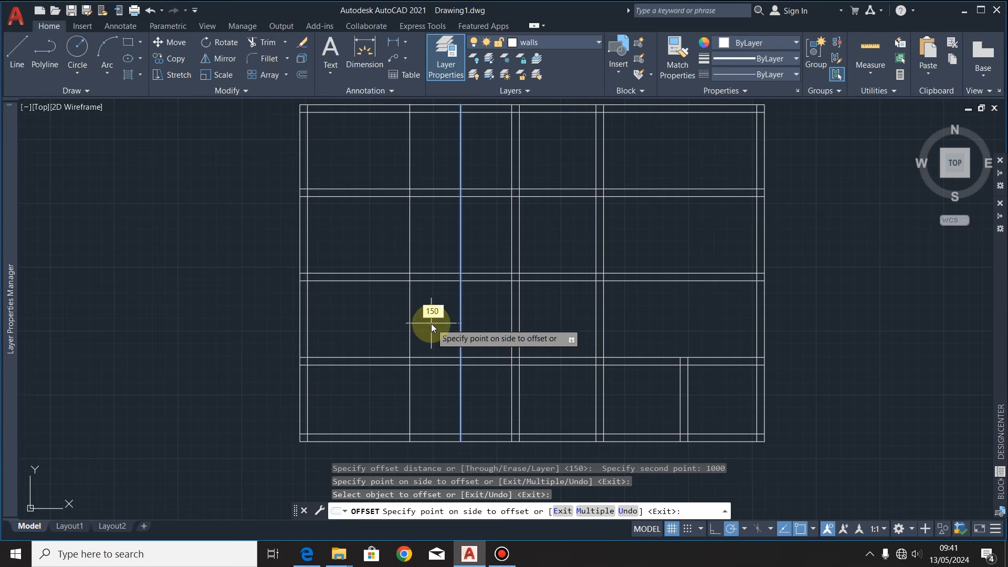
key(Return)
Step: Trim the third vertical wall below the second horizontal wall, and the third horizontal wall between the dividing wall and the W/C wall
scroll(368, 205, down, 2)
click(272, 43)
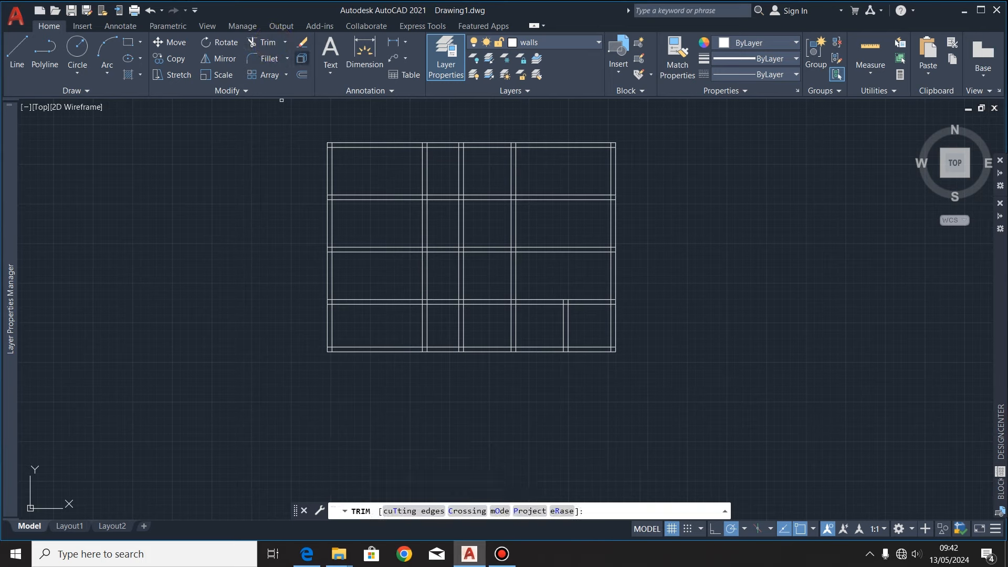
scroll(530, 325, up, 2)
drag(528, 336, 475, 354)
scroll(504, 403, up, 2)
scroll(510, 294, down, 2)
scroll(510, 295, up, 1)
drag(526, 268, 486, 270)
scroll(507, 341, down, 2)
scroll(507, 340, up, 1)
mouse_move(548, 319)
mouse_down()
mouse_move(553, 276)
mouse_move(462, 299)
mouse_up()
click(510, 294)
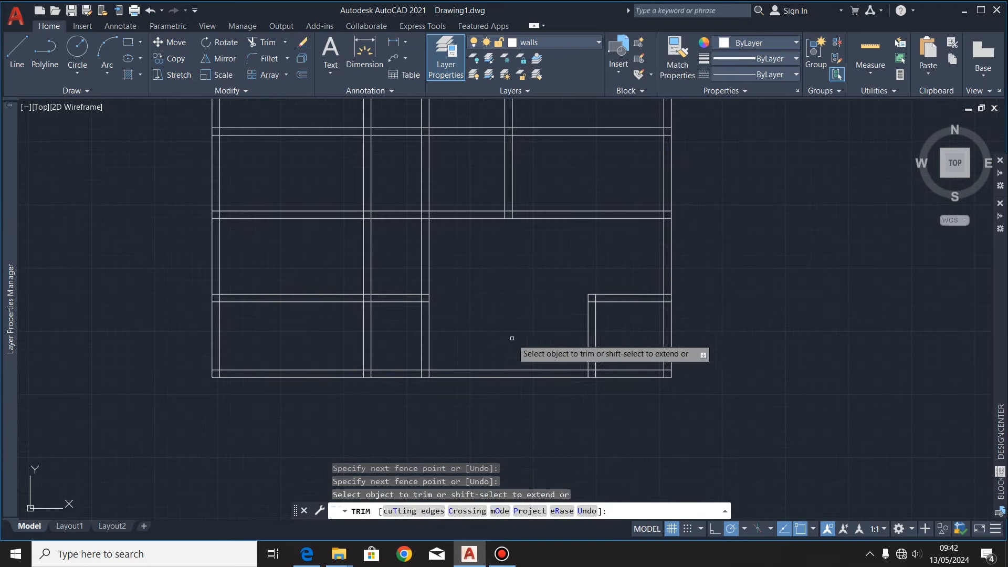
Step: Trim the first horizontal wall out of Bed Room 1, including its leftover stubs inside the right exterior wall
scroll(520, 293, down, 6)
scroll(255, 285, up, 6)
scroll(254, 285, down, 3)
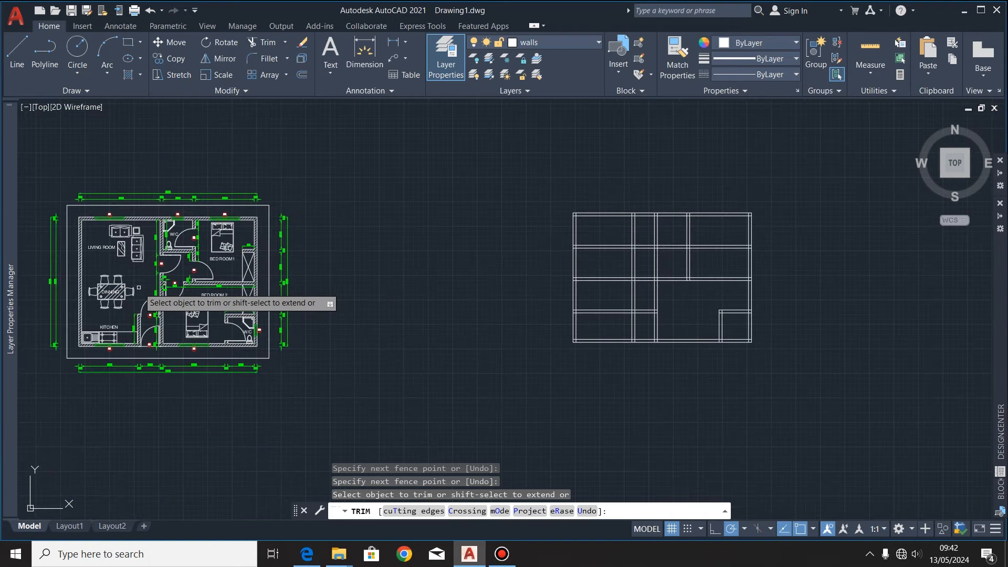
scroll(297, 158, up, 1)
scroll(257, 283, down, 3)
scroll(394, 303, up, 3)
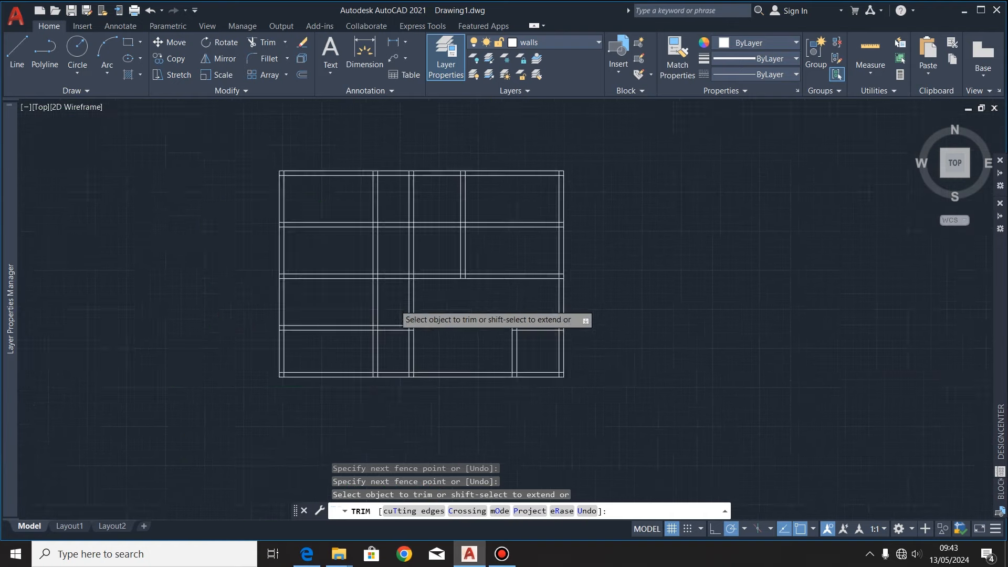
scroll(394, 303, down, 1)
scroll(477, 272, up, 2)
drag(476, 271, 507, 231)
scroll(520, 268, up, 3)
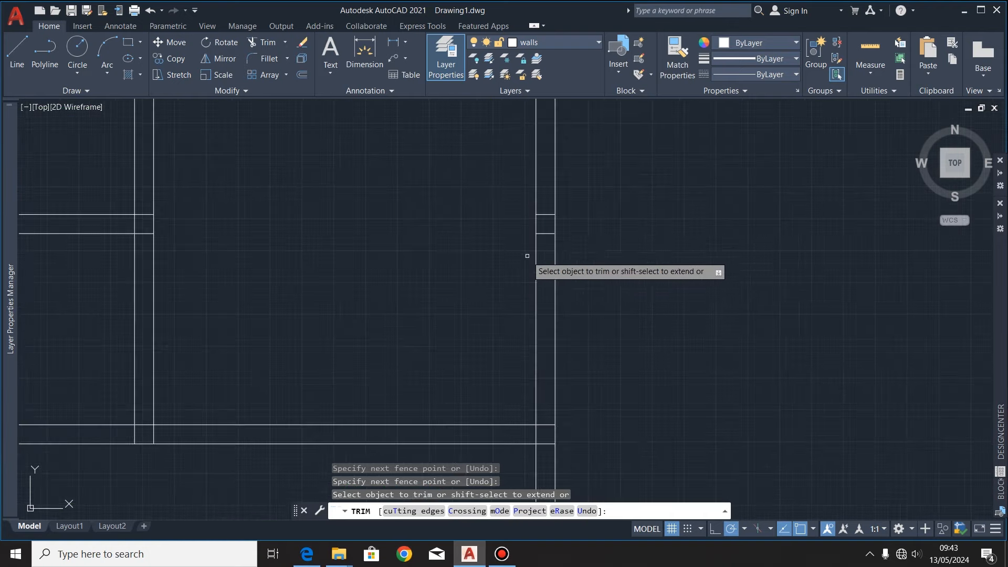
scroll(613, 225, down, 3)
scroll(485, 269, up, 2)
scroll(488, 244, down, 2)
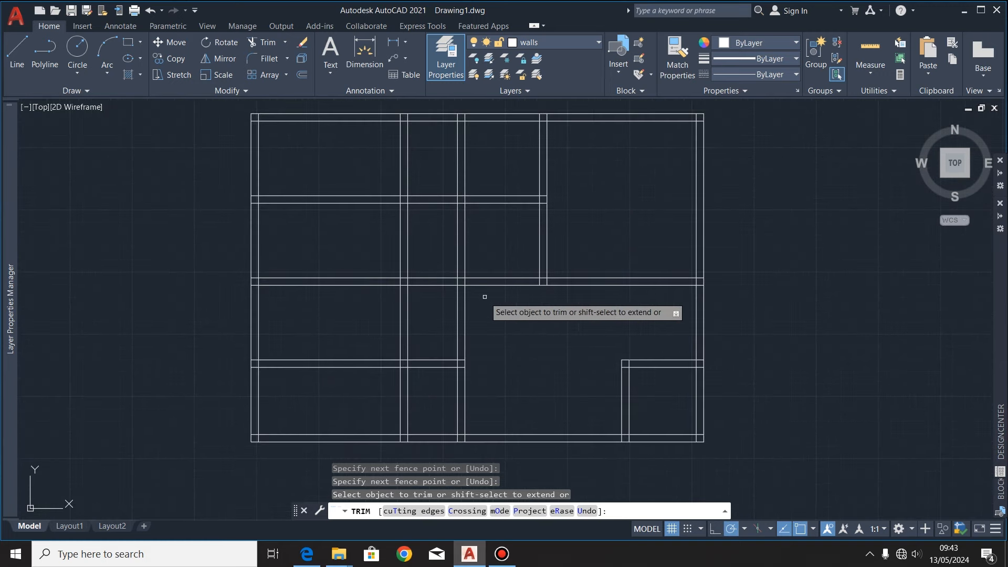
Step: Trim the entry wall between the second and third horizontal walls, and the third horizontal wall between the left exterior wall and the entry wall
scroll(578, 239, down, 4)
scroll(239, 281, up, 4)
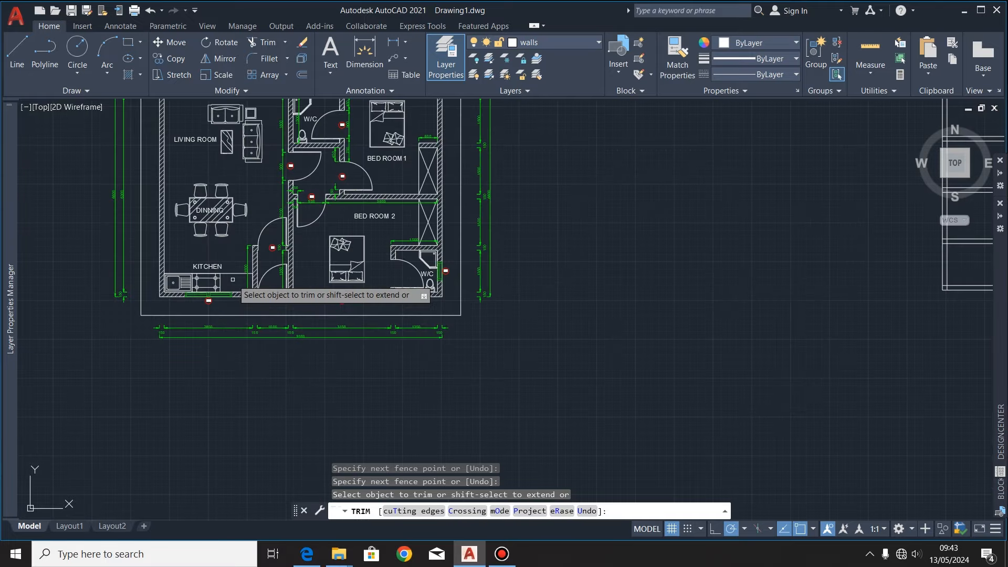
scroll(157, 234, down, 2)
scroll(793, 242, up, 4)
drag(647, 253, 609, 237)
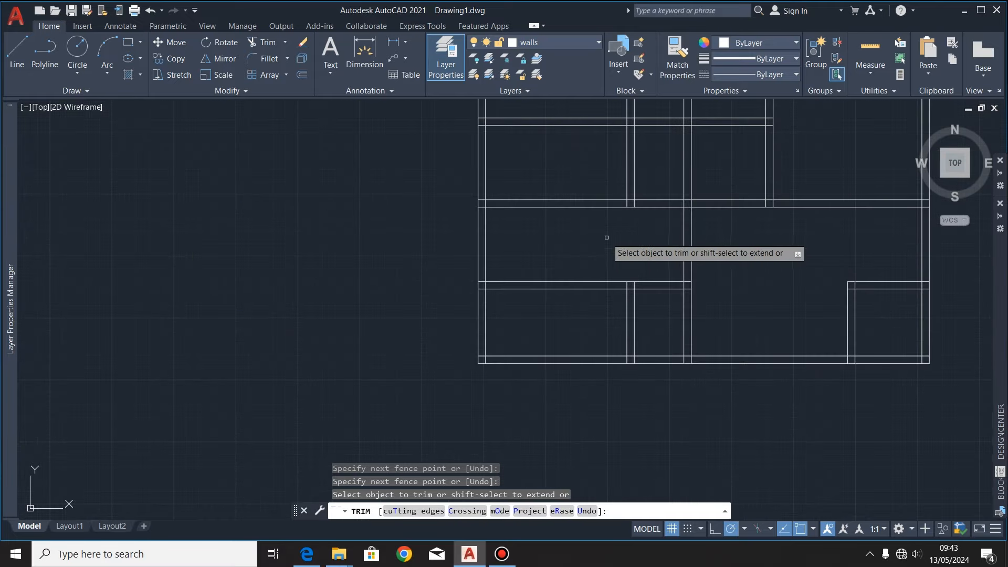
drag(569, 311, 564, 275)
scroll(466, 292, up, 2)
mouse_move(503, 294)
mouse_down()
mouse_move(504, 256)
mouse_move(557, 210)
mouse_up()
scroll(386, 306, down, 2)
Step: Trim the second horizontal wall from the left exterior wall to the dividing wall, including the leftover stubs in the vertical walls
scroll(507, 258, down, 2)
scroll(546, 241, up, 4)
drag(509, 270, 488, 212)
scroll(373, 245, up, 3)
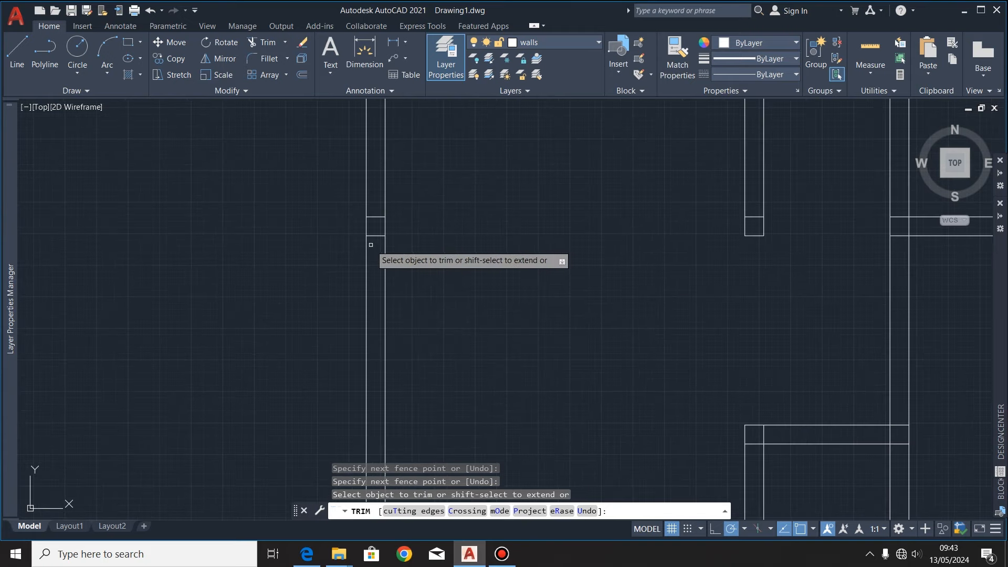
scroll(495, 239, down, 3)
scroll(465, 267, up, 4)
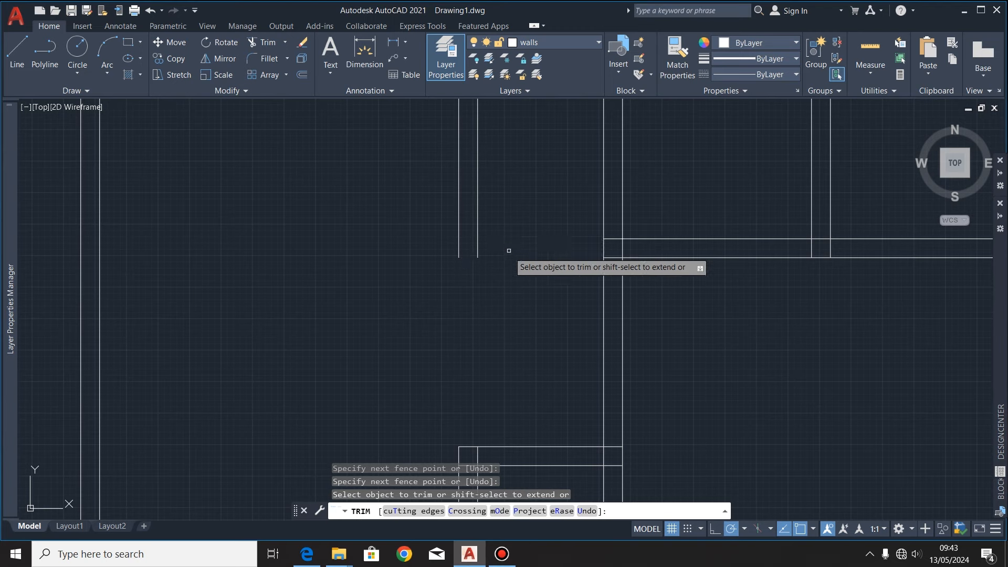
scroll(488, 265, down, 4)
scroll(503, 171, up, 4)
scroll(489, 237, down, 4)
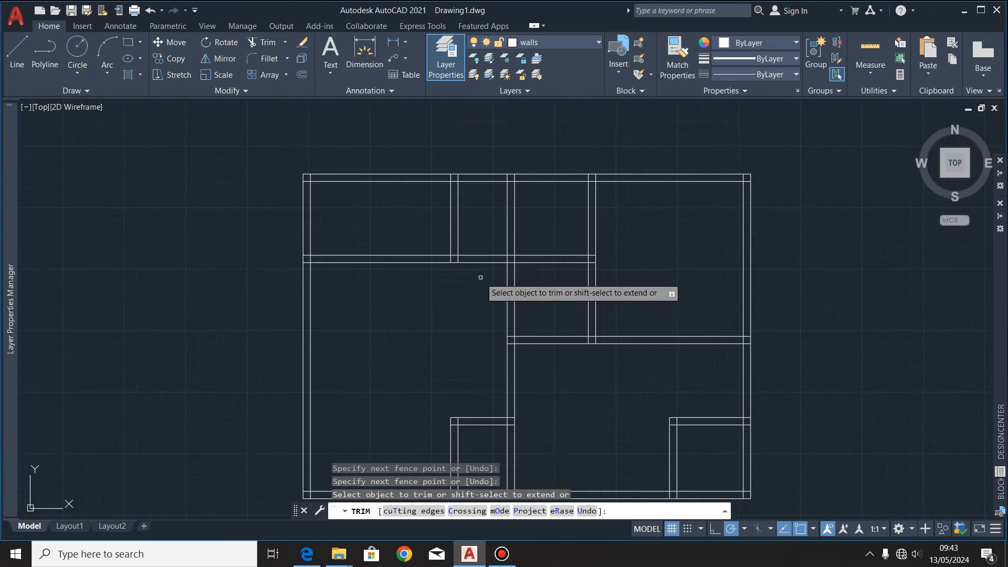
Step: Trim away the first horizontal wall and the upper entry wall lines inside the living room, including the stubs in the top exterior wall
scroll(294, 289, up, 4)
drag(308, 290, 308, 249)
scroll(330, 312, down, 3)
scroll(430, 310, up, 3)
mouse_move(385, 303)
mouse_down()
mouse_move(388, 266)
mouse_move(381, 273)
mouse_up()
scroll(424, 319, down, 2)
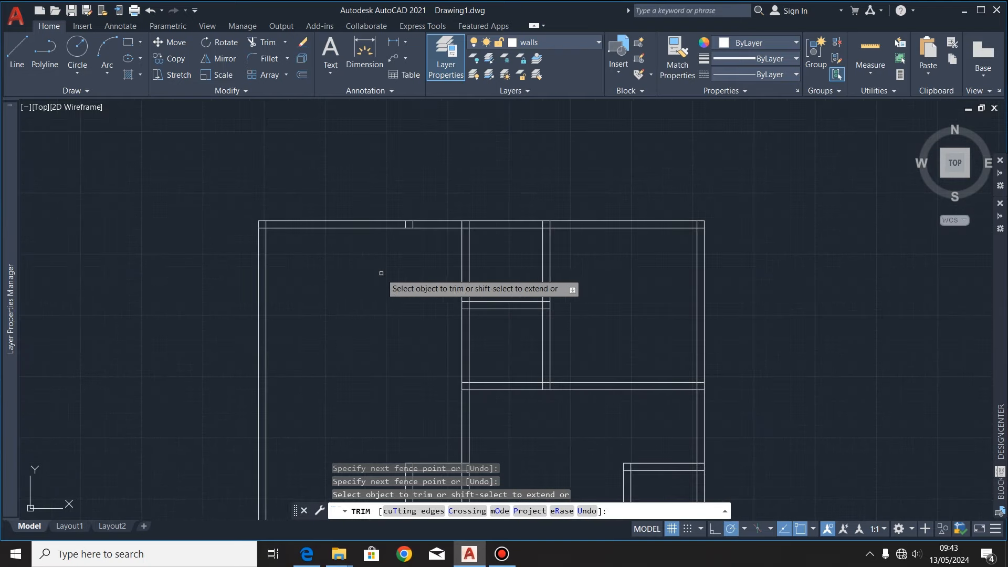
scroll(383, 227, up, 4)
drag(481, 214, 429, 212)
scroll(488, 153, down, 2)
Step: Compare the trimmed wall layout with the room arrangement in the reference plan
scroll(443, 193, down, 4)
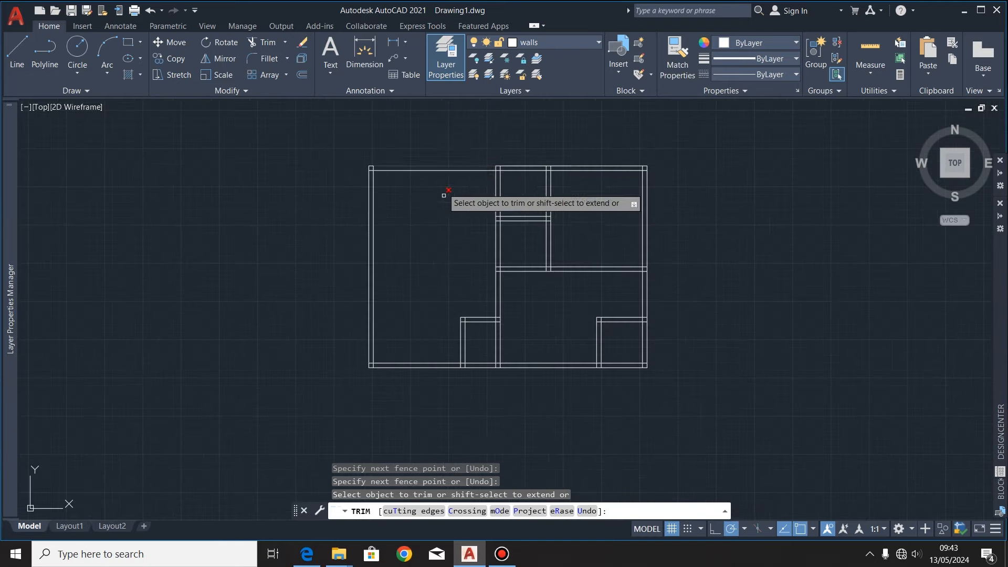
scroll(479, 274, down, 2)
scroll(581, 266, up, 2)
scroll(631, 255, down, 2)
scroll(725, 258, down, 2)
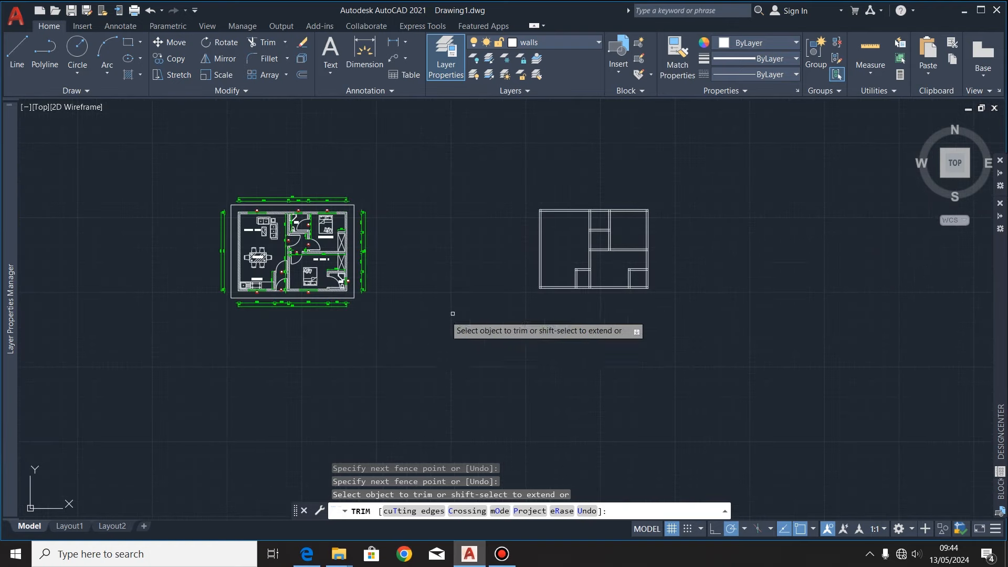
scroll(574, 240, up, 6)
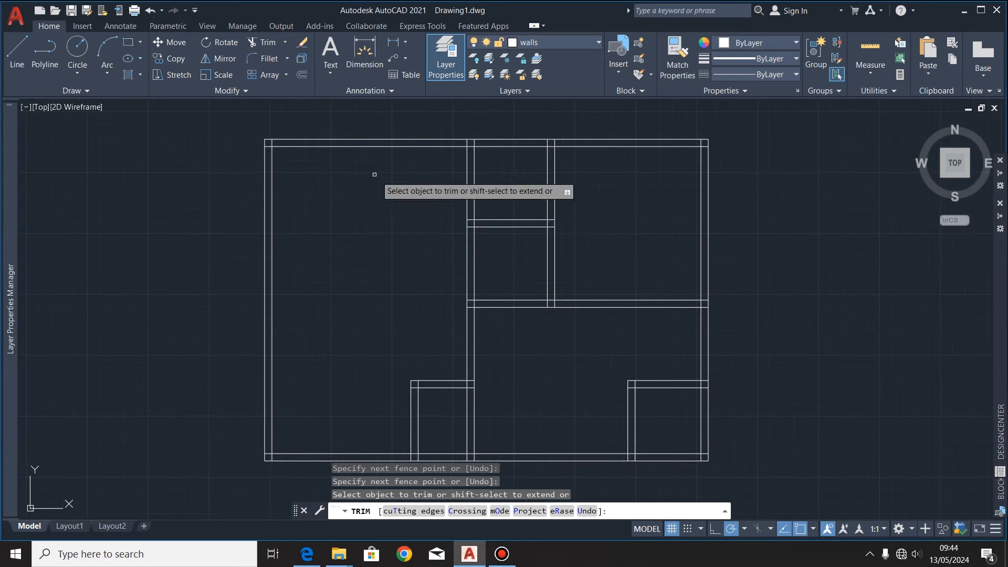
scroll(308, 204, down, 2)
scroll(315, 205, up, 2)
scroll(333, 203, down, 2)
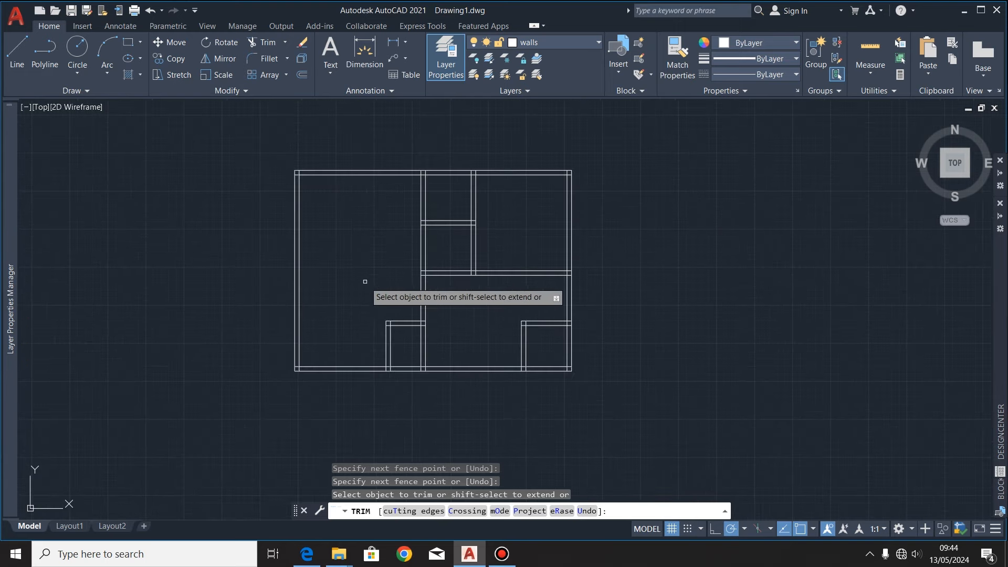
scroll(451, 356, up, 2)
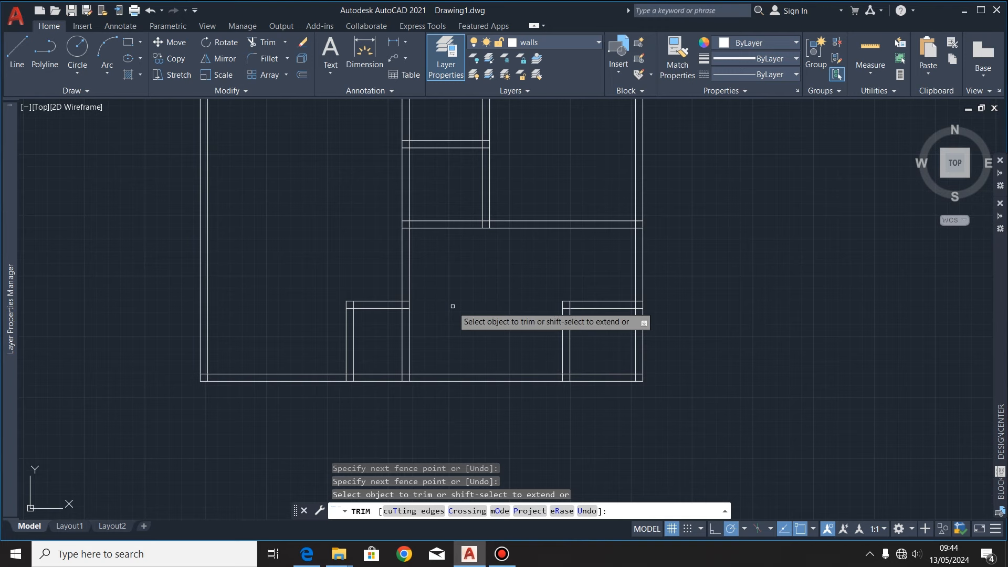
Step: Draw a 150 by 150 mm square in the empty area below the floor plan as a door jamb
scroll(455, 305, down, 2)
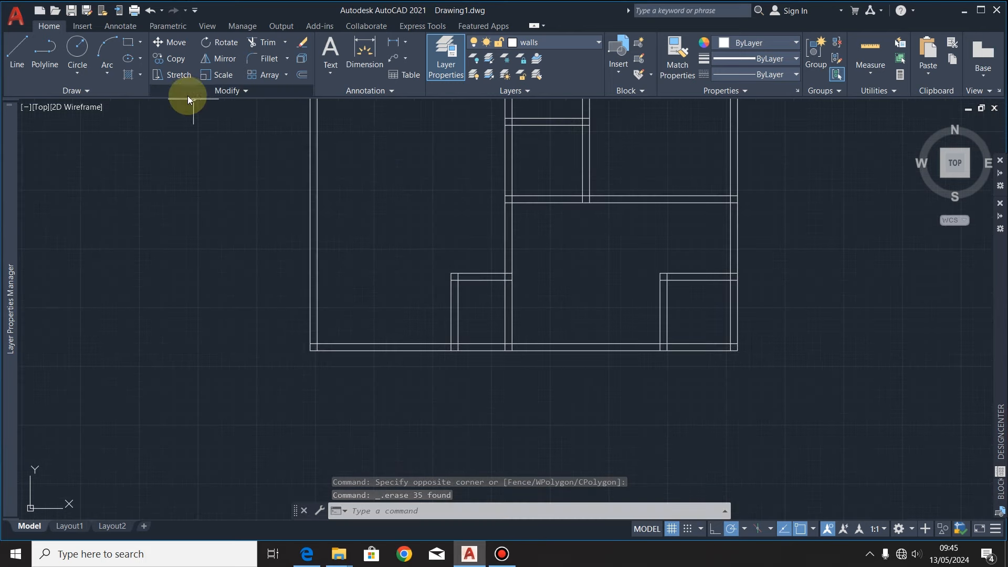
click(128, 42)
scroll(331, 232, down, 2)
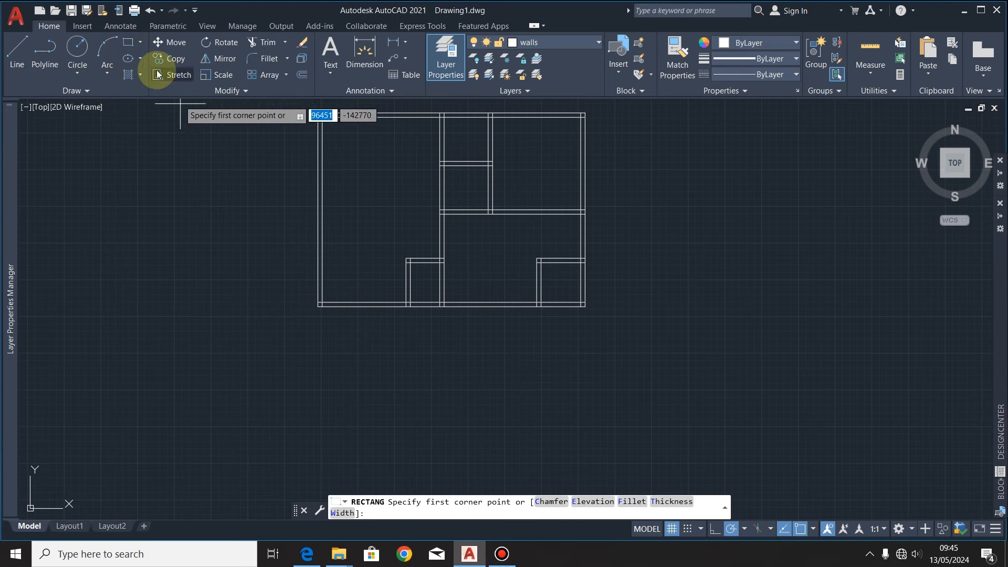
scroll(447, 358, up, 2)
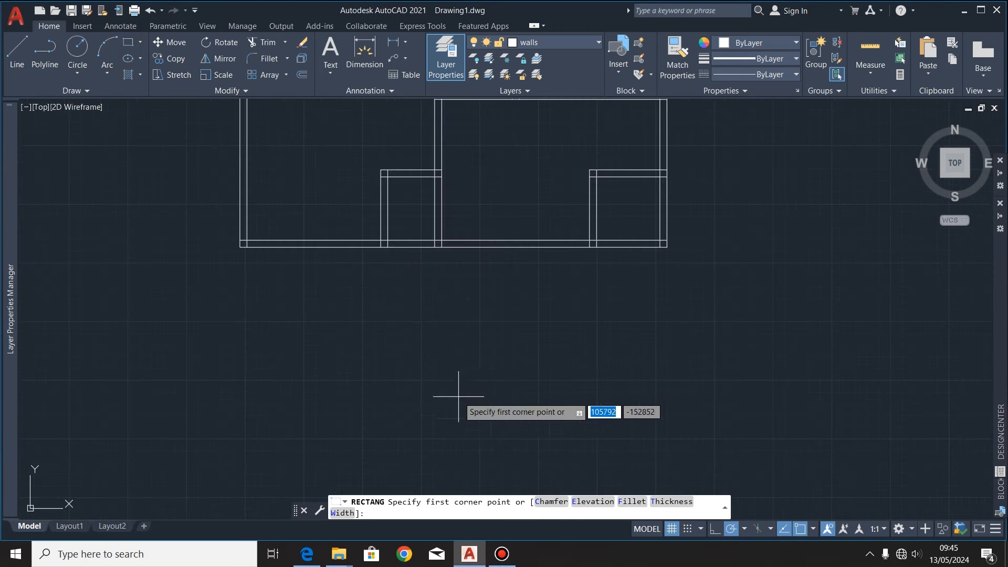
click(450, 346)
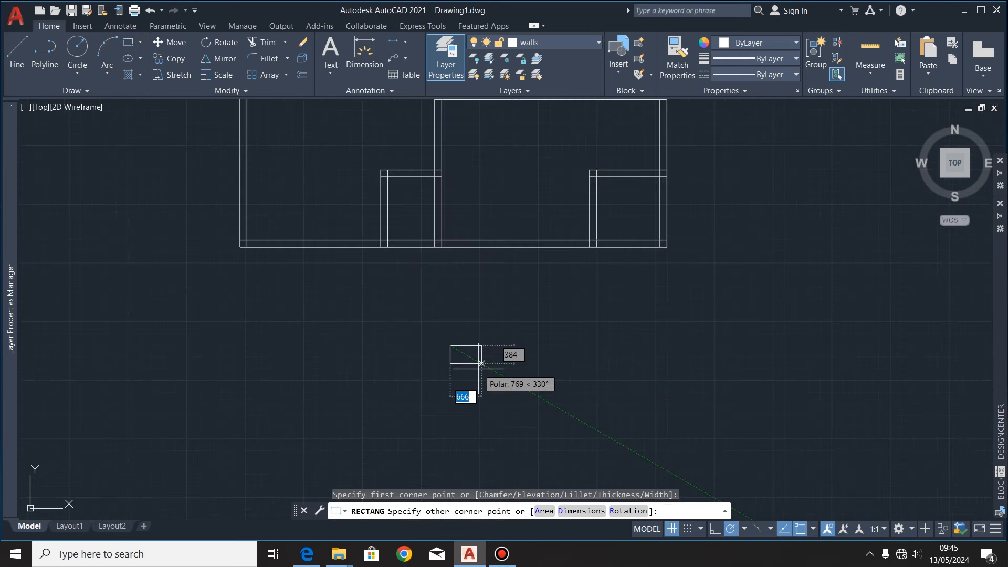
text(150)
key(Tab)
text(1)
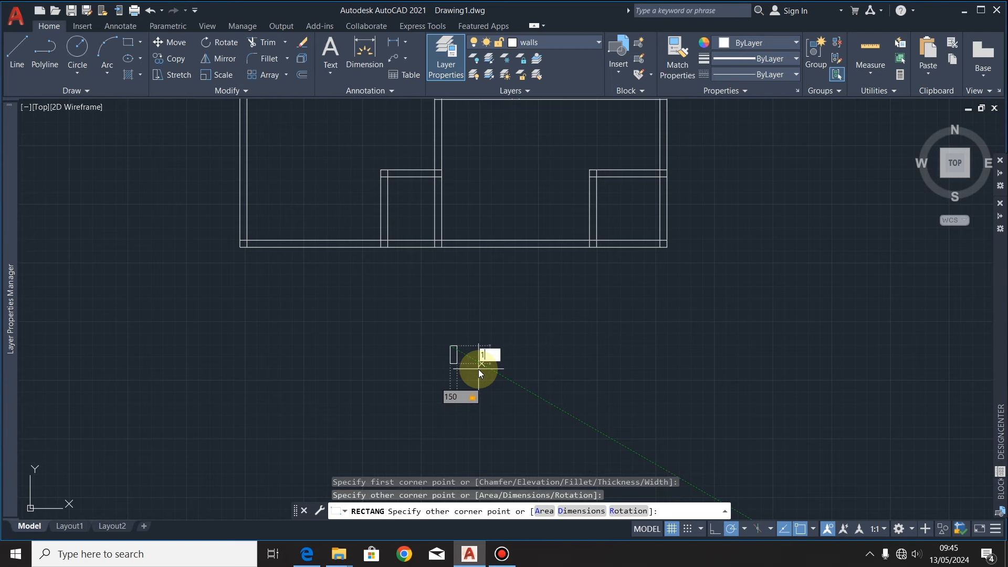
text(50)
key(Return)
scroll(462, 362, up, 2)
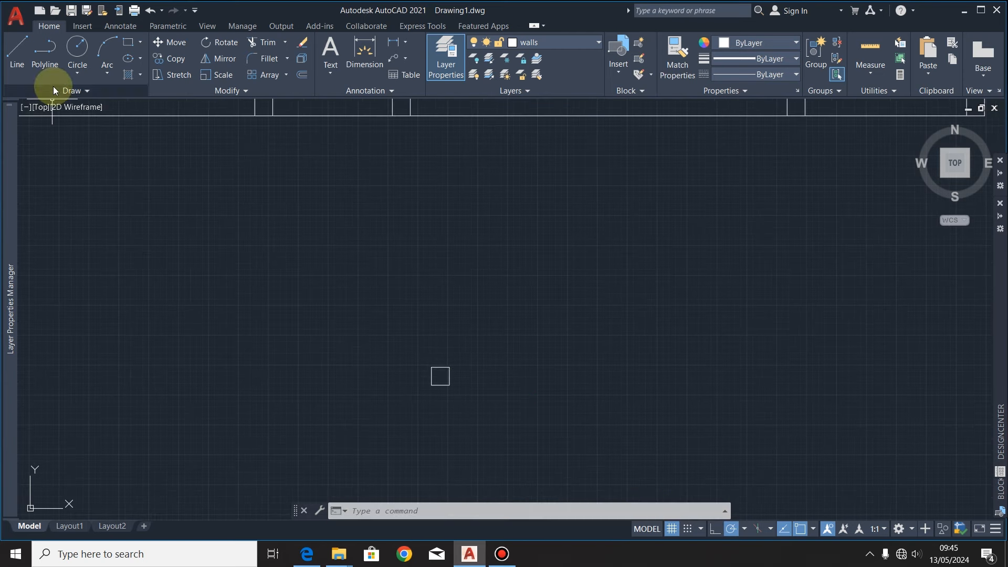
Step: Draw a closed 900 mm square of lines up and to the right from the small square's upper-right corner
click(17, 48)
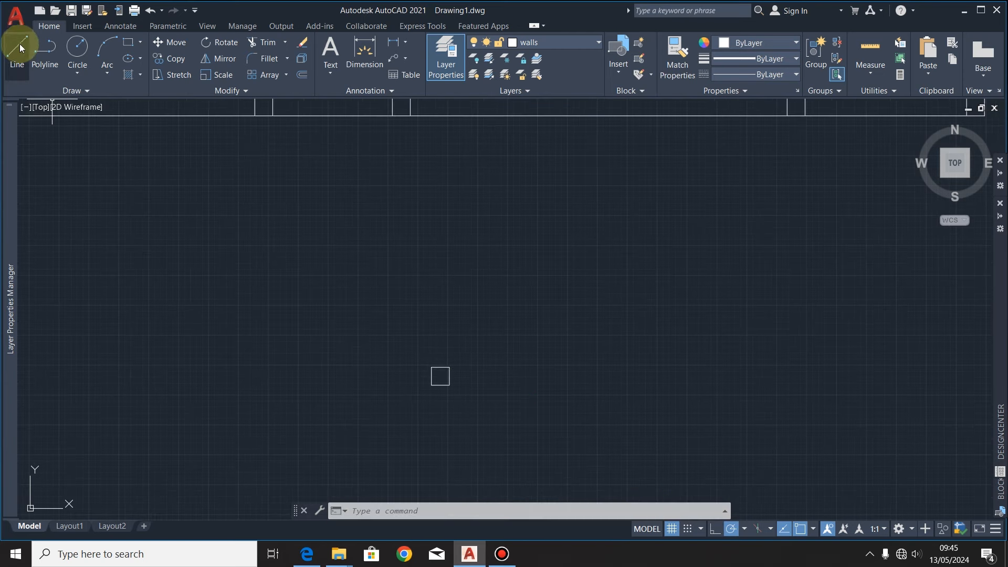
click(423, 399)
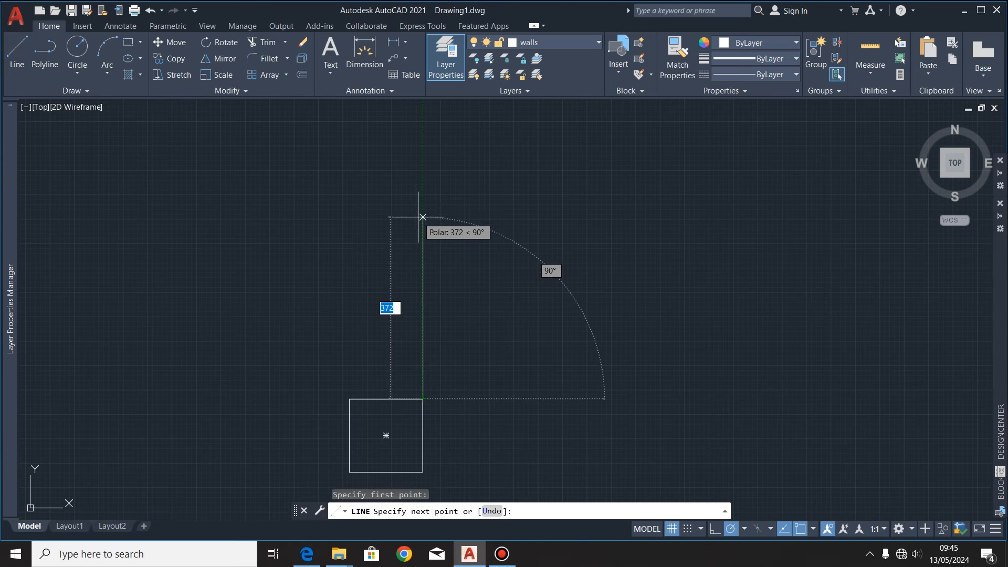
key(Return)
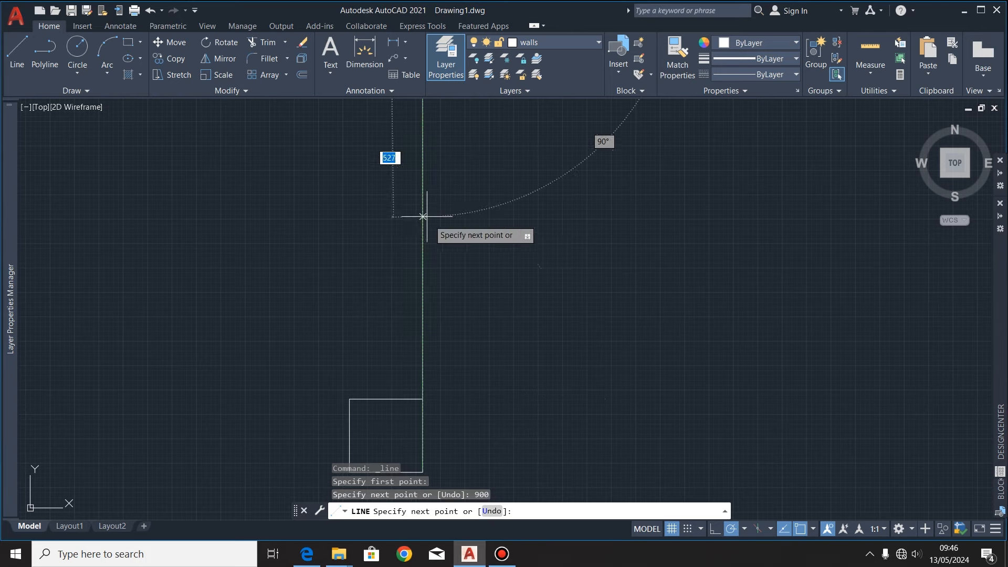
scroll(581, 333, down, 5)
scroll(624, 241, up, 2)
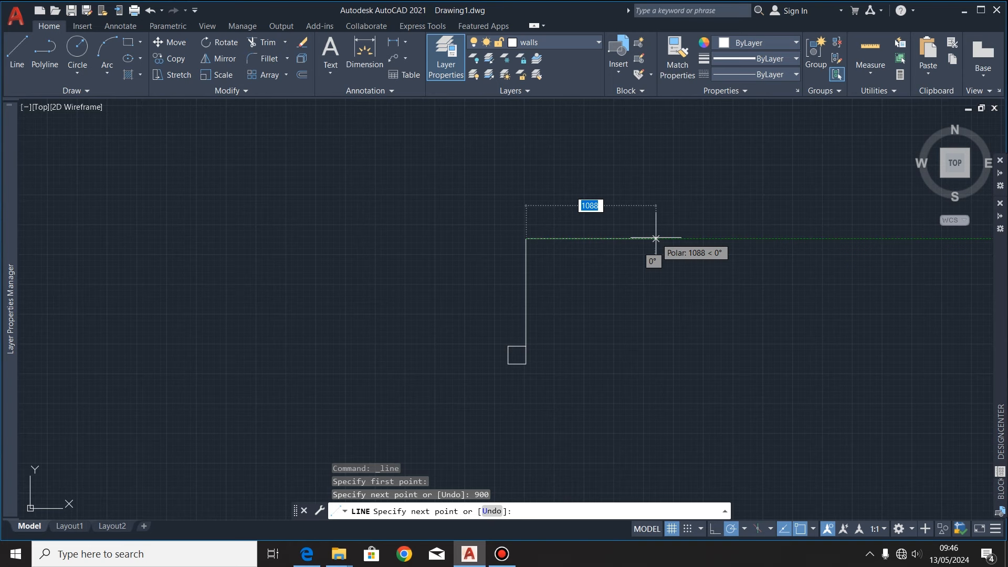
text(900)
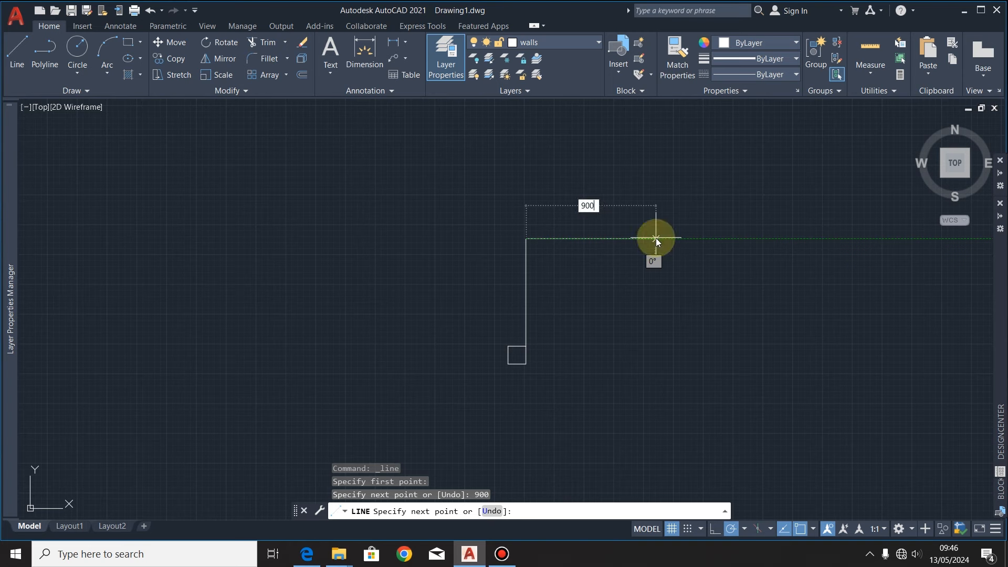
key(Return)
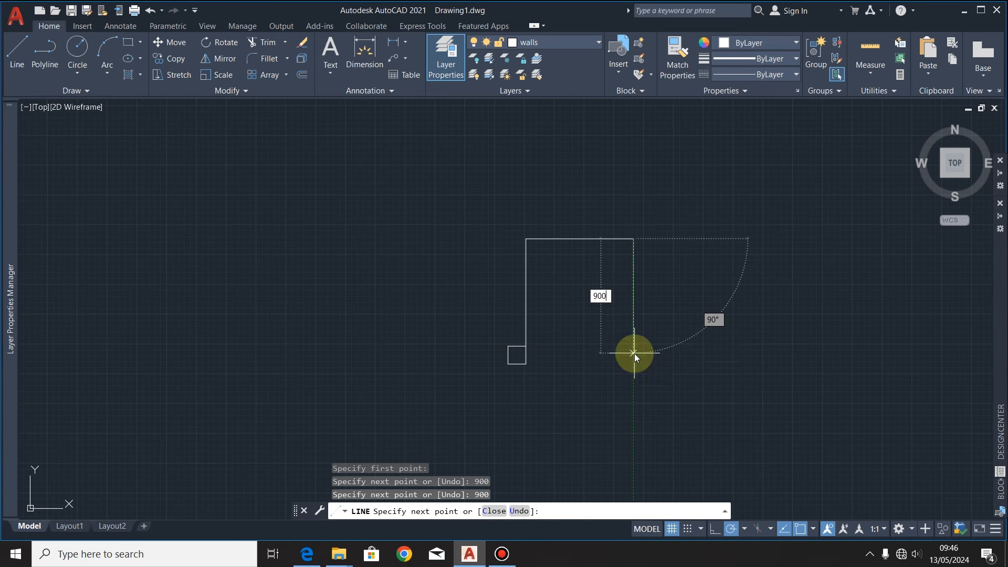
key(Return)
key(Return)
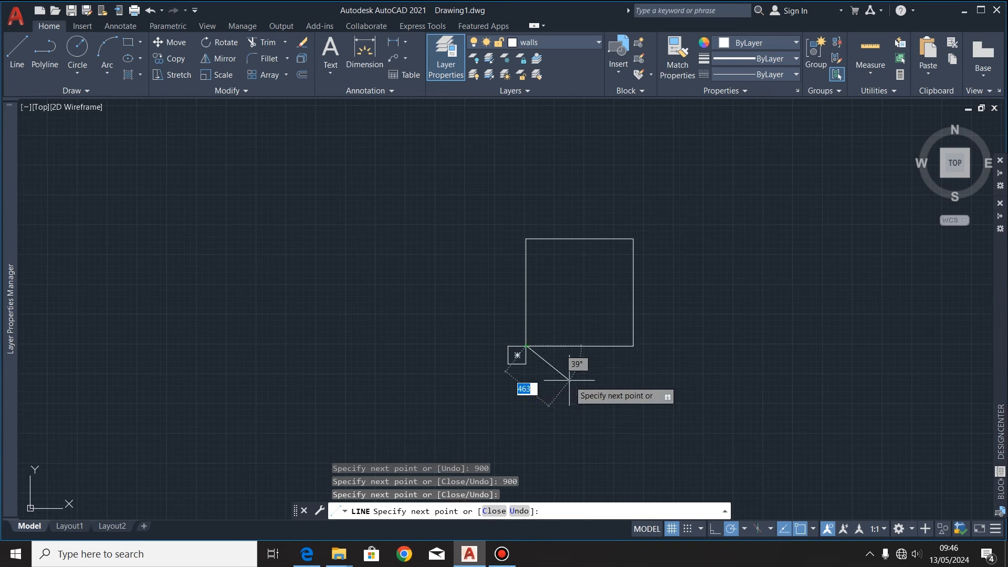
key(Escape)
Step: Trim away the top and right sides of the 900 mm square
click(269, 42)
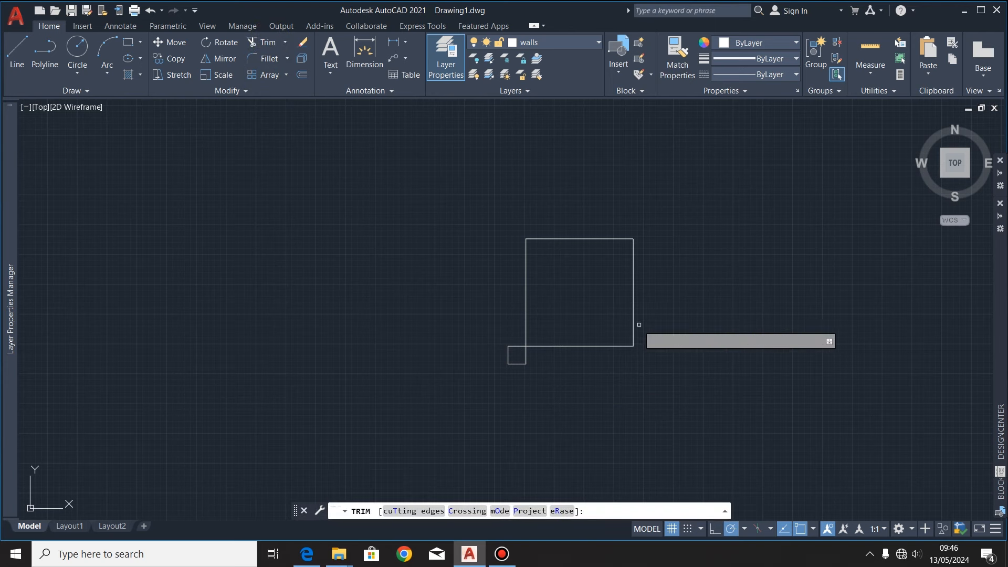
click(664, 313)
click(581, 198)
key(Return)
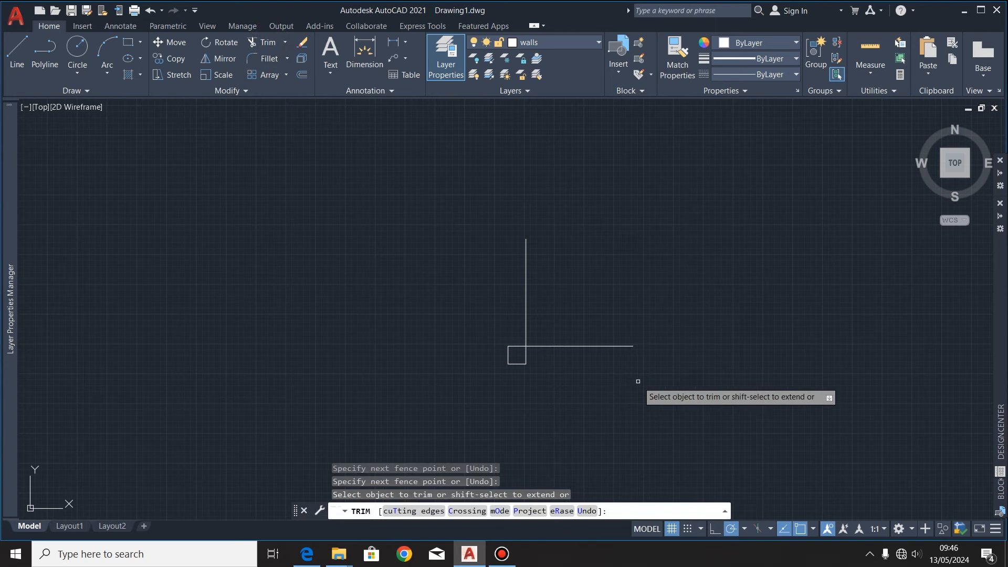
key(Escape)
Step: Copy the 150 mm jamb square by its upper-left corner to the right end of the 900 mm horizontal line
click(548, 367)
click(468, 377)
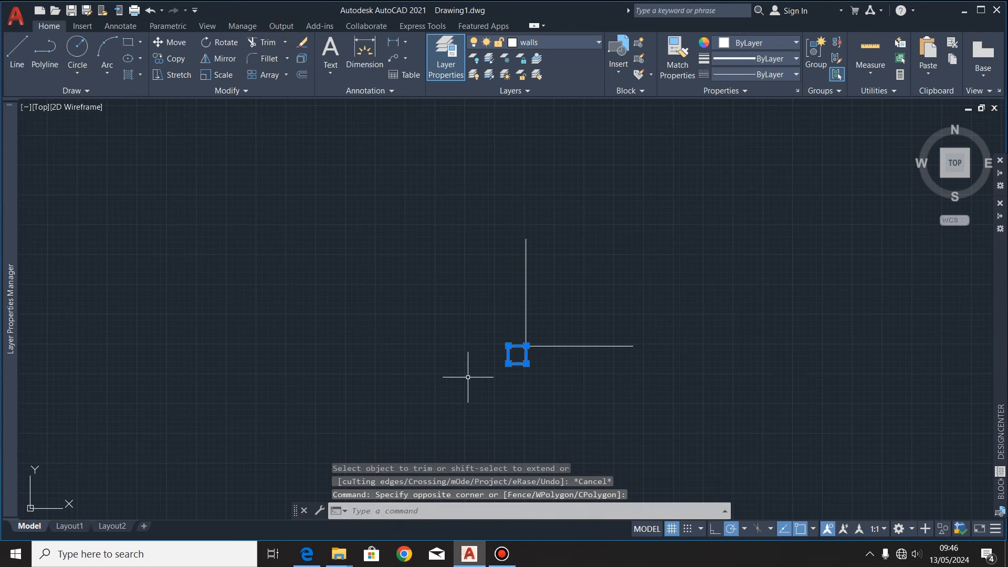
click(170, 60)
scroll(581, 349, up, 2)
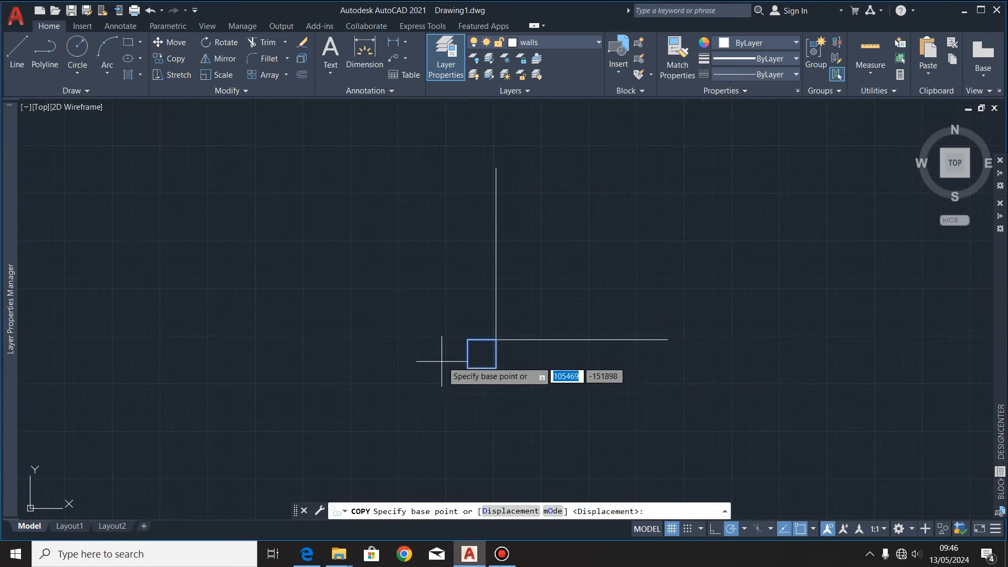
click(467, 340)
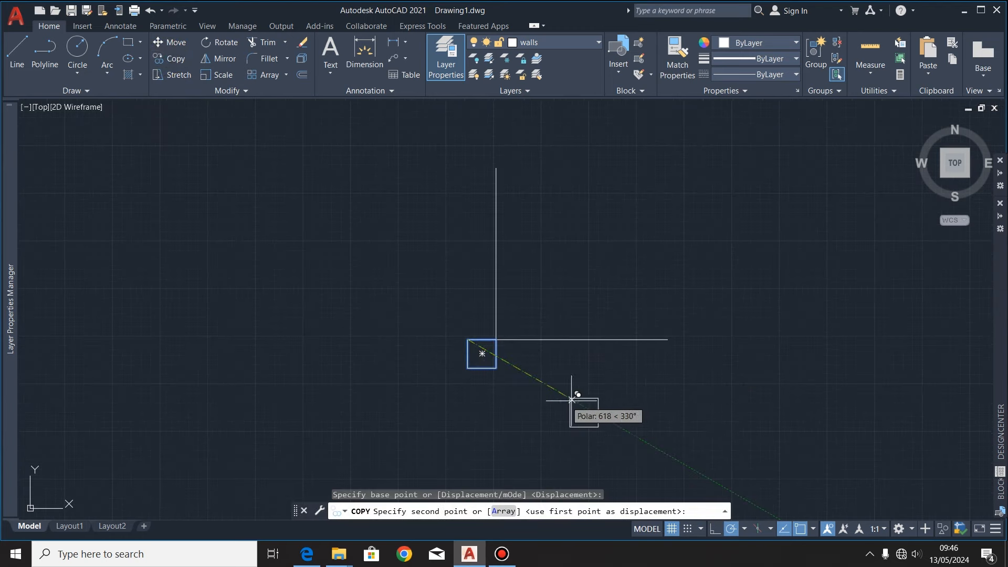
click(668, 340)
key(Escape)
Step: Offset the vertical 900 mm line slightly to the right to give the door leaf its thickness
scroll(725, 342, up, 3)
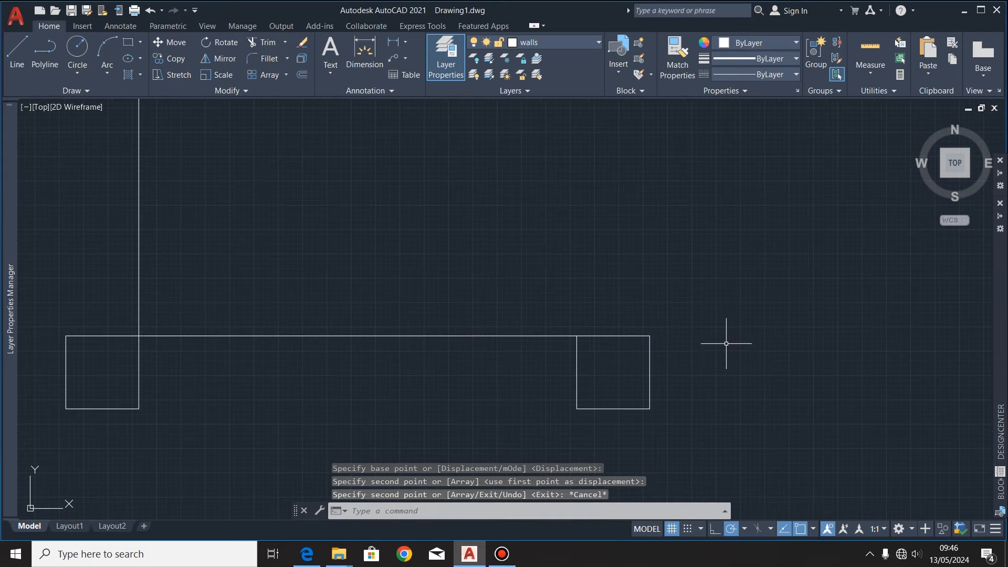
scroll(683, 300, down, 3)
scroll(576, 247, up, 2)
click(426, 262)
click(351, 280)
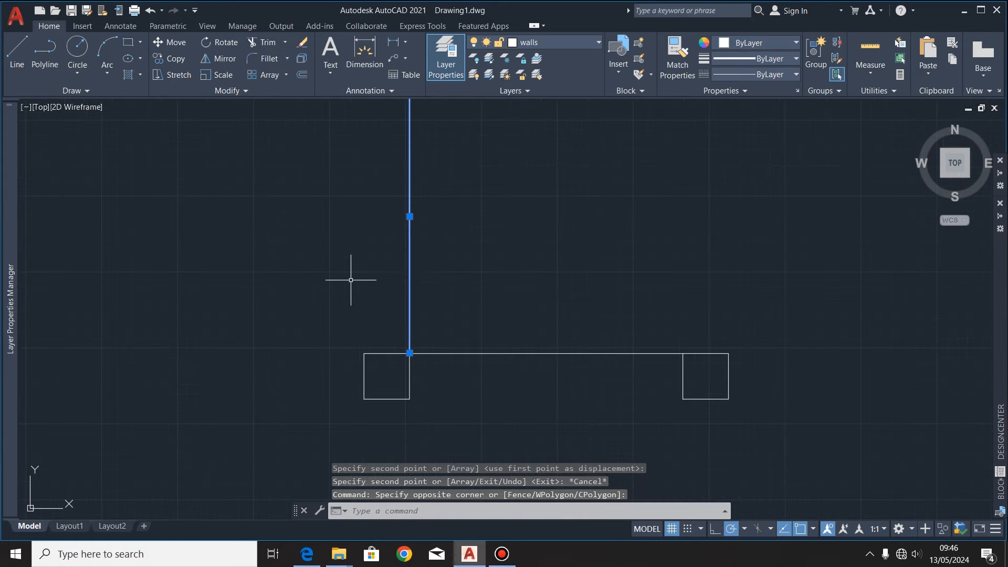
click(298, 73)
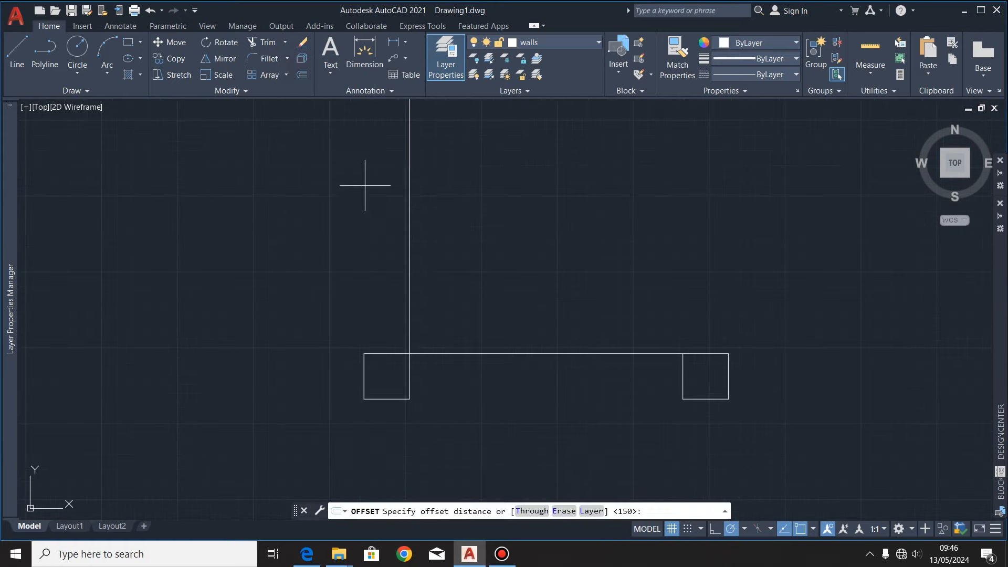
click(405, 217)
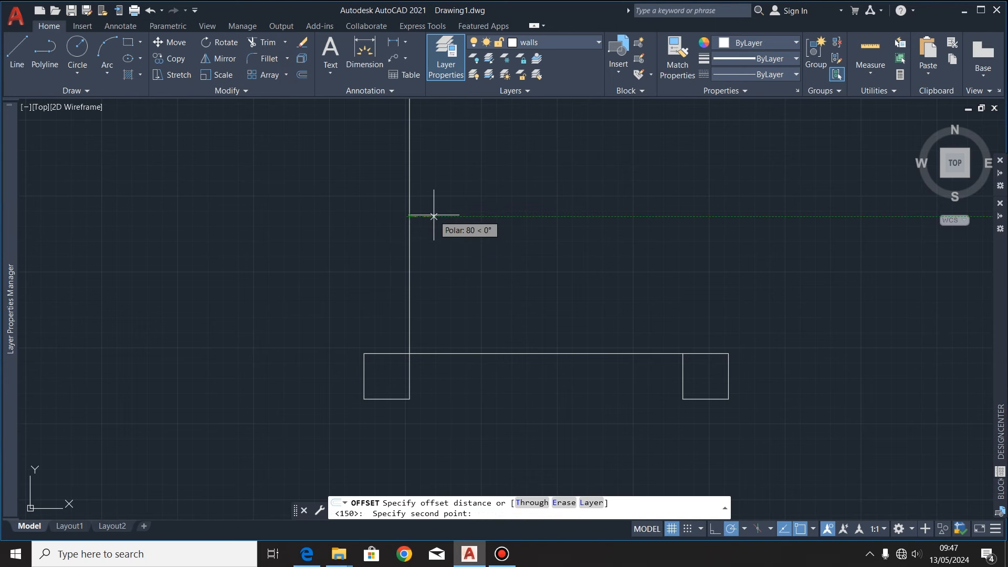
click(439, 259)
Step: Draw a circle centred on the left jamb's upper-right corner with its radius reaching the right jamb's upper-left corner
click(79, 46)
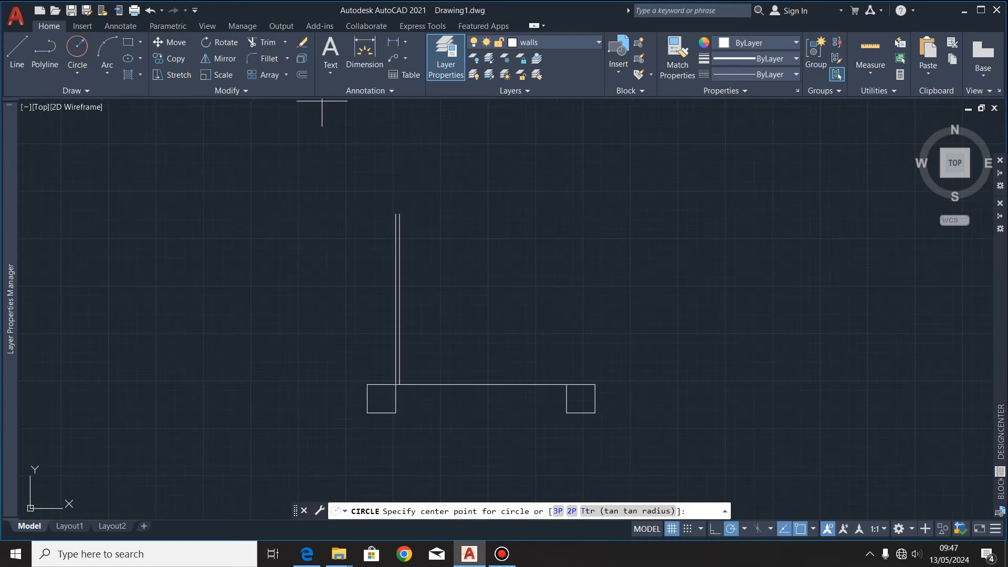
scroll(415, 407, up, 4)
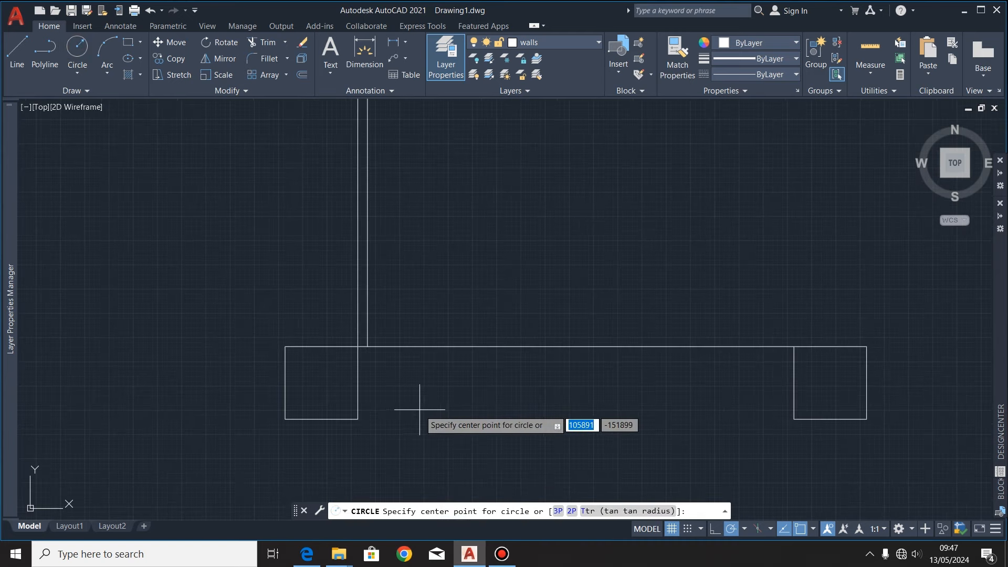
click(358, 346)
scroll(318, 396, down, 4)
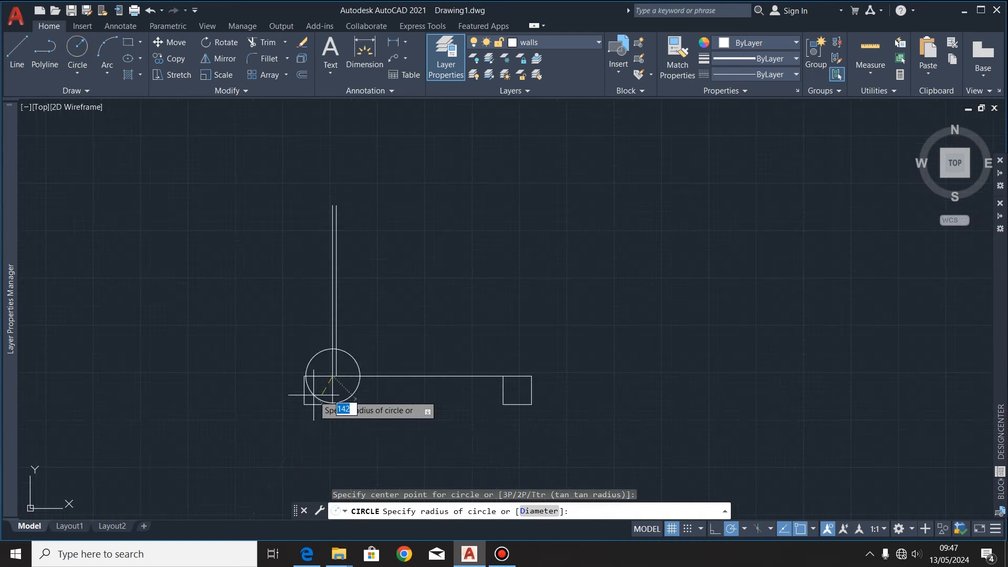
click(505, 378)
scroll(500, 256, down, 2)
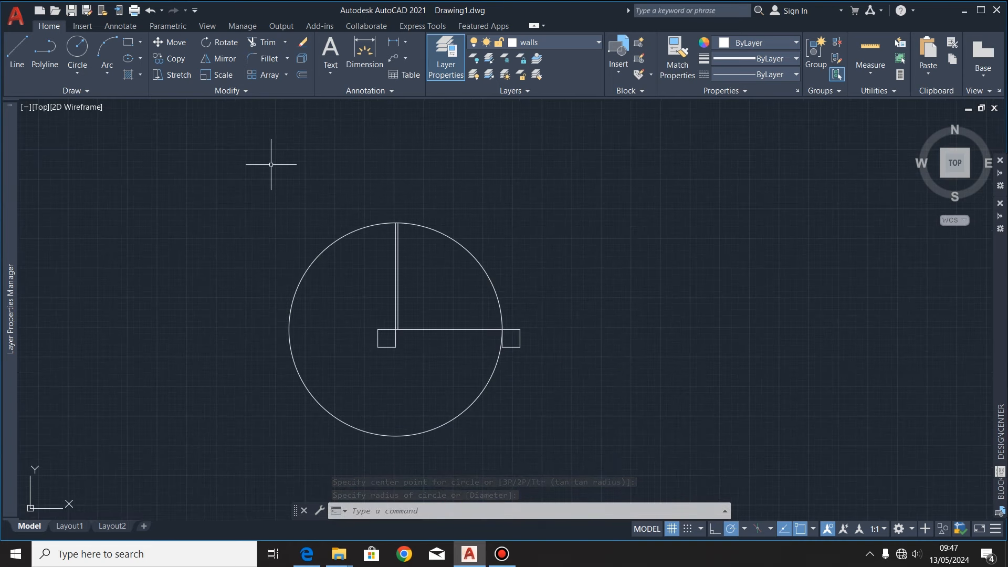
Step: Trim the circle to the quarter arc between the top of the door leaf and the right jamb
click(263, 42)
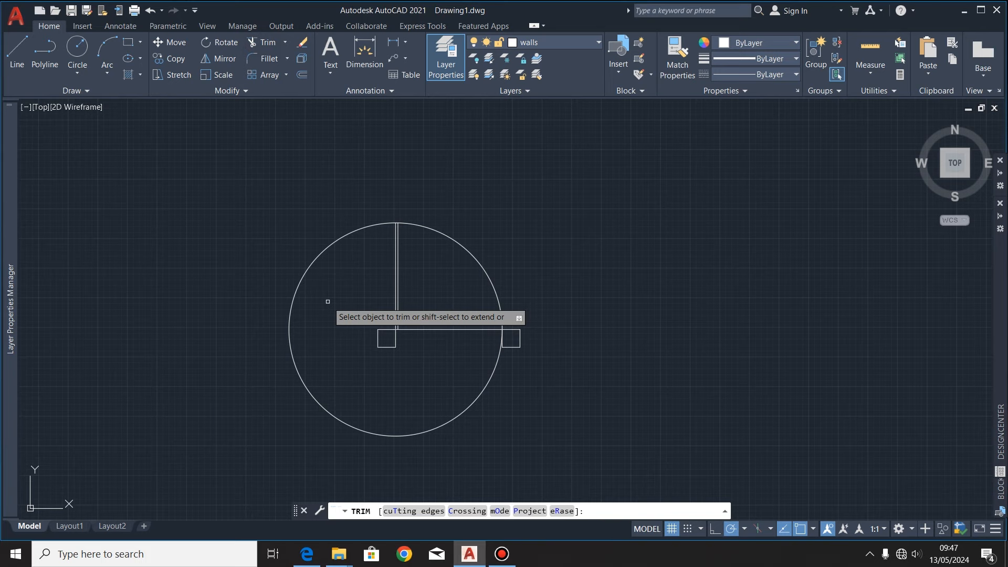
click(316, 387)
scroll(417, 194, up, 2)
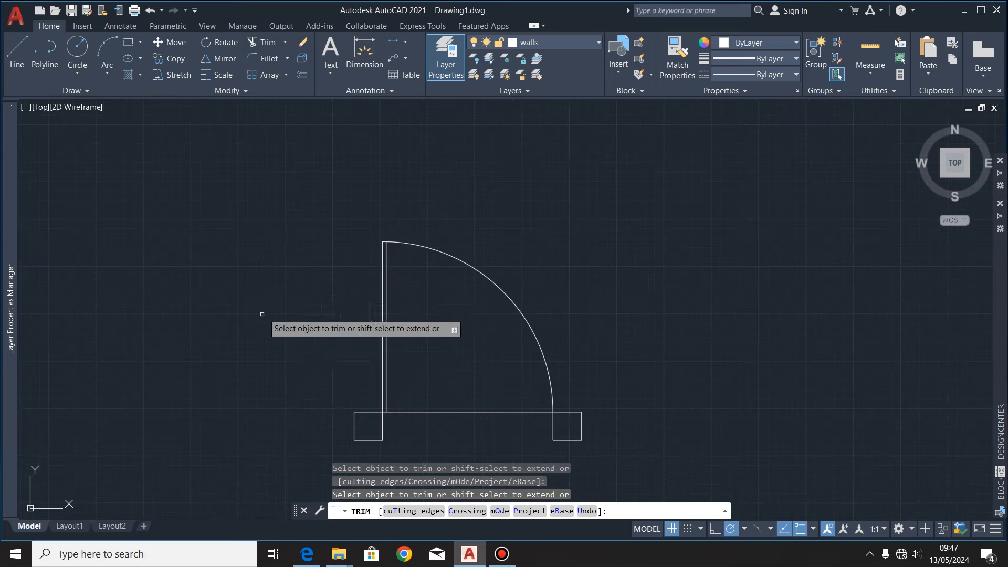
scroll(470, 207, down, 3)
scroll(528, 230, up, 3)
key(Escape)
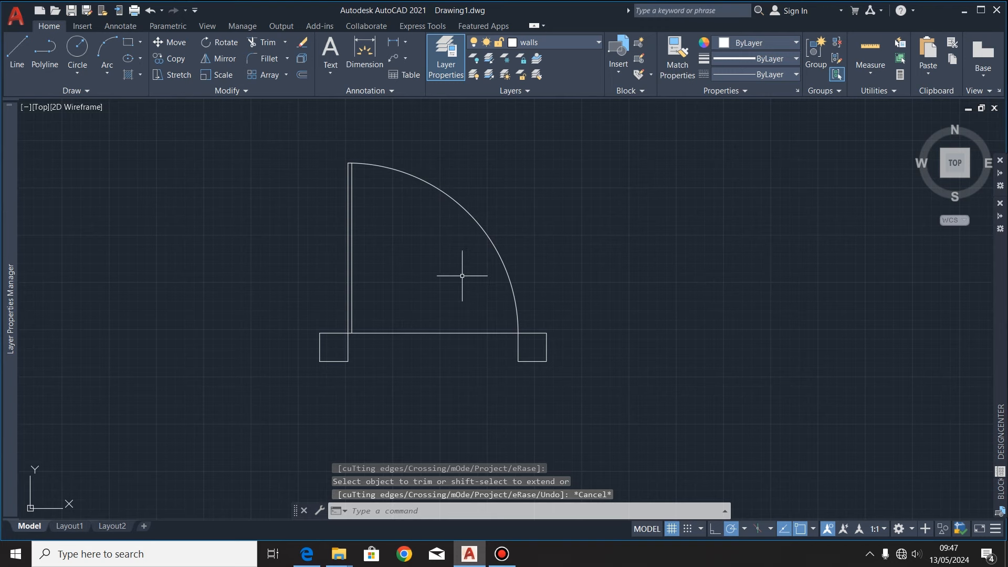
Step: Mirror the whole door symbol about a vertical line to its right, keeping the source objects
scroll(450, 327, down, 2)
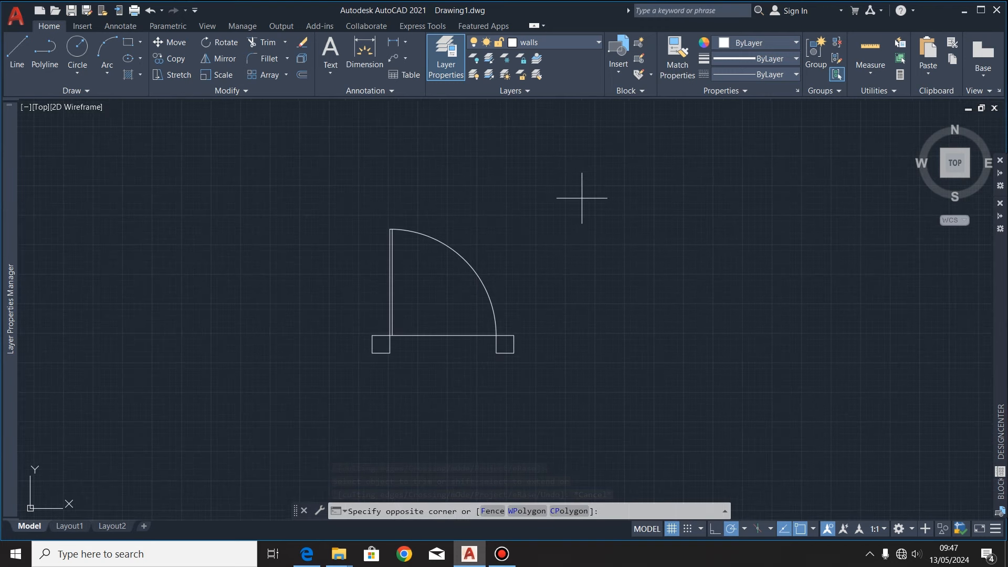
click(334, 403)
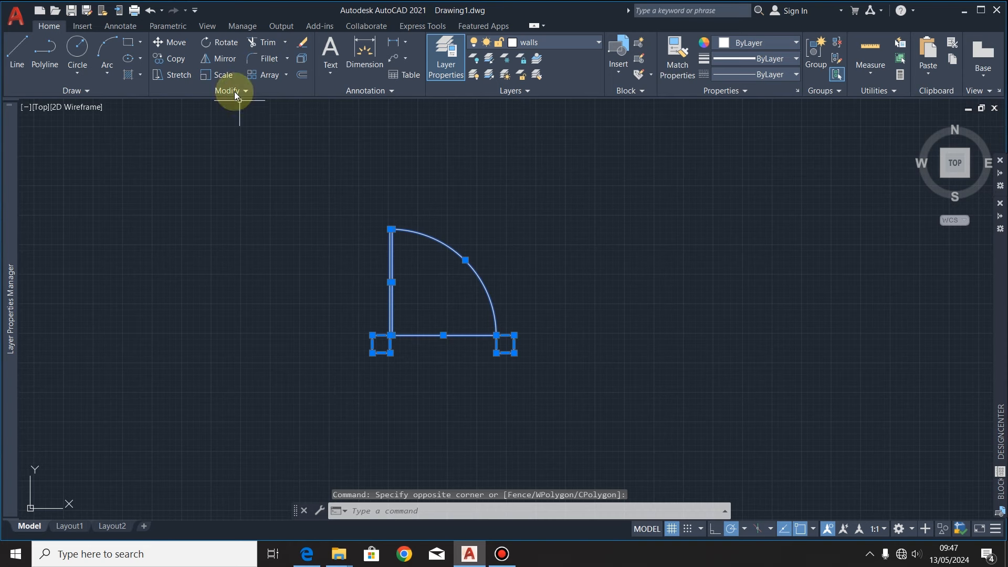
click(219, 58)
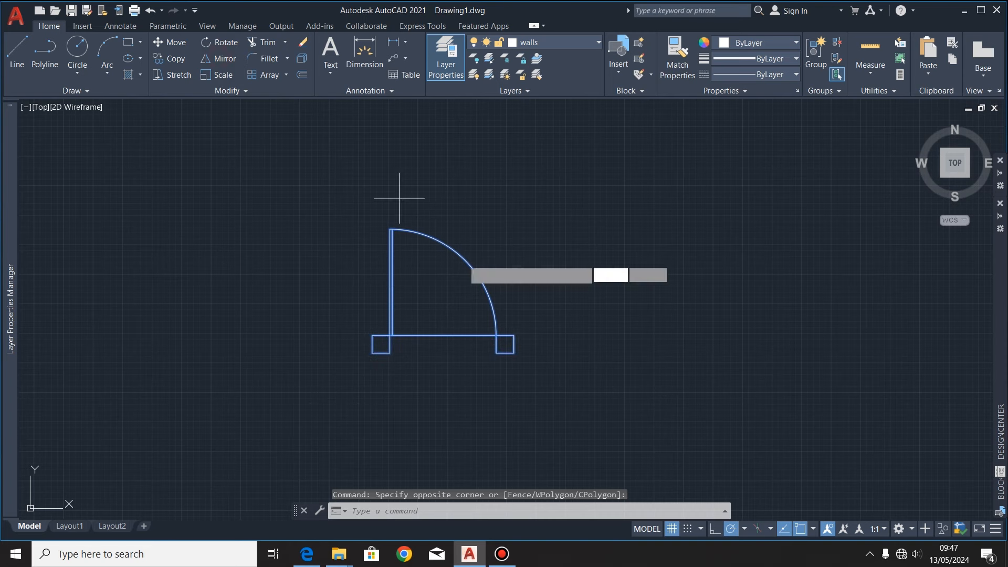
click(536, 395)
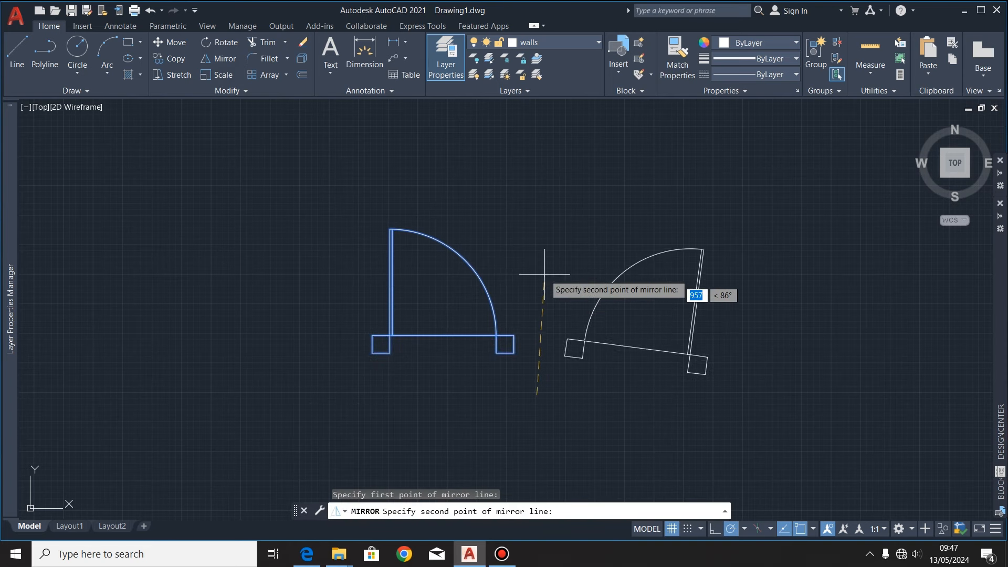
click(536, 172)
click(562, 217)
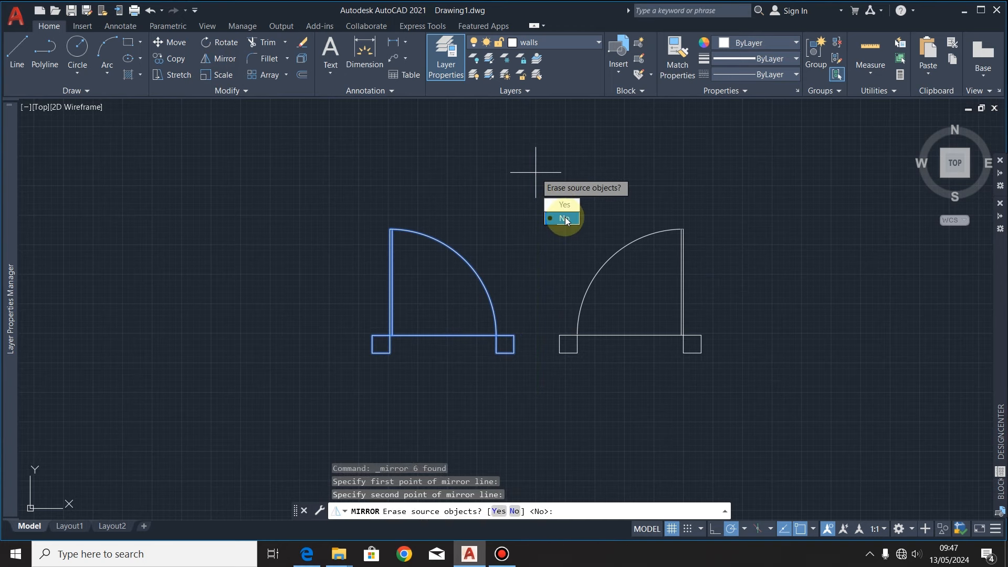
scroll(520, 187, down, 3)
scroll(567, 203, up, 3)
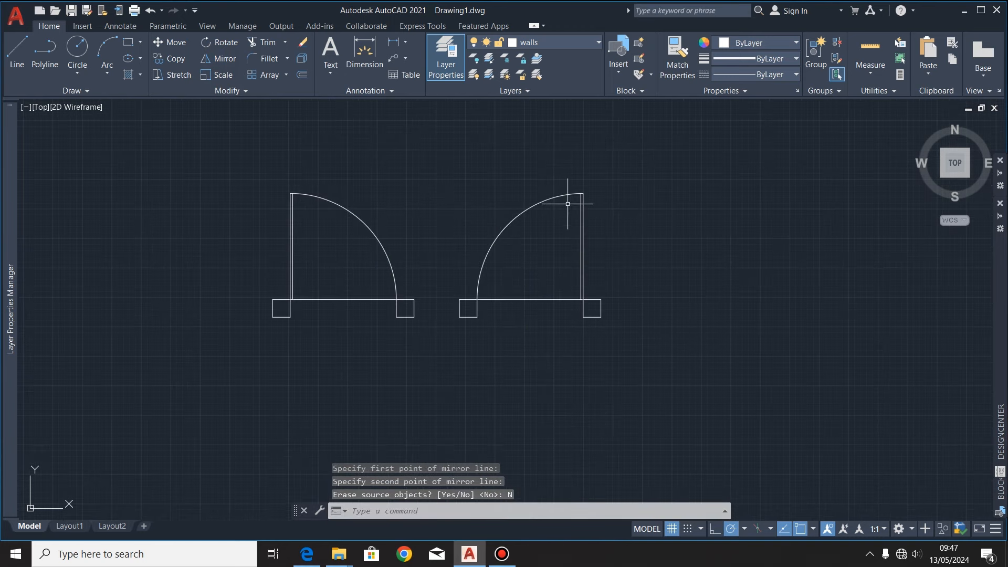
Step: Mirror both door symbols about a horizontal line just below them, keeping the source objects
click(673, 162)
click(234, 375)
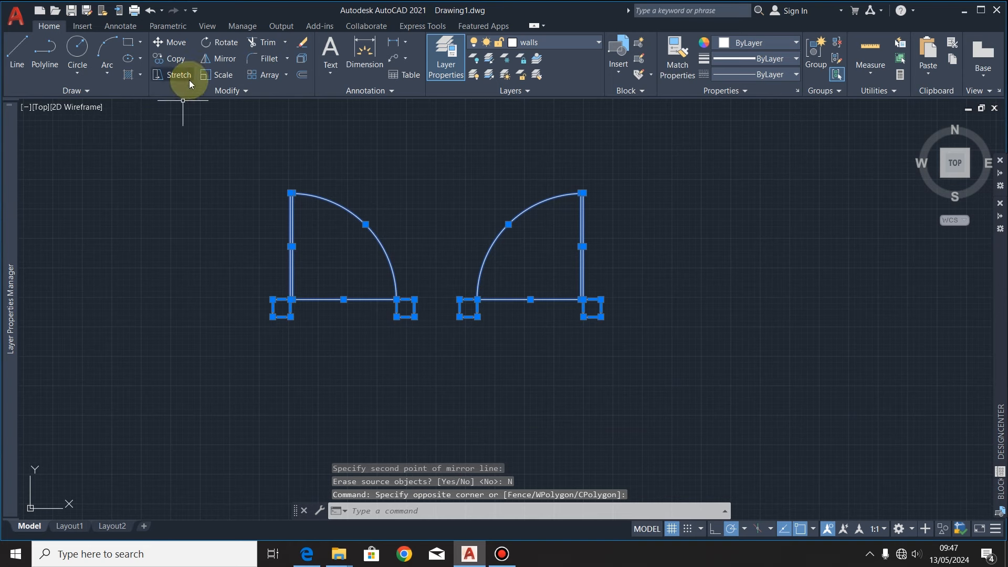
click(218, 58)
click(234, 343)
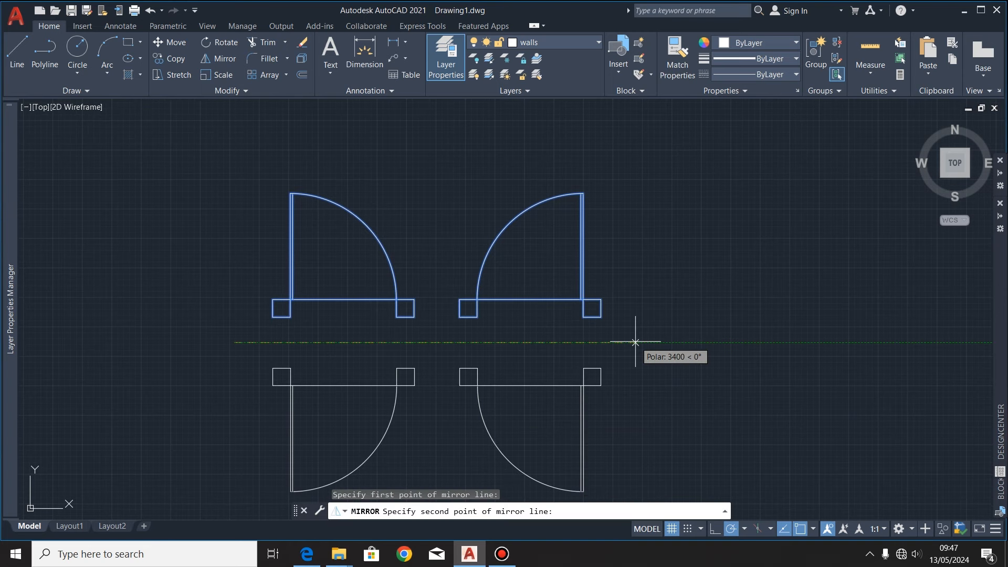
click(635, 342)
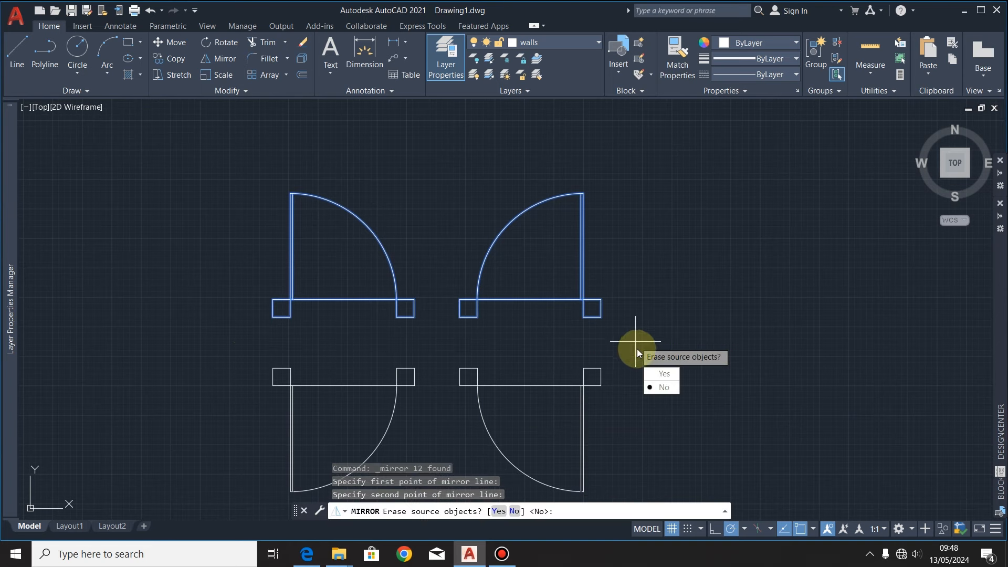
click(664, 388)
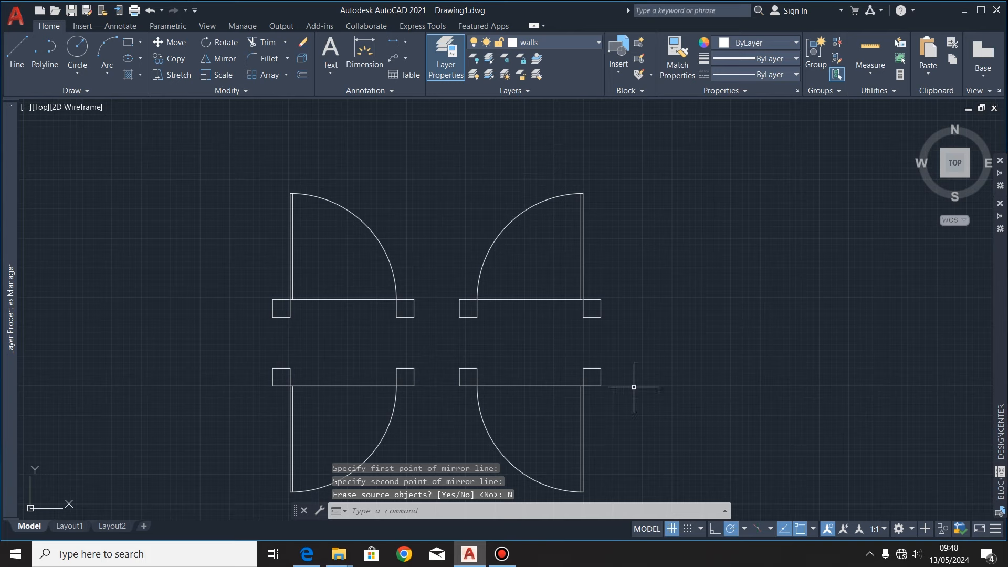
Step: Copy the upper-right door symbol by its lower-right jamb corner into the lower exterior wall between the two entrance passage walls, matching D1
scroll(471, 362, down, 2)
scroll(341, 198, up, 1)
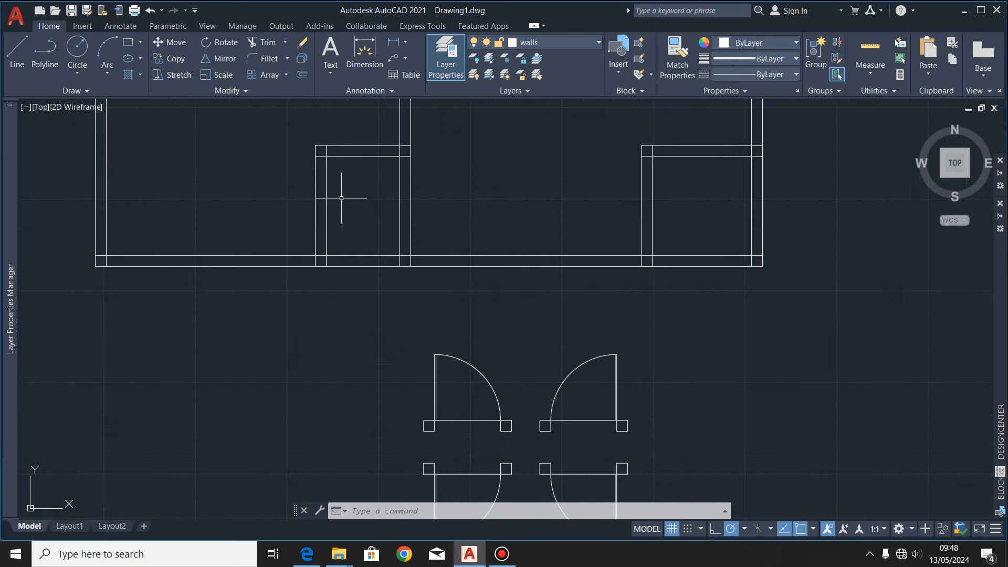
scroll(569, 294, down, 5)
scroll(361, 322, up, 5)
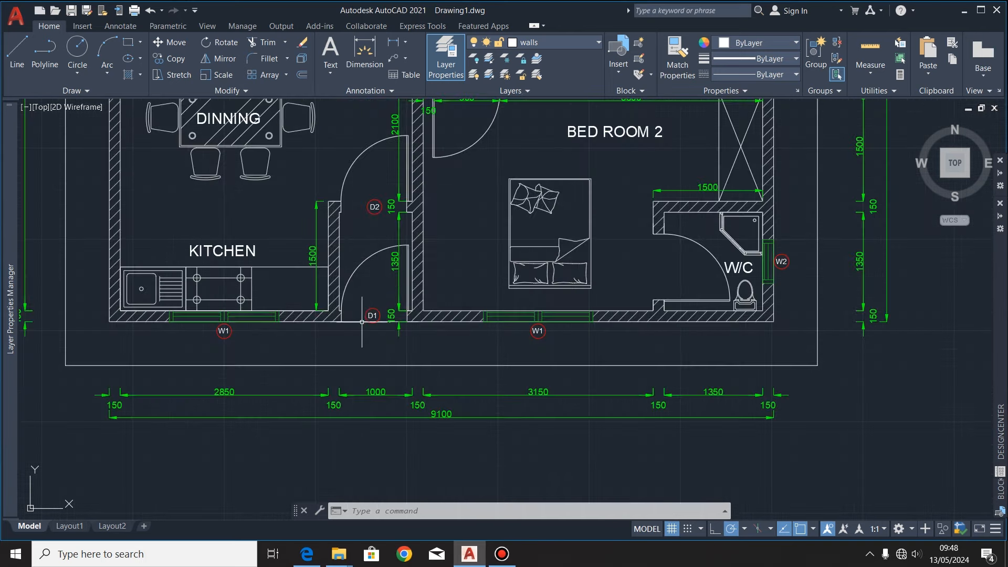
scroll(333, 332, down, 3)
scroll(698, 362, down, 2)
scroll(712, 357, up, 5)
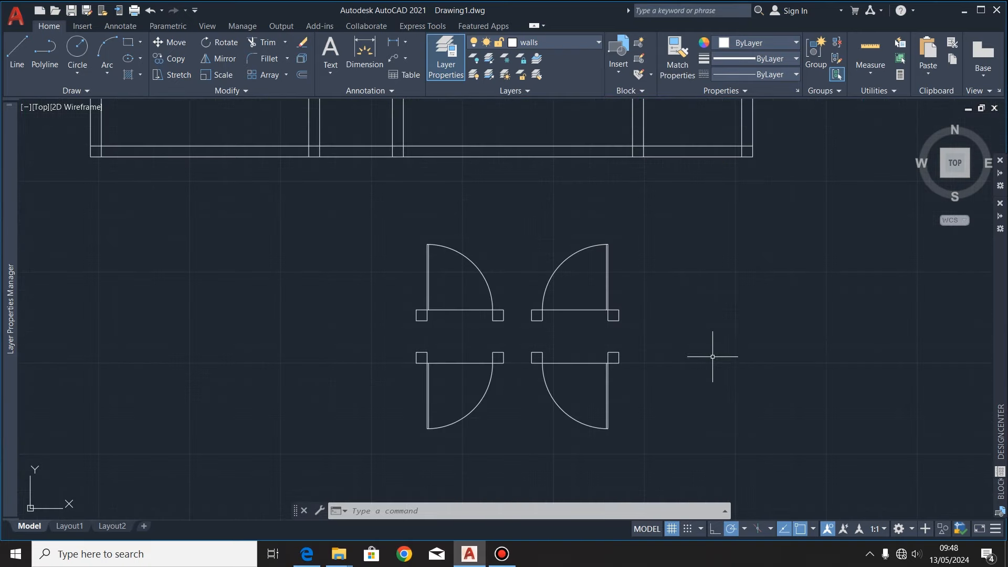
click(648, 225)
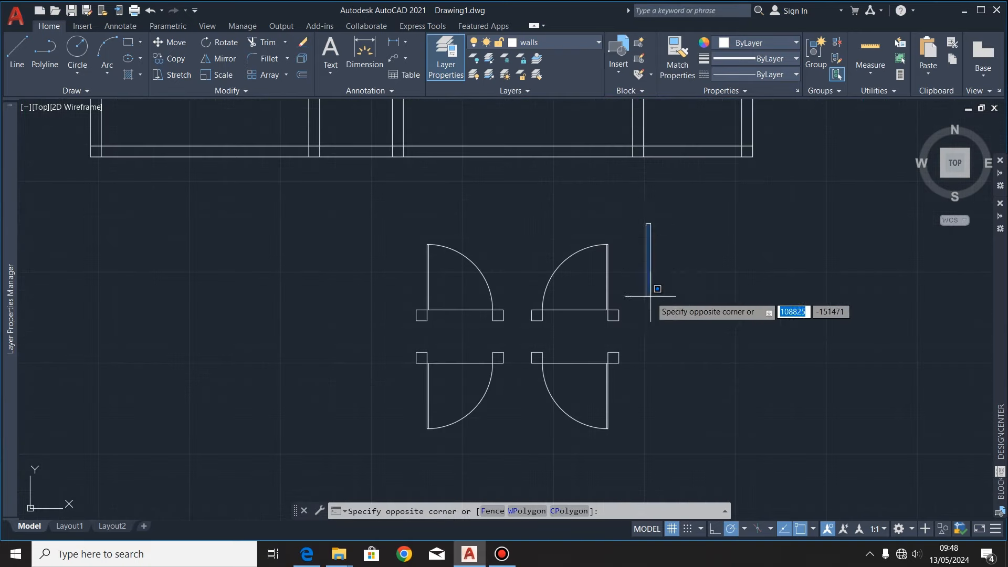
click(534, 340)
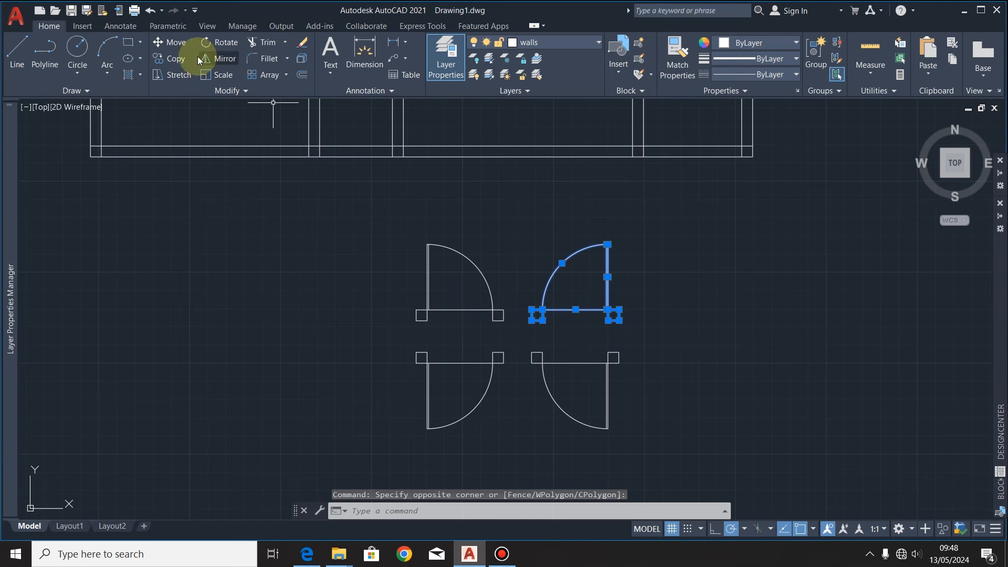
click(174, 59)
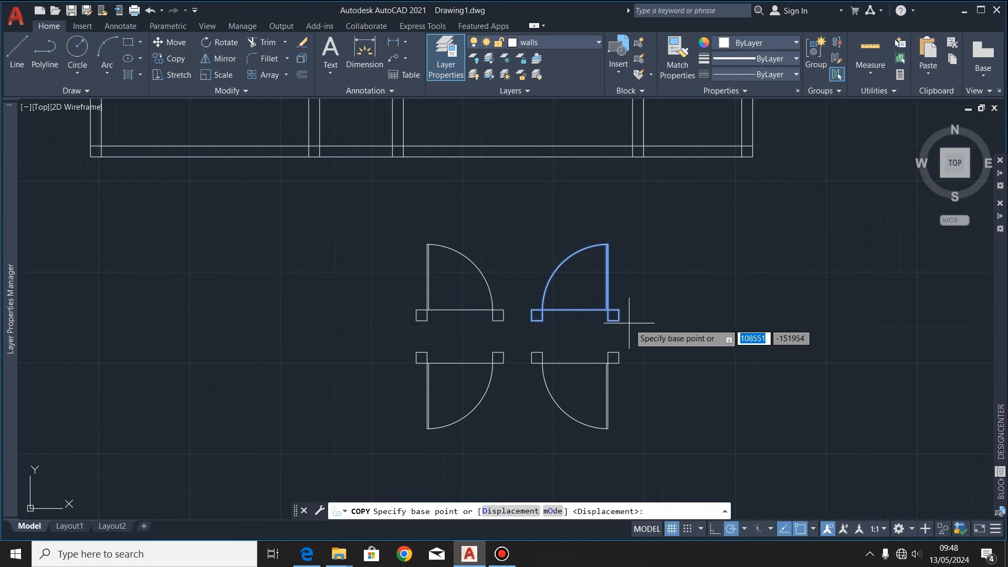
click(613, 315)
scroll(603, 310, down, 4)
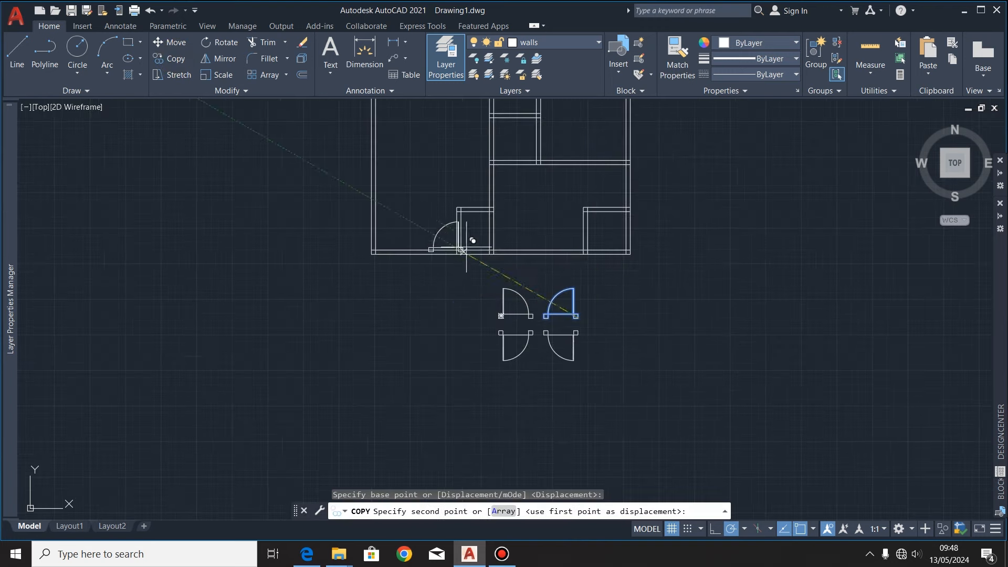
scroll(493, 245, up, 4)
scroll(496, 252, up, 4)
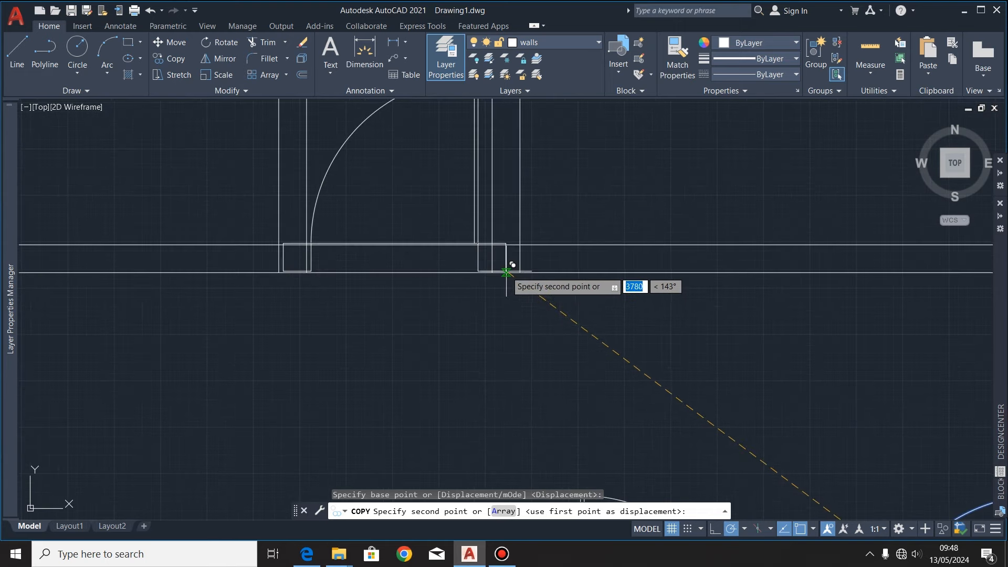
click(506, 273)
scroll(517, 354, down, 2)
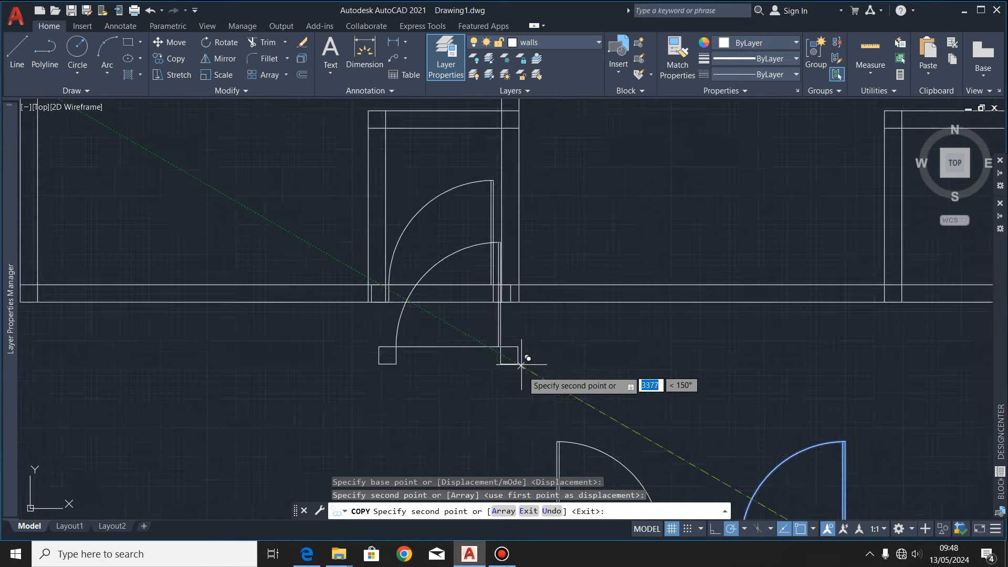
key(Escape)
Step: Copy the placed entrance door with its jambs, leaf and arc up into the short wall at the passage's upper end
scroll(570, 320, up, 2)
click(573, 317)
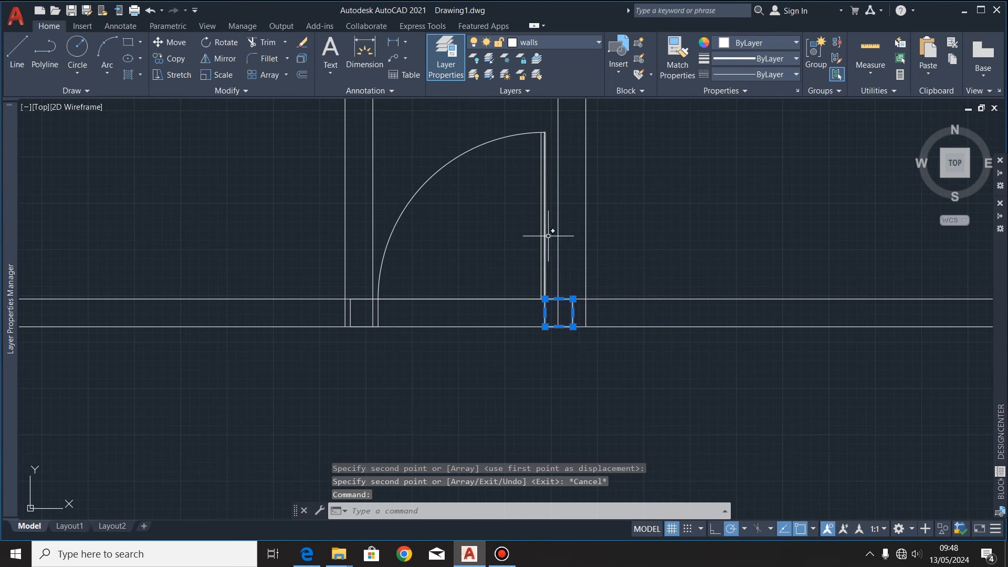
click(550, 120)
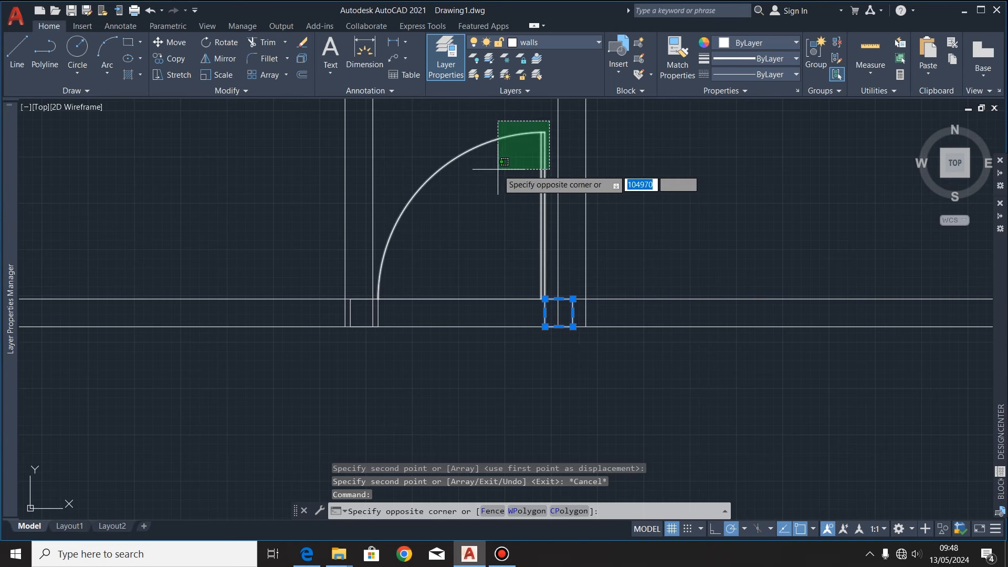
click(500, 168)
click(364, 299)
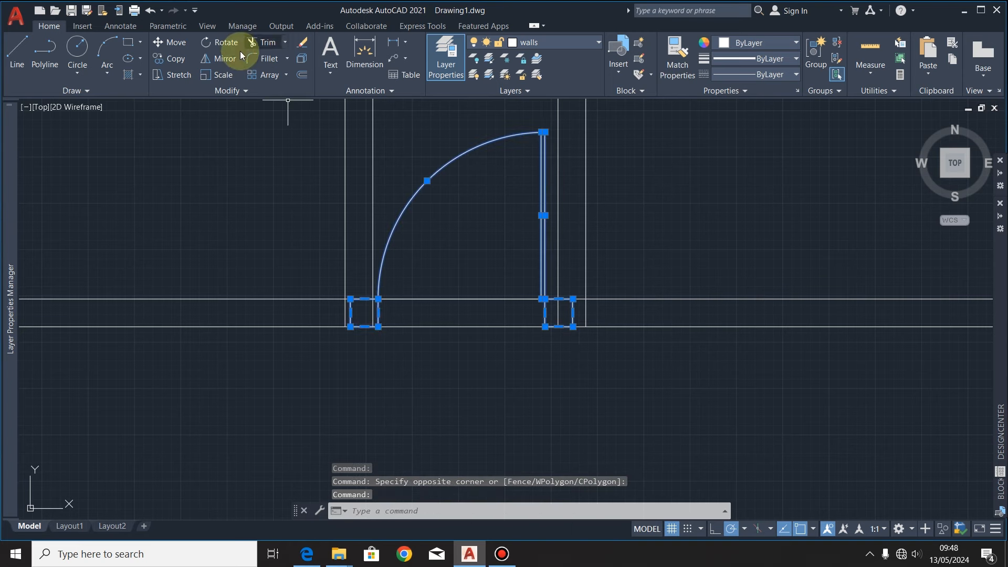
click(169, 58)
click(559, 313)
scroll(567, 362, down, 3)
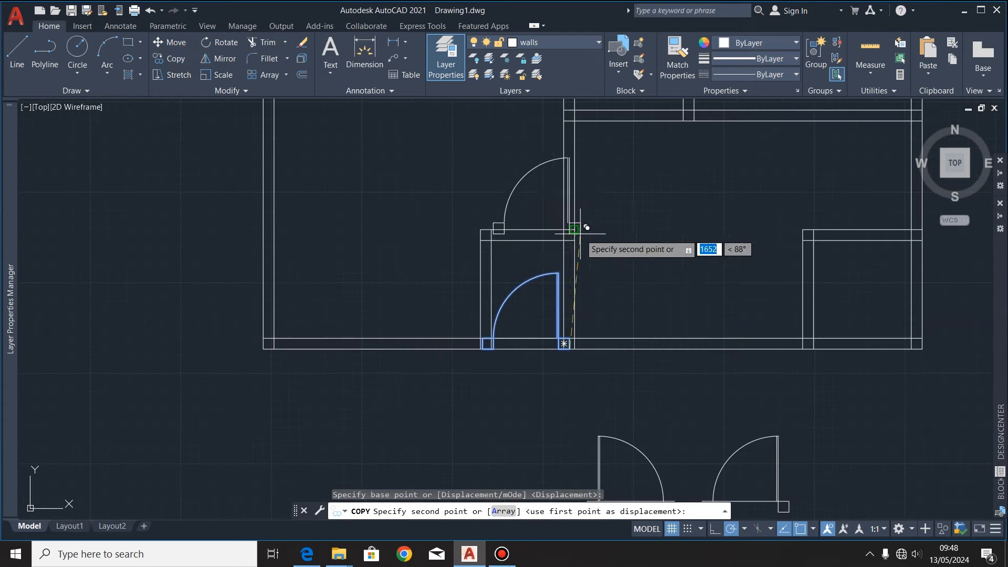
scroll(580, 234, up, 4)
click(552, 250)
scroll(467, 256, down, 4)
key(Escape)
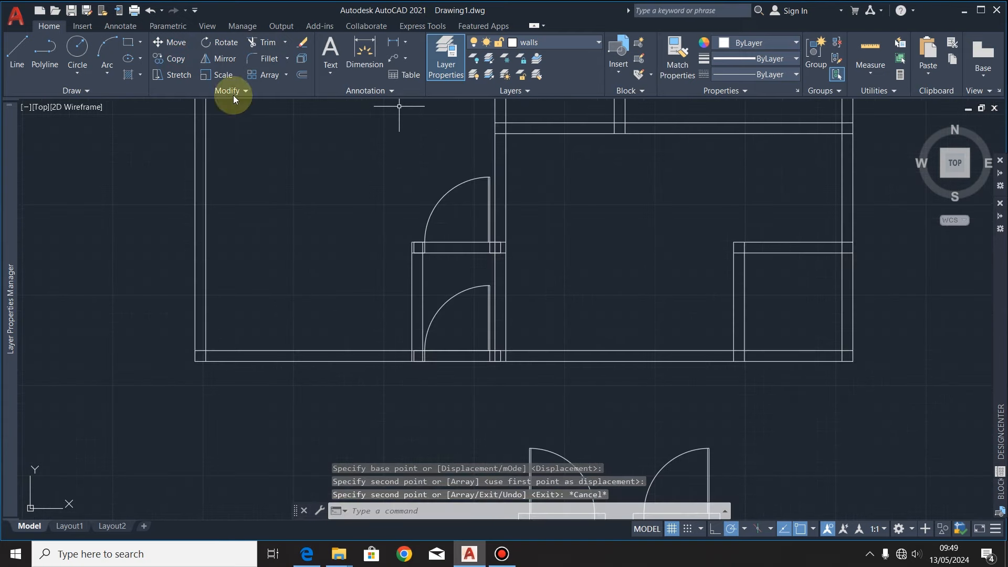
Step: Trim the overlapping wall and jamb lines at both sides of the entrance door and the wall line across its opening
click(269, 42)
scroll(430, 356, up, 5)
click(335, 226)
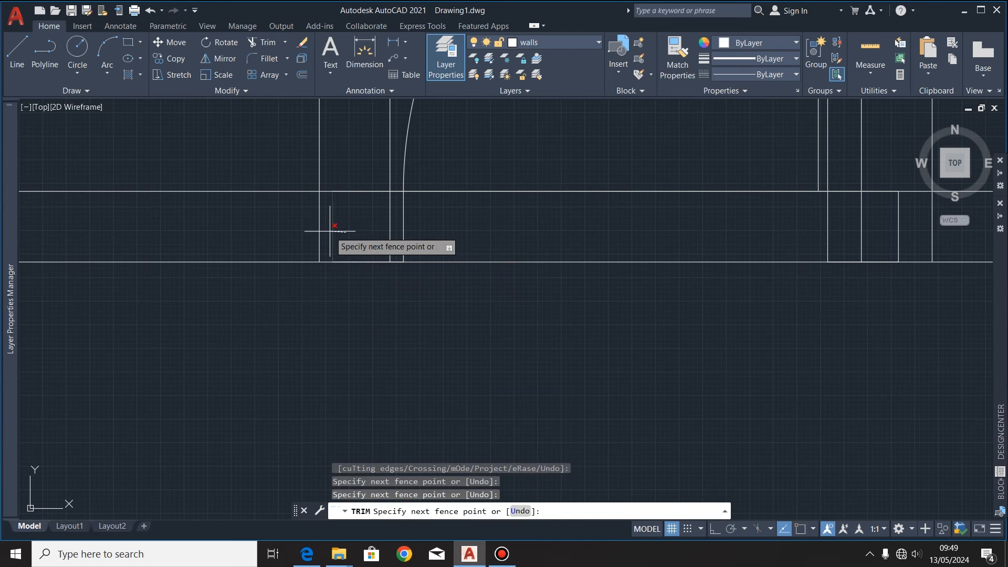
drag(323, 230, 301, 231)
mouse_move(398, 238)
mouse_down()
mouse_move(359, 237)
mouse_move(373, 217)
mouse_move(359, 139)
mouse_up()
scroll(269, 276, down, 4)
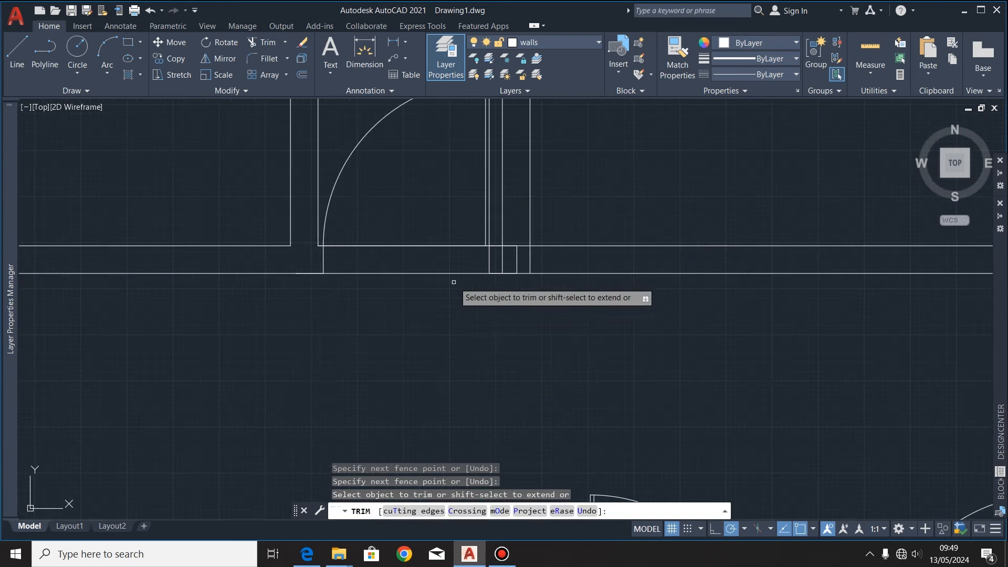
scroll(516, 276, up, 3)
drag(465, 237, 520, 231)
scroll(495, 318, down, 5)
scroll(460, 300, up, 2)
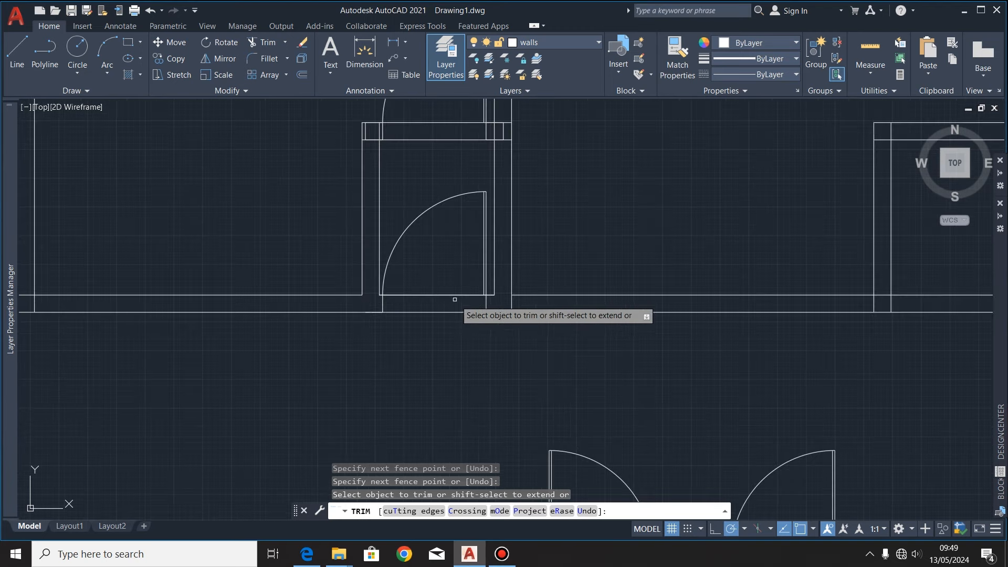
click(455, 295)
scroll(443, 347, down, 5)
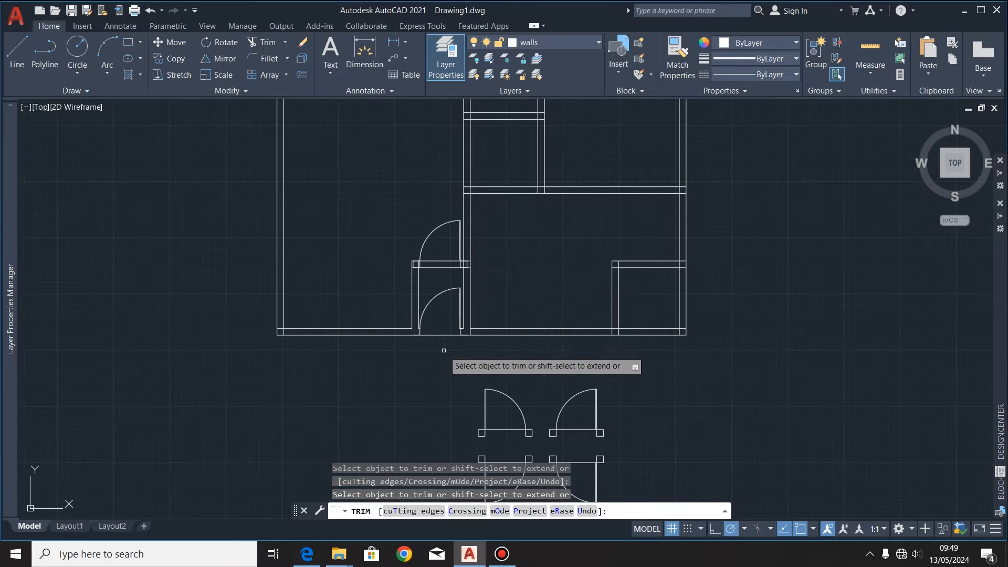
Step: Trim the wall lines across the passage's upper door opening and the overlapping lines inside both of its jambs
scroll(447, 261, up, 5)
mouse_move(435, 329)
mouse_down()
mouse_move(427, 266)
mouse_move(432, 282)
mouse_up()
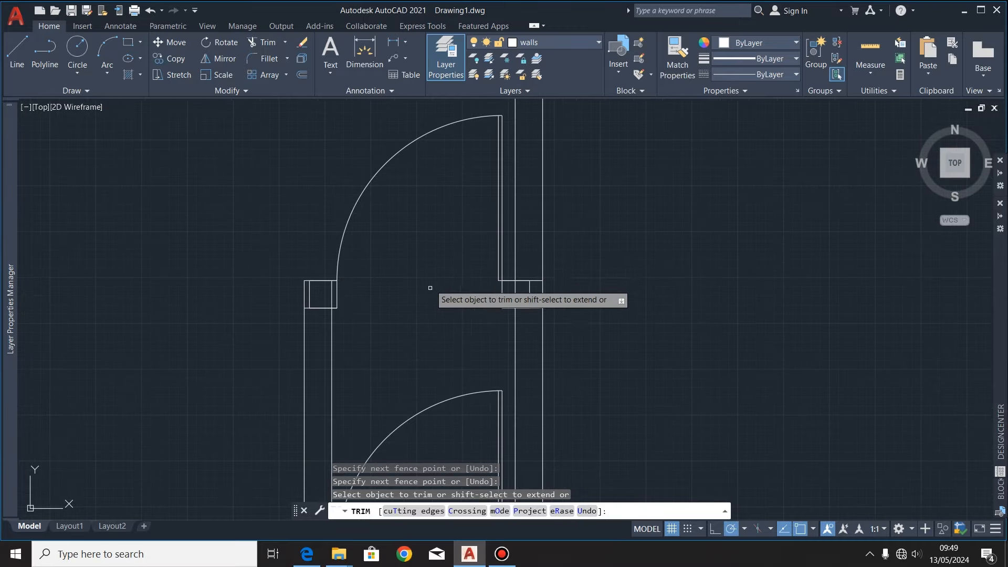
scroll(294, 315, up, 4)
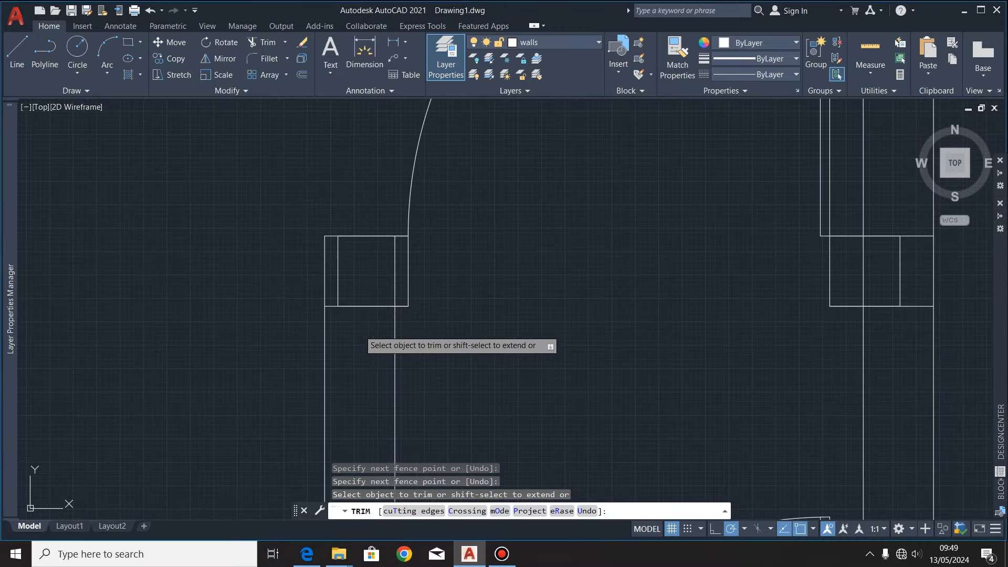
mouse_move(359, 330)
mouse_down()
mouse_move(363, 268)
mouse_move(332, 272)
mouse_up()
drag(333, 319, 334, 295)
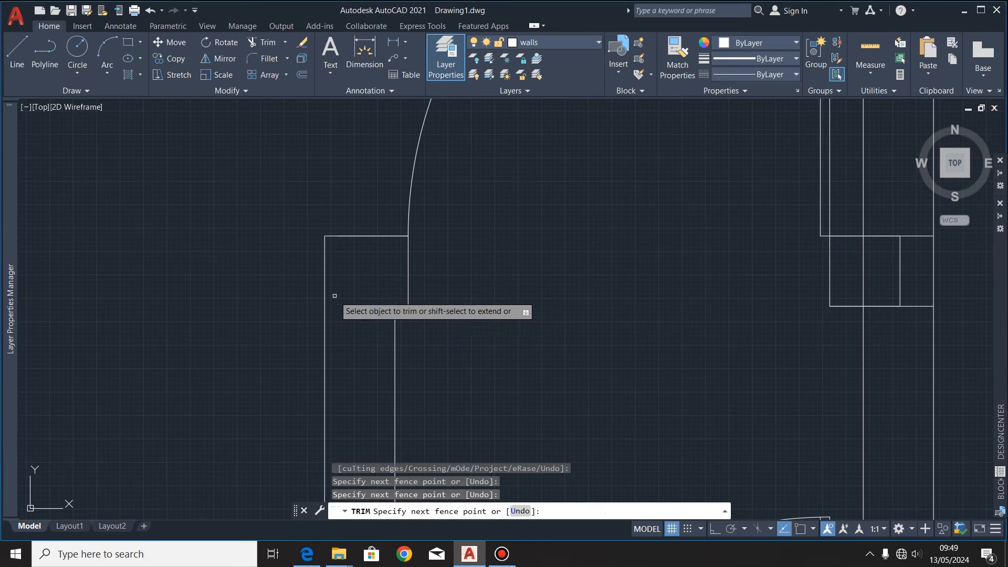
scroll(207, 313, down, 5)
scroll(354, 319, up, 5)
drag(465, 259, 401, 257)
drag(422, 309, 433, 192)
scroll(460, 270, down, 5)
scroll(488, 257, up, 1)
scroll(407, 362, down, 1)
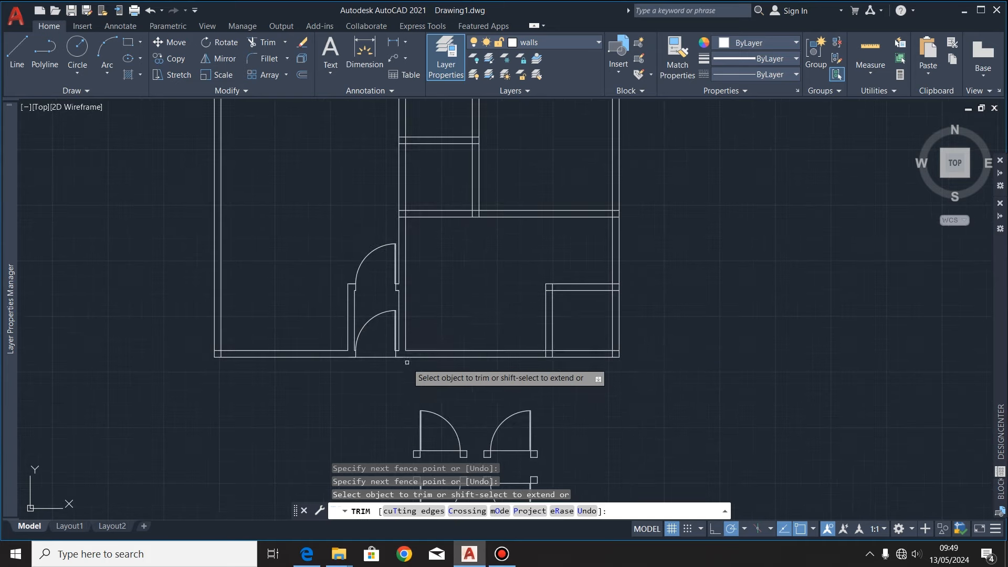
scroll(372, 293, up, 2)
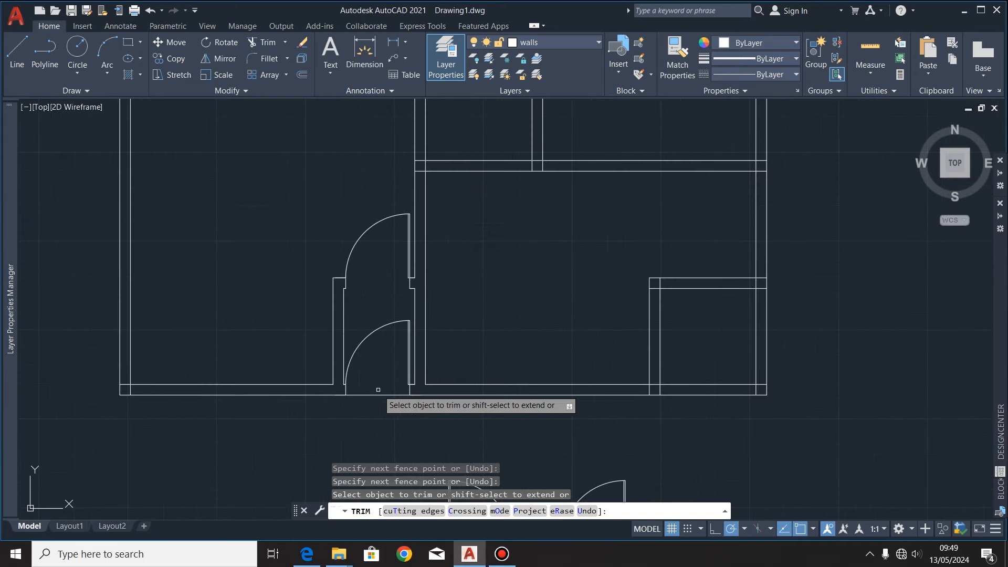
scroll(341, 307, down, 3)
scroll(411, 289, up, 1)
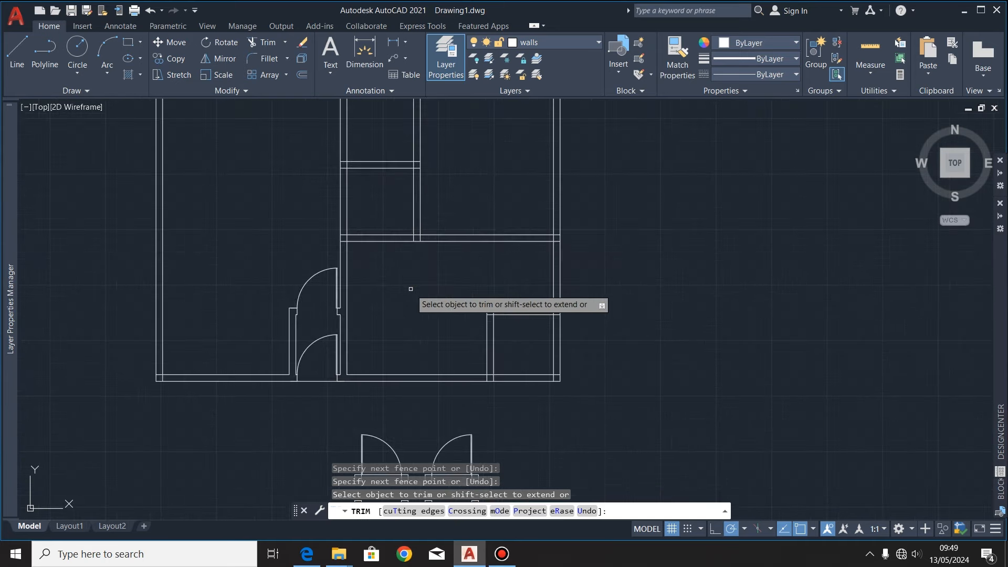
scroll(411, 289, down, 2)
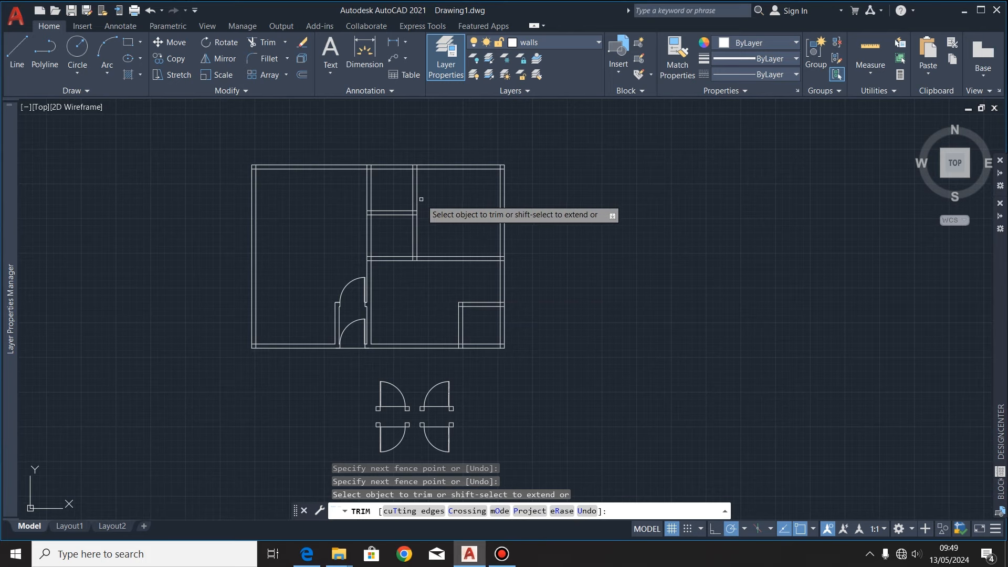
key(Escape)
Step: Copy the upper-right door symbol with its jambs about 2860 mm horizontally into the empty space to its right
scroll(549, 202, down, 2)
scroll(546, 231, up, 1)
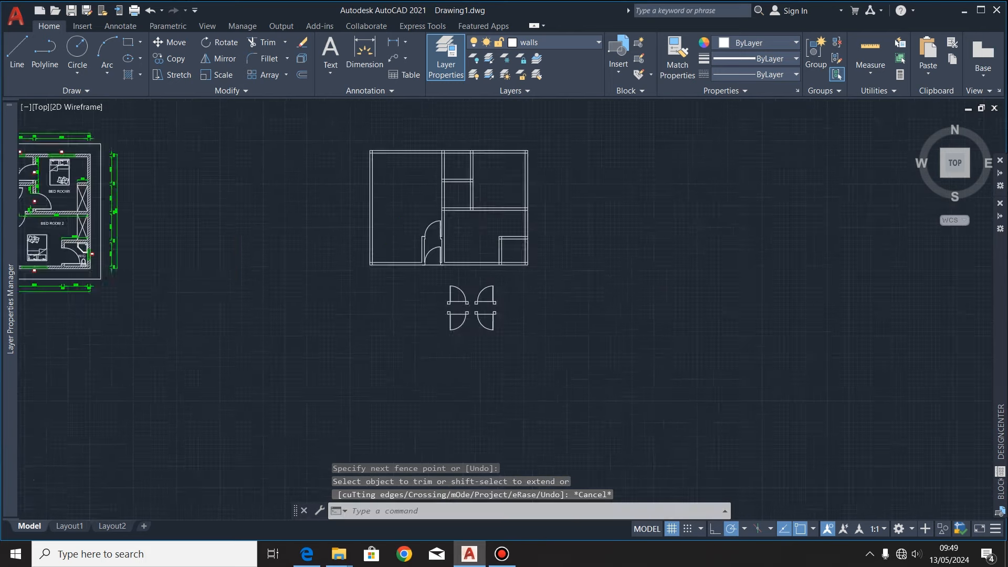
middle_drag(59, 192, 452, 211)
scroll(452, 211, up, 4)
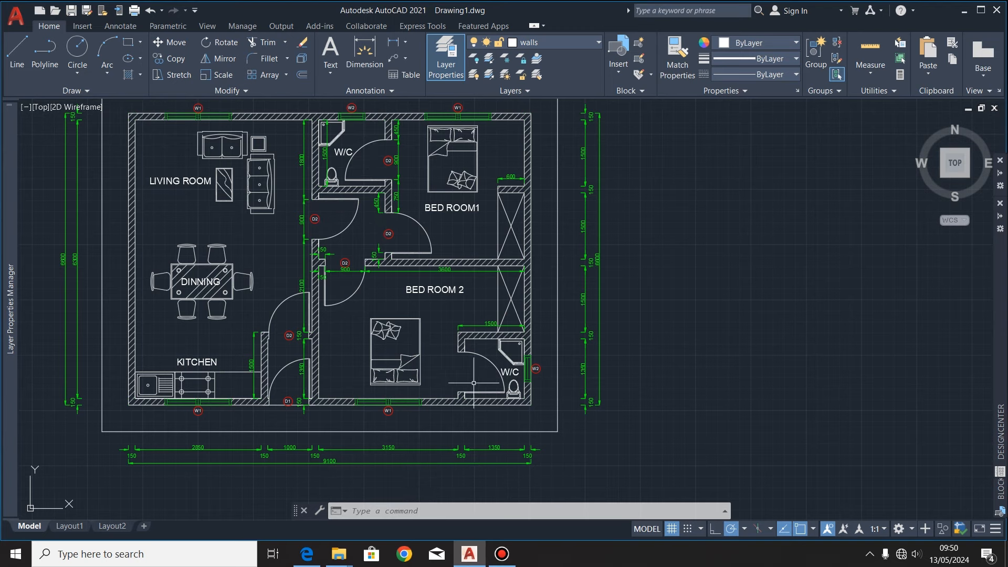
scroll(446, 339, down, 6)
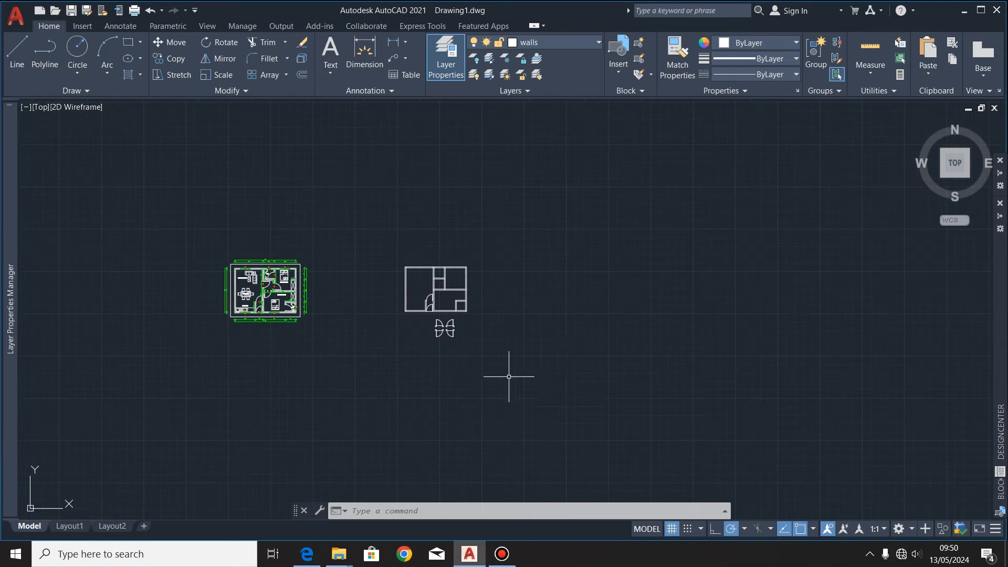
scroll(485, 336, up, 7)
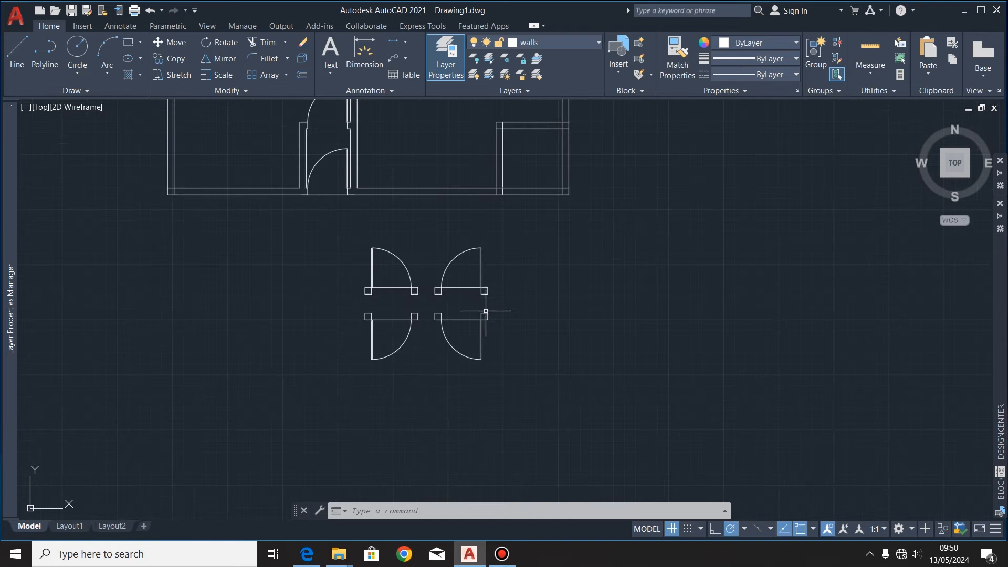
click(505, 239)
click(426, 305)
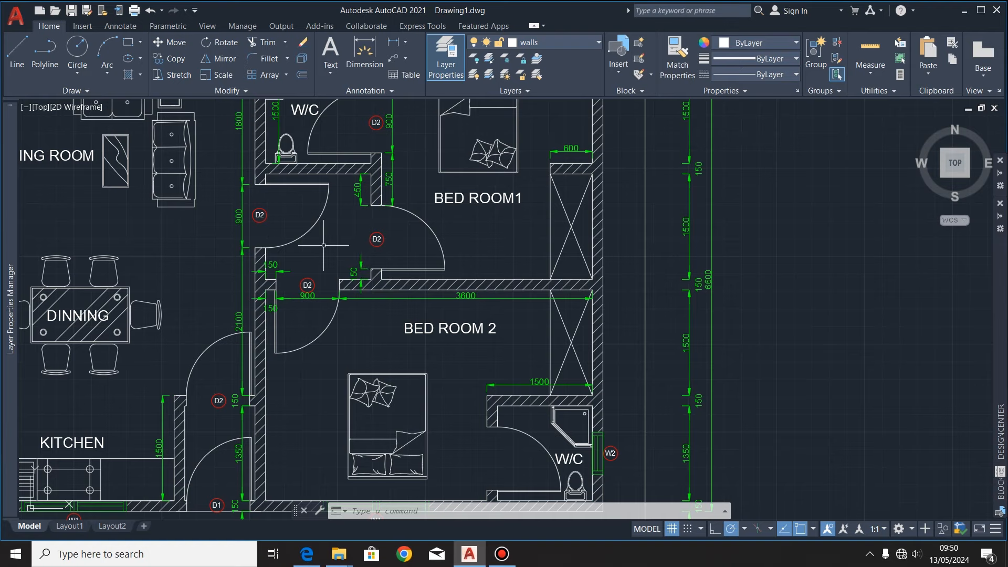
scroll(323, 245, down, 2)
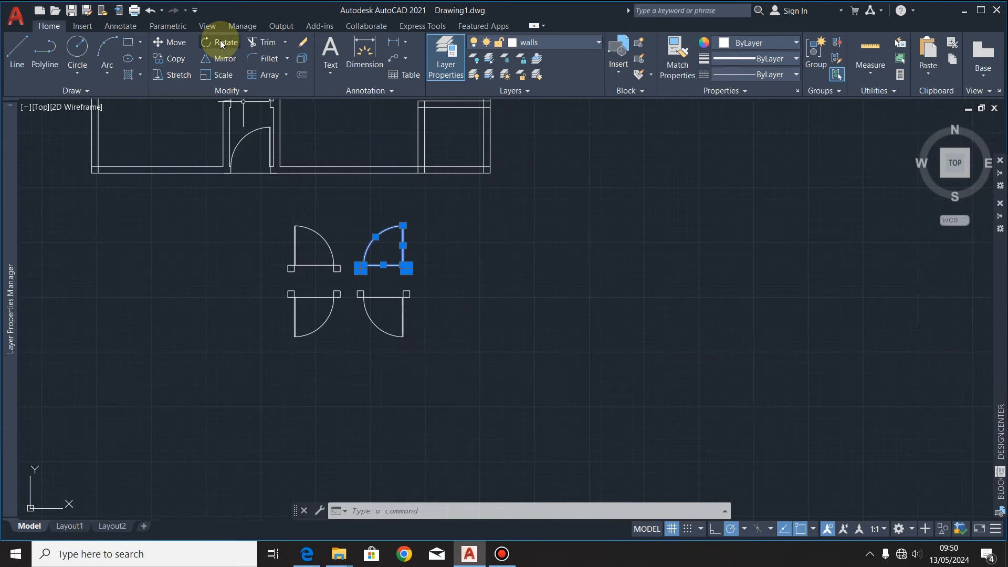
click(220, 42)
click(175, 59)
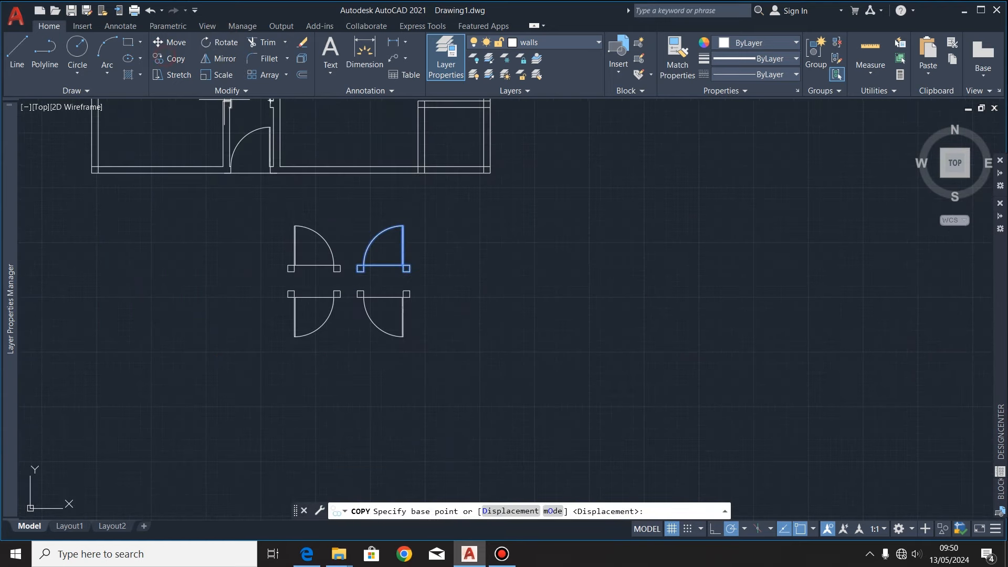
click(384, 265)
click(508, 265)
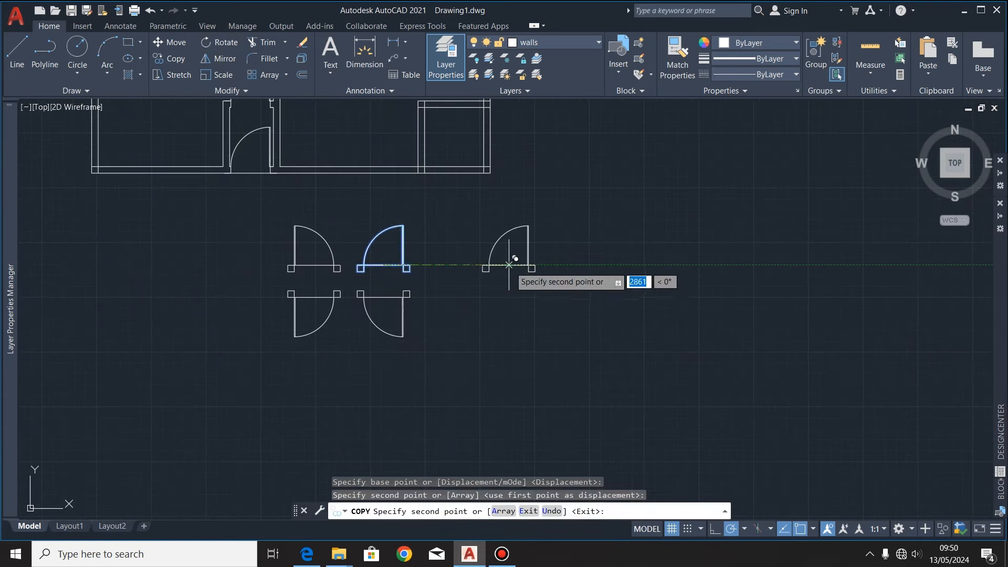
key(Escape)
Step: Rotate the copied door symbol 270 degrees about its right-hand jamb
click(569, 218)
click(462, 286)
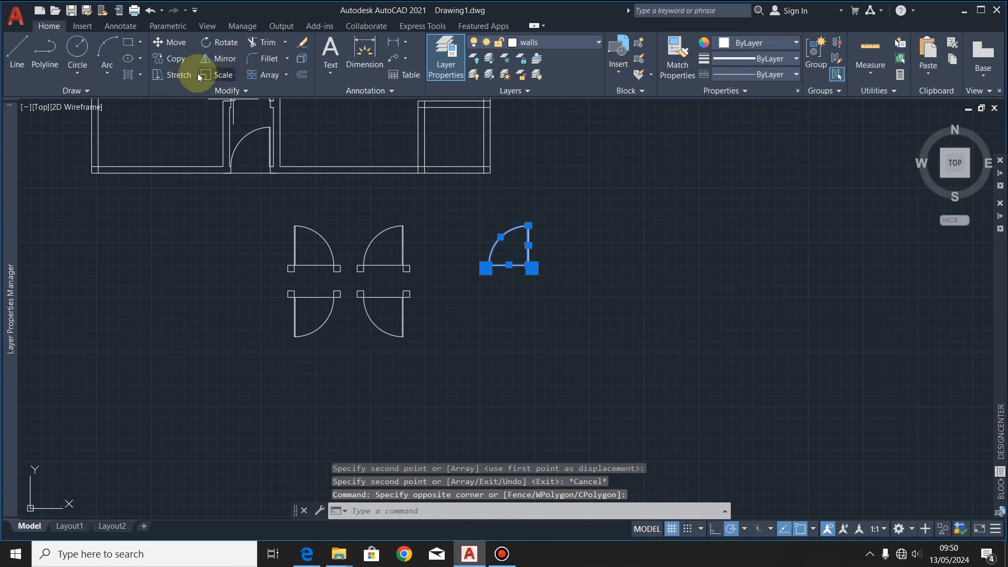
click(230, 45)
click(531, 268)
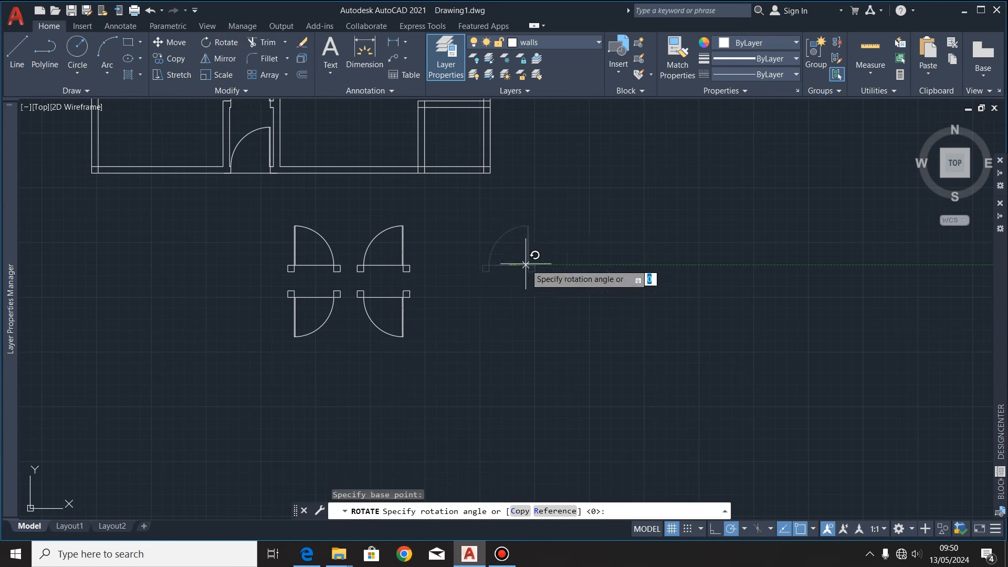
click(513, 378)
Step: Move the rotated door by its lower jamb corner into the bedroom 1 entrance wall, just above the bedroom dividing wall, matching D2
scroll(509, 396, down, 4)
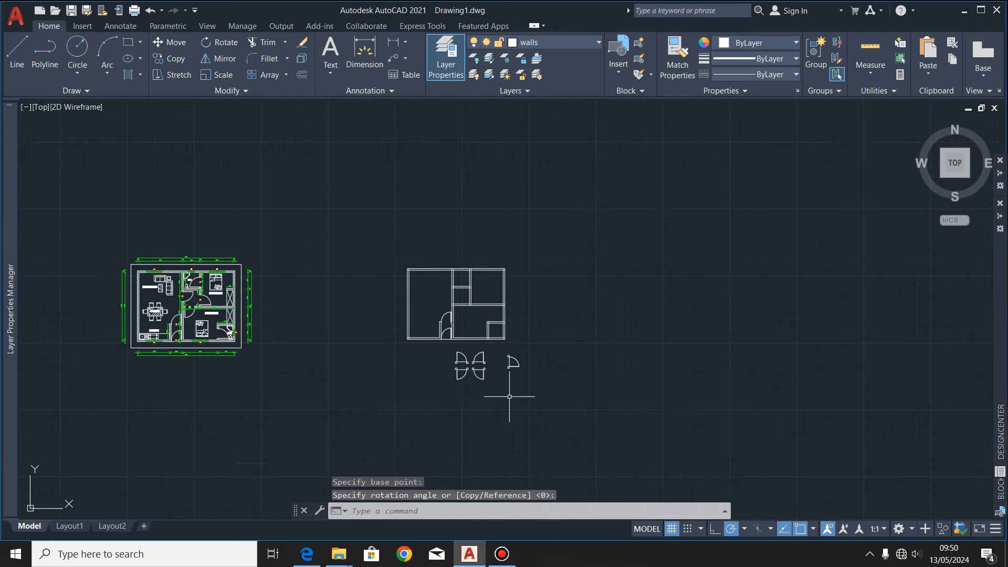
scroll(192, 308, up, 6)
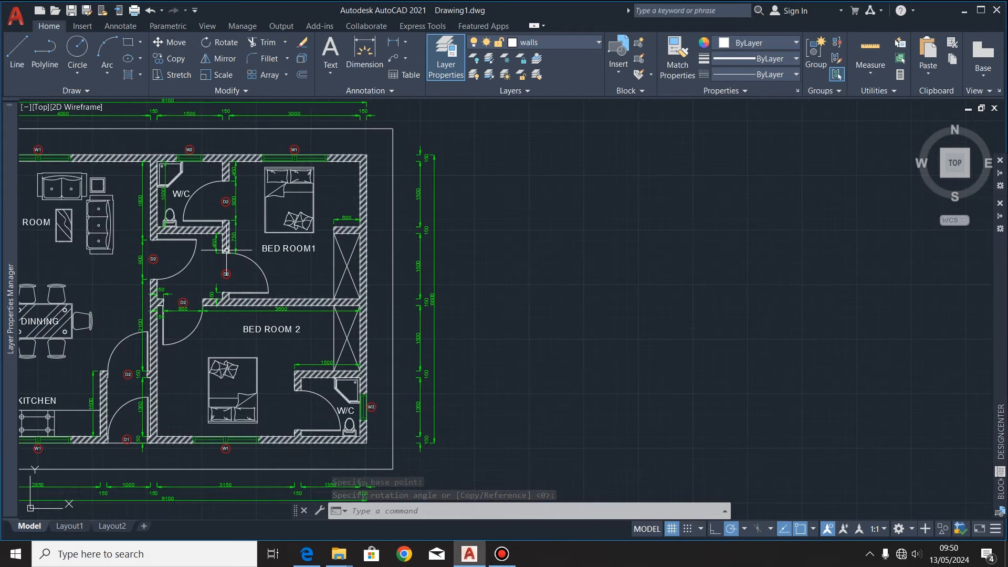
scroll(226, 275, down, 6)
scroll(495, 336, up, 6)
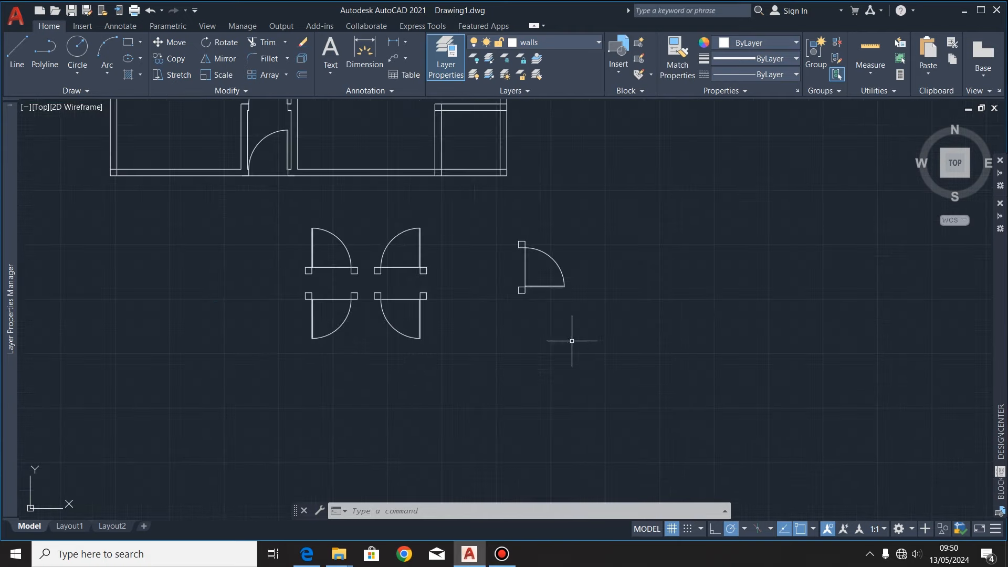
click(601, 229)
click(469, 334)
click(168, 42)
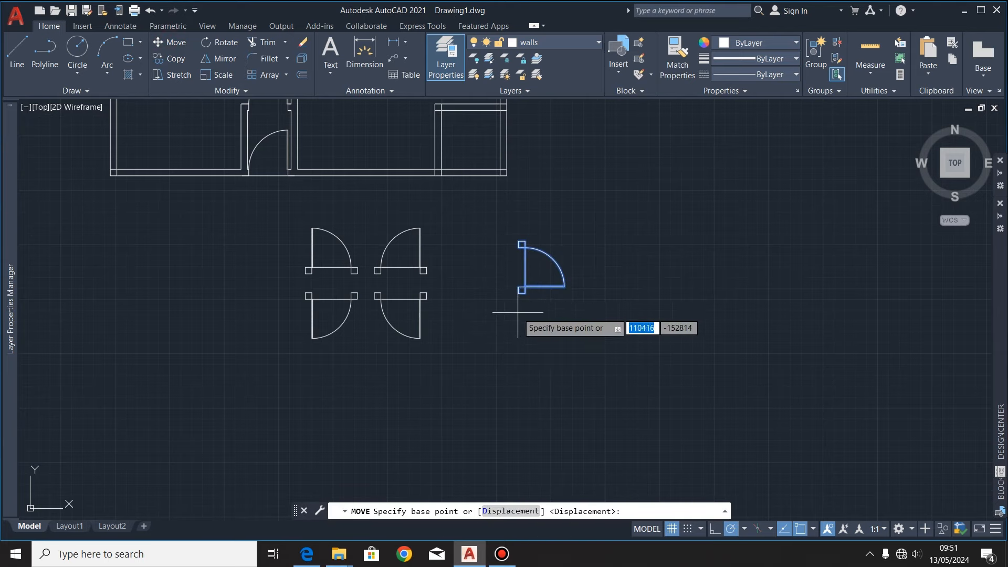
scroll(525, 295, up, 5)
click(528, 297)
scroll(540, 366, down, 4)
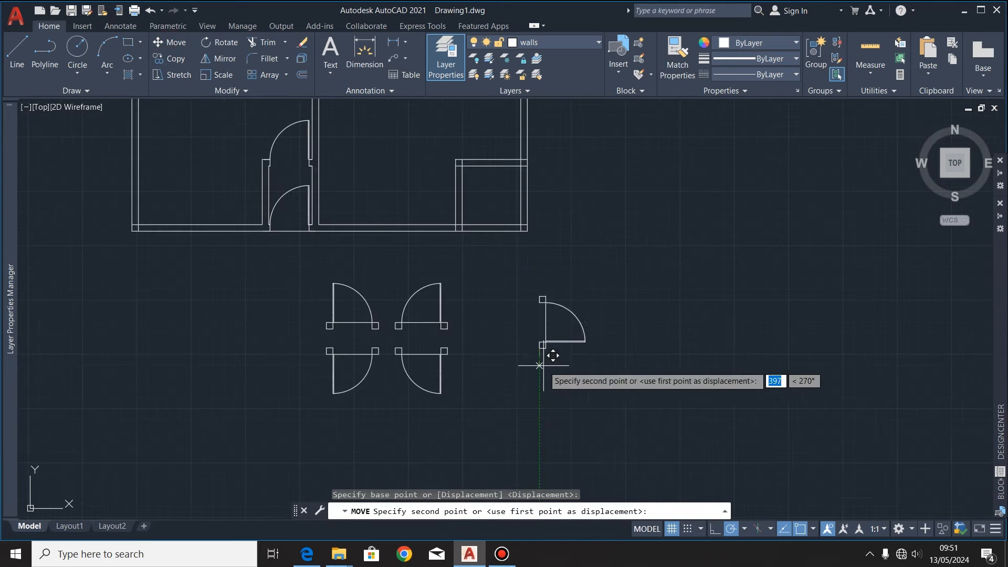
scroll(441, 202, up, 3)
click(439, 197)
Step: Trim the wall lines across the bedroom 1 door opening and the overlapping lines at its jambs and adjoining wall junctions
scroll(441, 205, down, 1)
click(270, 40)
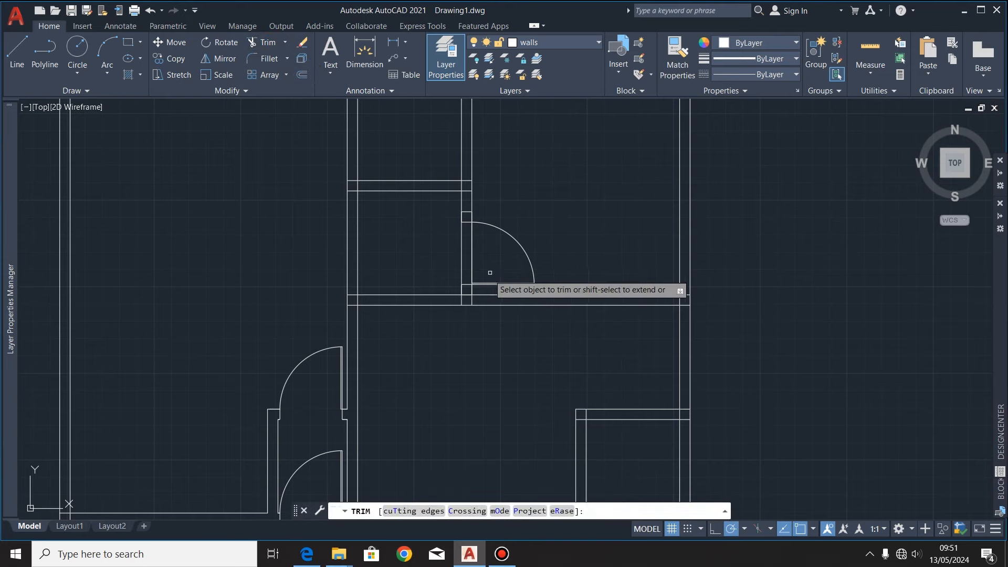
drag(487, 250, 438, 251)
scroll(471, 299, up, 6)
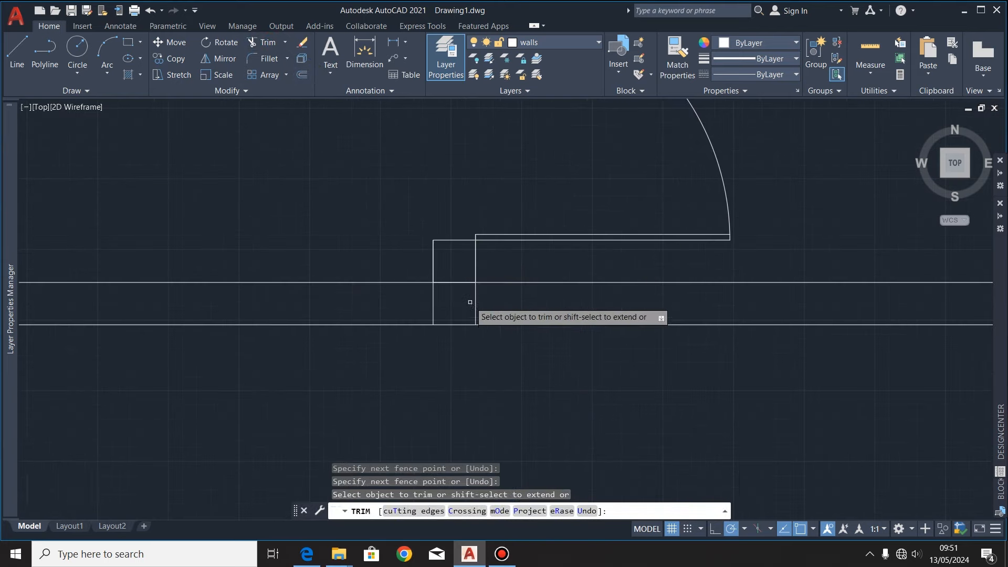
drag(452, 297, 448, 260)
drag(493, 304, 404, 292)
scroll(421, 318, down, 6)
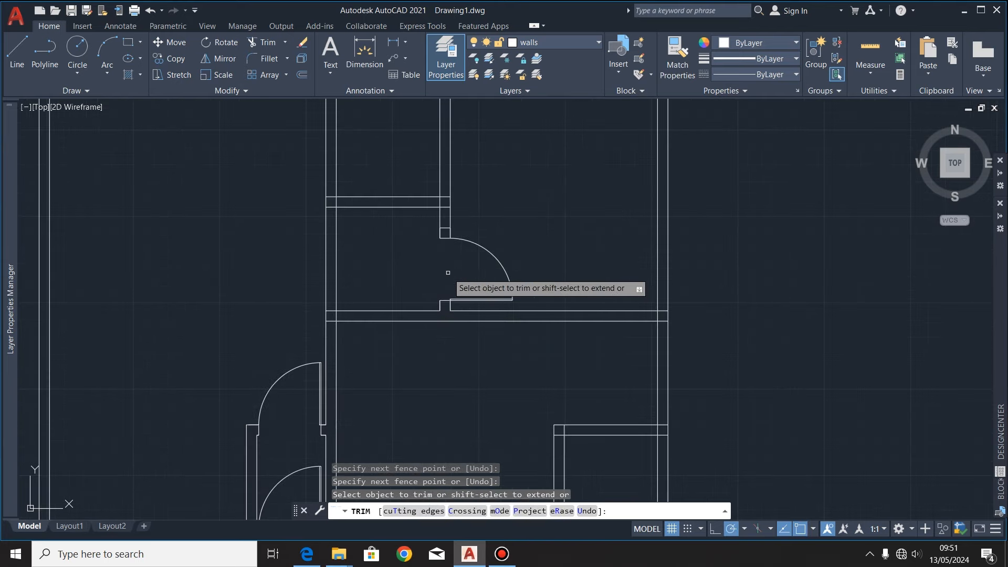
scroll(458, 217, up, 4)
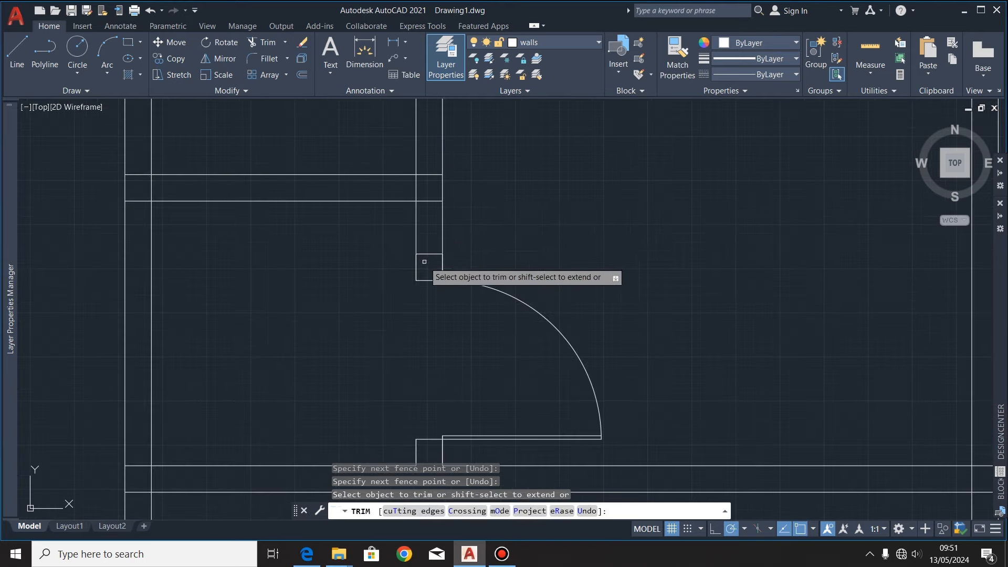
drag(426, 263, 426, 186)
scroll(508, 186, down, 5)
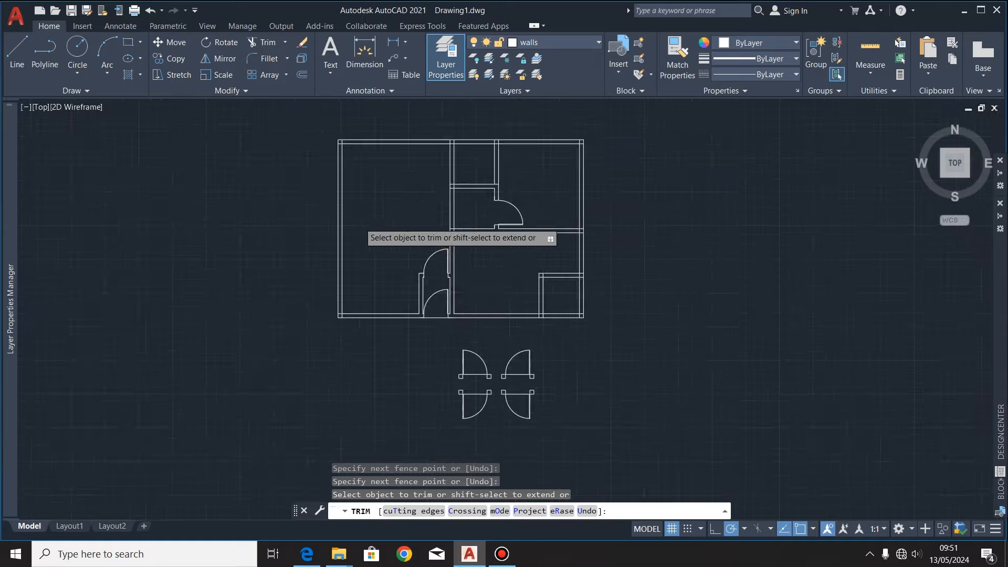
scroll(362, 222, up, 2)
scroll(432, 222, down, 2)
scroll(530, 364, up, 2)
key(Escape)
Step: Copy the upper-left door symbol with its jambs into the empty space to the right of the door set
scroll(352, 404, up, 2)
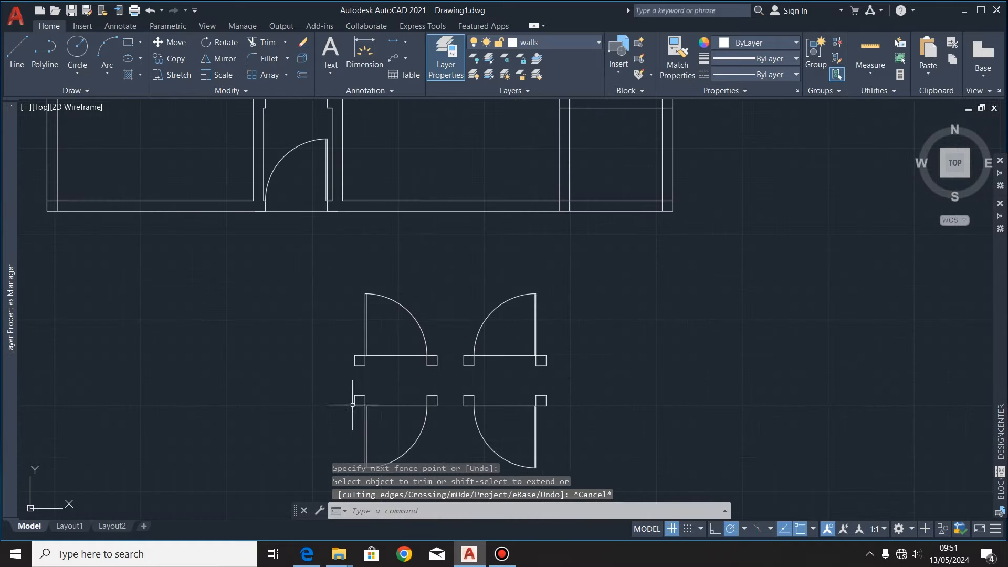
click(454, 322)
click(435, 361)
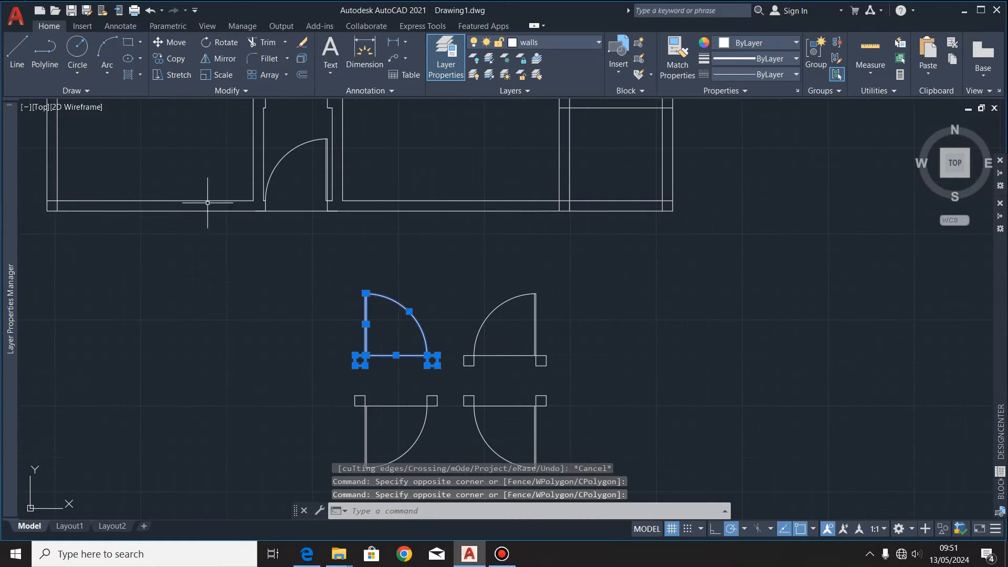
click(174, 58)
click(366, 355)
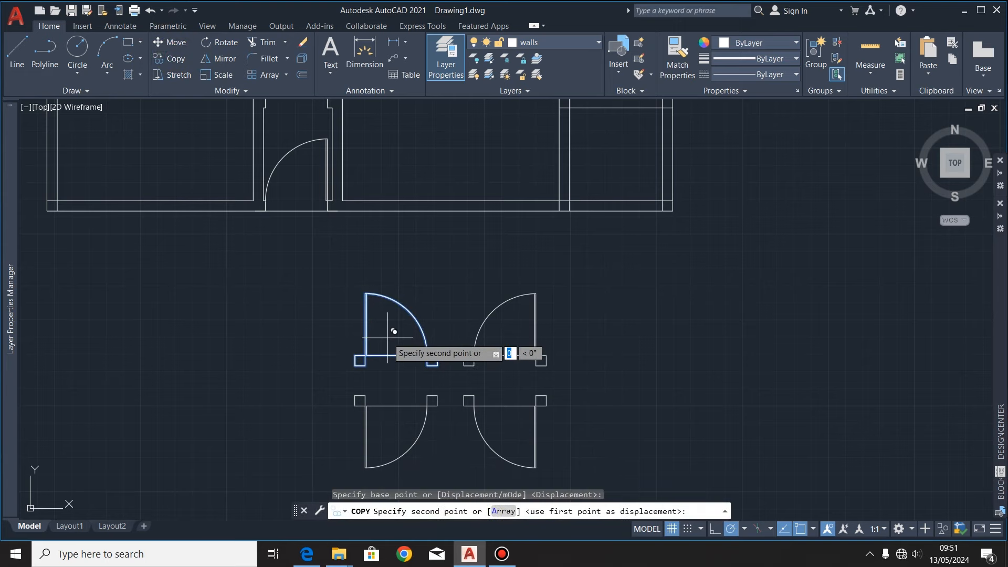
scroll(137, 342, down, 2)
click(413, 339)
key(Escape)
scroll(423, 360, up, 2)
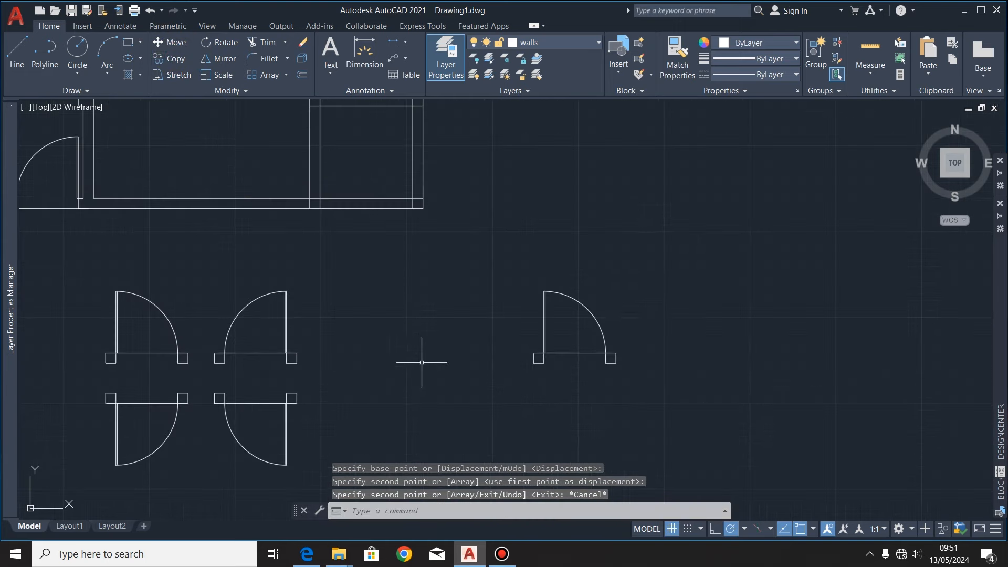
Step: Rotate the newly copied door symbol 90 degrees counter-clockwise about a point inside its swing
click(648, 281)
click(529, 392)
click(221, 42)
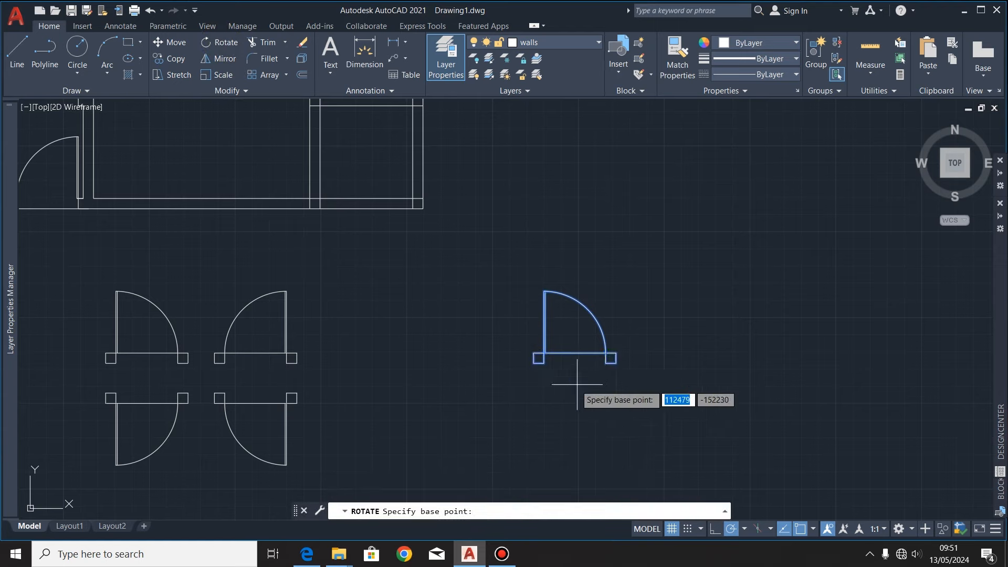
scroll(583, 383, down, 7)
scroll(366, 358, up, 2)
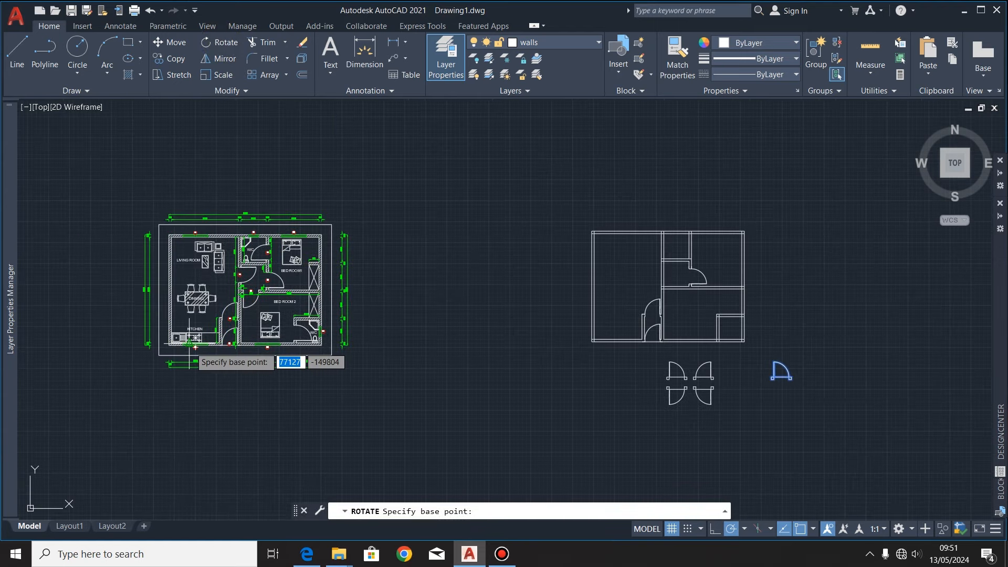
scroll(804, 387, up, 9)
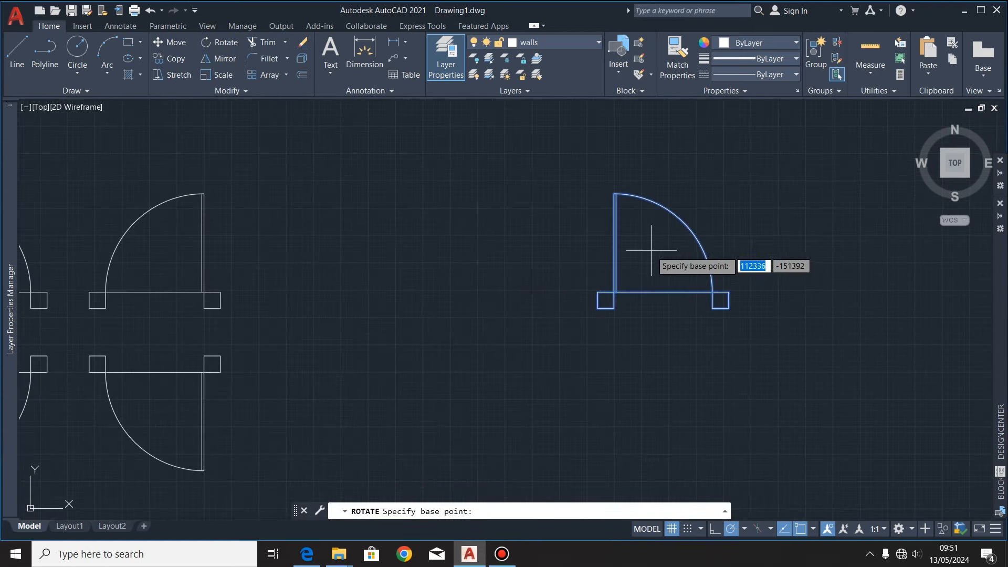
click(652, 249)
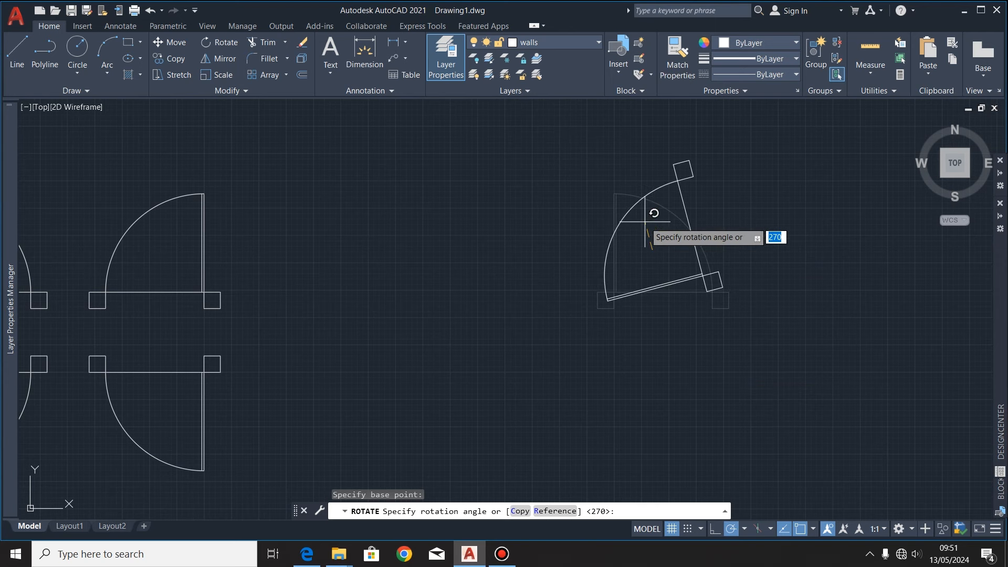
click(651, 135)
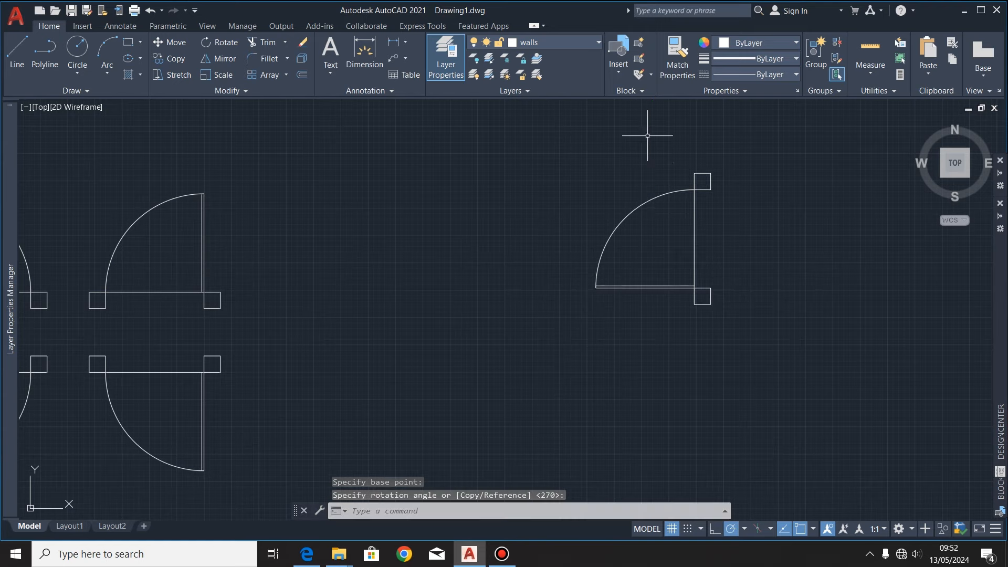
Step: Mirror the rotated door symbol across a horizontal line just above it, erasing the source objects
scroll(465, 251, down, 3)
scroll(514, 245, up, 4)
scroll(680, 268, down, 4)
click(675, 281)
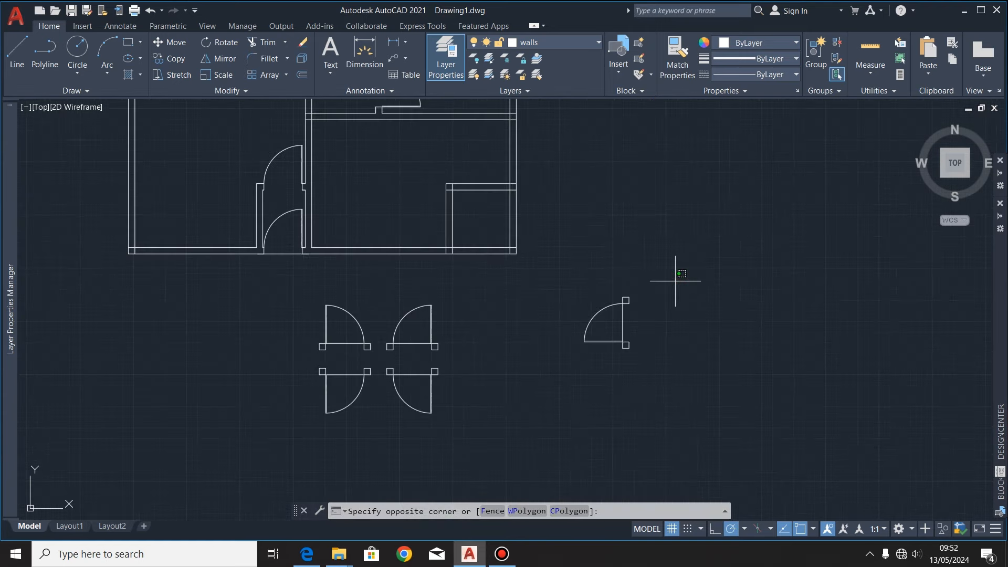
click(532, 361)
click(219, 65)
click(559, 289)
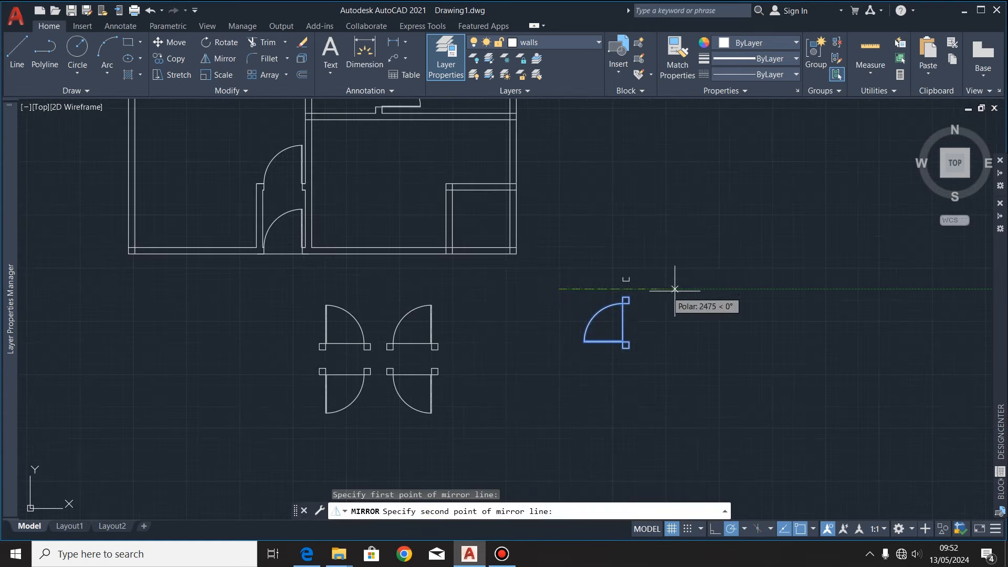
click(750, 288)
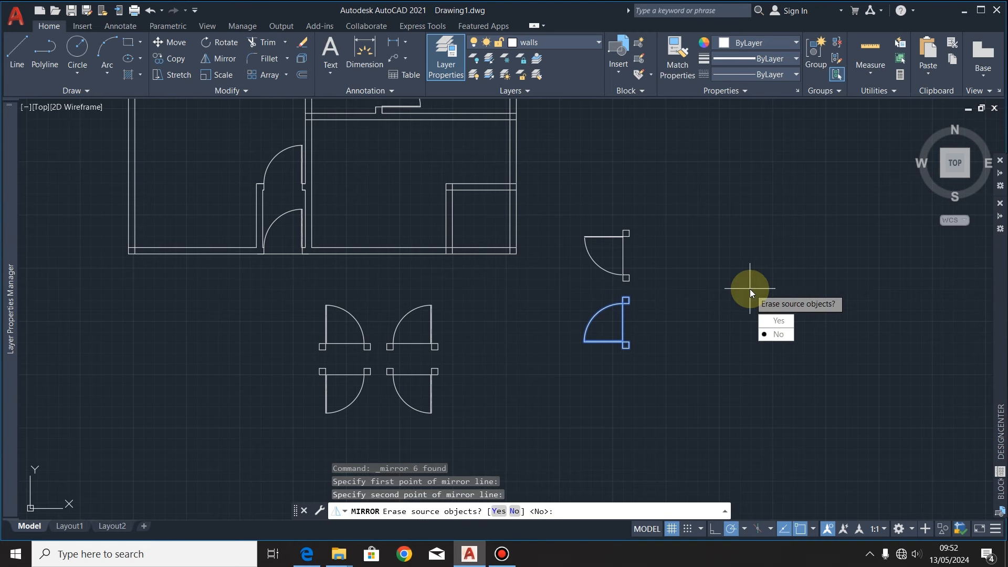
click(779, 321)
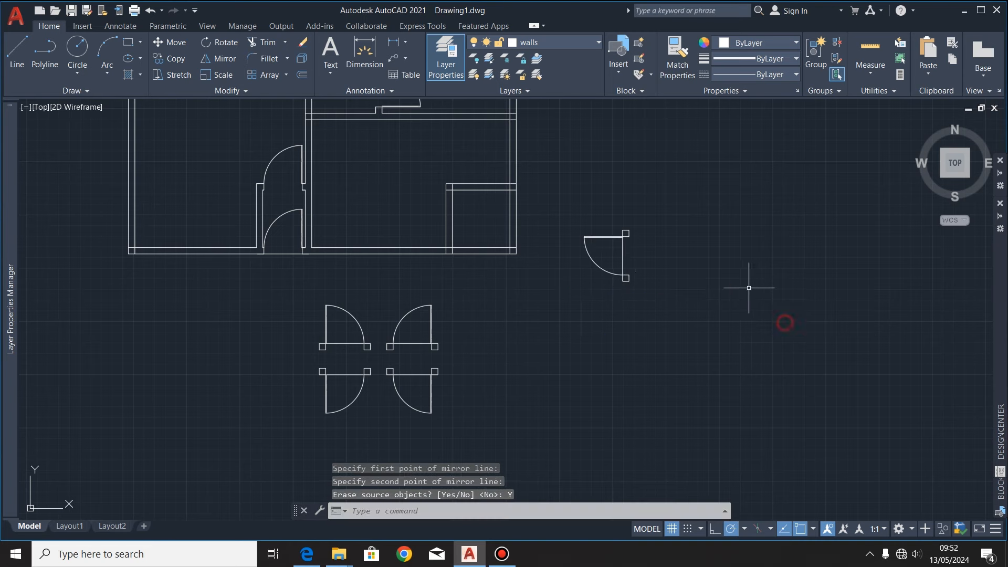
Step: Mirror the flipped door symbol across a vertical line just right of its jambs, erasing the source objects
click(665, 202)
click(603, 349)
click(224, 60)
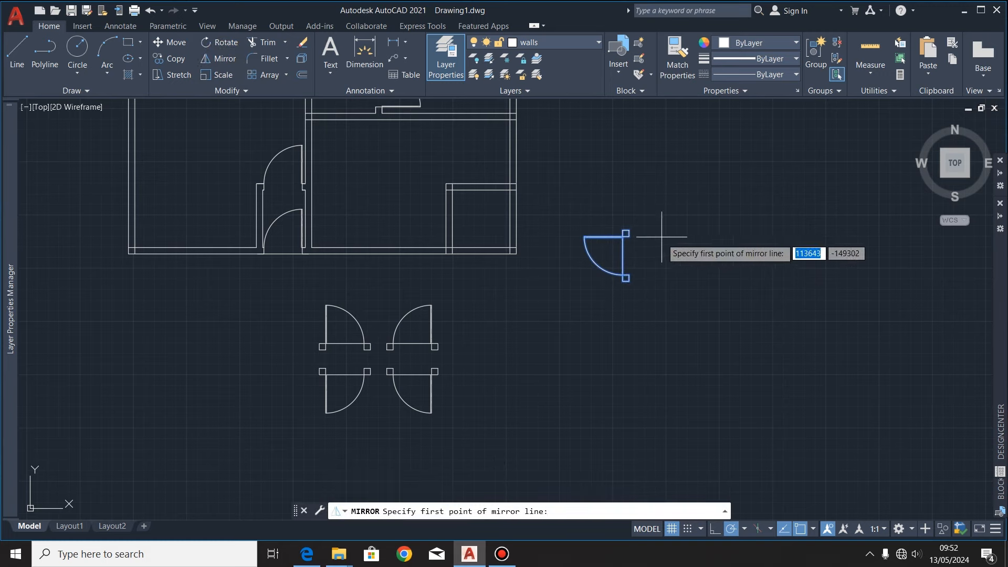
click(647, 229)
click(647, 322)
click(665, 342)
Step: Move the mirrored door symbol into the hallway's left wall, its upper jamb corner at the underside of the upper W/C wall
click(736, 208)
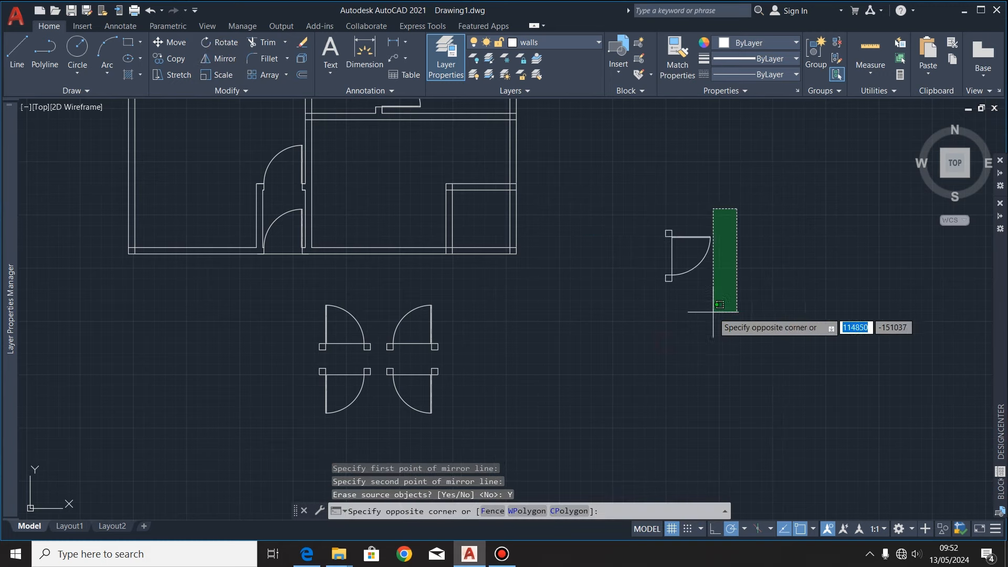
click(644, 337)
scroll(616, 264, down, 3)
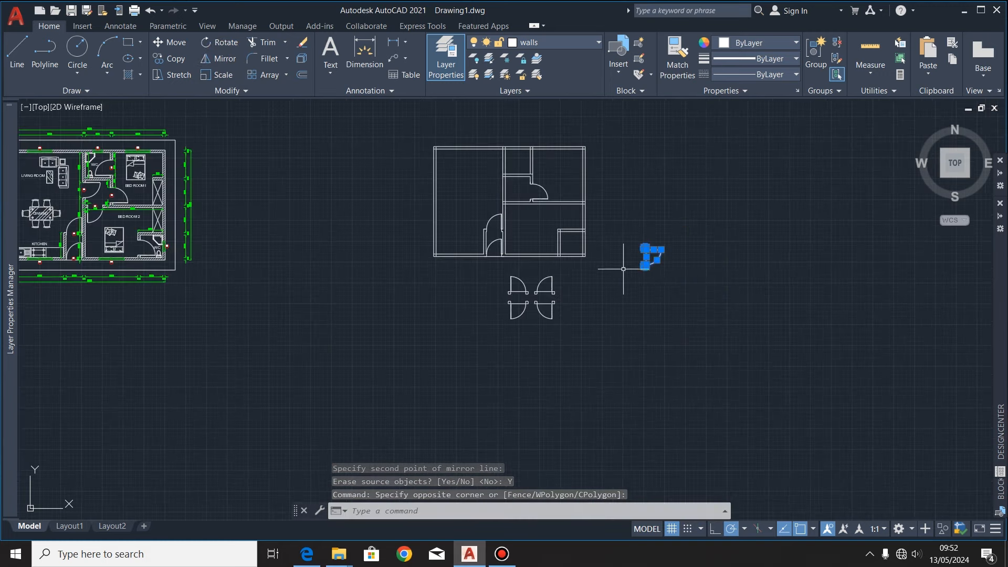
text(m)
key(Return)
scroll(652, 248, up, 5)
scroll(644, 266, down, 4)
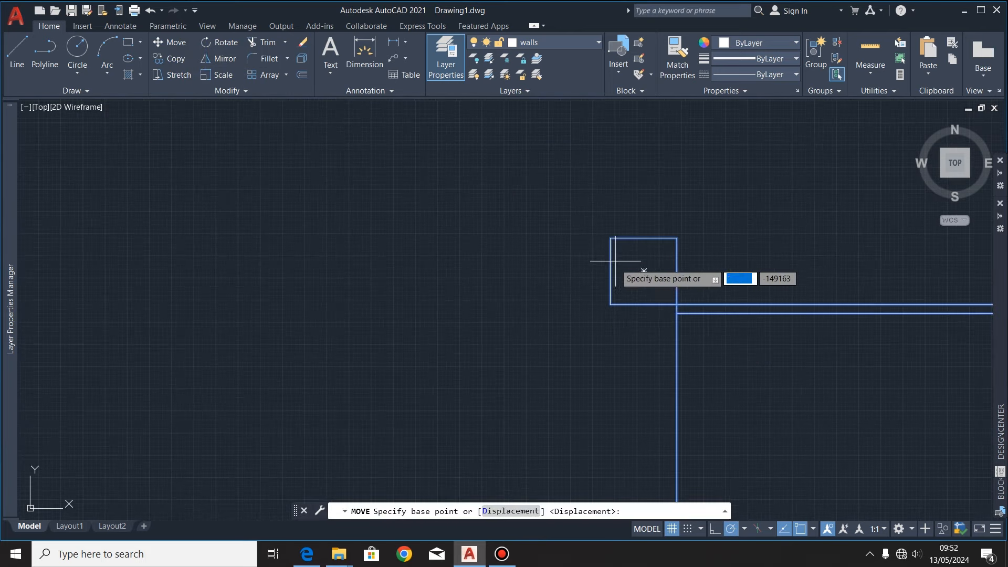
click(666, 283)
scroll(626, 225, down, 3)
scroll(452, 171, up, 5)
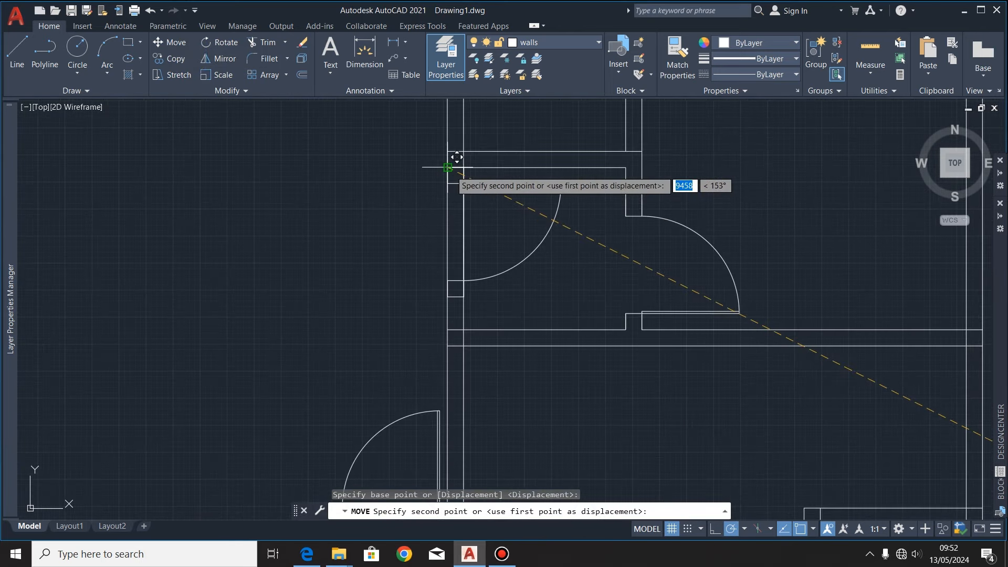
click(448, 167)
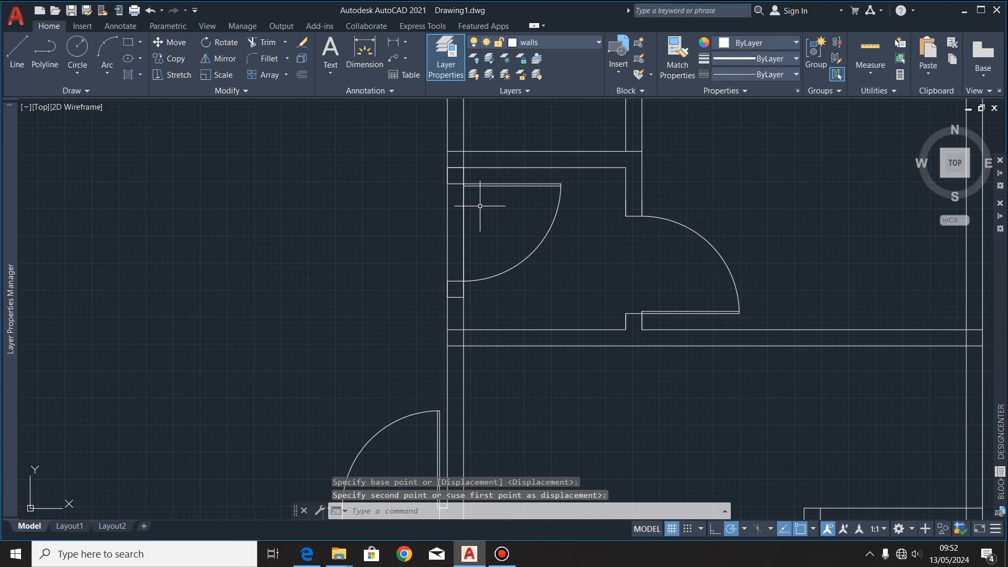
Step: Trim the wall lines across the new hallway door opening and at the wall junction below it
click(267, 42)
click(456, 352)
scroll(450, 340, up, 4)
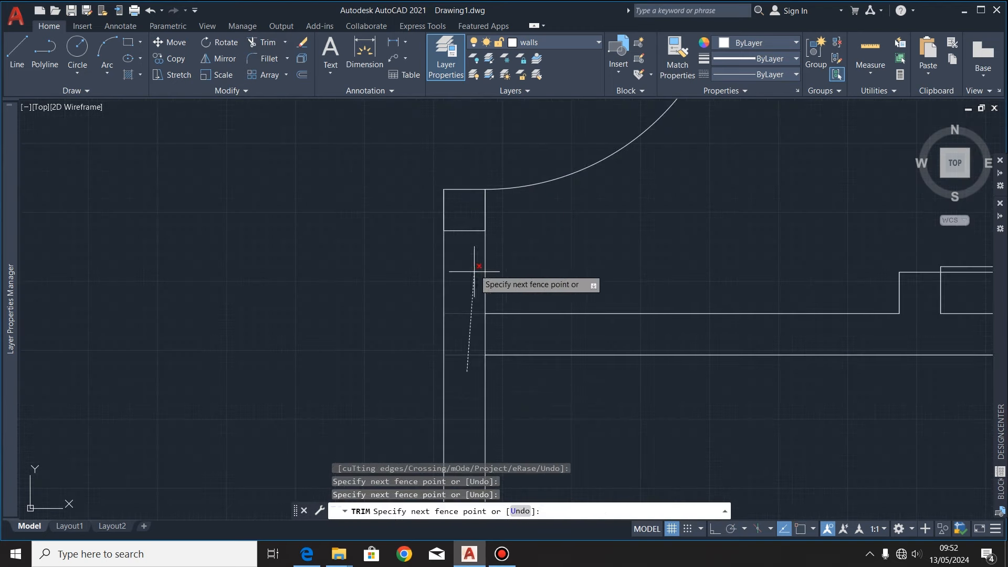
click(463, 221)
click(511, 332)
click(474, 333)
scroll(471, 370, down, 3)
scroll(468, 267, up, 2)
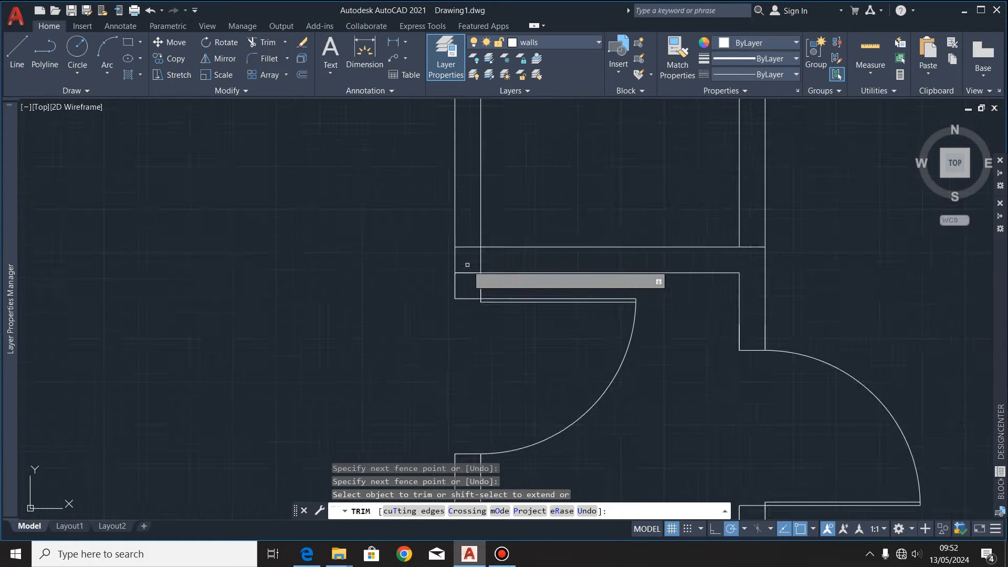
Step: Trim the overlapping lines where the hallway's left wall meets the upper W/C wall above the new door
scroll(467, 264, up, 2)
click(466, 295)
click(463, 202)
click(508, 258)
click(453, 254)
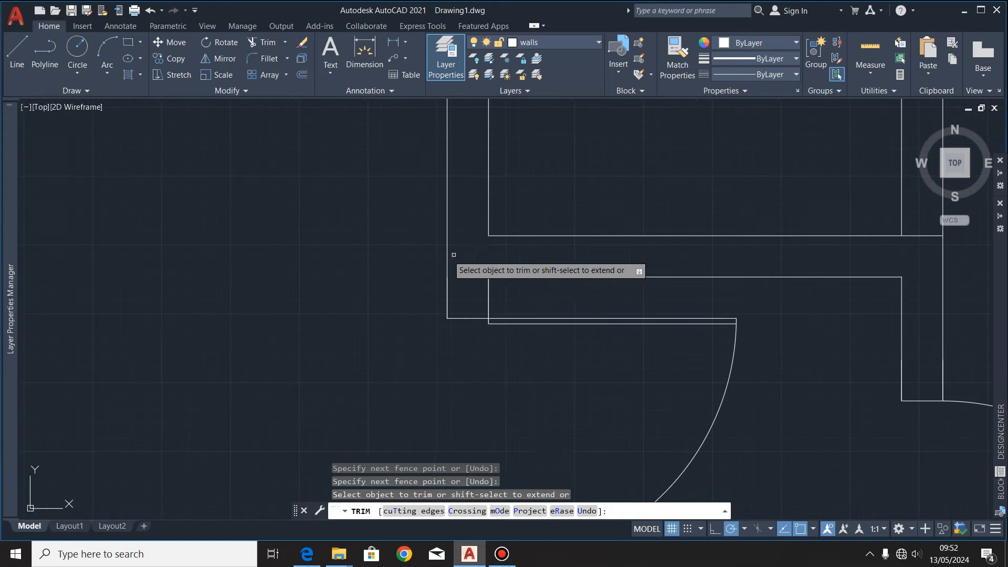
scroll(453, 254, down, 7)
key(Escape)
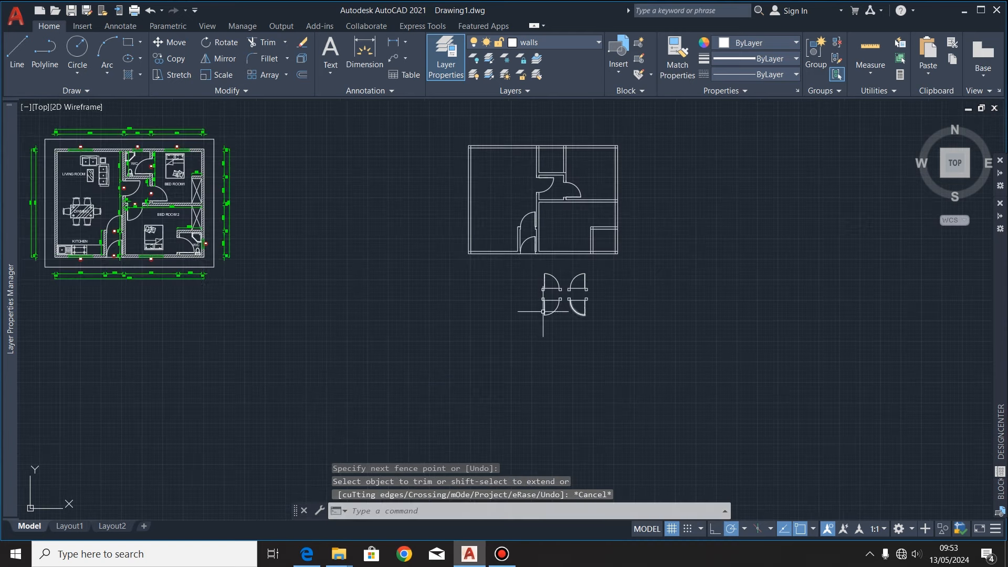
Step: Copy the bedroom 1 door symbol with both jambs into the left wall of the lower-right W/C, against the bottom exterior wall
scroll(177, 253, up, 2)
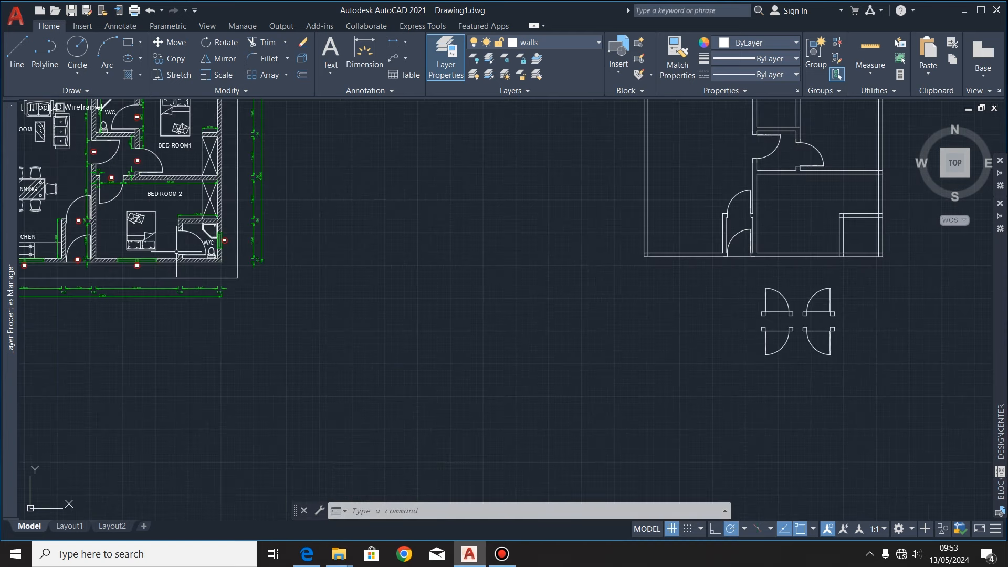
scroll(698, 294, up, 6)
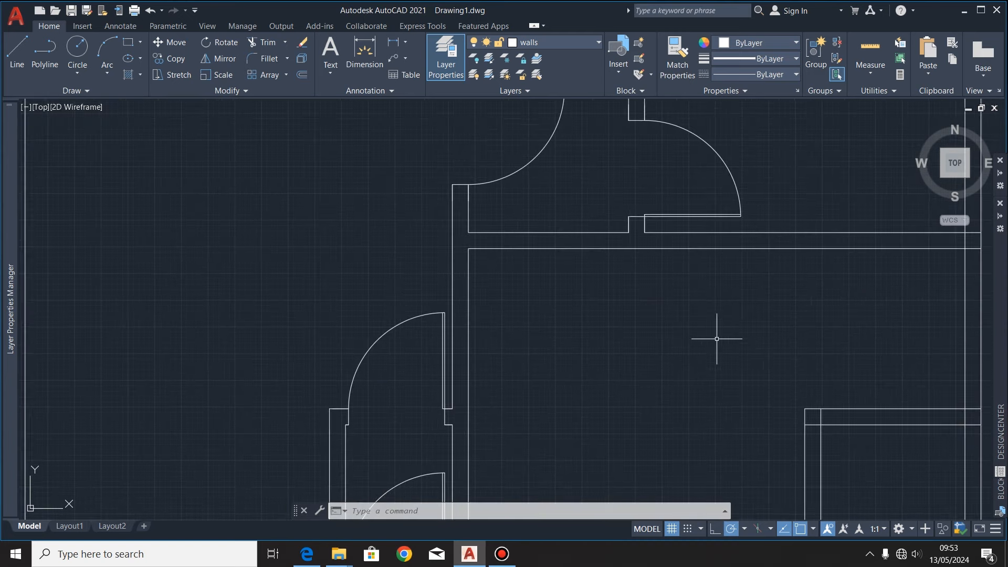
scroll(639, 241, up, 4)
click(653, 227)
scroll(653, 227, down, 5)
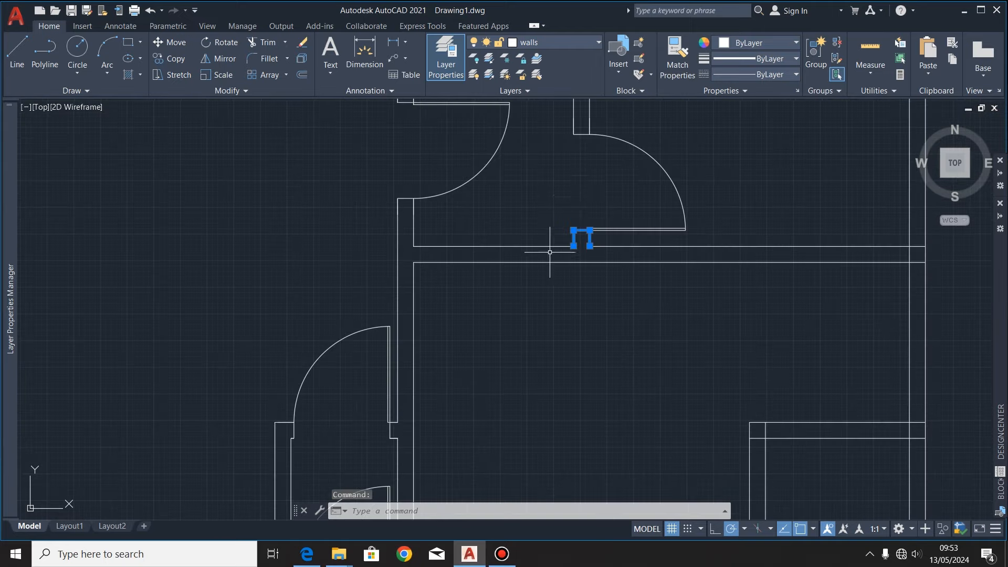
scroll(928, 194, down, 4)
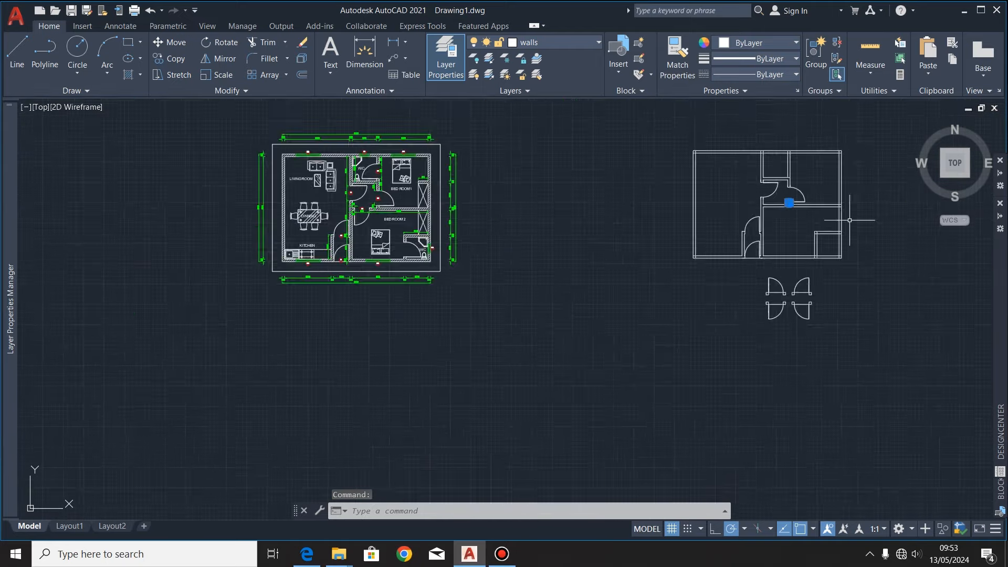
scroll(381, 141, up, 8)
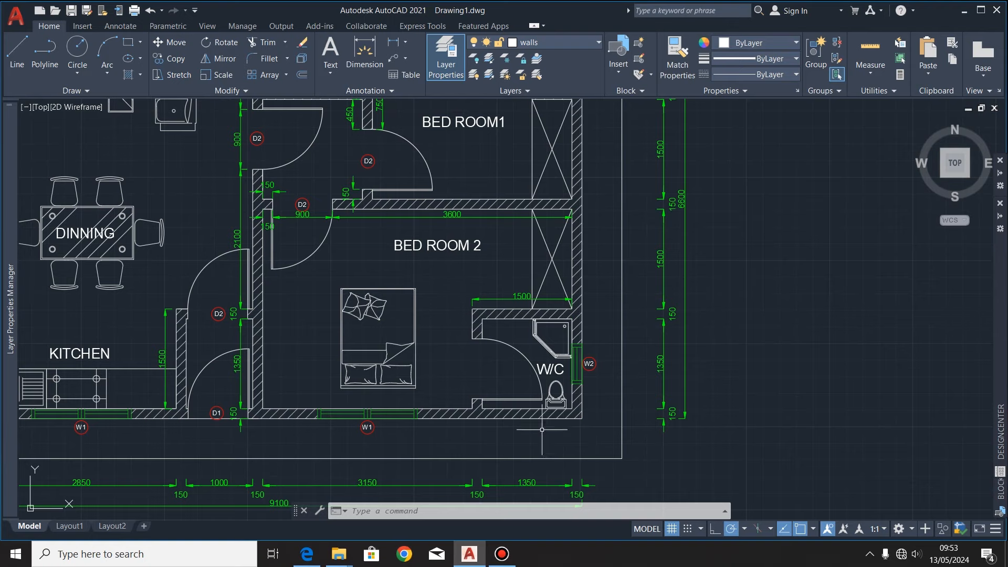
scroll(511, 399, down, 6)
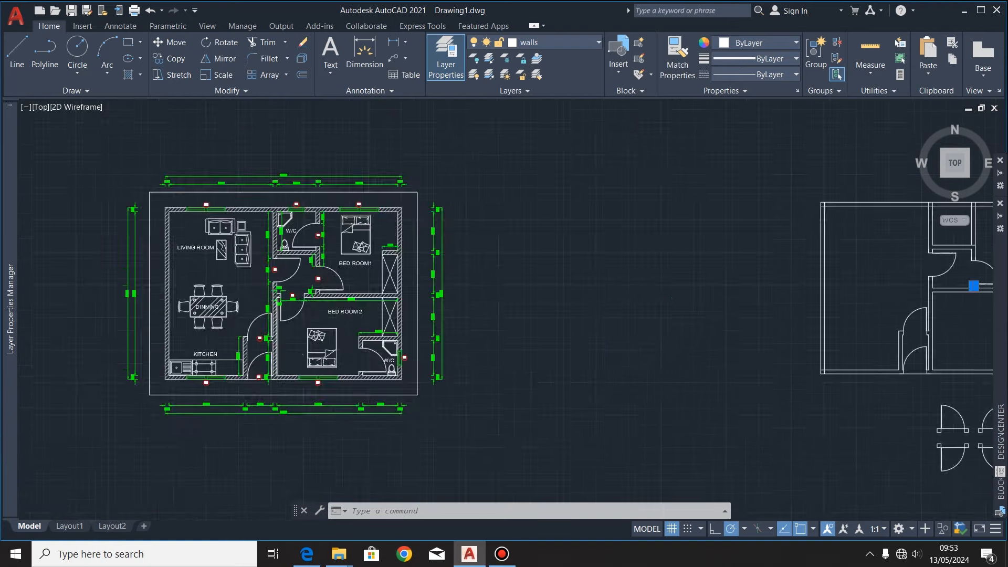
scroll(525, 336, up, 10)
click(732, 237)
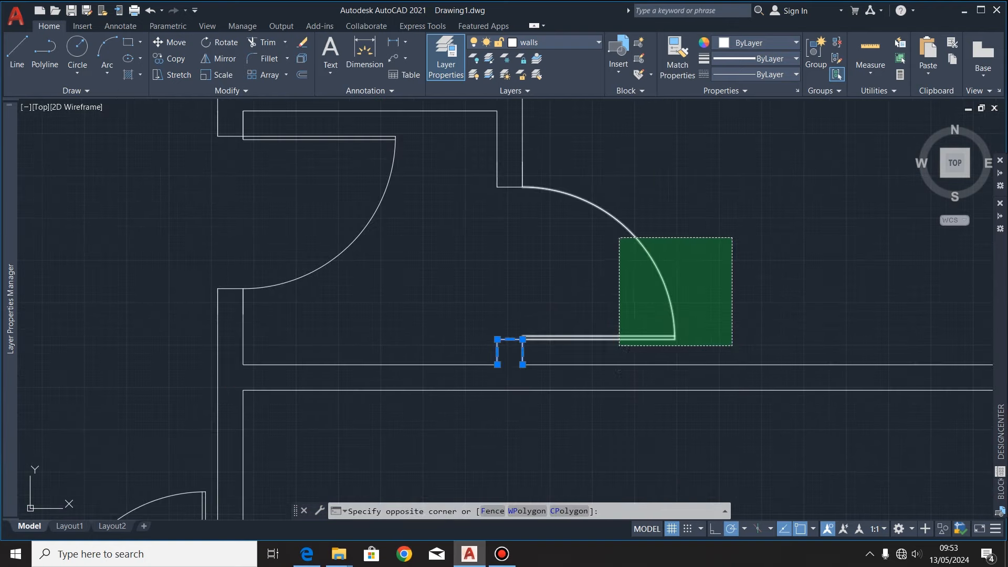
click(620, 344)
click(509, 187)
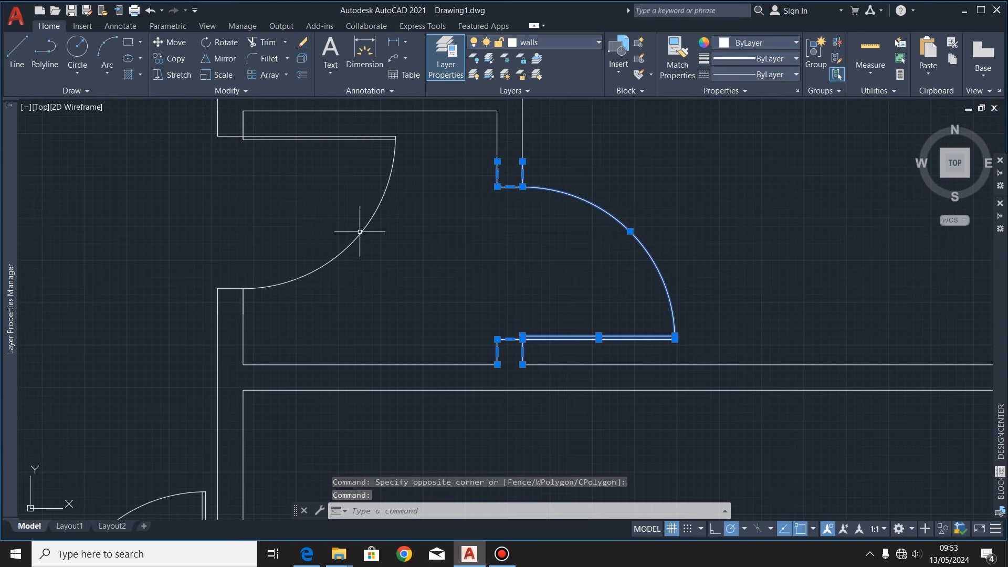
click(162, 59)
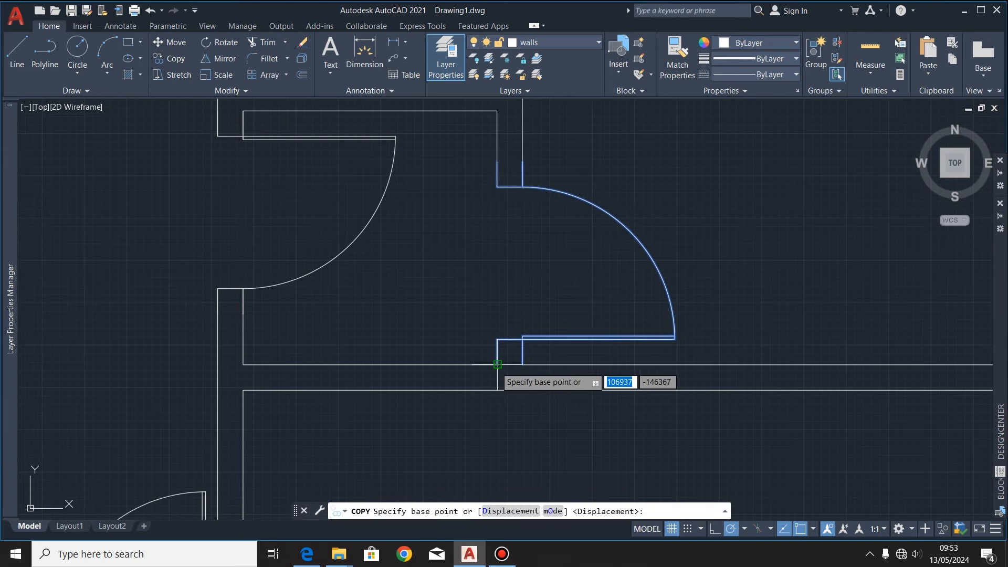
click(497, 364)
scroll(622, 231, down, 8)
scroll(581, 288, up, 6)
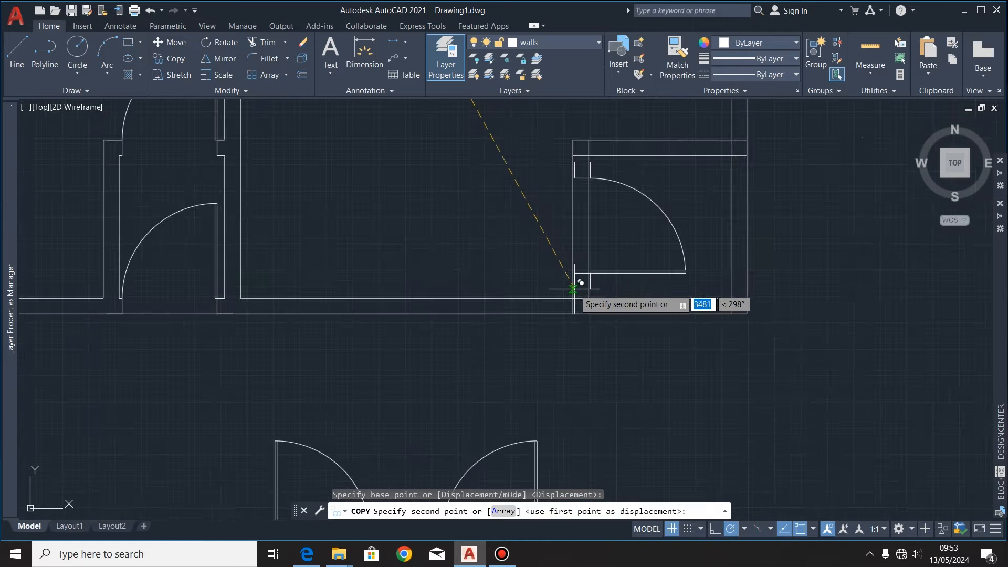
scroll(524, 310, down, 5)
key(Escape)
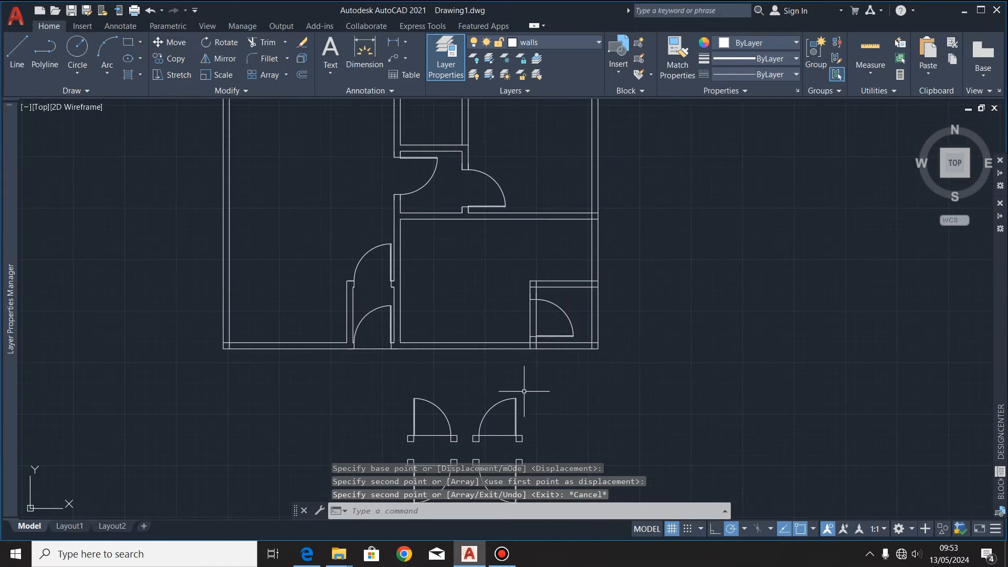
Step: Trim the wall lines through the lower W/C door opening, at its lower jamb and at the W/C's upper-left corner
scroll(542, 318, up, 4)
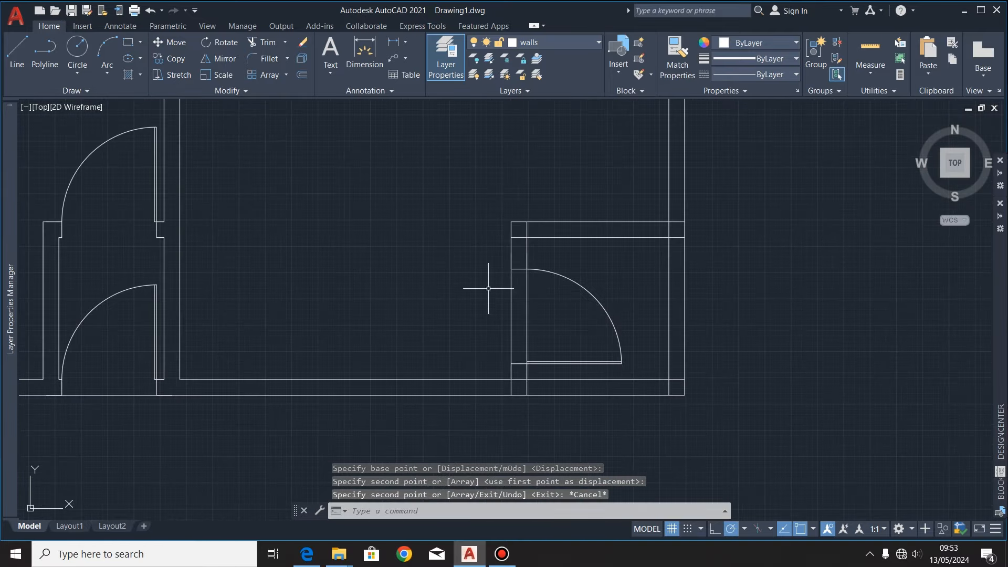
click(267, 44)
click(543, 336)
click(492, 315)
scroll(519, 404, up, 3)
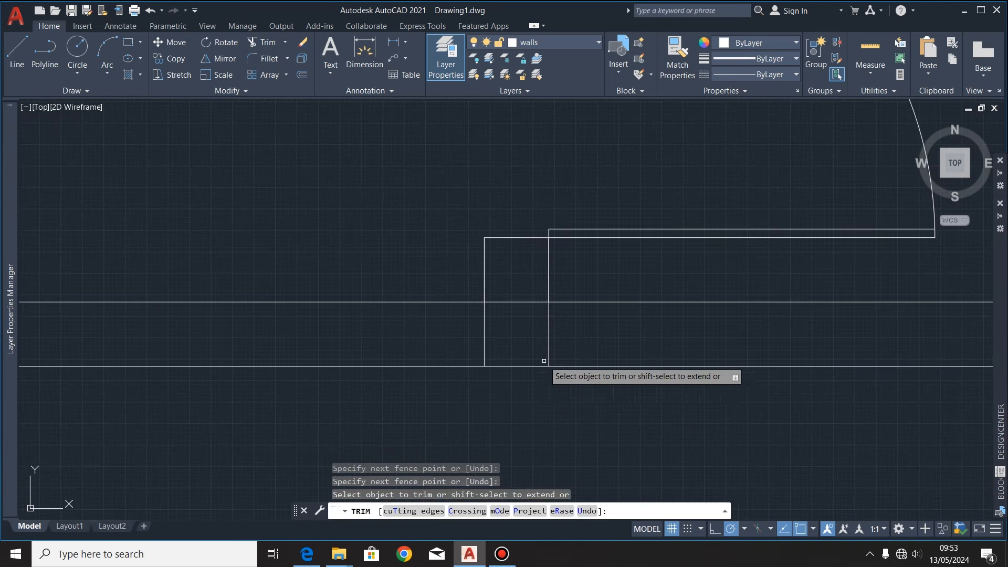
scroll(513, 293, down, 5)
scroll(498, 298, up, 4)
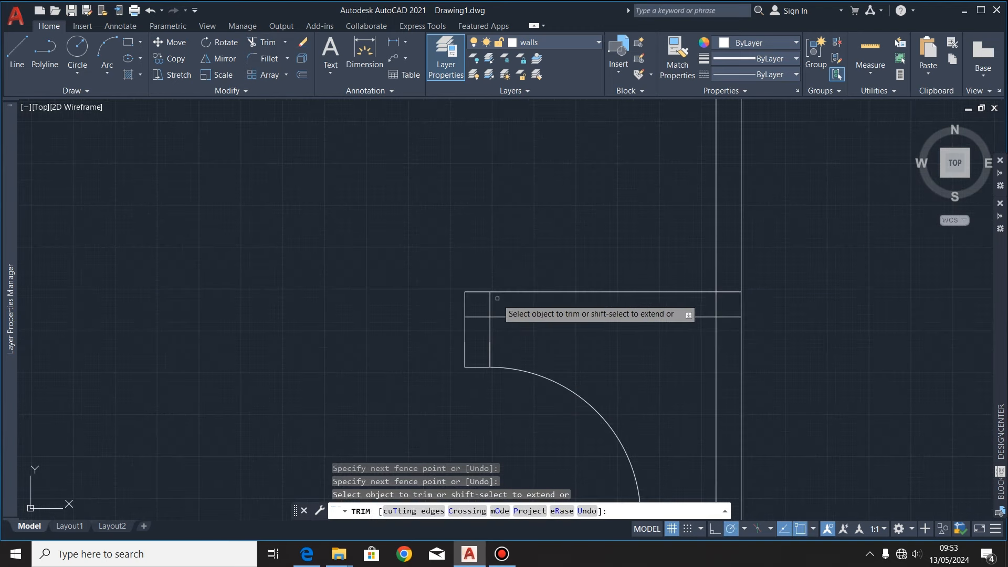
click(497, 298)
key(Return)
scroll(333, 314, down, 4)
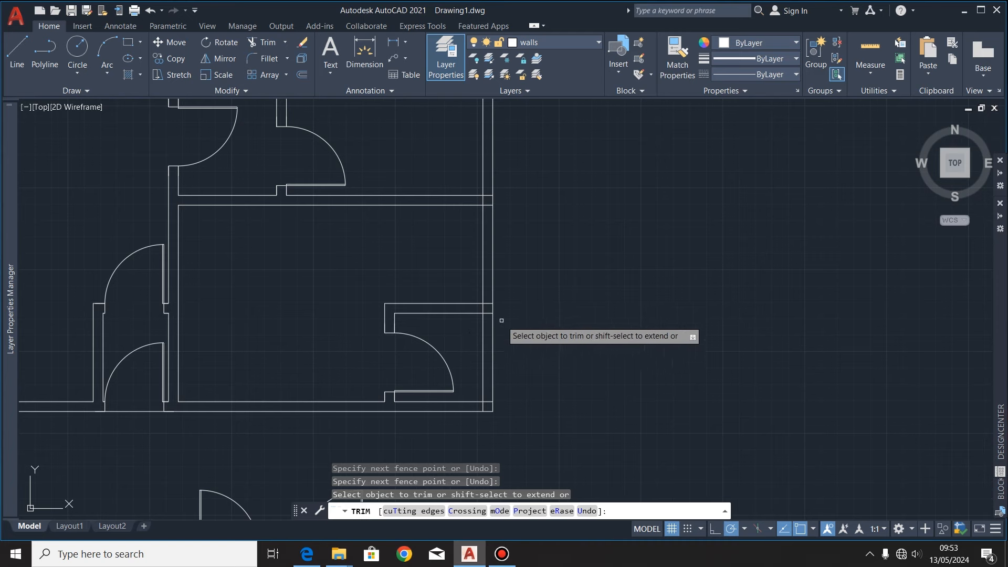
Step: Trim the overlapping lines where the lower W/C wall meets the right exterior wall and at the house's bottom-right corner
scroll(491, 322, up, 6)
click(456, 246)
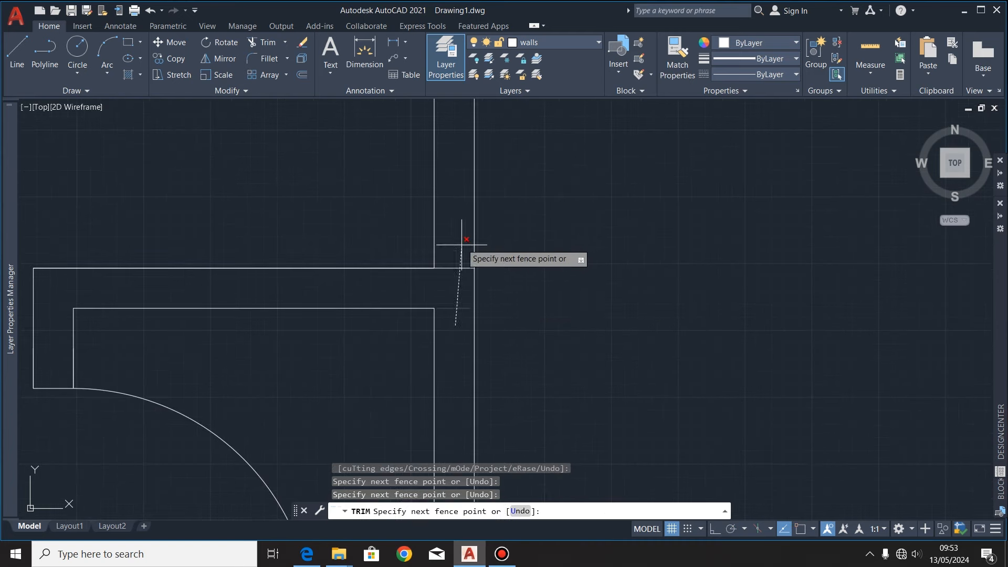
key(Return)
scroll(470, 278, down, 4)
scroll(489, 312, up, 4)
scroll(494, 300, down, 4)
scroll(599, 225, up, 4)
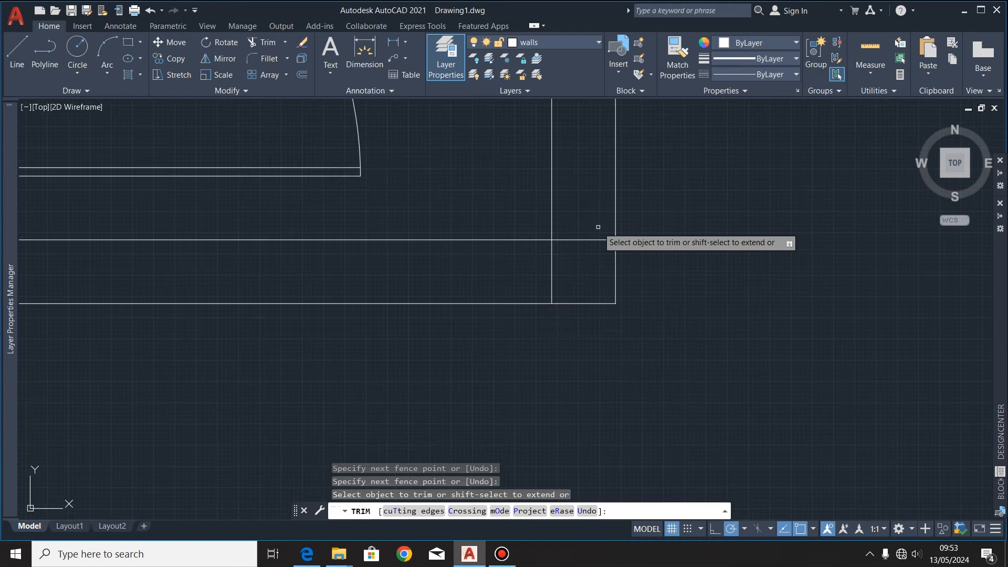
click(598, 225)
key(Return)
scroll(613, 323, down, 4)
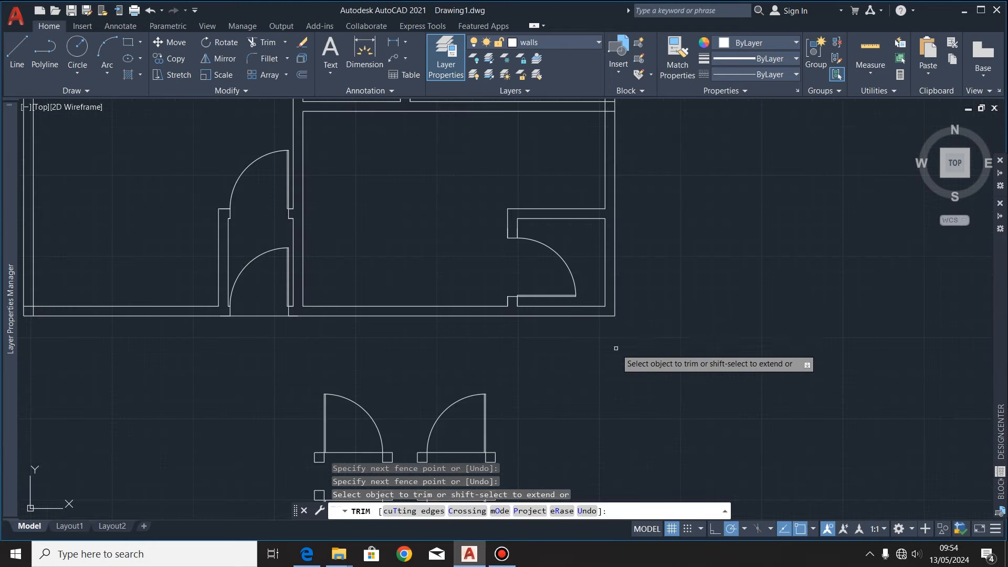
scroll(504, 286, up, 5)
key(Escape)
scroll(524, 315, down, 6)
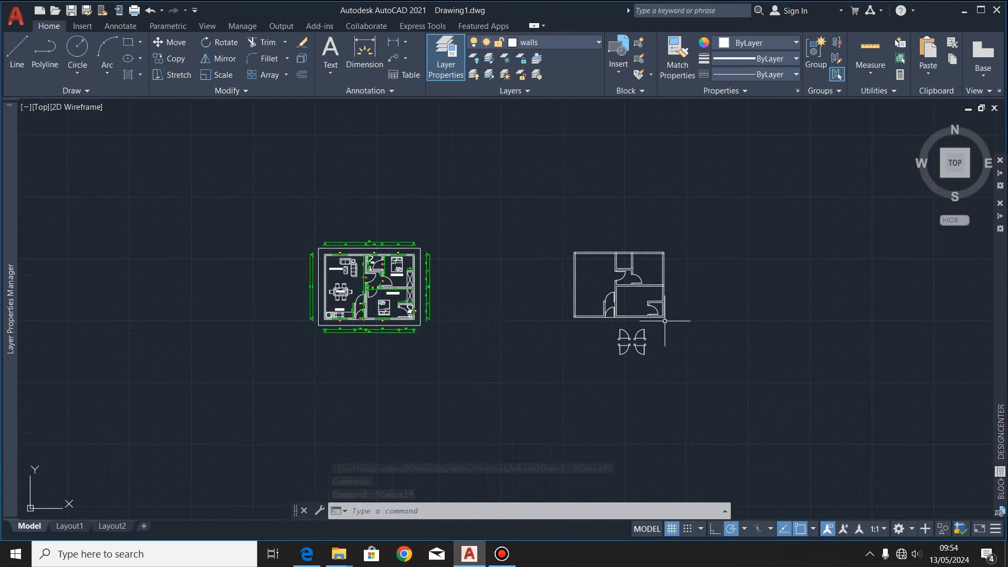
Step: Copy the upper-left door symbol of the door set with its jambs into the empty space to the right of the set
scroll(451, 320, up, 6)
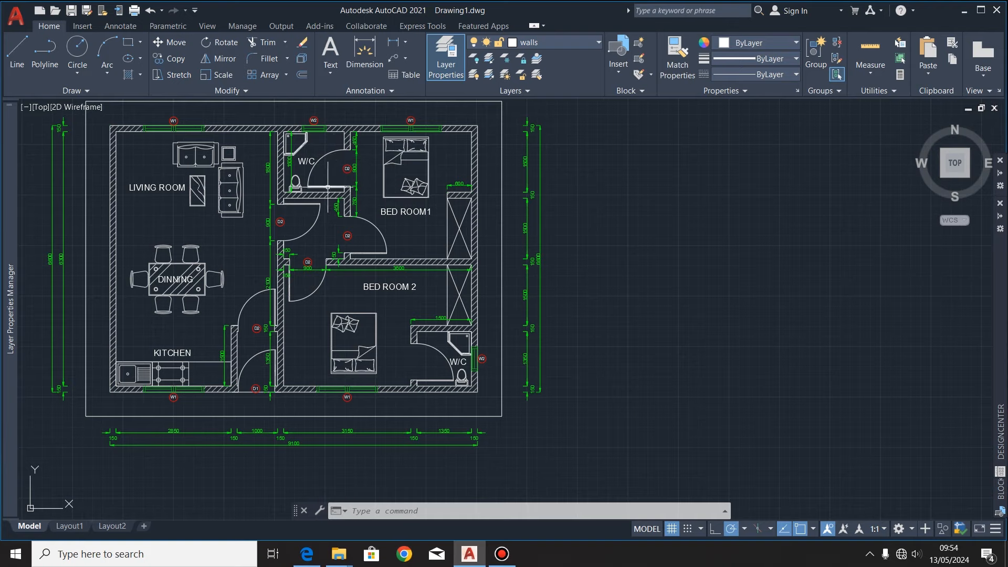
scroll(540, 304, down, 5)
scroll(528, 258, up, 5)
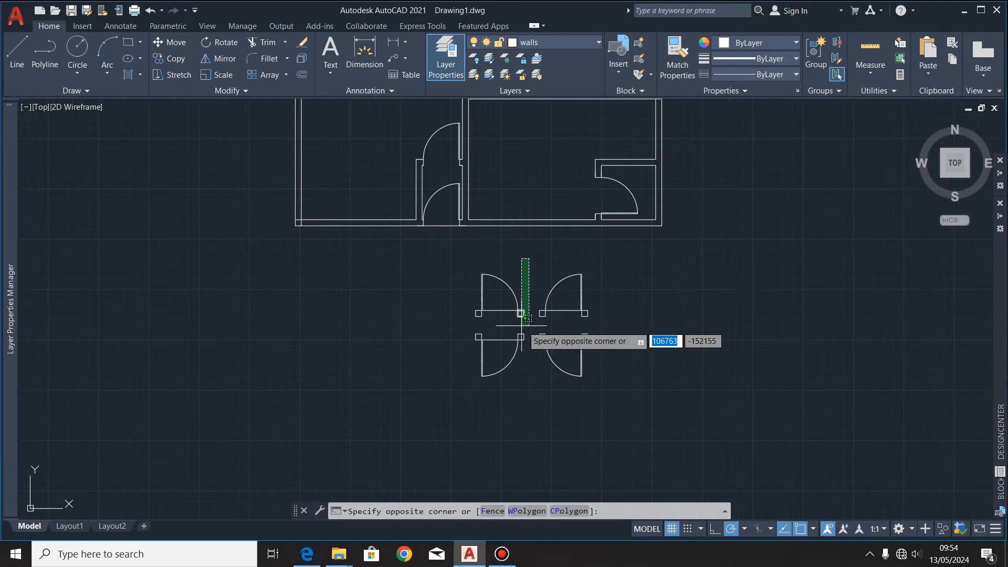
click(466, 314)
text(co)
key(Return)
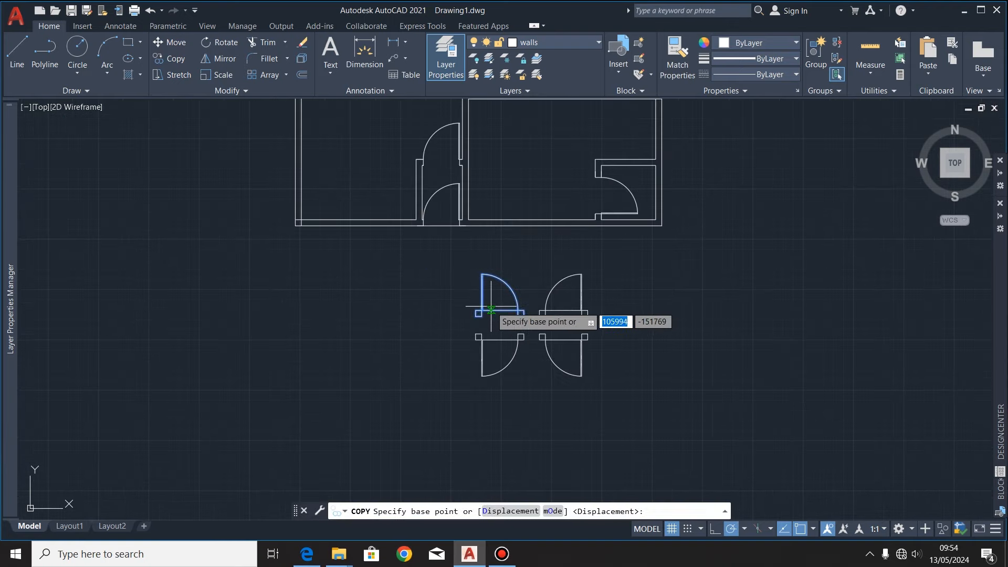
click(499, 297)
click(727, 297)
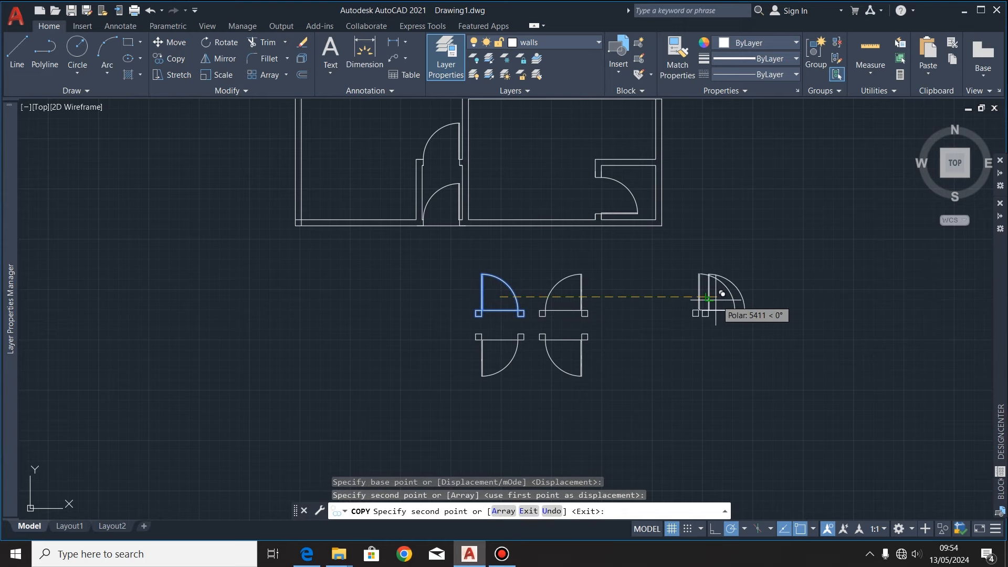
key(Escape)
scroll(513, 314, down, 5)
scroll(499, 307, up, 7)
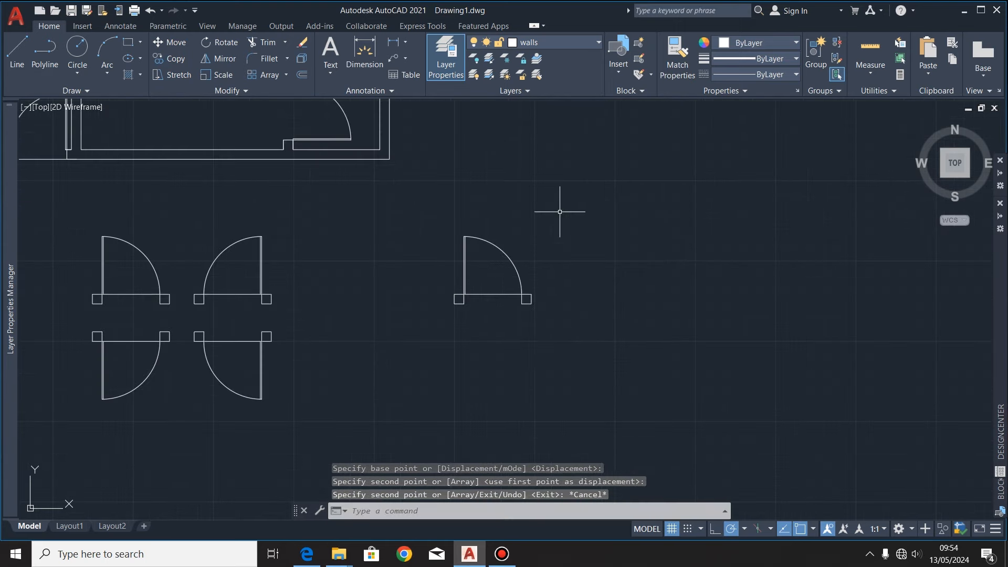
Step: Rotate the copied door symbol with its jambs 90 degrees counterclockwise
click(560, 212)
click(429, 334)
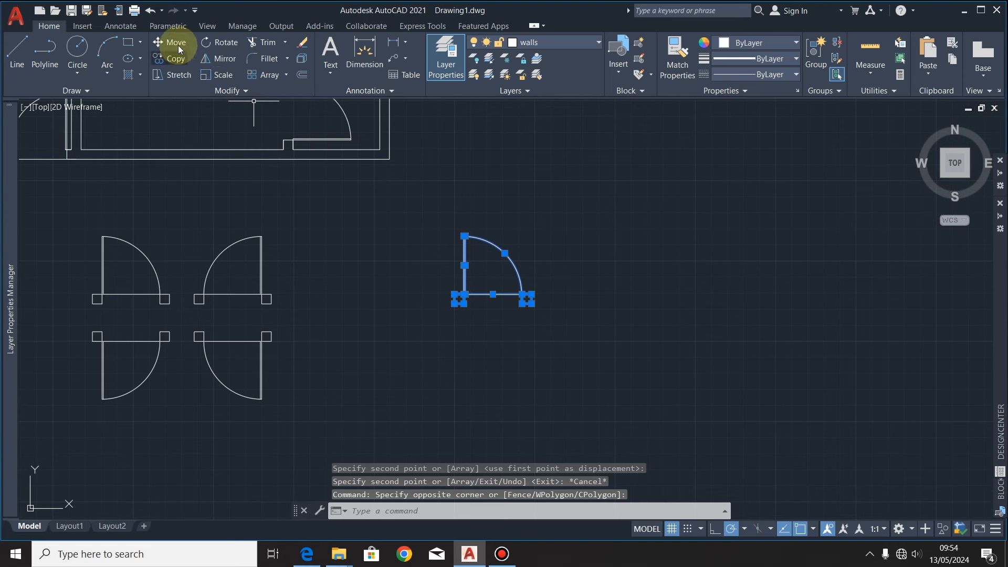
click(220, 46)
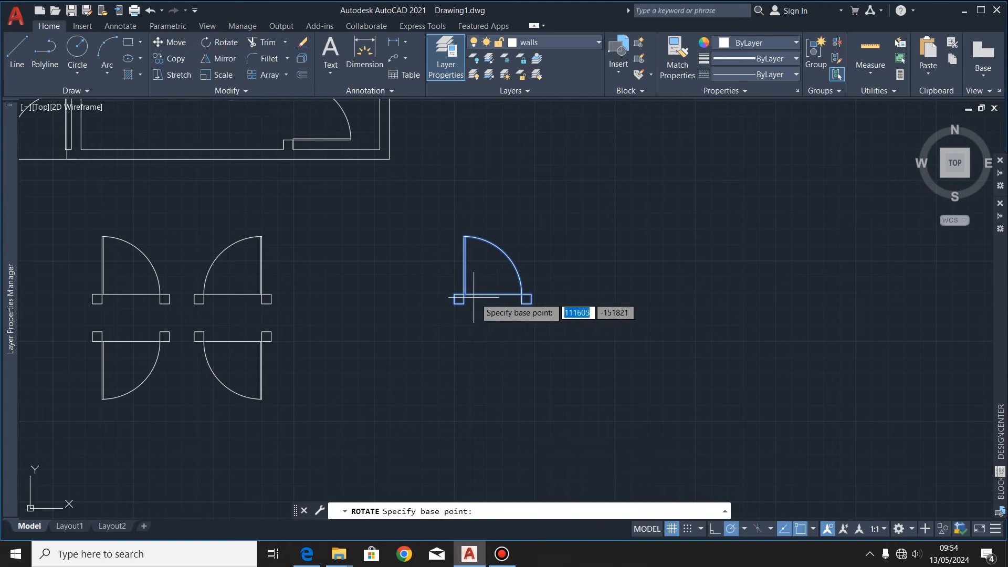
click(493, 274)
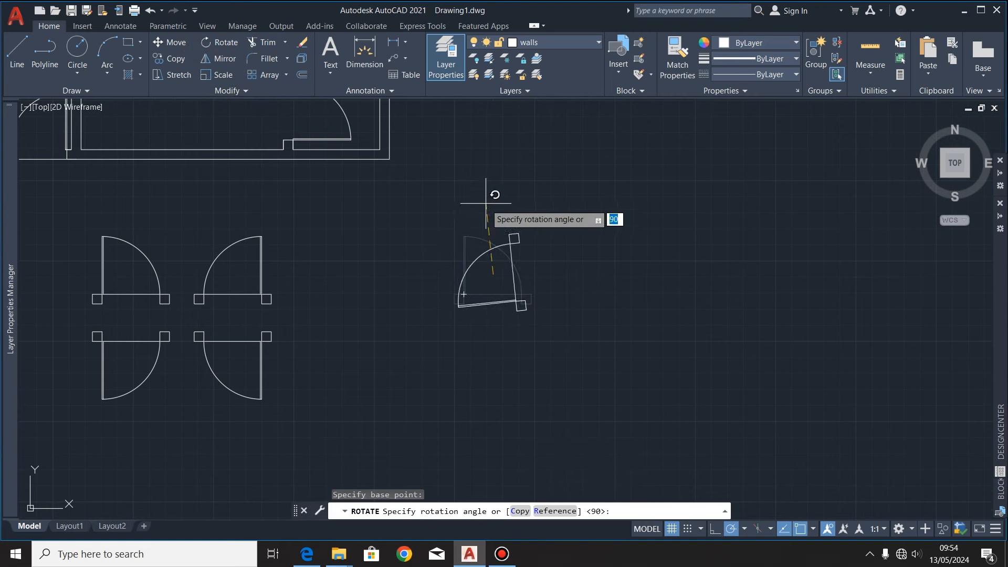
click(492, 188)
Step: Move the rotated door symbol into the right wall of the upper W/C, with its lower jamb at the room's bottom-right corner
click(553, 200)
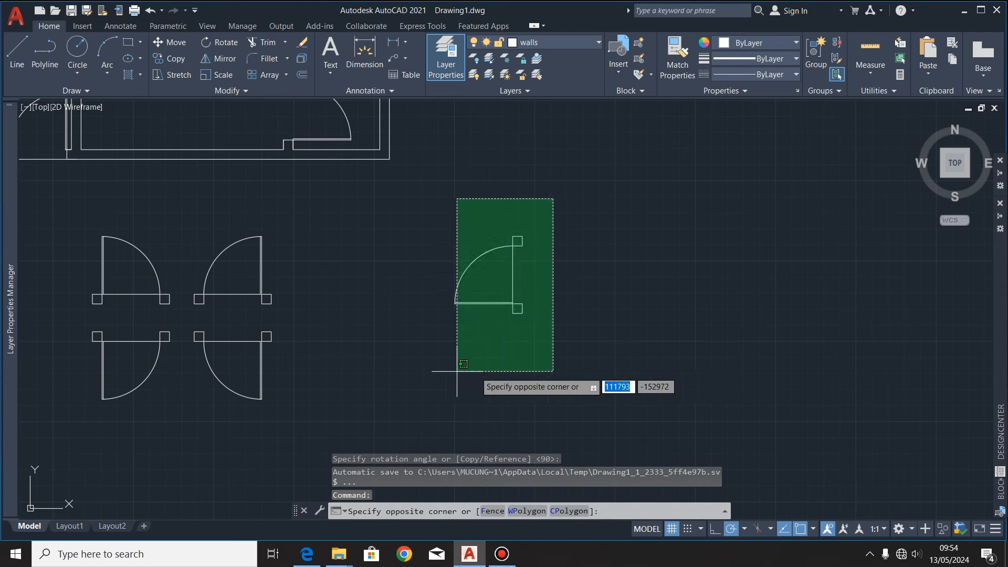
click(417, 372)
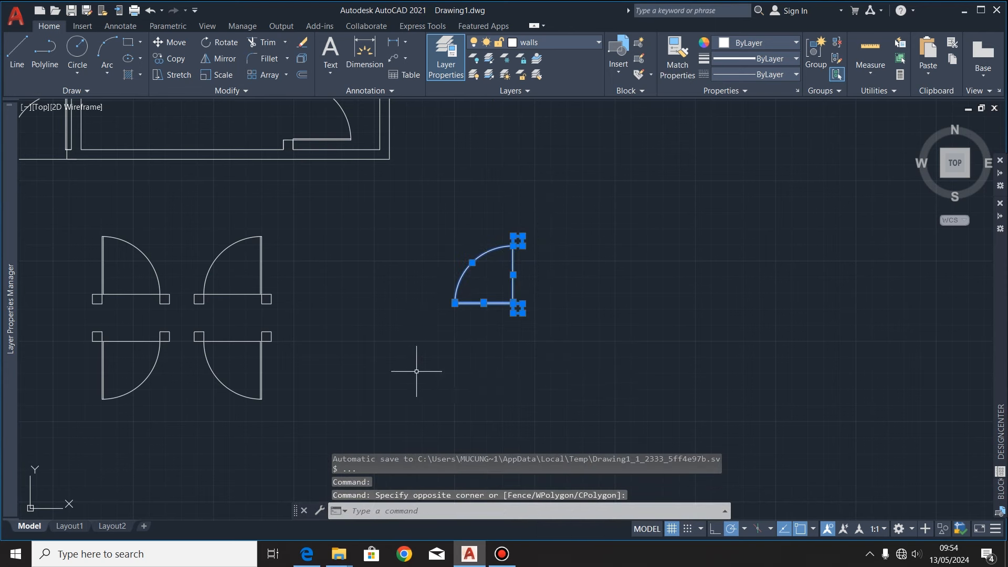
click(169, 44)
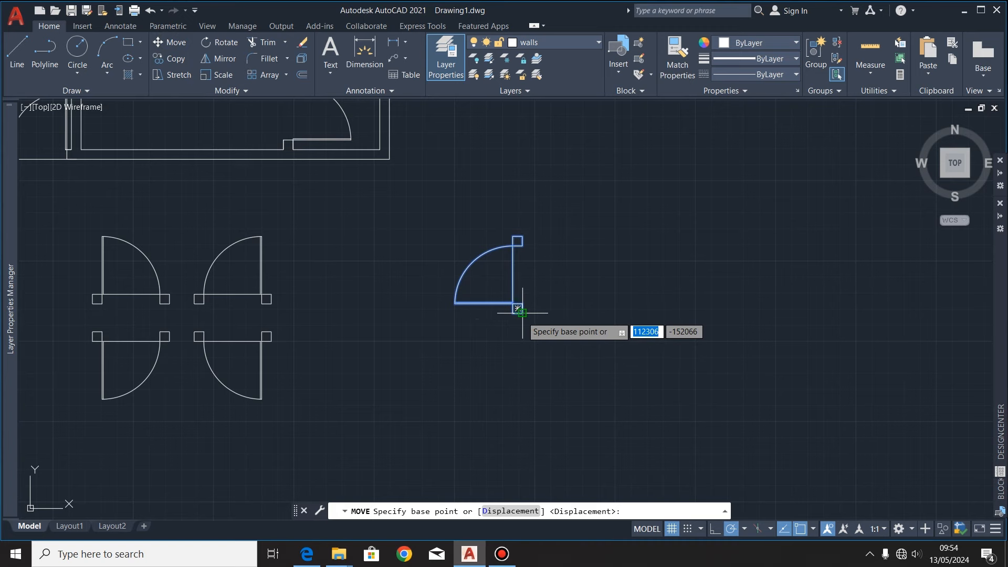
click(517, 309)
scroll(546, 360, down, 5)
scroll(513, 319, up, 3)
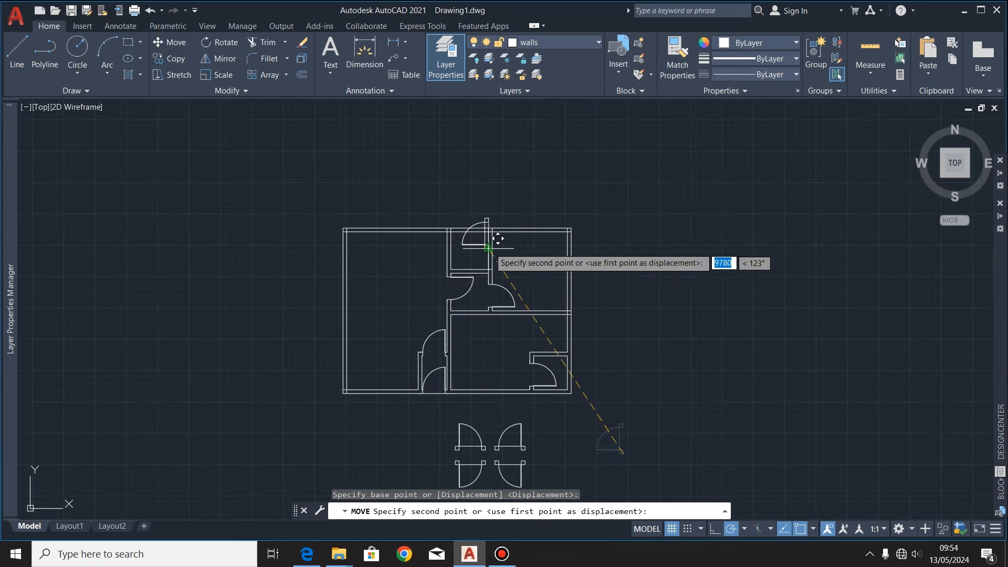
scroll(488, 248, up, 3)
click(467, 323)
scroll(467, 322, up, 2)
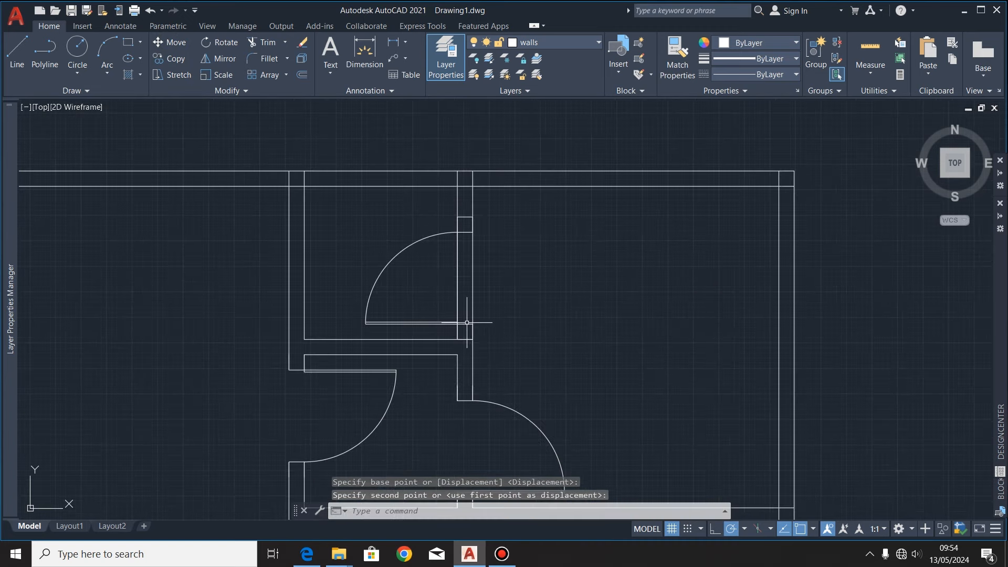
Step: Trim the wall lines through the upper W/C door opening, at its jambs and where that wall meets the top exterior wall
click(271, 51)
mouse_move(475, 263)
mouse_down()
mouse_move(412, 281)
mouse_move(473, 239)
mouse_up()
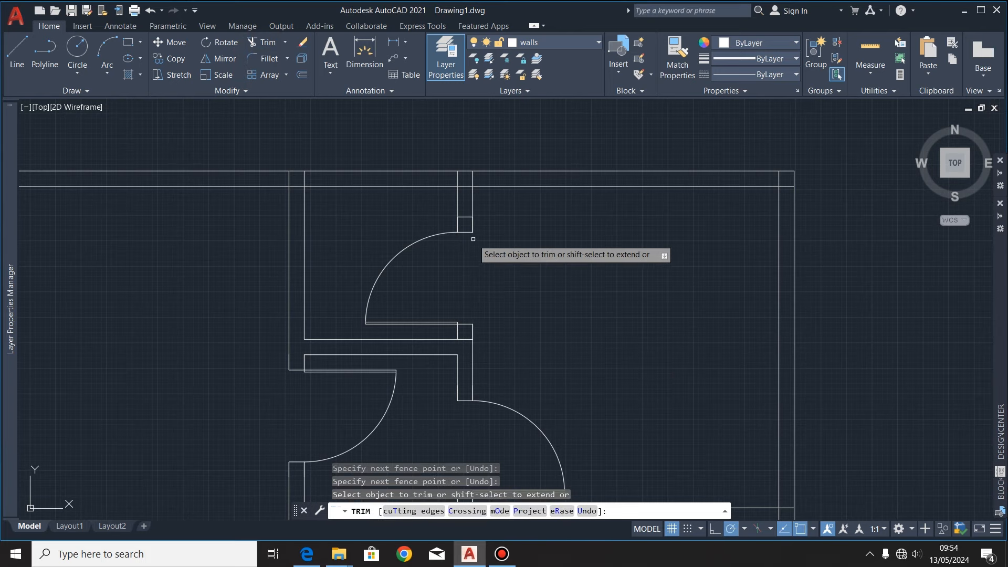
scroll(468, 223, up, 2)
mouse_move(475, 154)
mouse_down()
mouse_move(452, 155)
mouse_move(488, 151)
mouse_move(440, 152)
mouse_up()
scroll(487, 153, down, 3)
scroll(487, 285, up, 3)
drag(459, 195, 458, 215)
scroll(457, 253, down, 6)
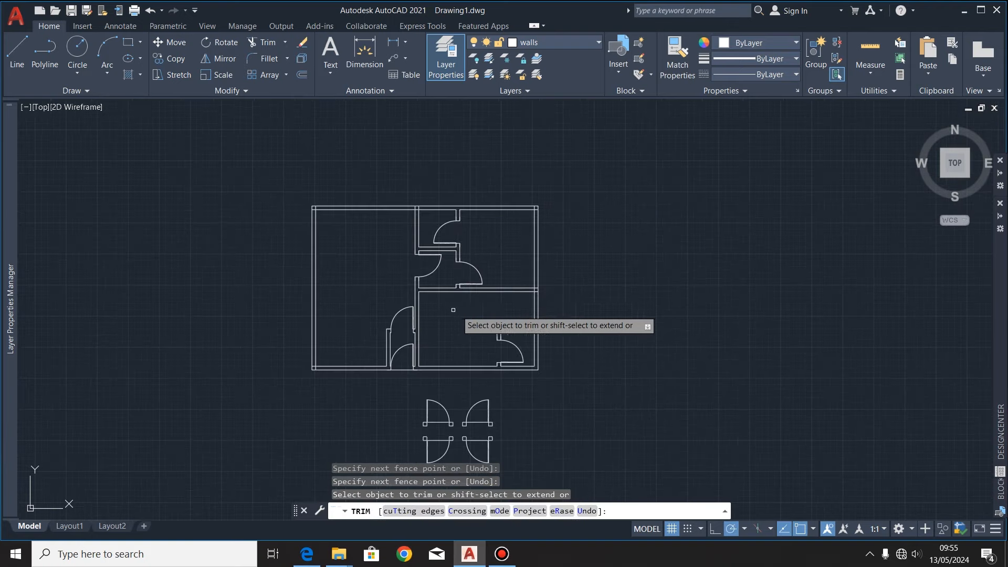
scroll(453, 310, up, 4)
key(Escape)
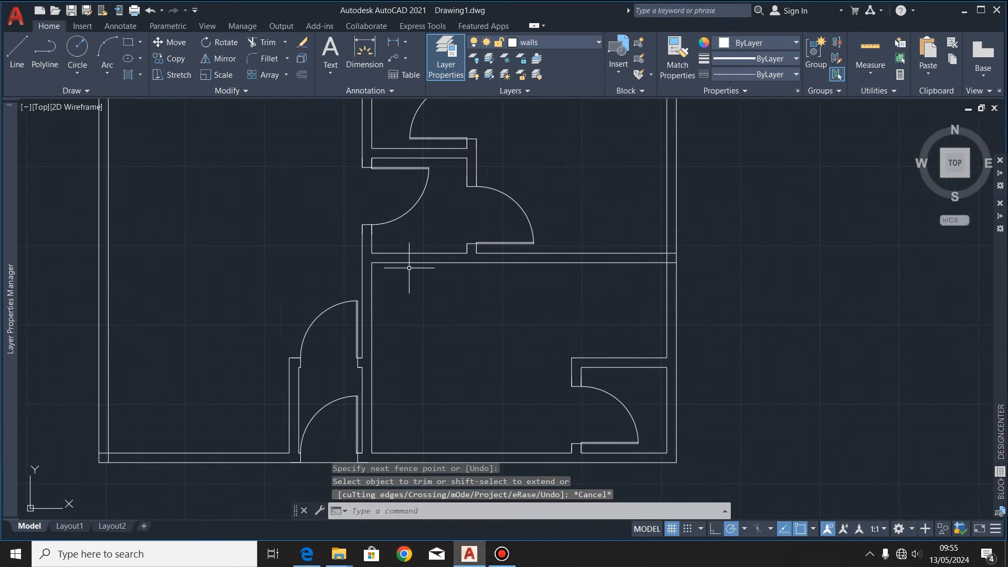
Step: Copy the lower-left door symbol of the door set into the lower-right bedroom's top wall, against the central vertical wall
scroll(431, 216, down, 5)
scroll(444, 367, up, 5)
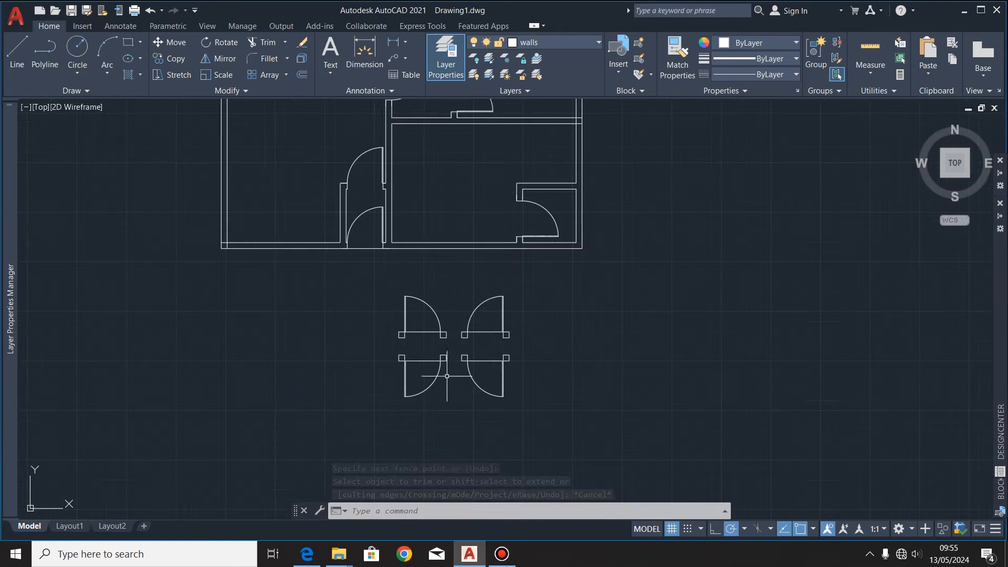
click(459, 334)
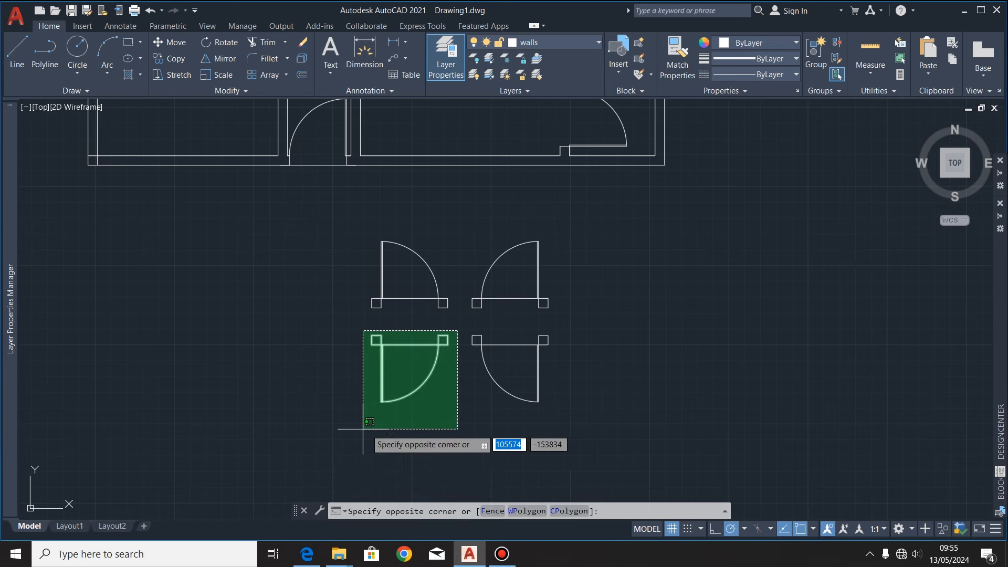
click(400, 353)
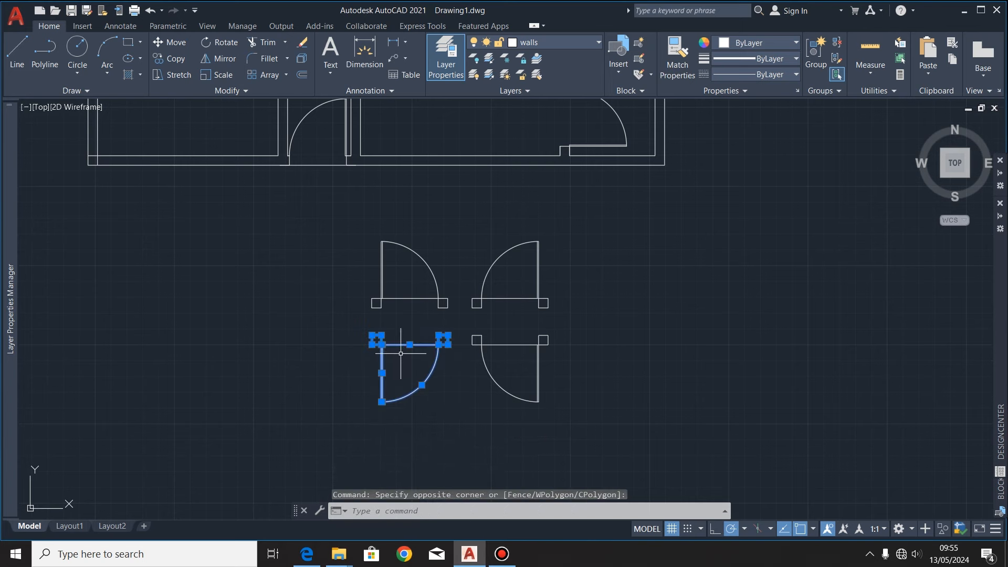
click(161, 60)
scroll(368, 339, up, 6)
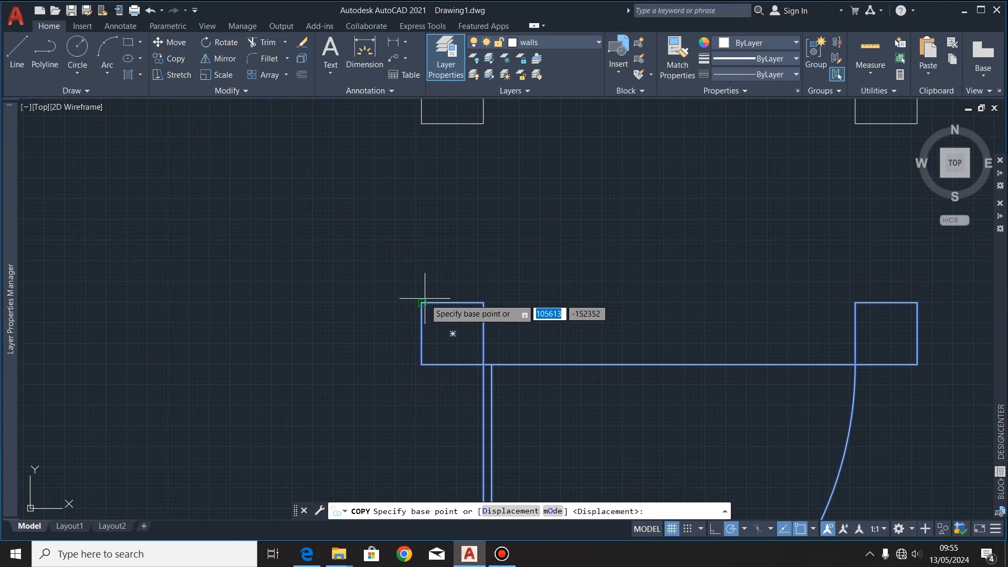
click(417, 304)
scroll(418, 304, down, 6)
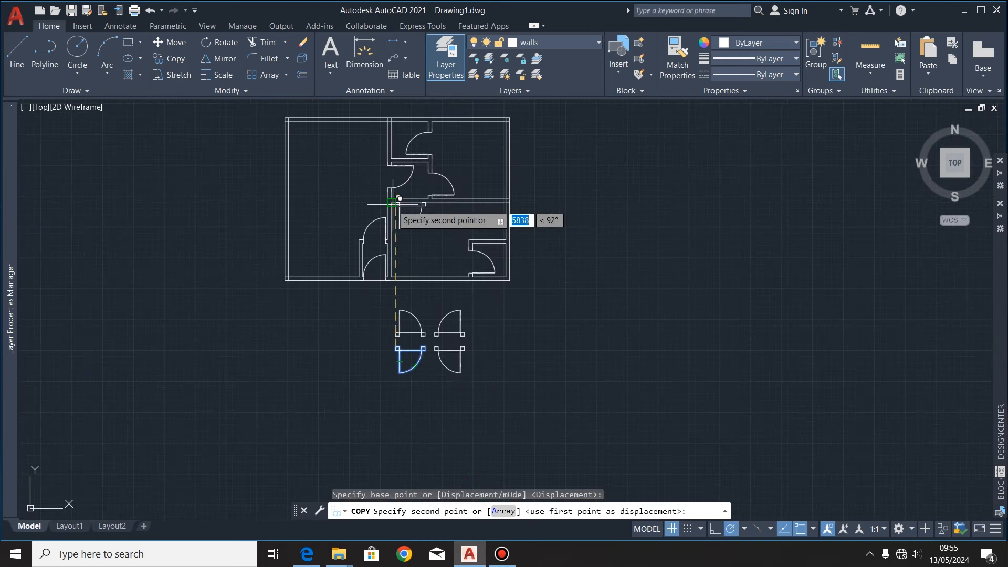
scroll(394, 203, up, 5)
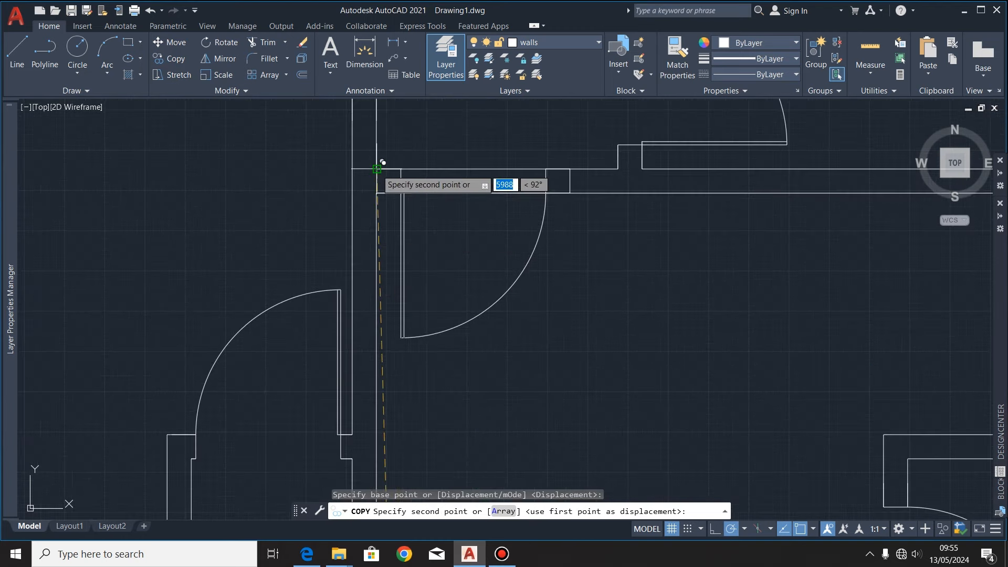
click(377, 168)
key(Escape)
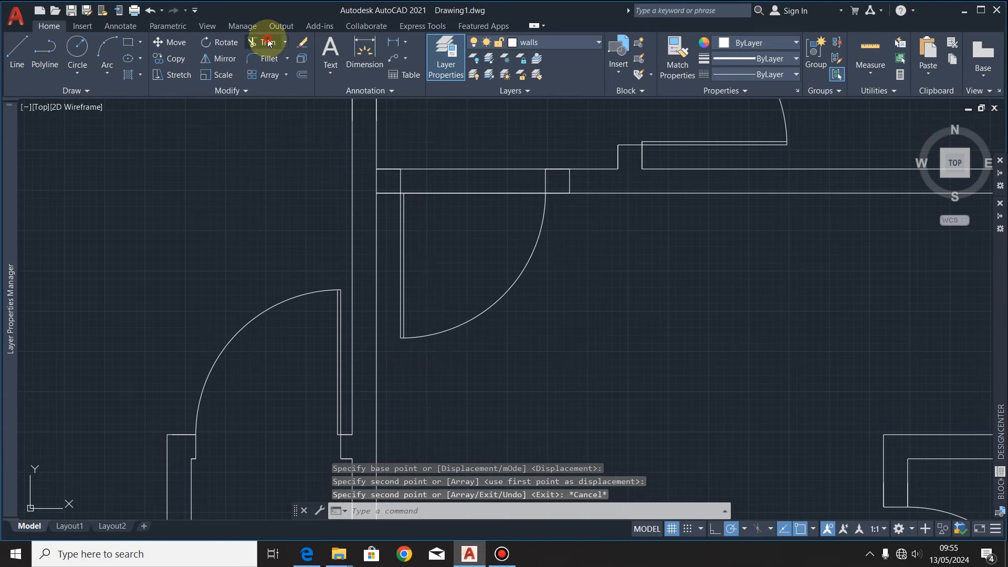
Step: Trim the wall lines through the lower-right bedroom's door opening and the overlapping lines at its jambs
click(268, 41)
drag(431, 231, 442, 149)
scroll(381, 181, up, 2)
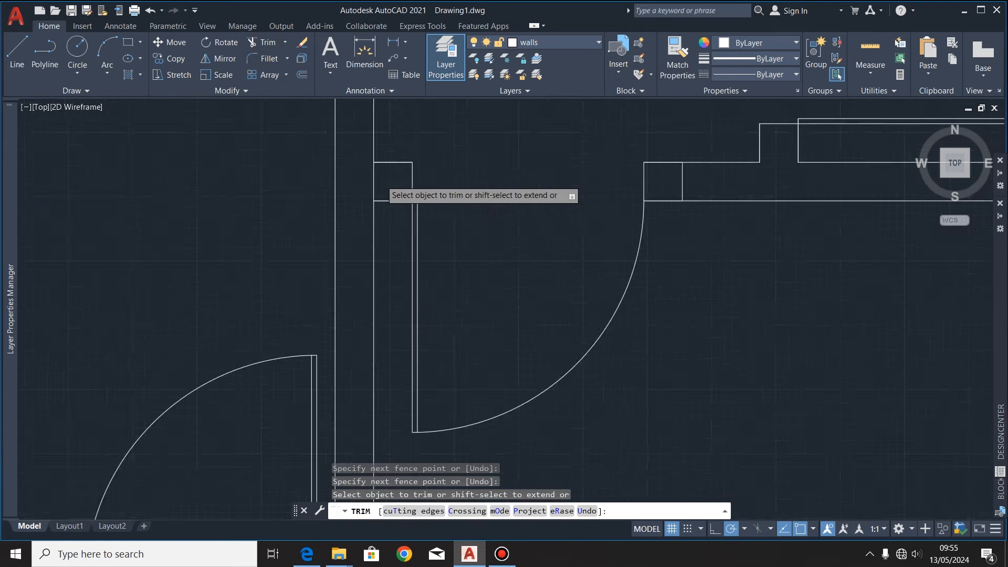
mouse_move(385, 182)
mouse_down()
mouse_move(352, 181)
mouse_move(438, 188)
mouse_up()
scroll(315, 221, down, 3)
scroll(451, 221, up, 3)
scroll(374, 231, down, 4)
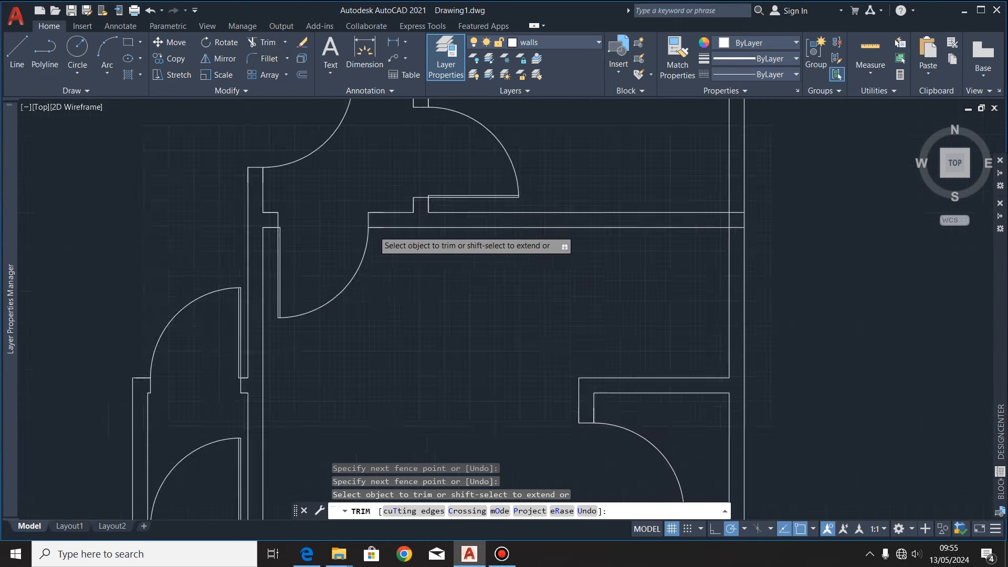
key(Escape)
scroll(483, 237, down, 4)
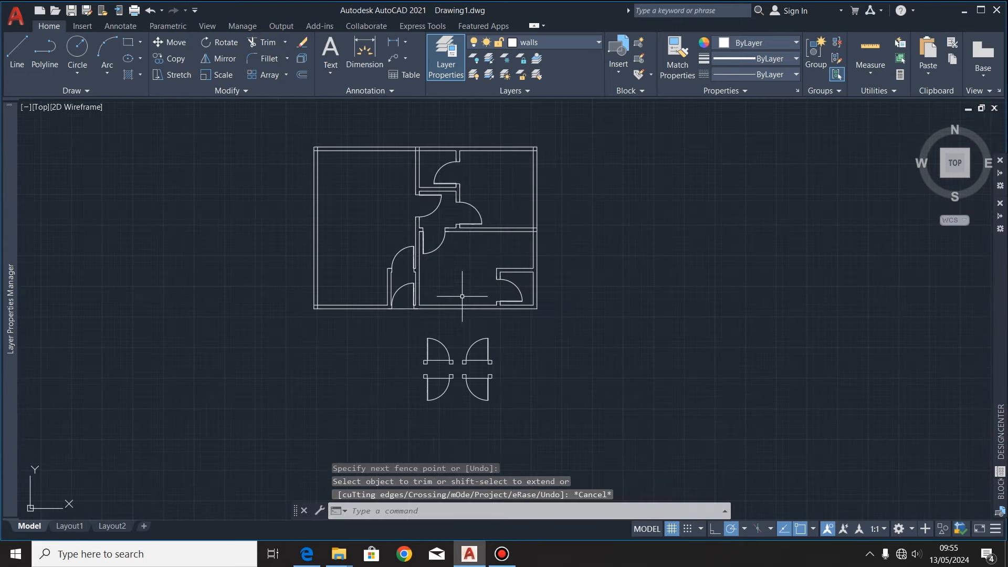
Step: Trim the overlapping lines where the upper W/C's left wall meets the top exterior wall and at the house's two top corners
scroll(421, 167, up, 2)
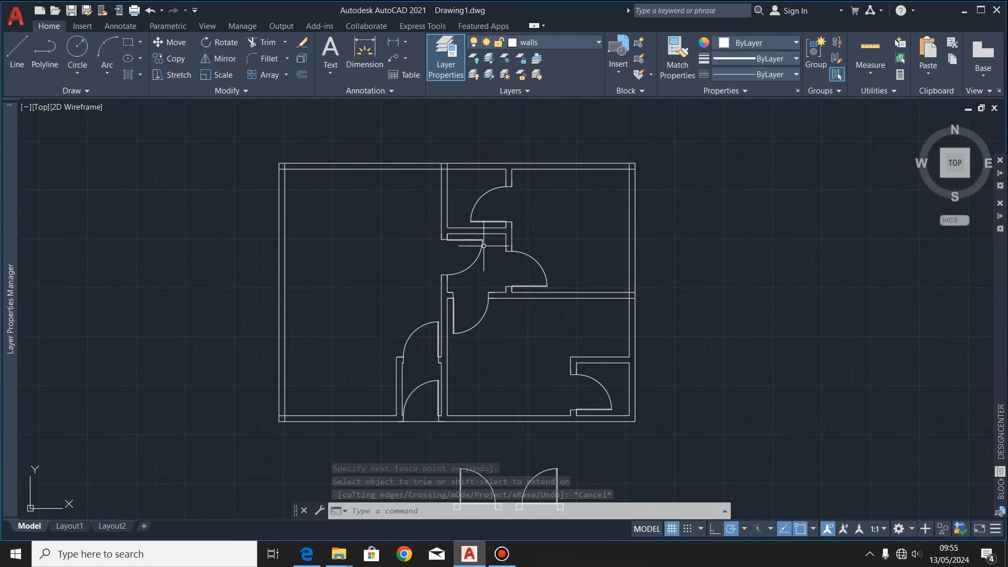
click(264, 42)
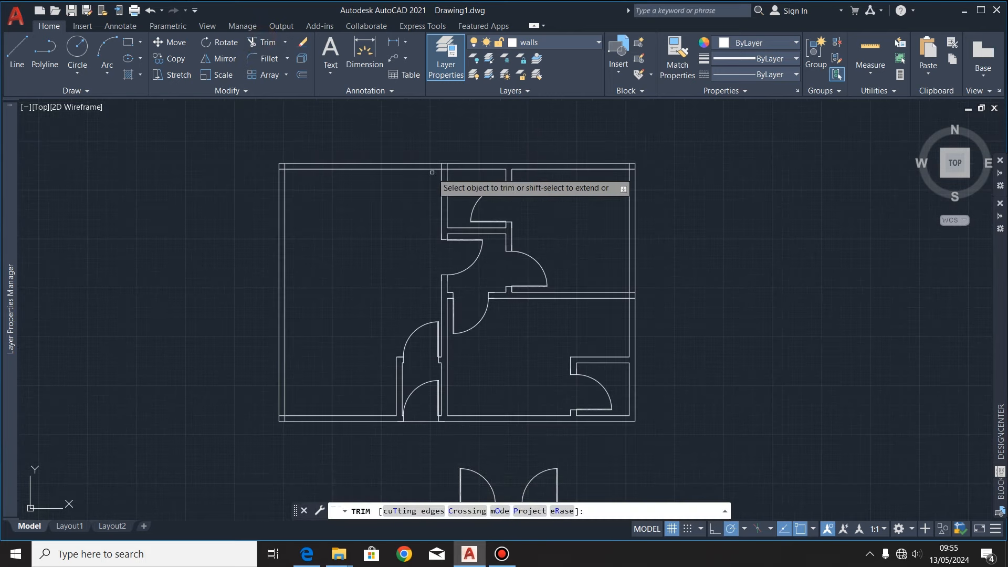
scroll(435, 176, up, 4)
mouse_move(437, 175)
mouse_down()
mouse_move(486, 148)
mouse_move(426, 154)
mouse_up()
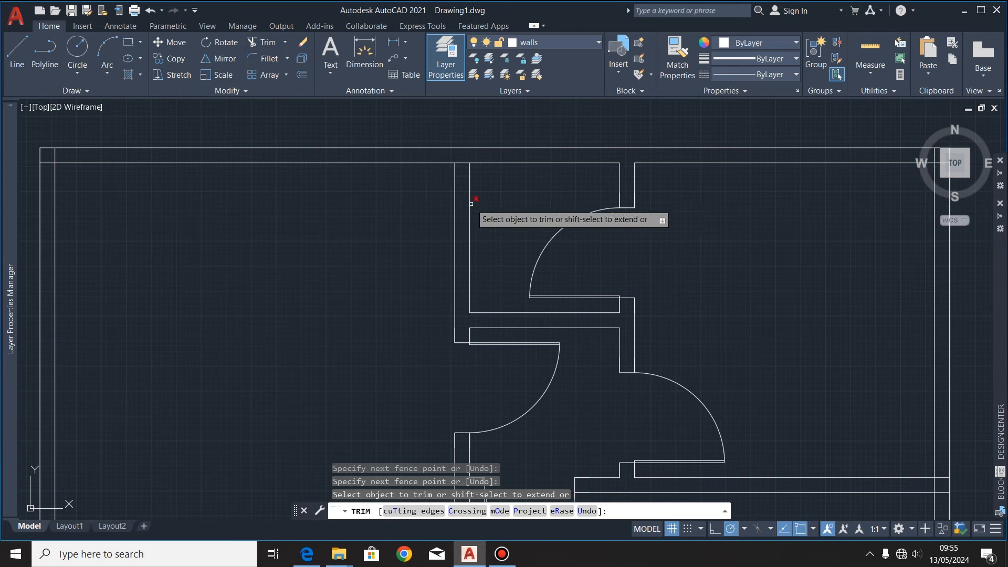
scroll(531, 219, down, 2)
scroll(239, 200, up, 3)
drag(240, 197, 258, 177)
scroll(183, 148, down, 3)
scroll(551, 147, up, 4)
drag(513, 226, 471, 192)
Step: Trim the overlapping lines where the wall between the right-hand bedrooms meets the right exterior wall and at the house's bottom-left corner
scroll(527, 157, down, 4)
scroll(535, 250, up, 3)
mouse_move(471, 236)
mouse_down()
mouse_move(471, 188)
mouse_move(425, 212)
mouse_up()
scroll(553, 184, down, 4)
scroll(604, 282, up, 5)
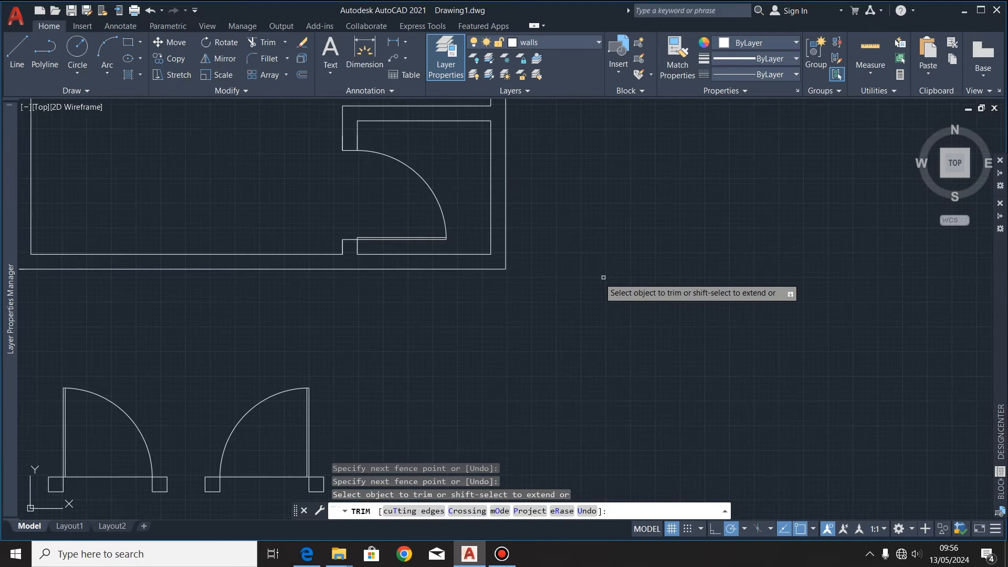
scroll(468, 308, down, 2)
scroll(226, 279, up, 3)
scroll(226, 279, up, 5)
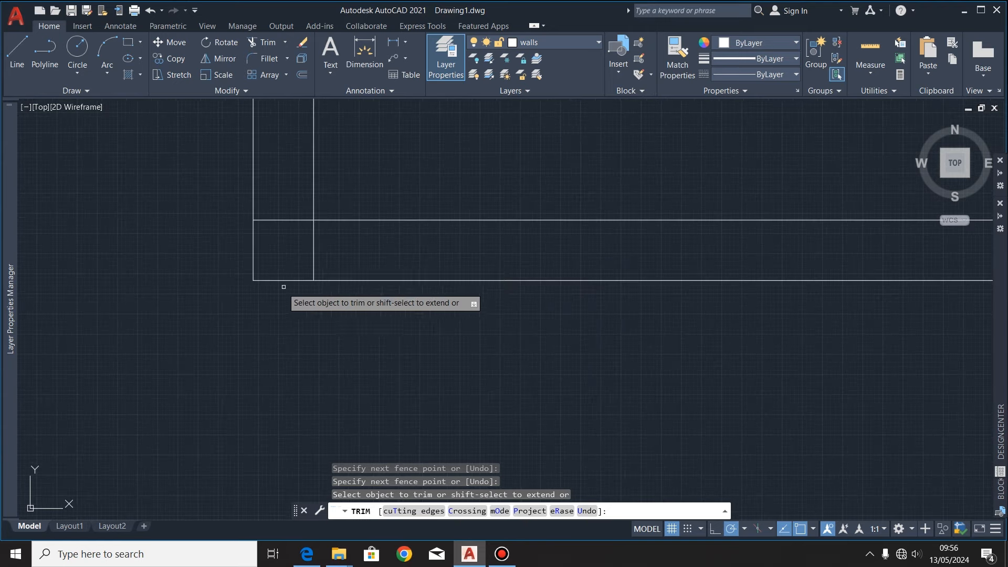
drag(325, 262, 287, 224)
scroll(180, 283, down, 4)
scroll(415, 332, down, 2)
scroll(423, 344, down, 4)
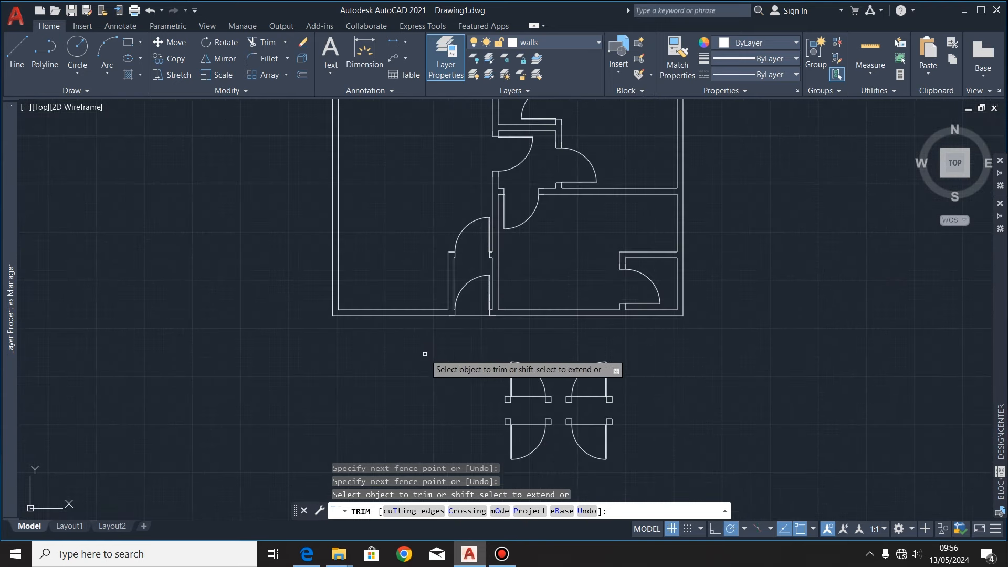
scroll(438, 210, up, 8)
scroll(439, 163, down, 7)
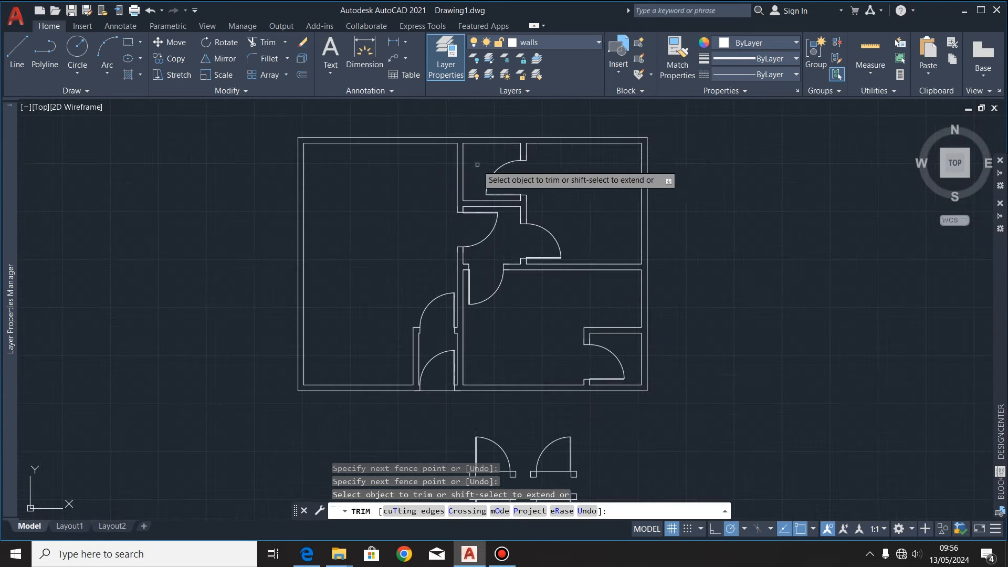
key(Escape)
Step: Select the set of four spare door symbols below the house plan
scroll(488, 340, up, 2)
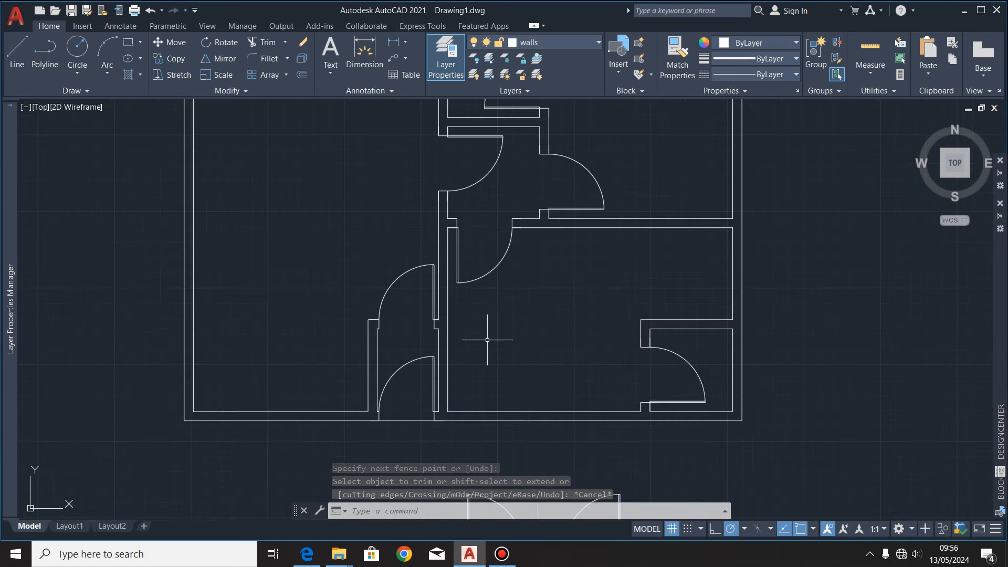
scroll(487, 340, down, 4)
click(564, 393)
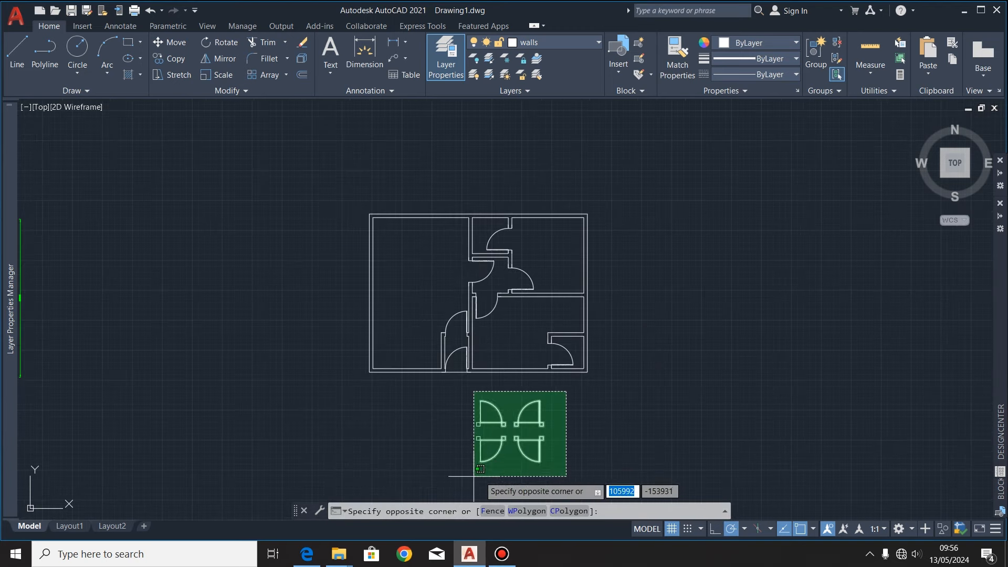
Step: Delete the four spare door symbols below the floor plan
click(459, 481)
key(Delete)
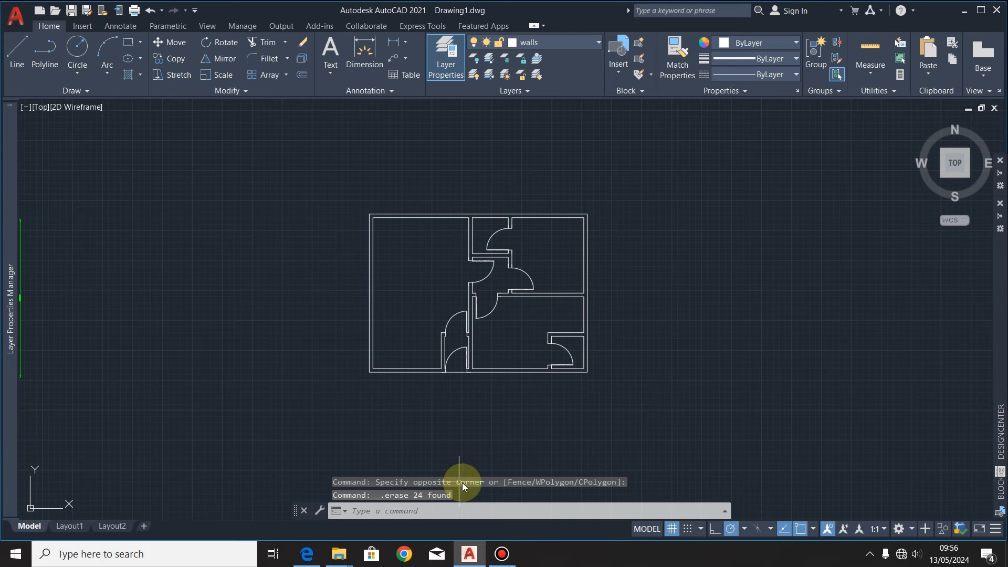
Step: Select the upper W/C door and the door between living room and corridor, including their jamb lines
scroll(551, 126, up, 6)
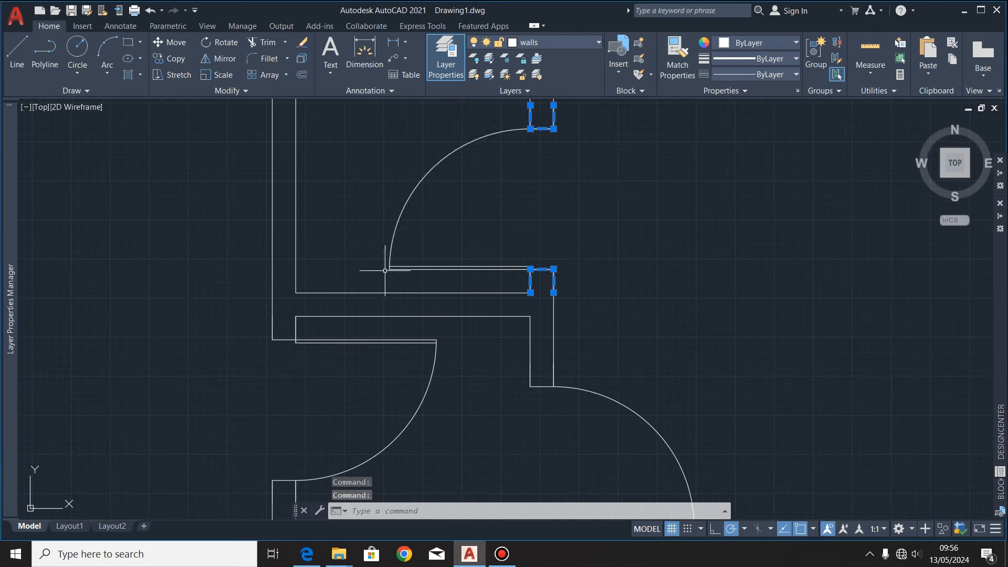
click(441, 116)
click(378, 278)
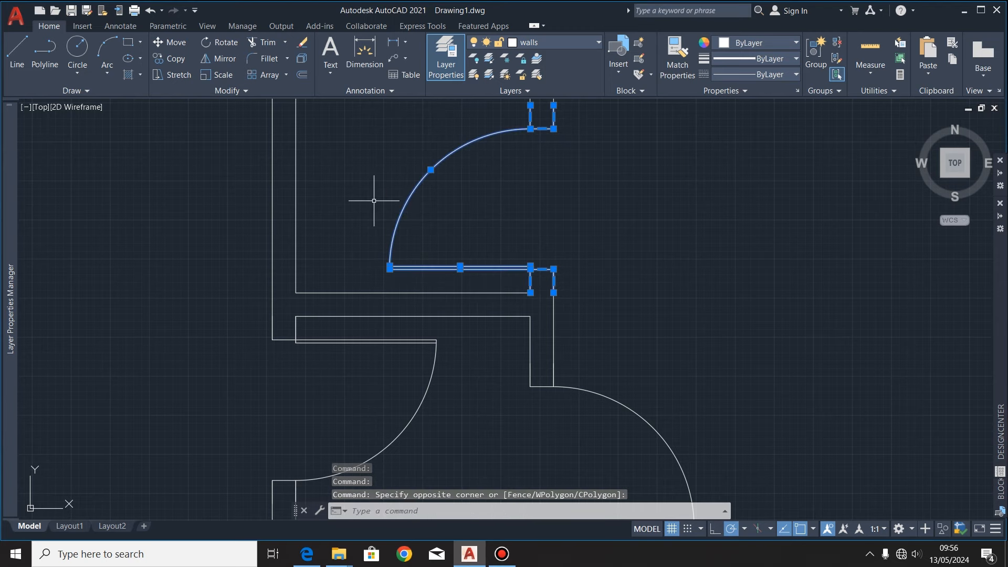
scroll(371, 202, down, 4)
scroll(349, 263, up, 4)
click(609, 226)
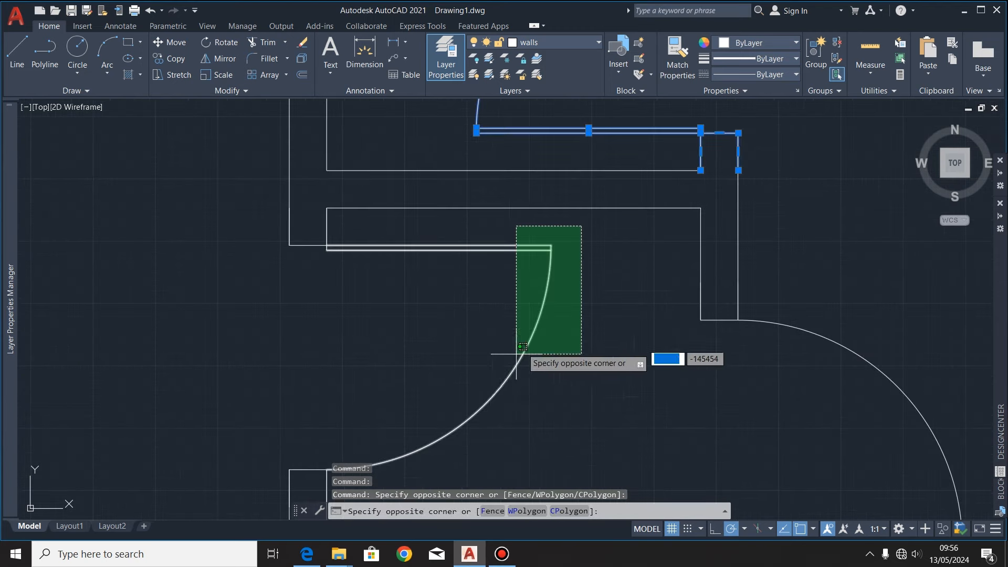
click(483, 389)
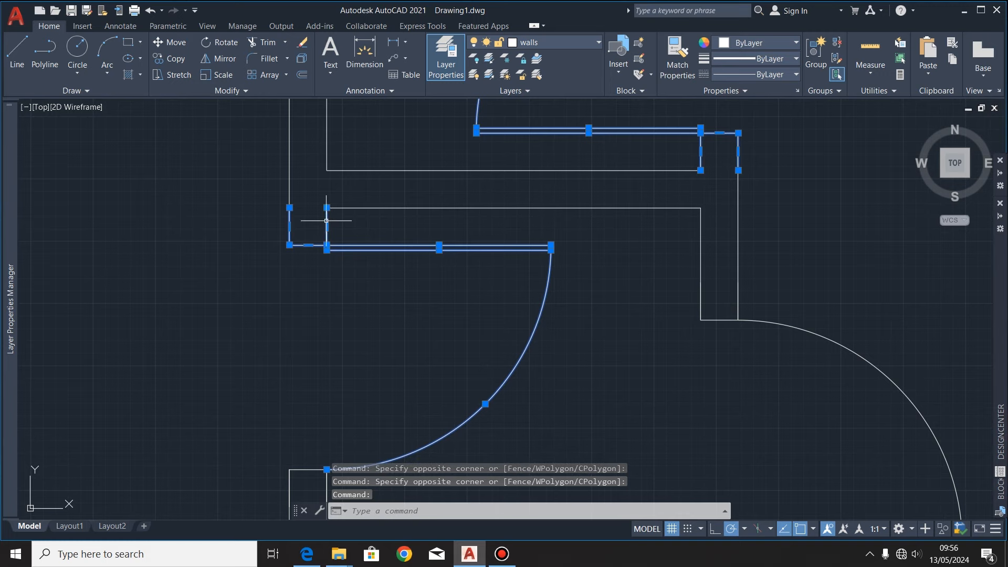
scroll(362, 230, down, 3)
scroll(353, 343, up, 3)
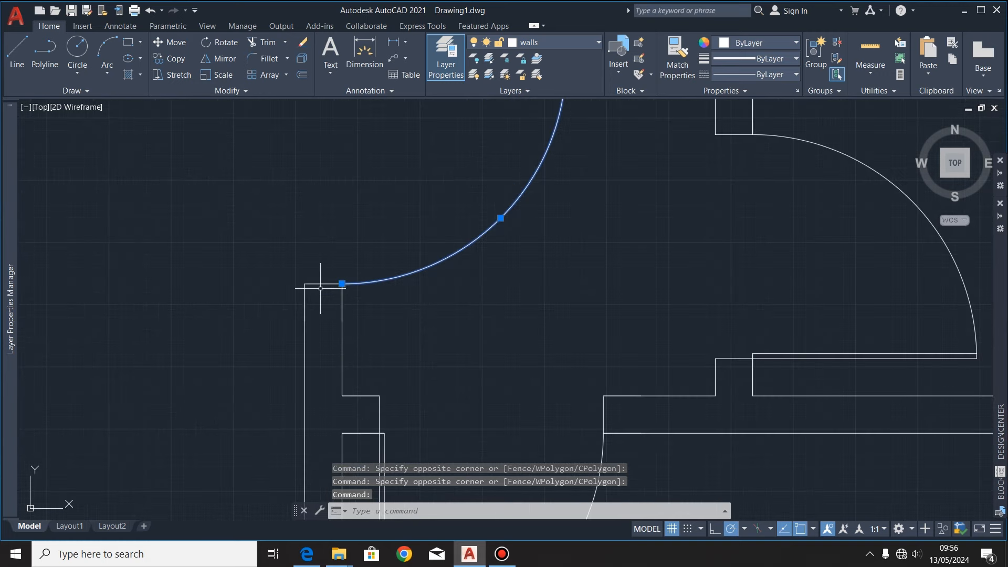
click(320, 284)
Step: Add the two bedroom doors off the corridor and their jamb lines to the selection
scroll(218, 335, down, 6)
scroll(326, 328, up, 2)
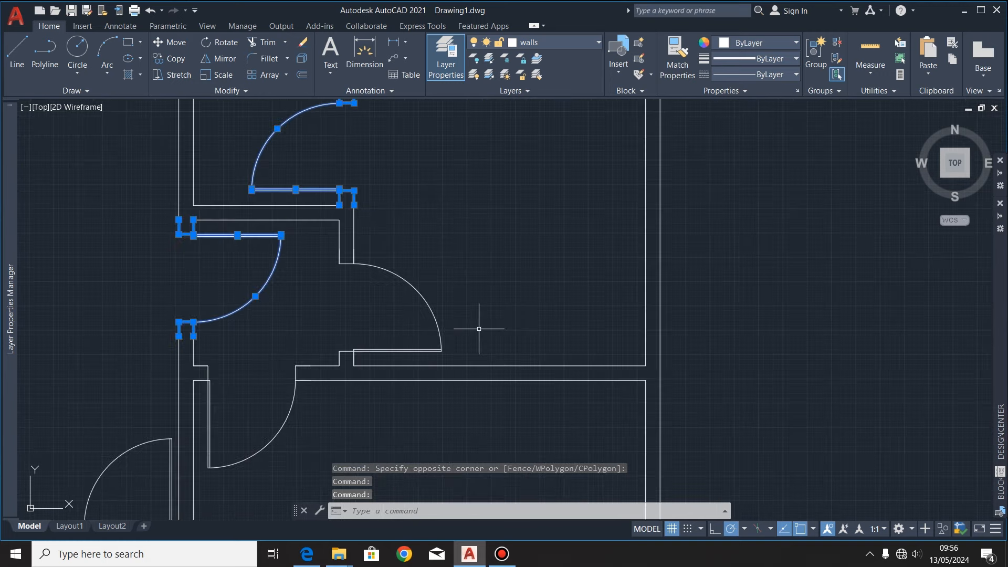
click(484, 275)
click(400, 349)
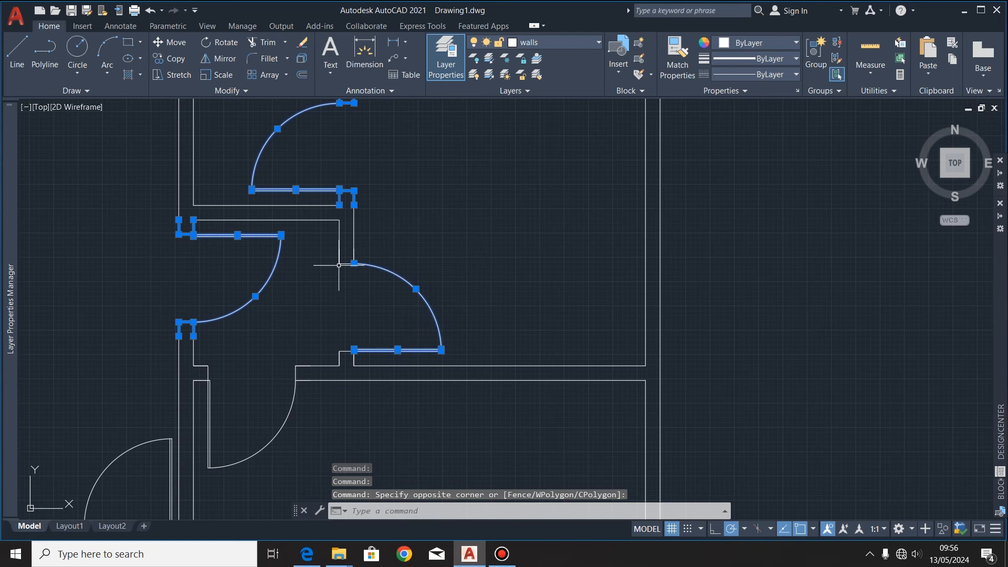
click(338, 265)
scroll(493, 306, down, 4)
scroll(395, 375, up, 4)
click(464, 325)
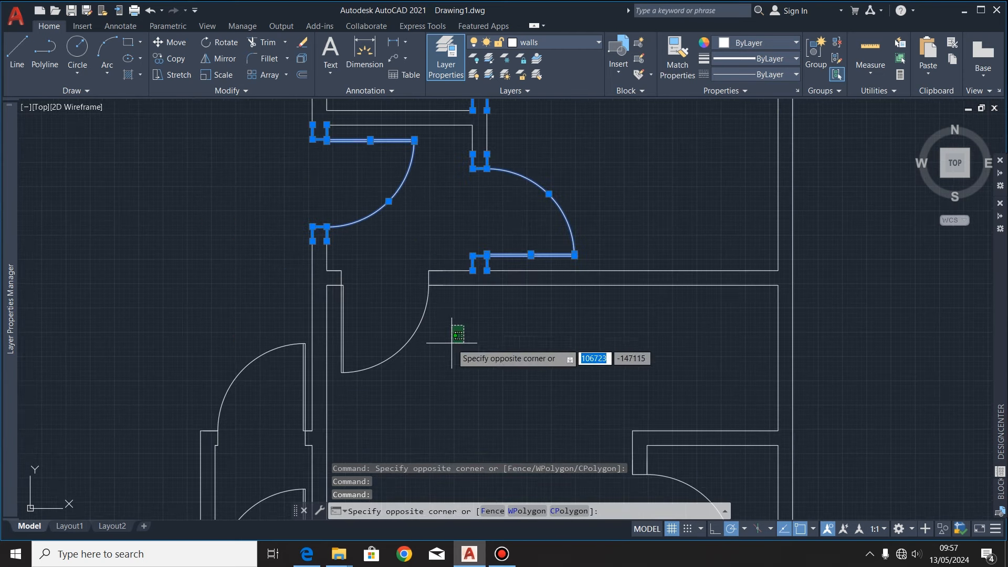
click(337, 395)
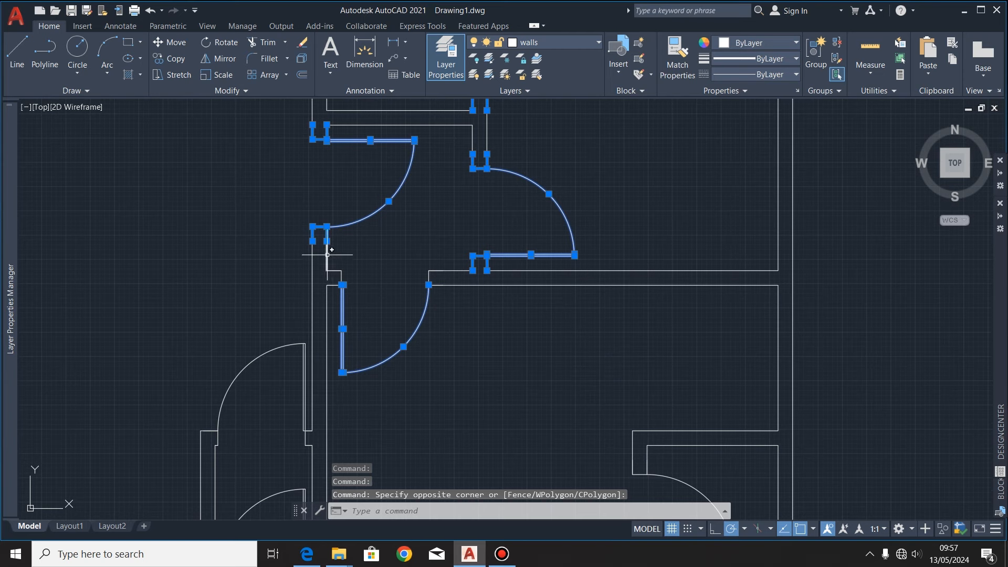
click(337, 270)
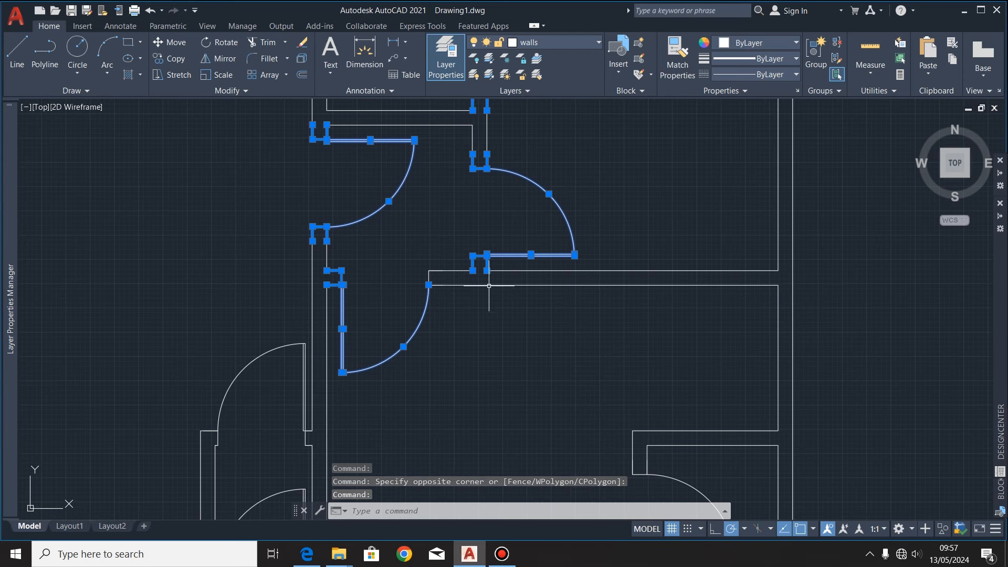
click(436, 270)
Step: Add the inner entrance-lobby door and its jamb lines to the selection
scroll(246, 404, up, 5)
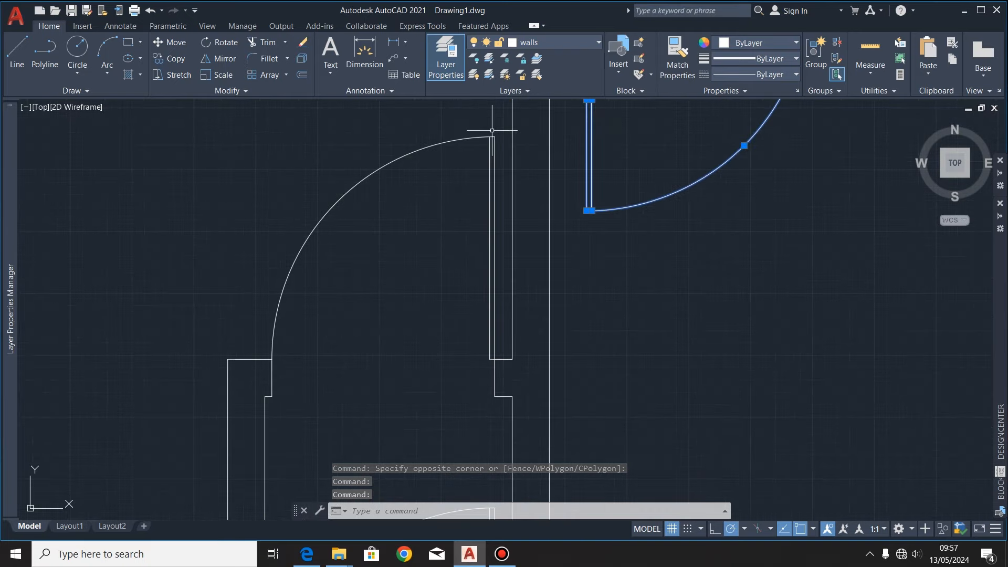
click(496, 124)
click(256, 366)
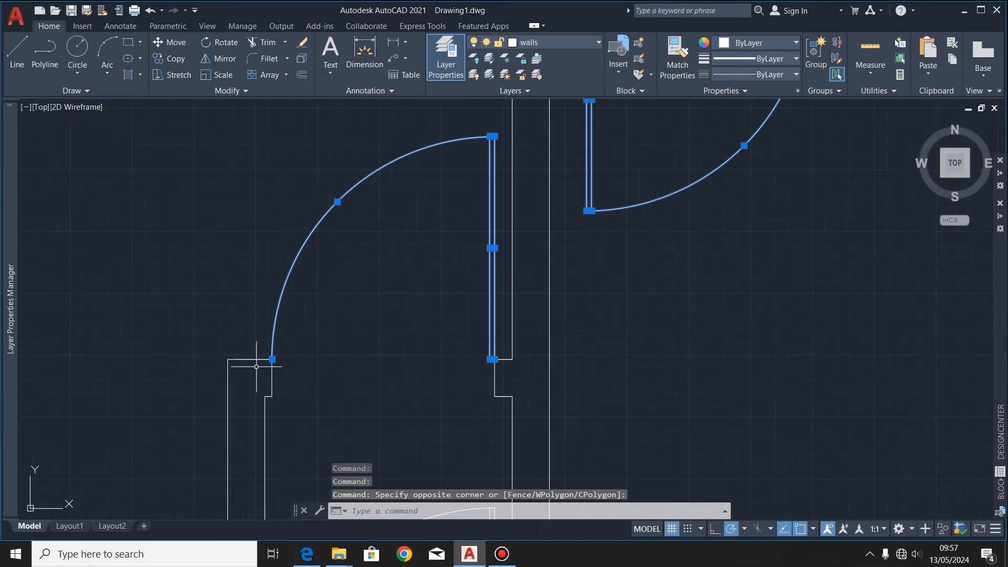
click(268, 389)
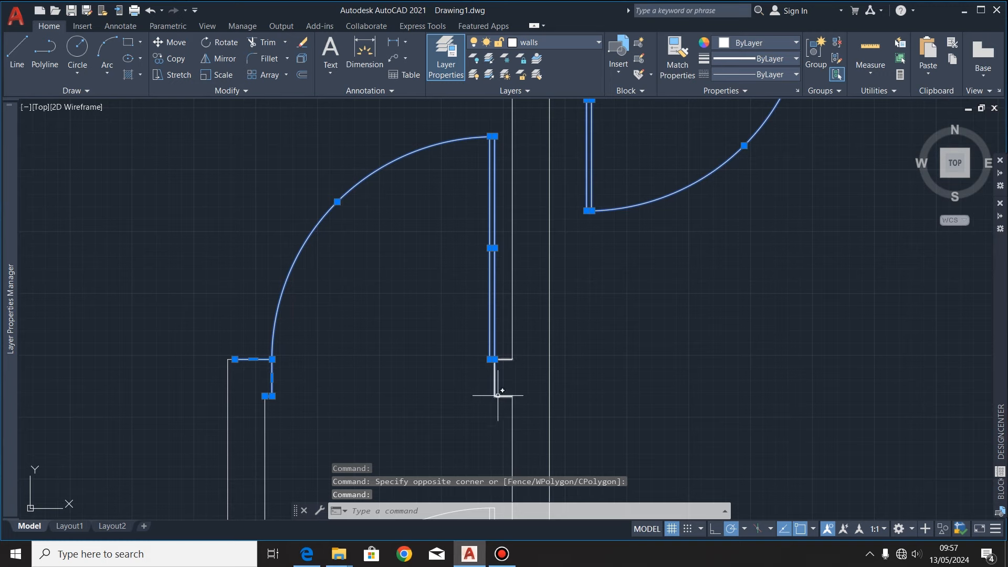
scroll(315, 371, down, 6)
key(Escape)
Step: Add the front entrance door and the lower W/C door with jambs, then assign all selected doors to the doors layer
scroll(354, 405, up, 6)
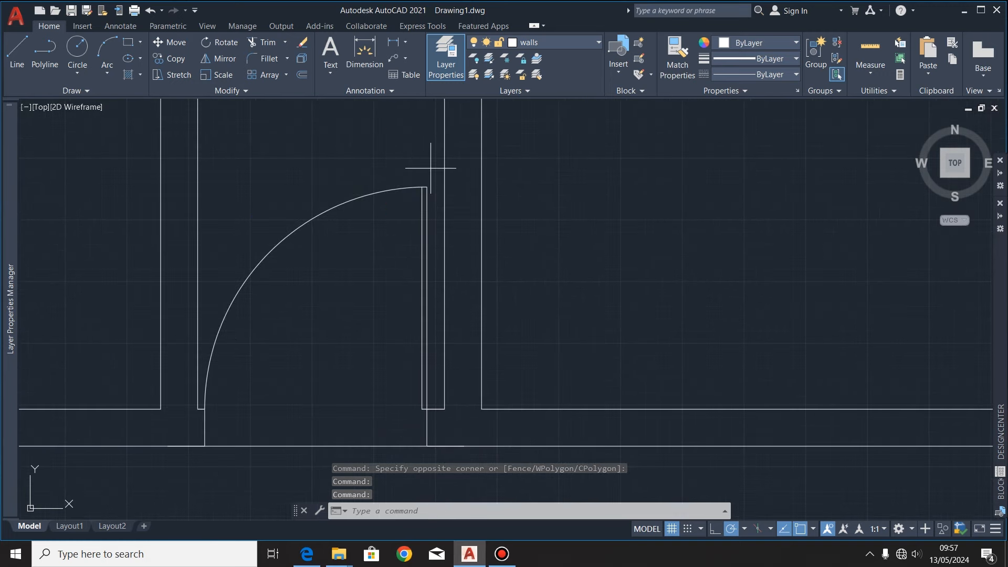
click(431, 168)
click(221, 412)
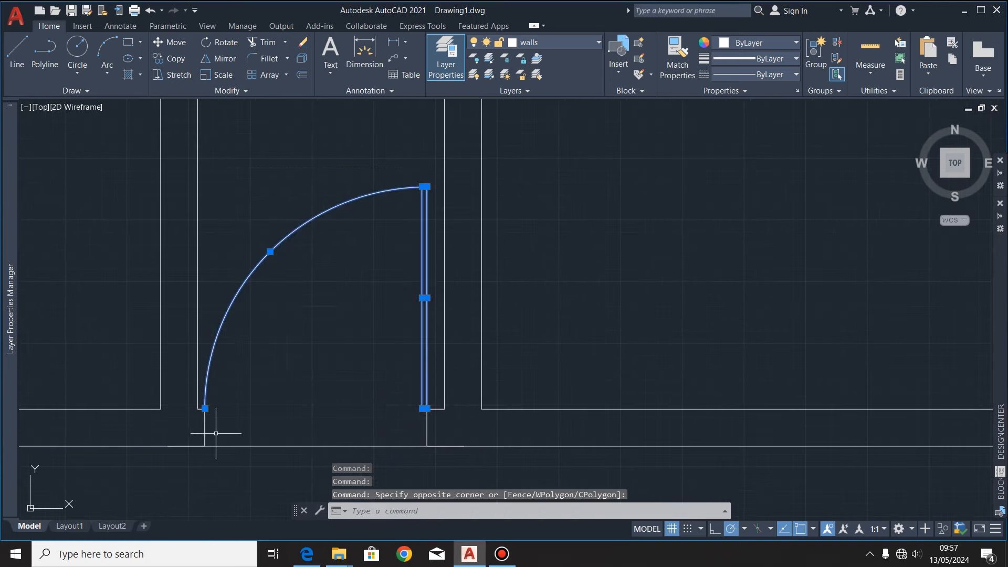
click(206, 434)
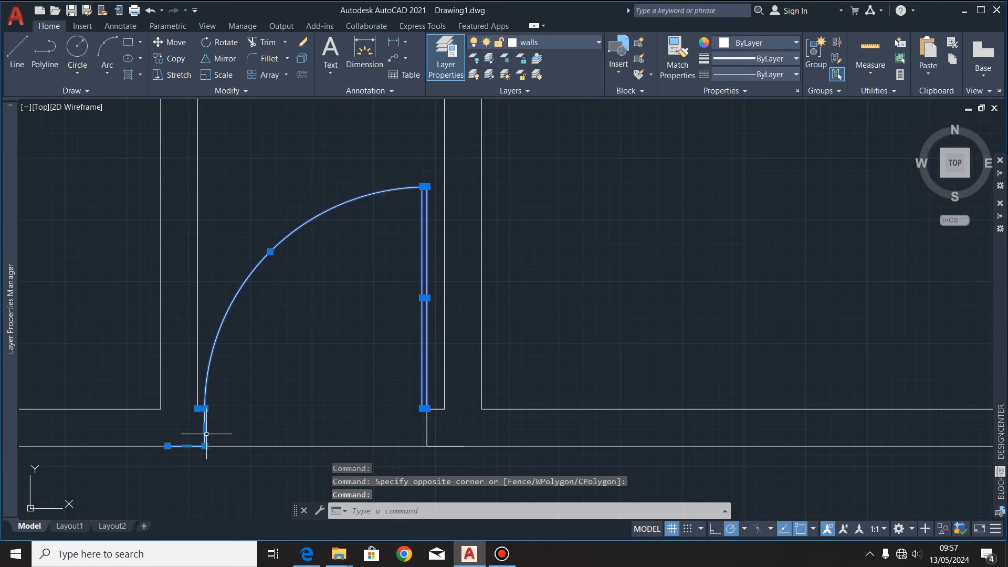
click(427, 436)
scroll(256, 372, down, 3)
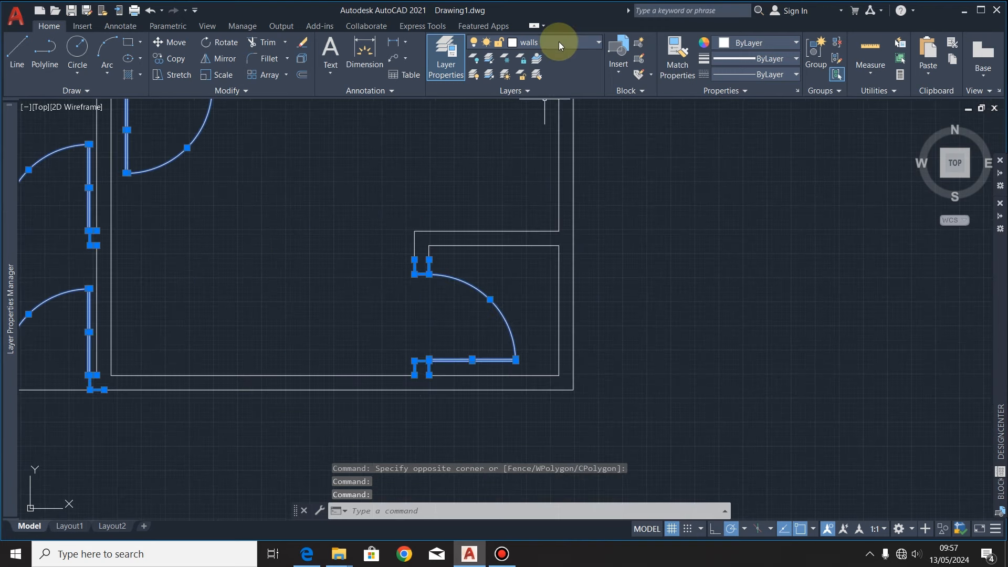
click(558, 42)
key(Escape)
scroll(482, 225, down, 5)
click(544, 235)
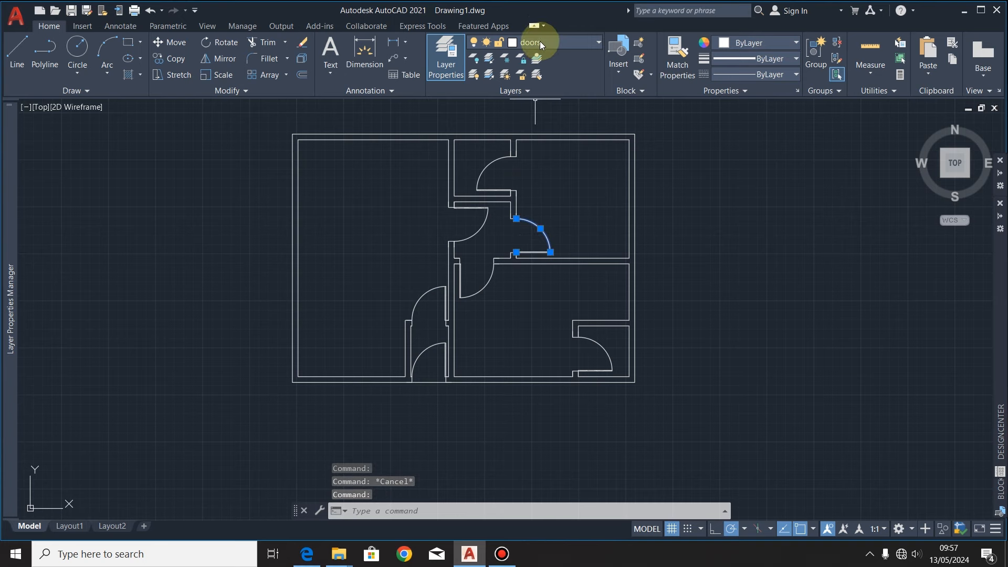
key(Escape)
Step: Make the window layer current
scroll(491, 346, down, 2)
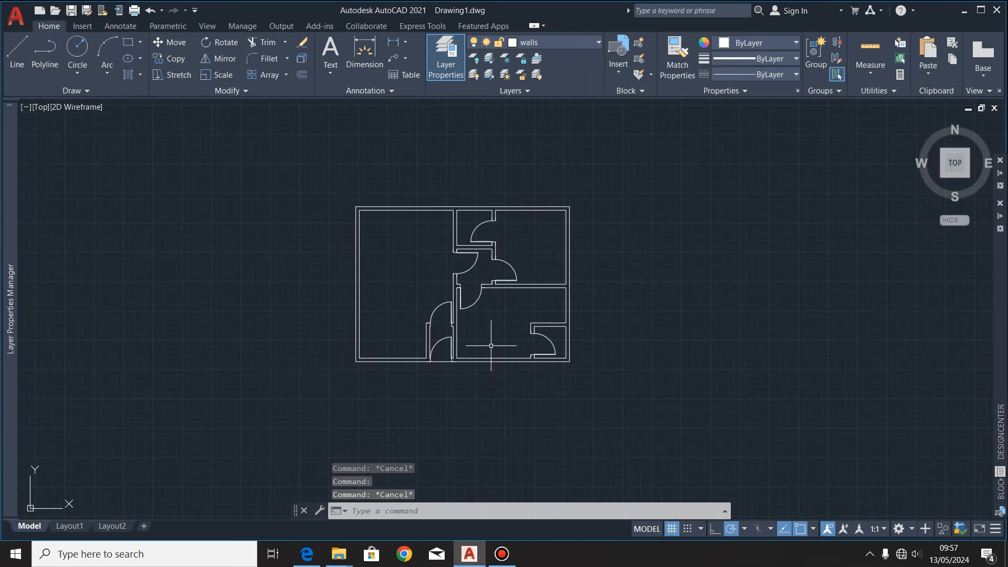
click(562, 42)
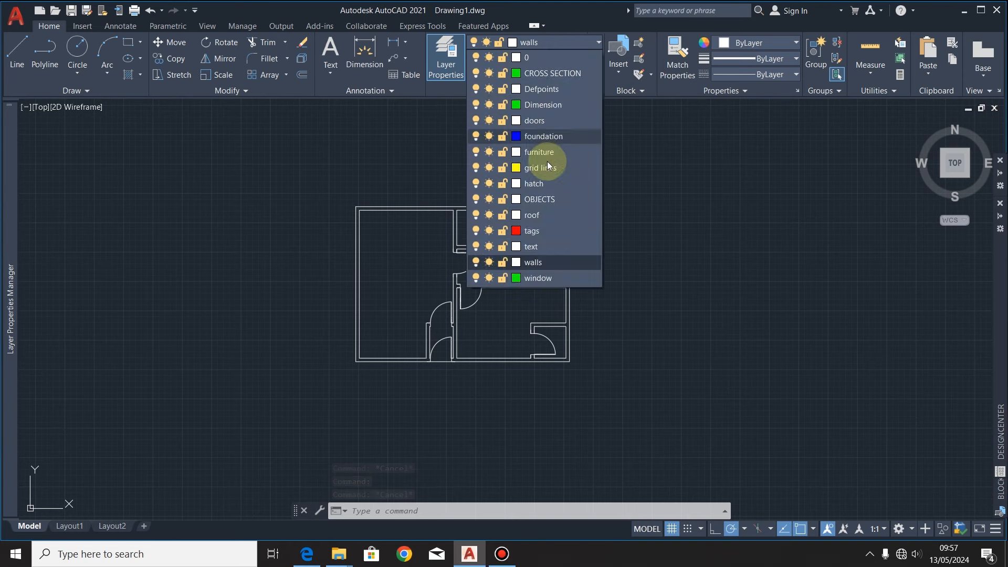
click(536, 277)
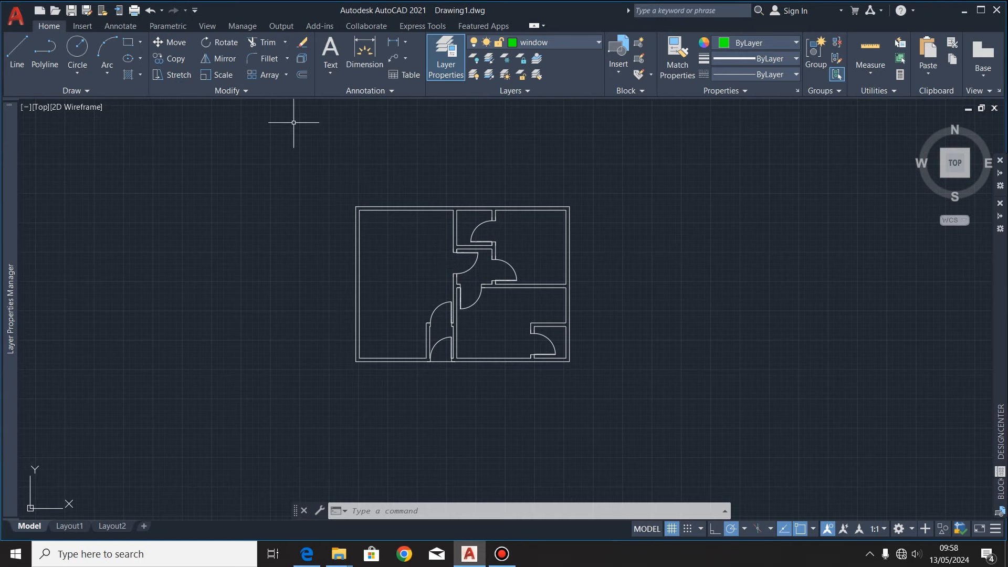
Step: Measure the width of the W1 kitchen window in the reference floor plan with the Dimension tool
scroll(293, 124, down, 3)
scroll(386, 225, up, 5)
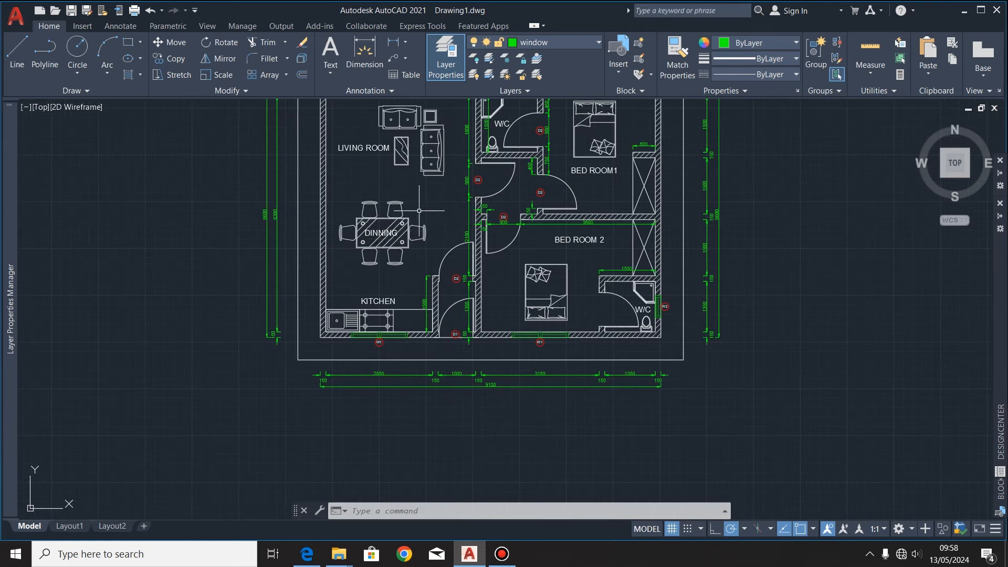
scroll(394, 364, up, 6)
scroll(384, 318, down, 2)
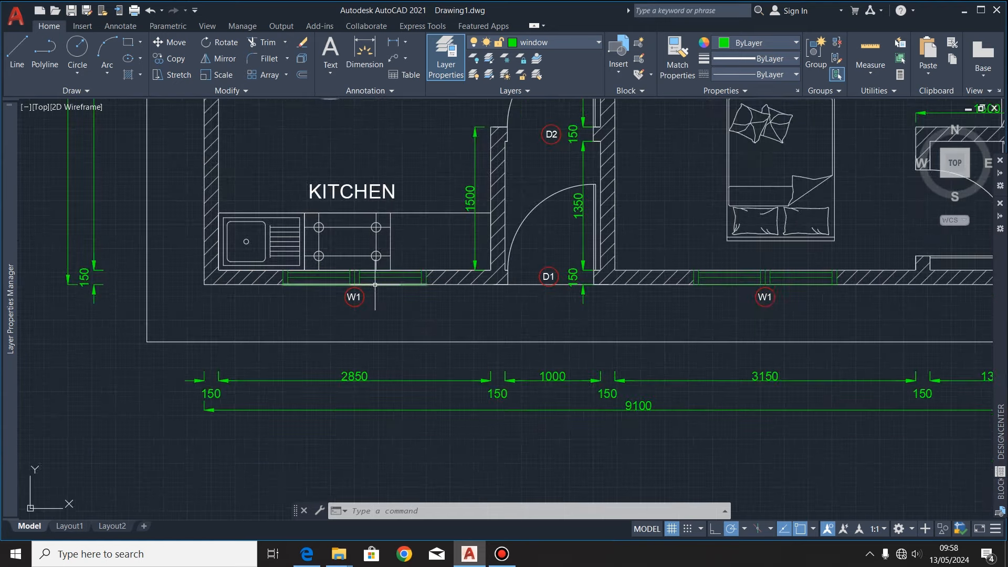
scroll(393, 293, up, 4)
click(364, 54)
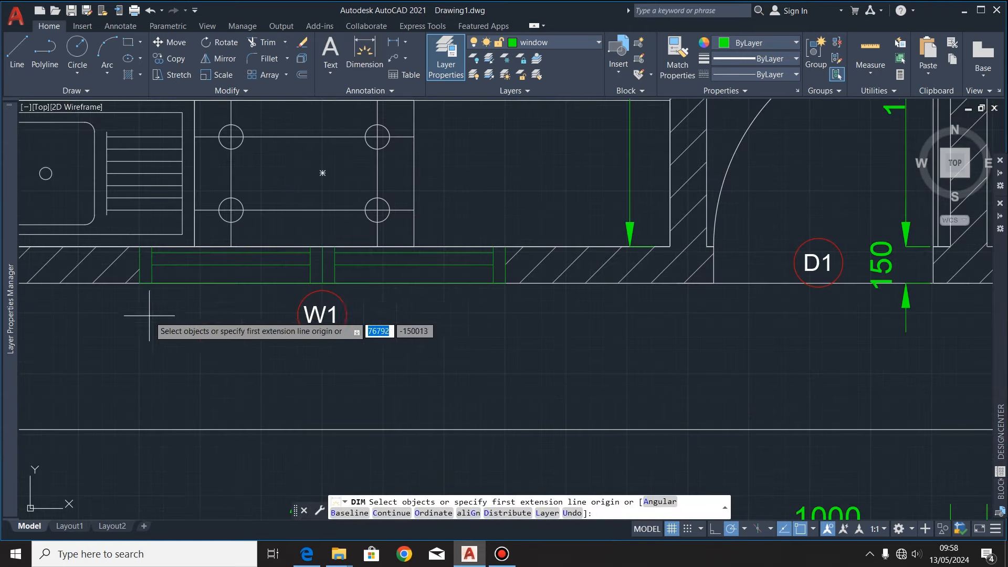
click(141, 283)
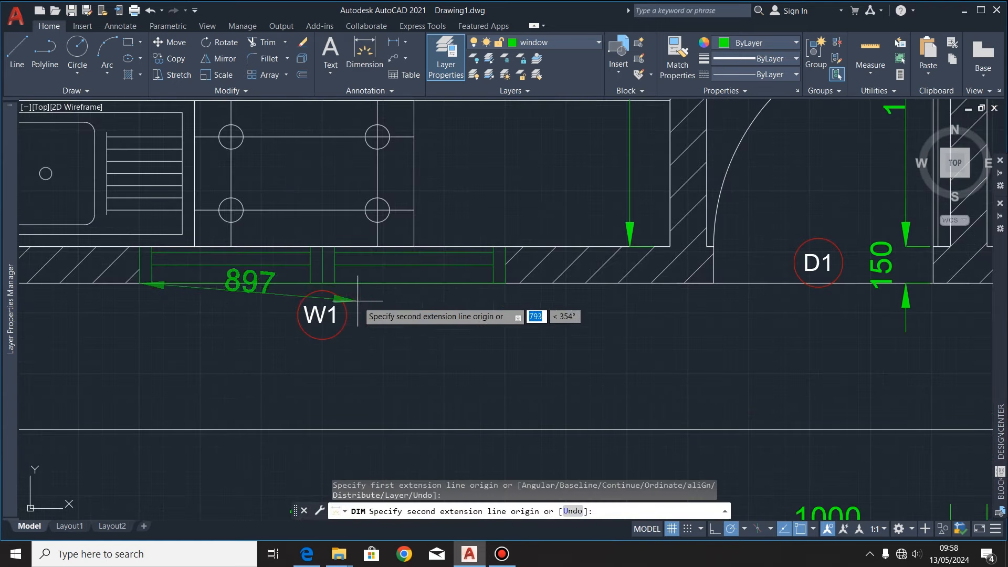
click(503, 284)
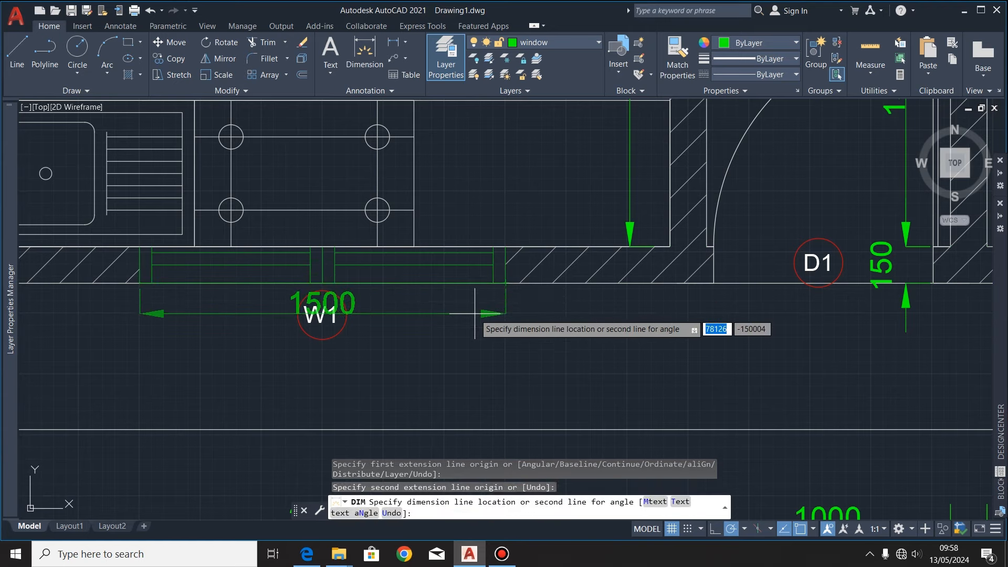
key(Escape)
Step: Draw a 1500 by 150 rectangle in the empty area below the new floor plan and explode it
scroll(83, 364, down, 8)
scroll(82, 364, down, 4)
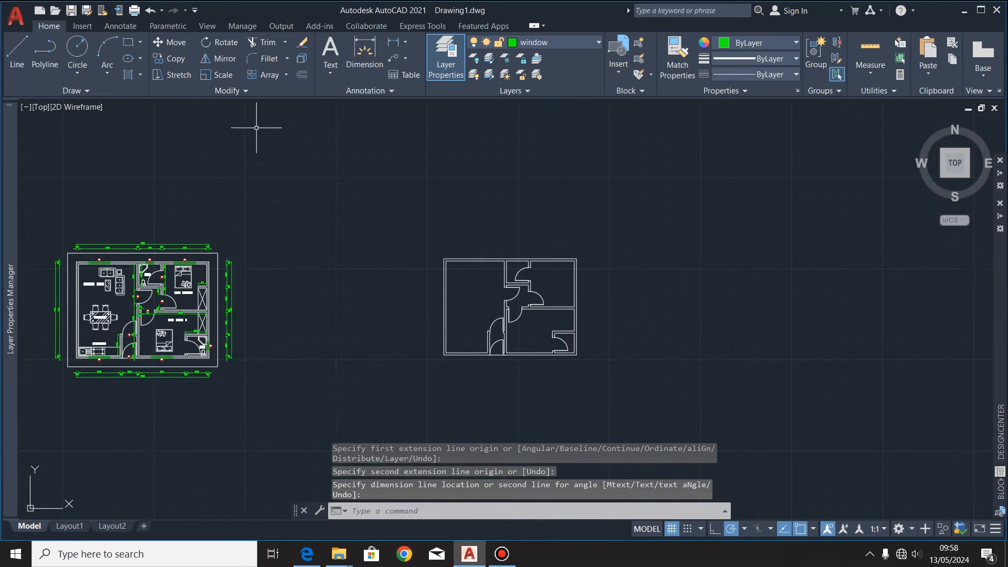
click(128, 42)
scroll(473, 409, up, 3)
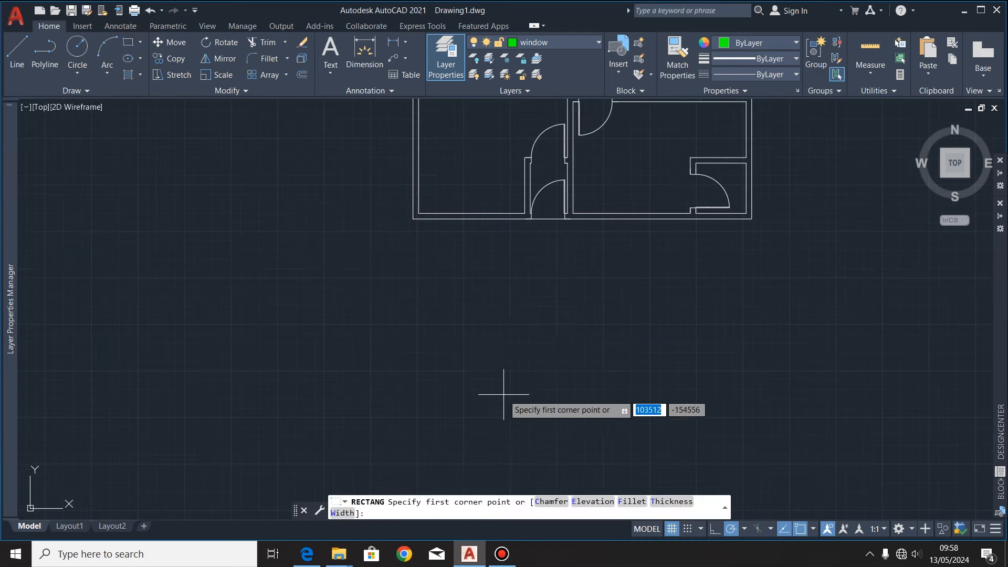
click(469, 260)
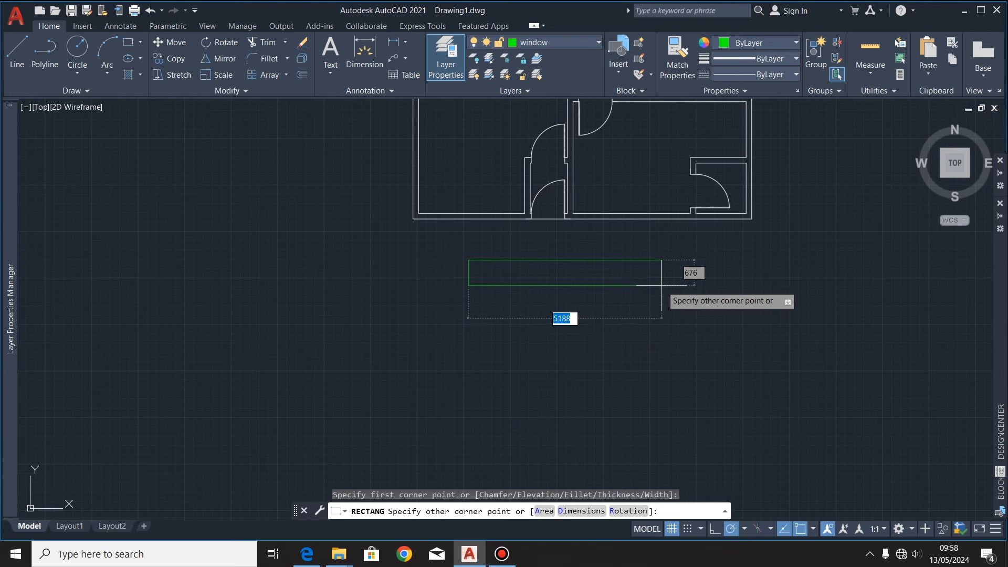
text(1500)
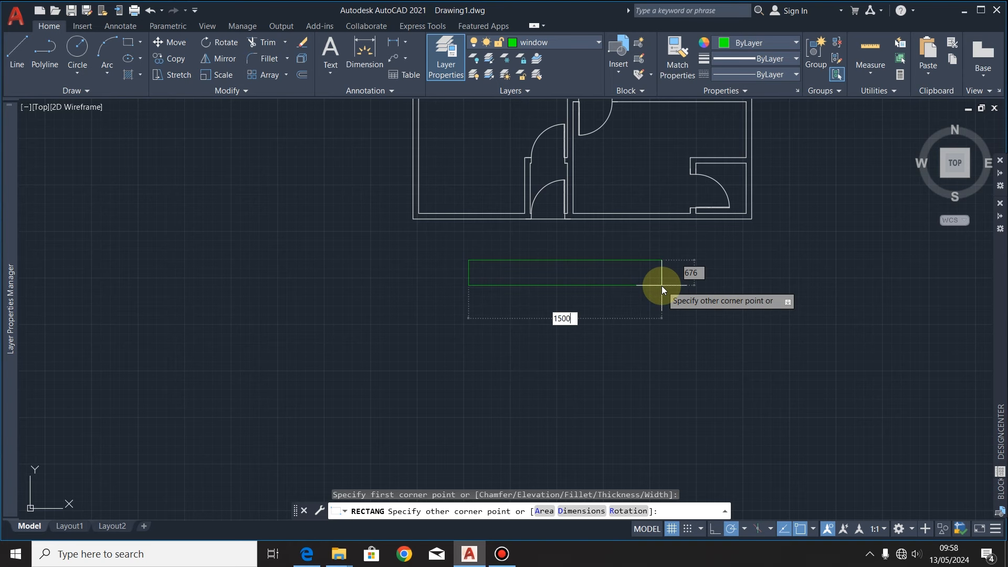
key(Tab)
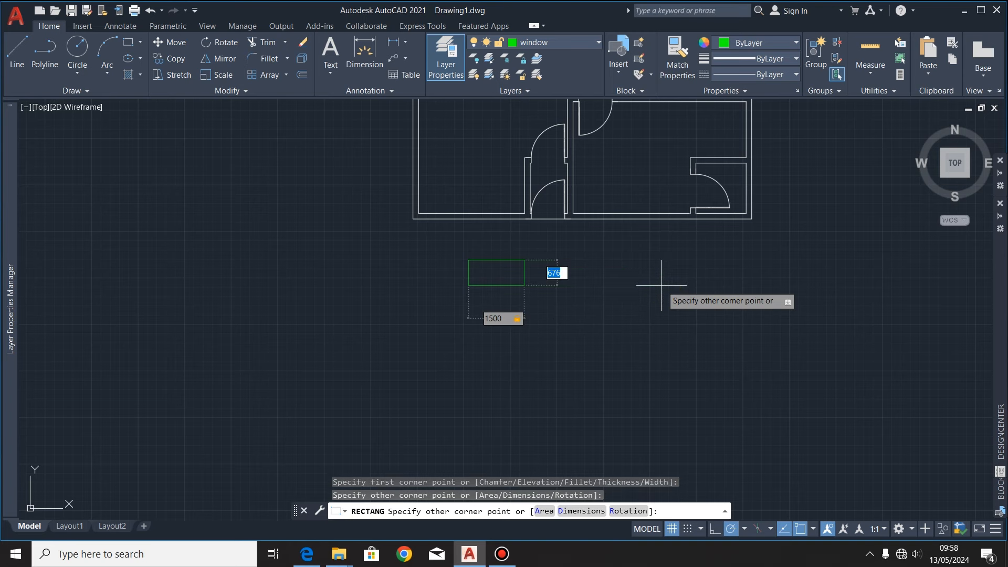
text(1)
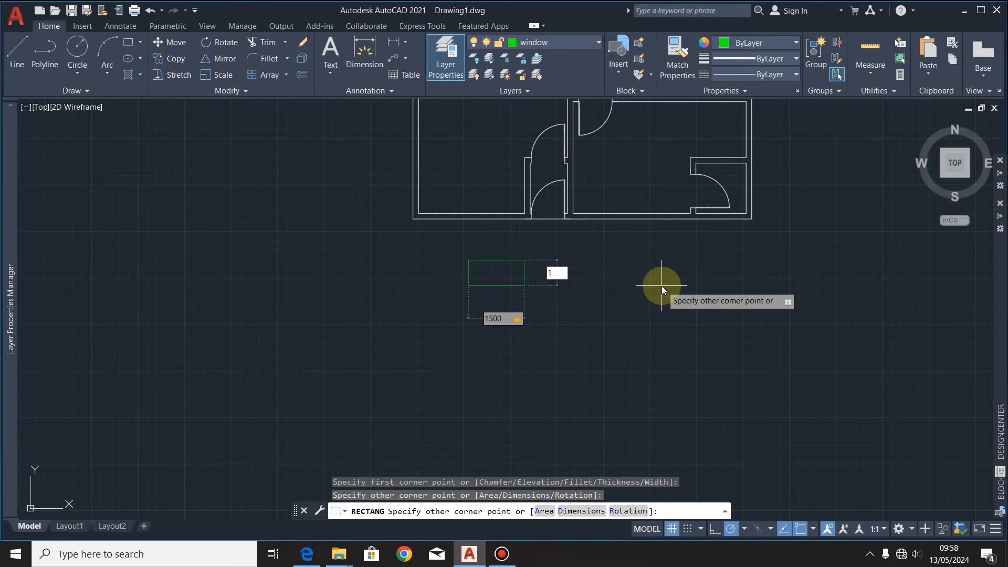
text(50)
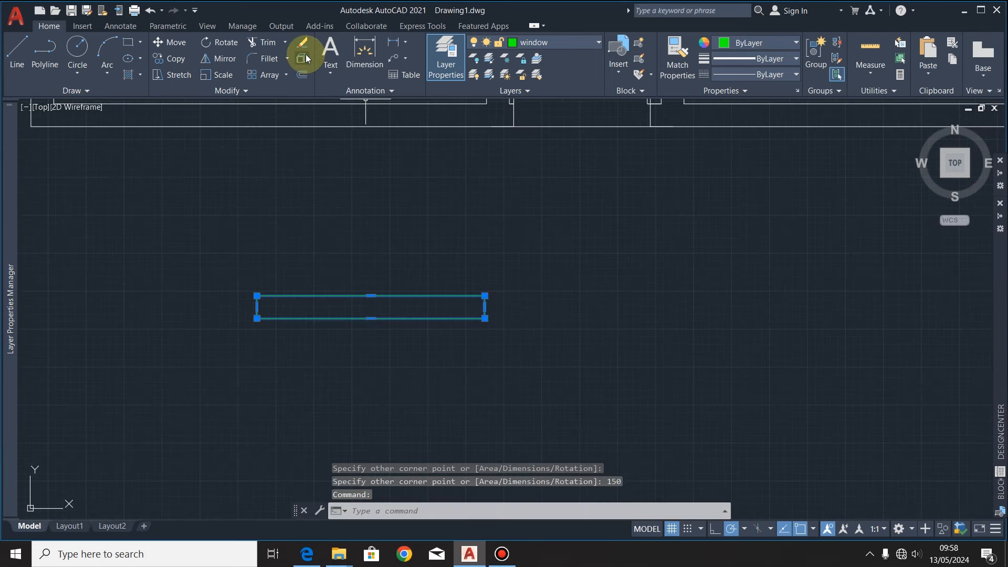
click(305, 56)
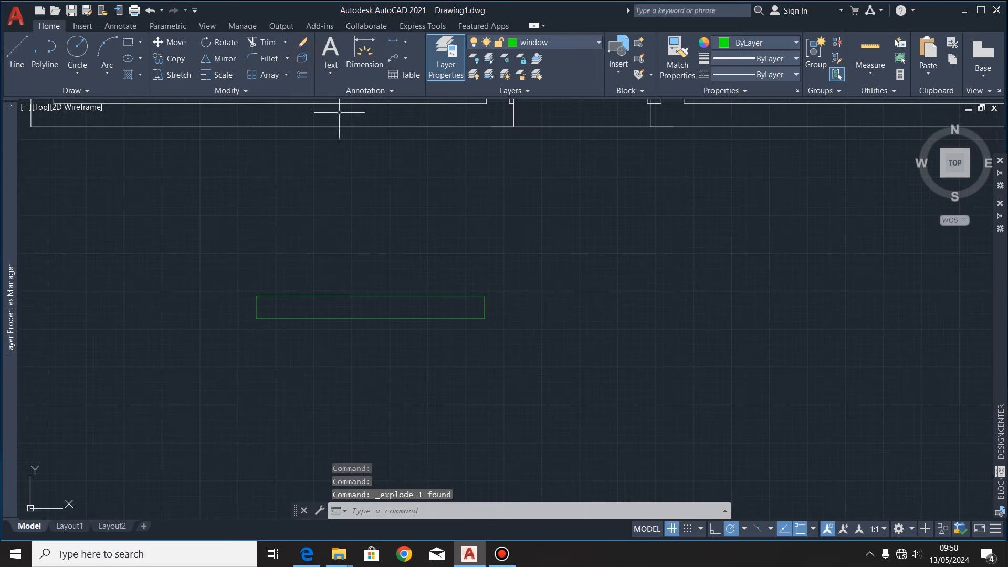
Step: Offset the window rectangle's lower edge 75 upward, and offset the resulting middle line 50 upward
scroll(654, 347, up, 2)
click(596, 350)
click(302, 73)
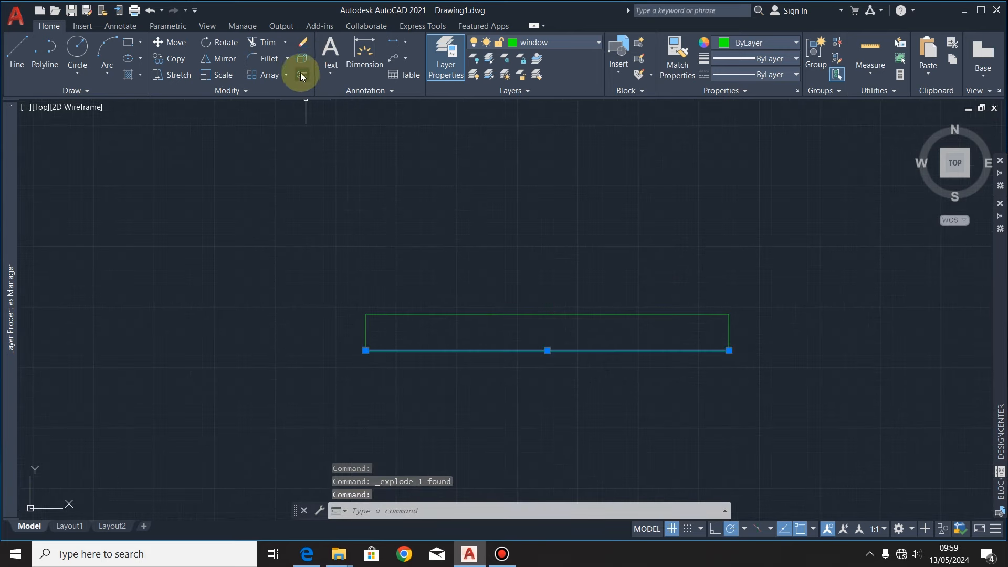
click(547, 350)
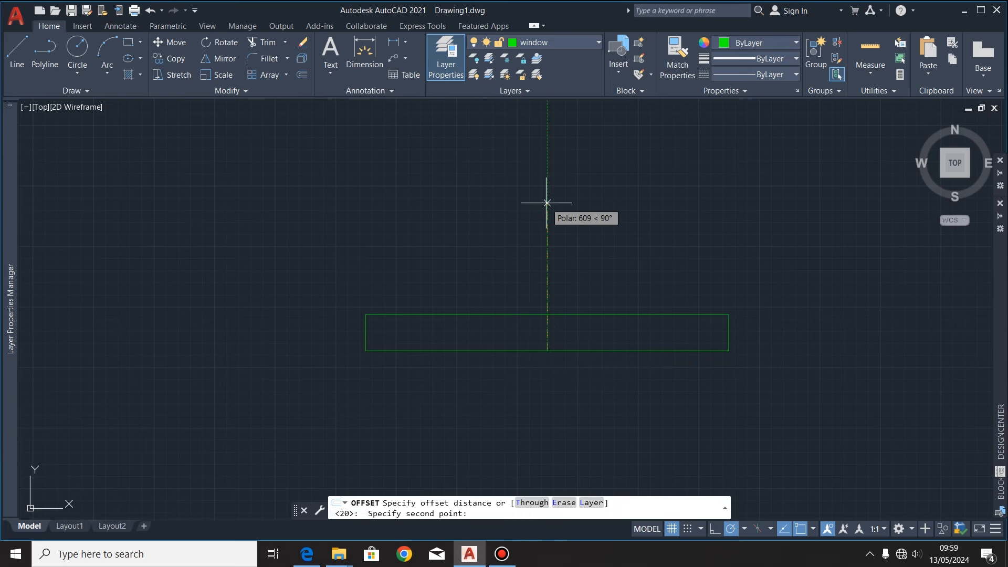
text(75)
key(Return)
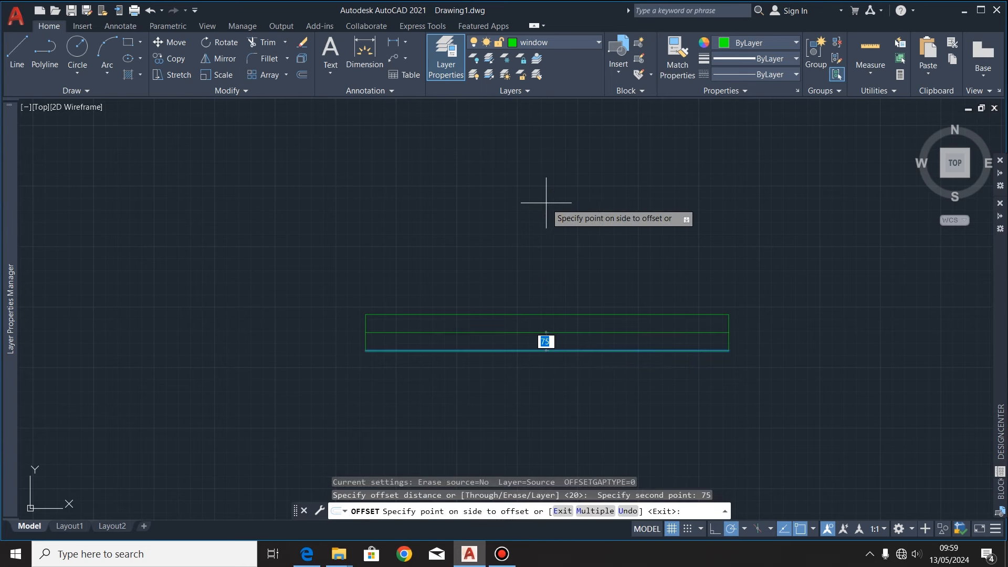
click(546, 203)
click(548, 331)
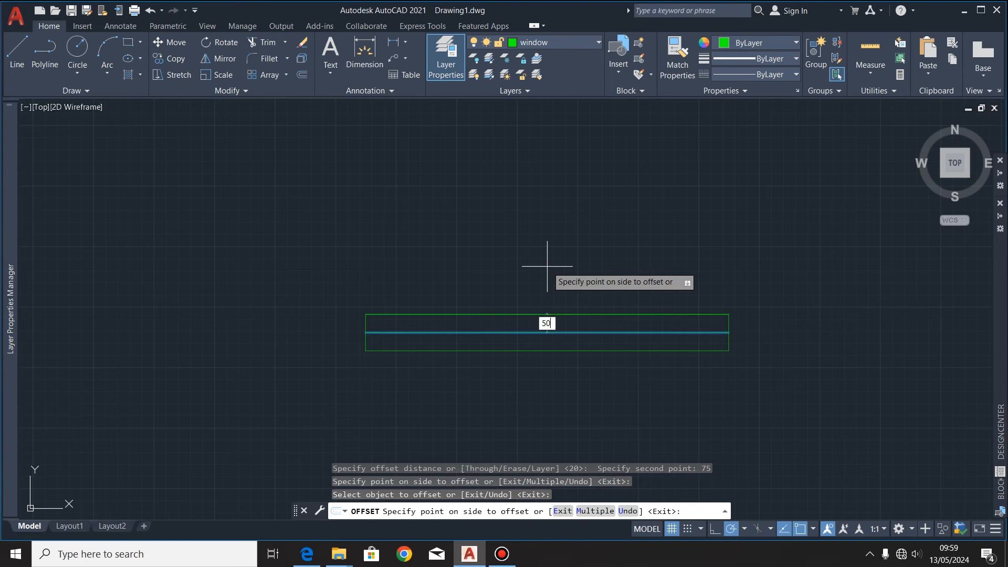
text(50)
key(Return)
Step: Offset the rectangle's left and right edges 50 inward to form the window's end frames
click(365, 338)
click(404, 341)
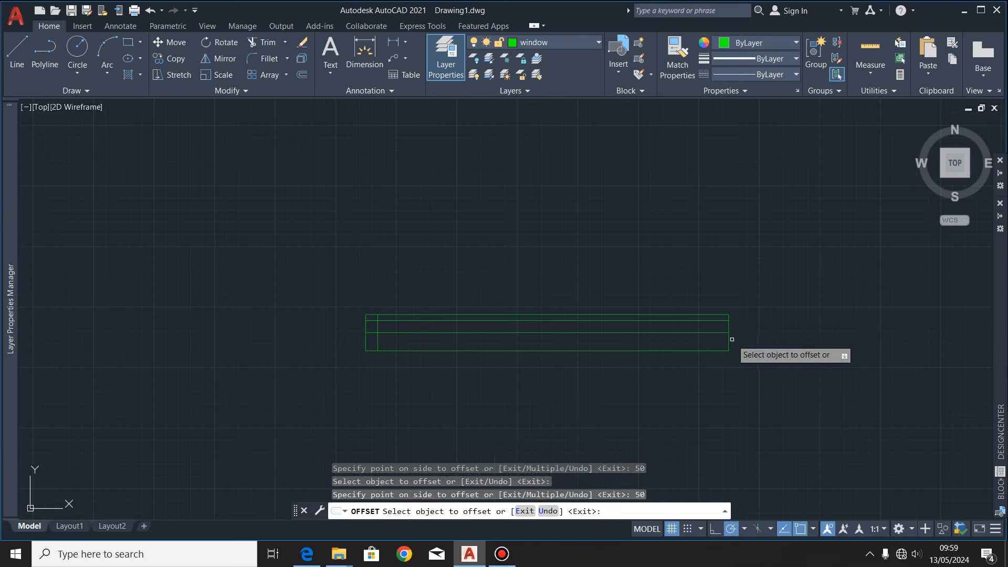
click(728, 338)
click(716, 339)
Step: Pick the rectangle's left edge for offsetting, and calculate 1500 ÷ 2 in the Windows Calculator
click(365, 346)
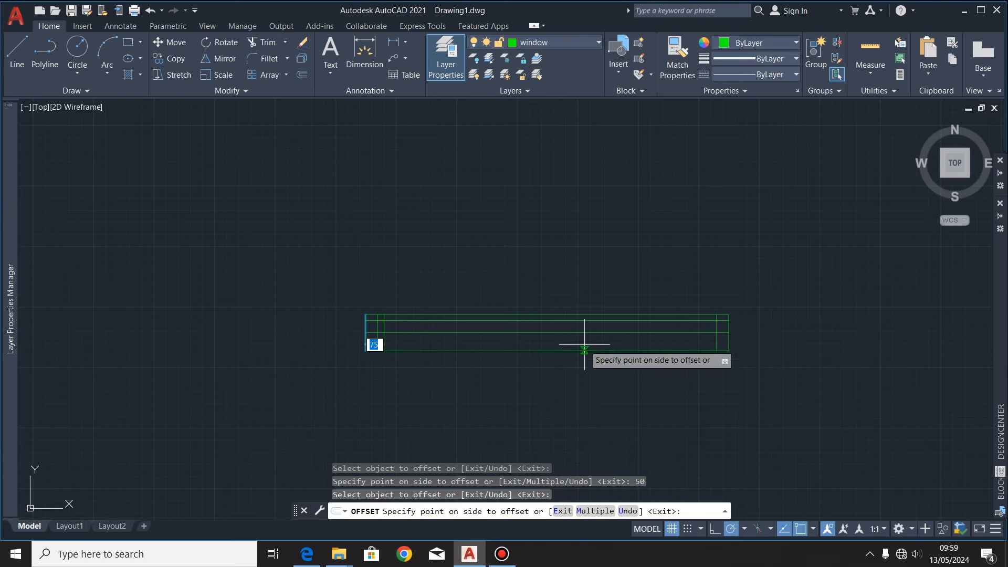
click(159, 555)
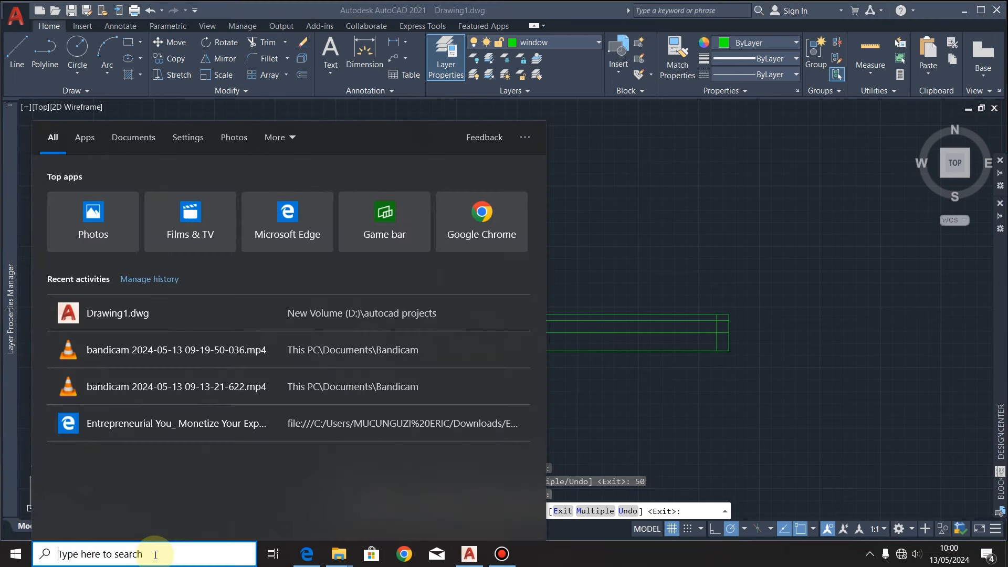
text(cal)
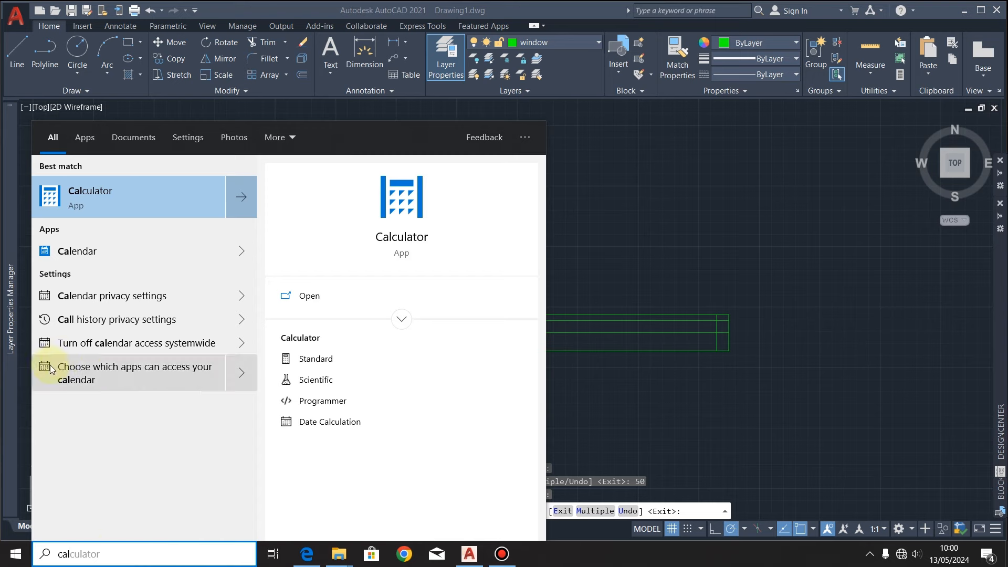
click(166, 200)
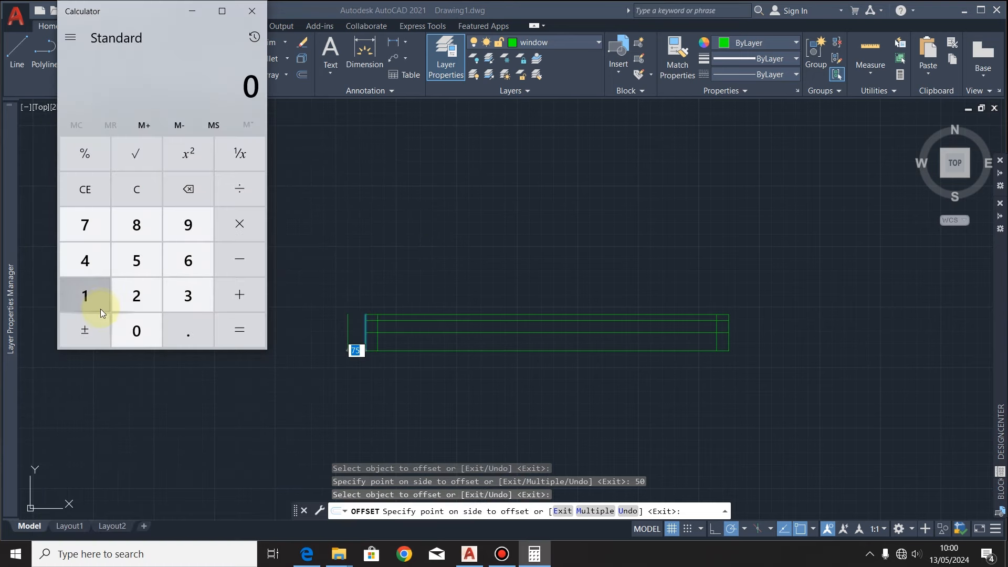
click(100, 308)
click(140, 261)
double_click(138, 334)
click(242, 186)
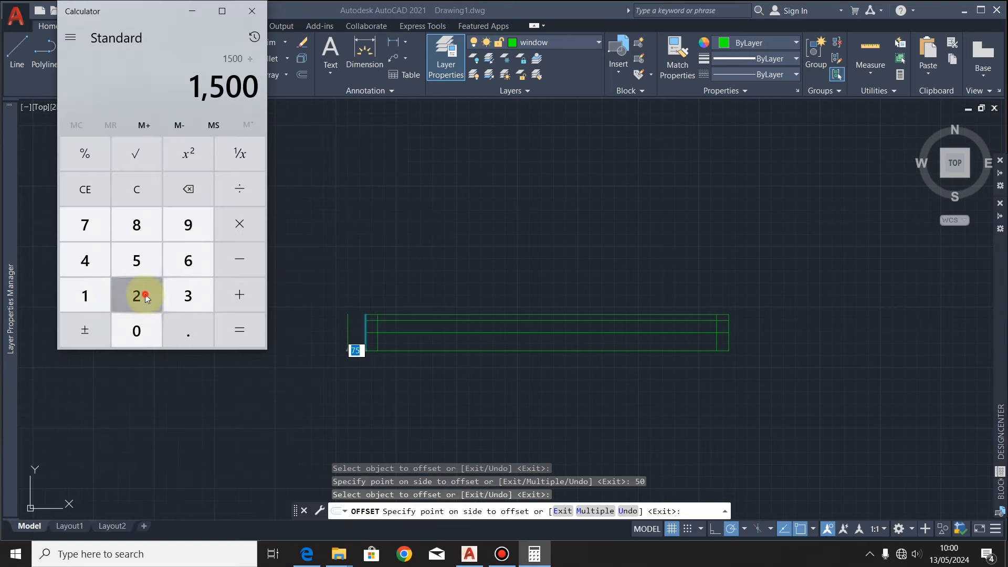
click(145, 297)
click(239, 331)
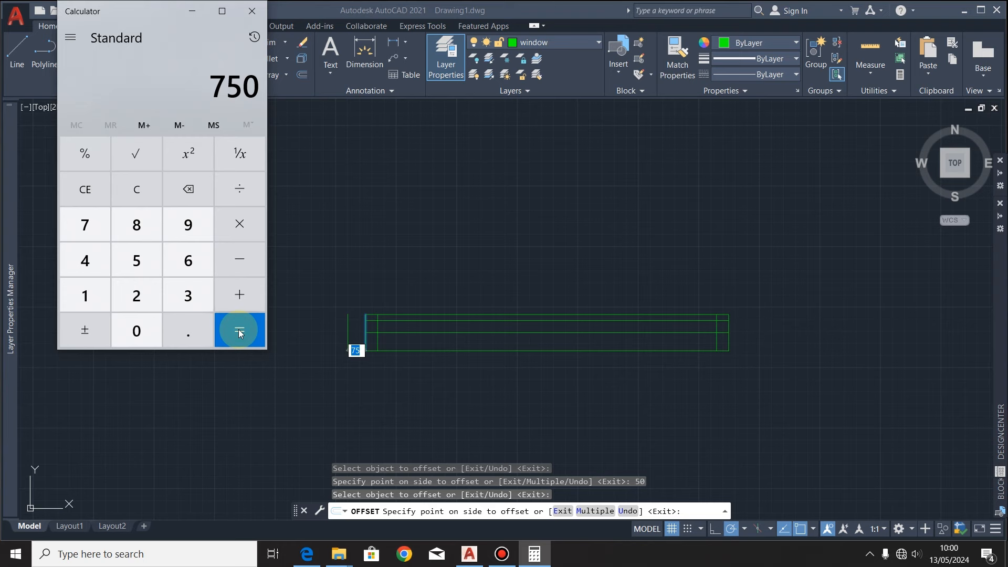
click(190, 16)
Step: Offset the rectangle's left edge 750 inward to place a vertical centre line in the window
scroll(368, 346, up, 5)
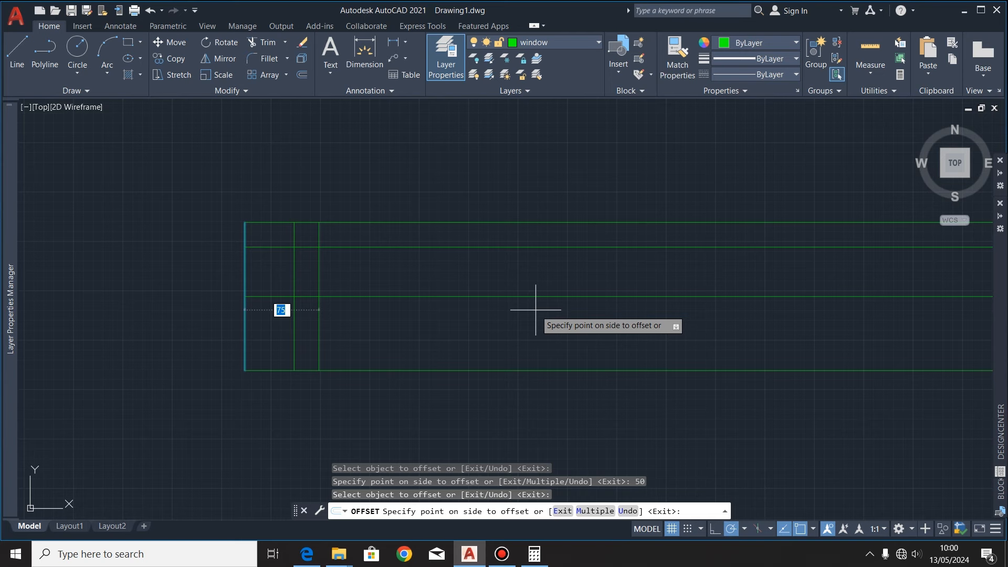
key(Return)
middle_drag(535, 310, 318, 308)
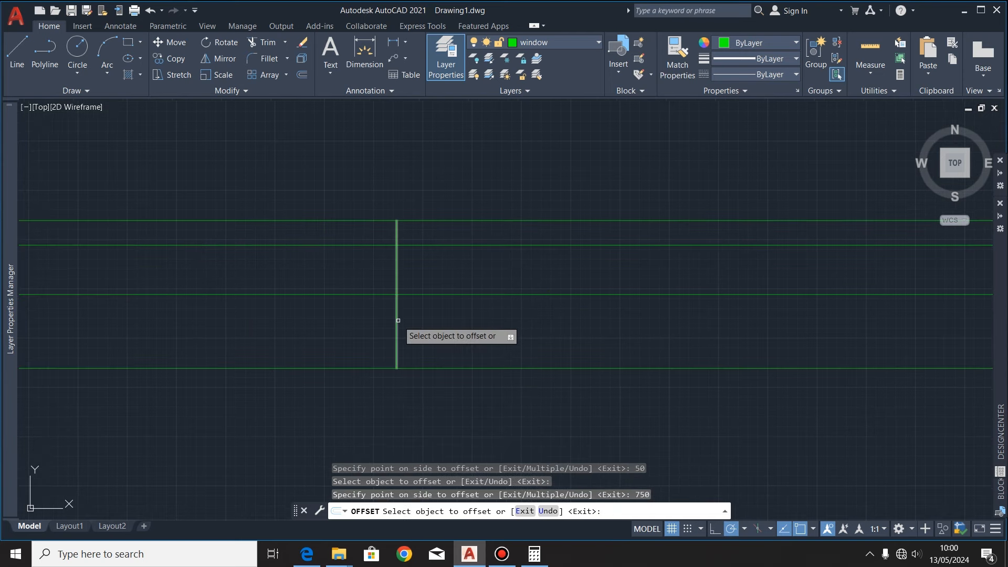
Step: Offset the vertical centre line 25 to each side to form the mullion, and delete the original centre line
click(396, 318)
text(25)
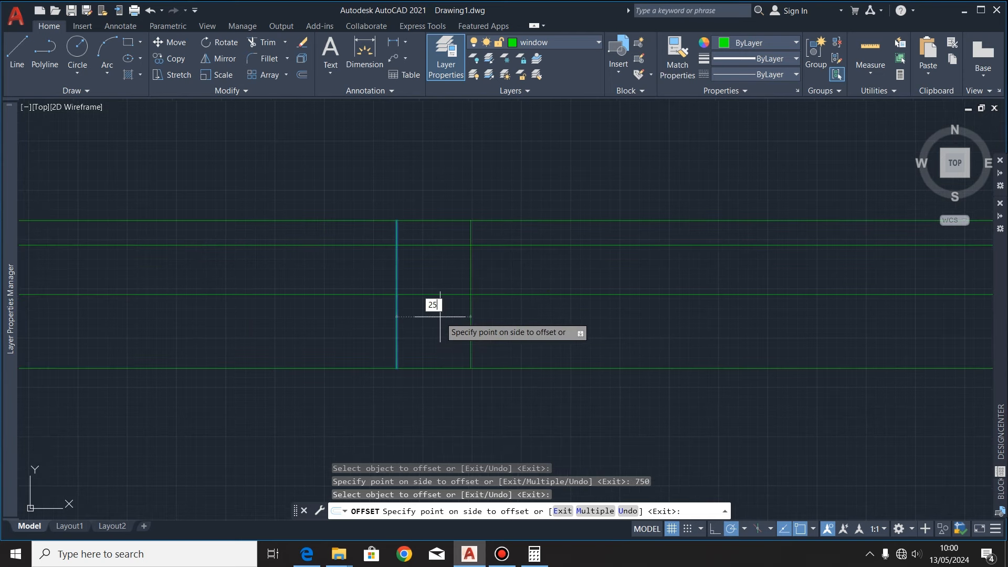
key(Return)
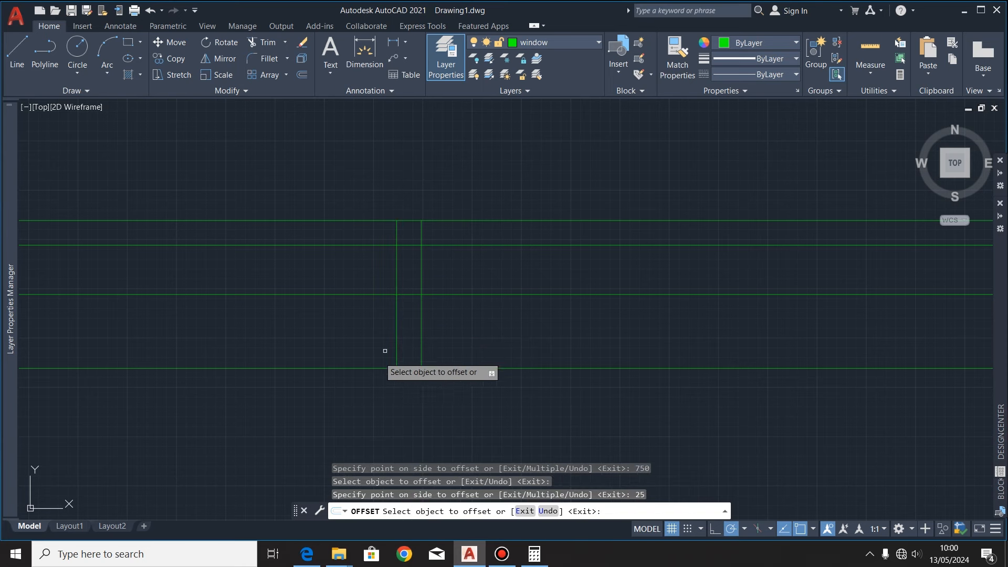
click(397, 328)
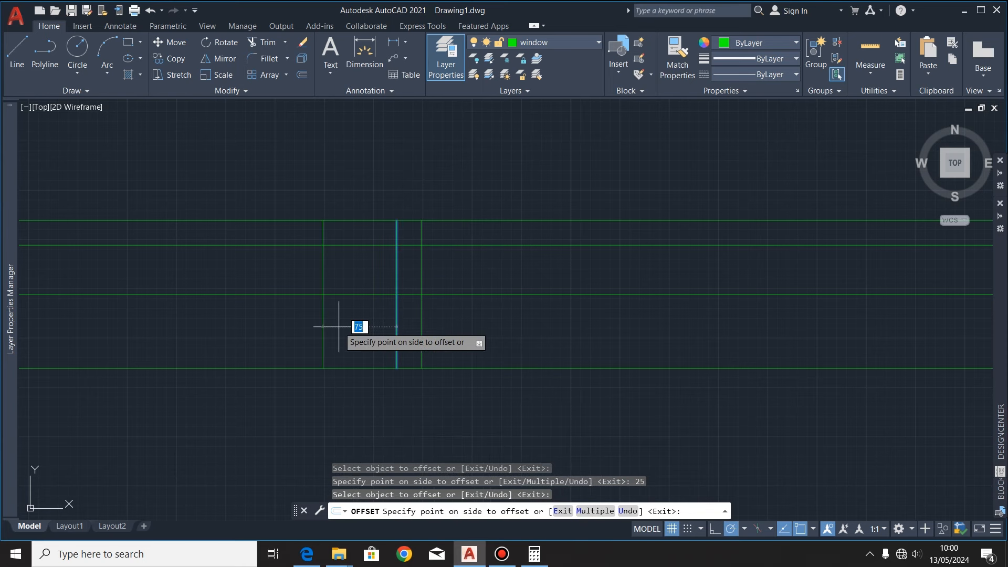
click(339, 327)
key(Escape)
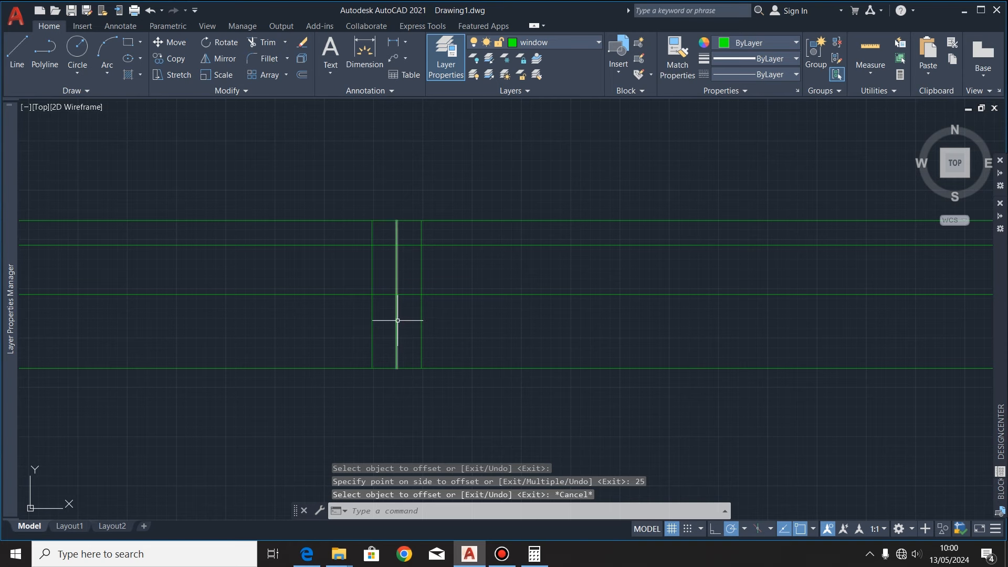
click(397, 320)
key(Delete)
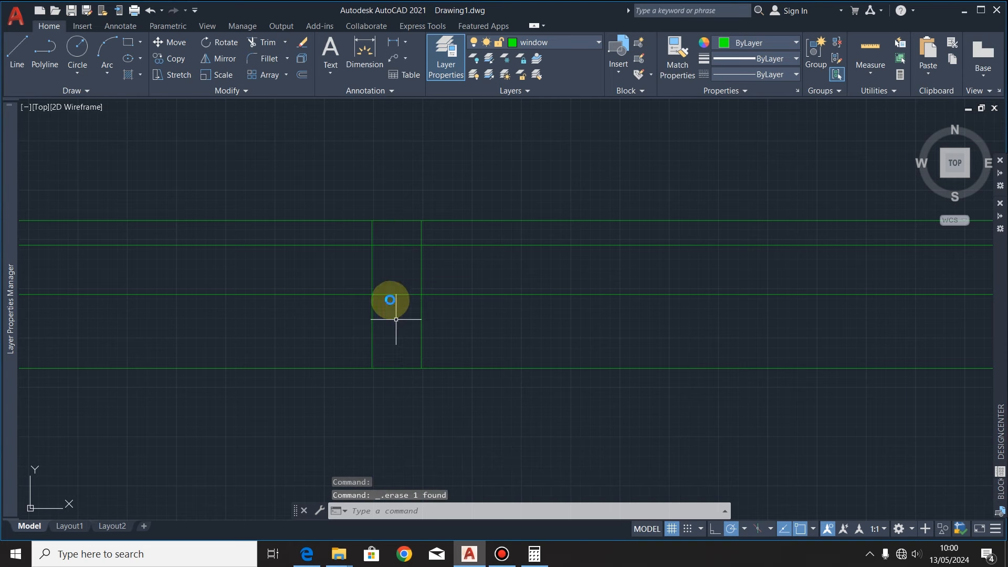
Step: Trim the two inner horizontal lines where they cross the central mullion and both end frames
click(265, 42)
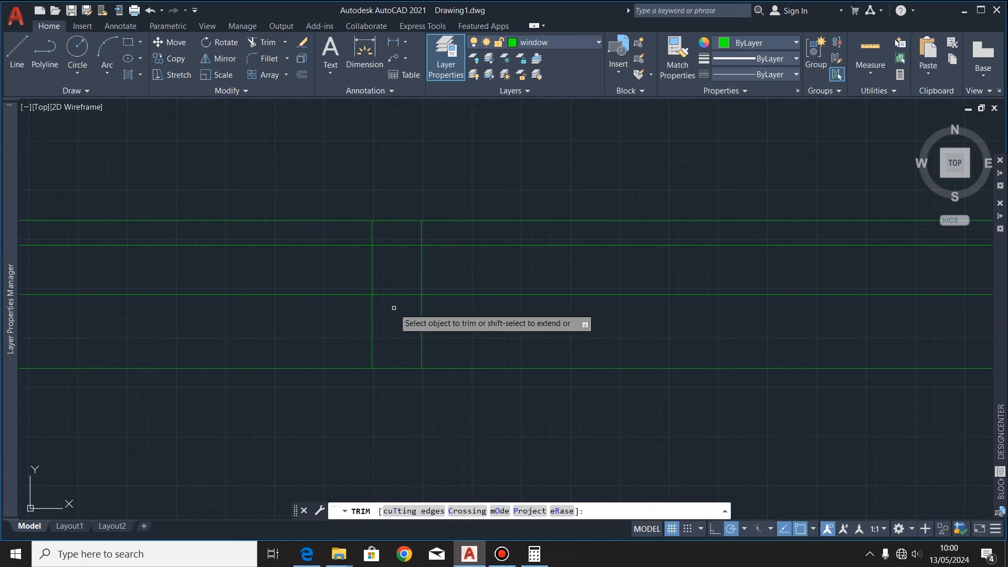
drag(394, 308, 395, 238)
scroll(397, 249, down, 6)
scroll(203, 257, up, 6)
drag(268, 286, 271, 202)
scroll(495, 272, down, 4)
scroll(550, 278, up, 7)
scroll(558, 198, down, 7)
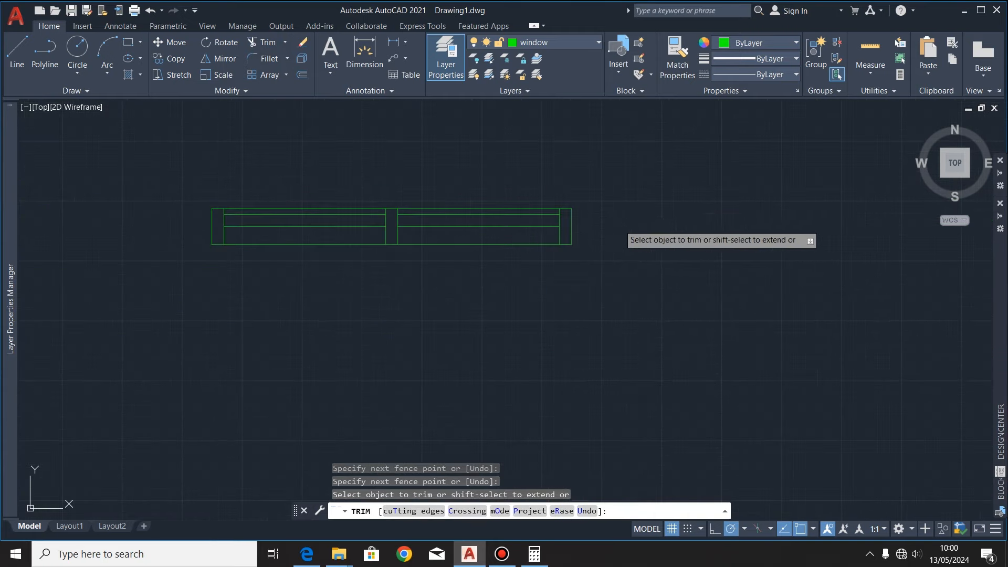
key(Escape)
Step: Move the whole window symbol by its upper-left corner to the inner lower-left corner of the plan's lower-left room
click(597, 180)
click(252, 333)
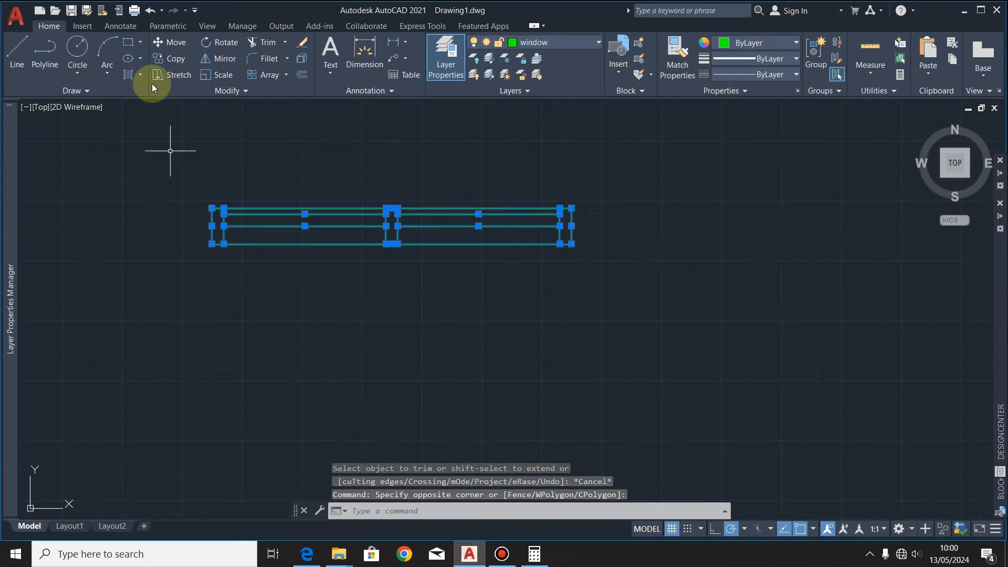
click(174, 43)
click(573, 247)
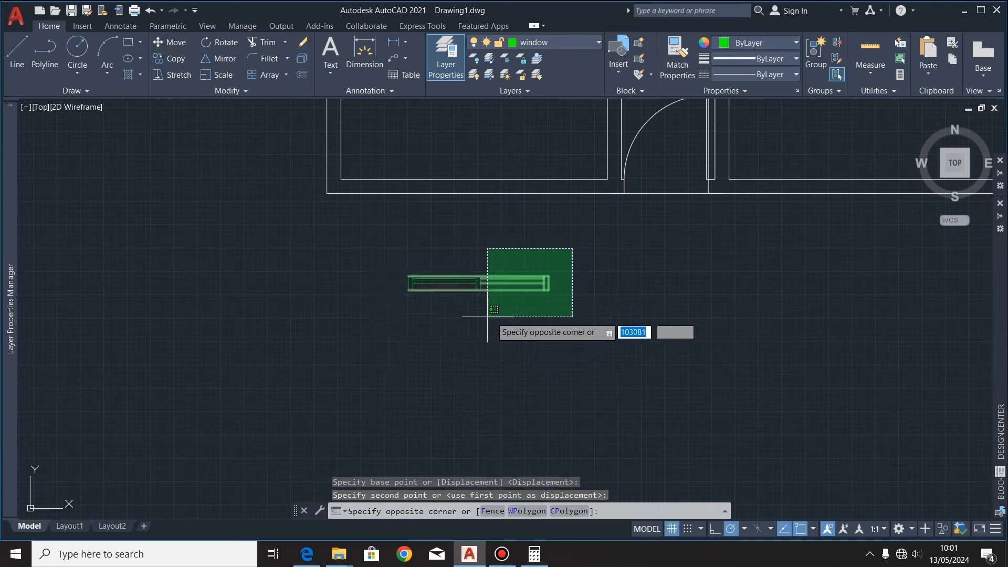
click(407, 342)
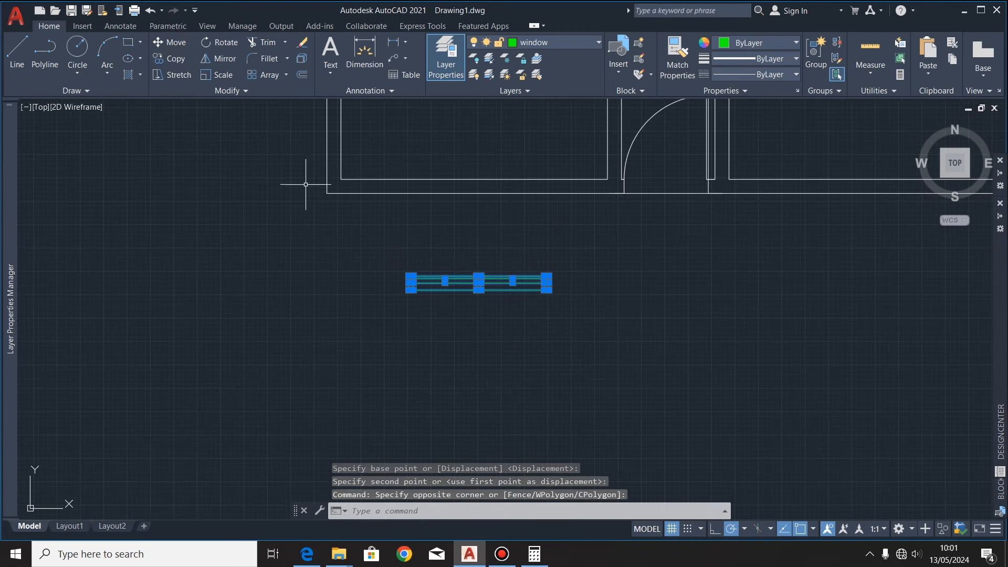
click(166, 42)
scroll(388, 286, up, 3)
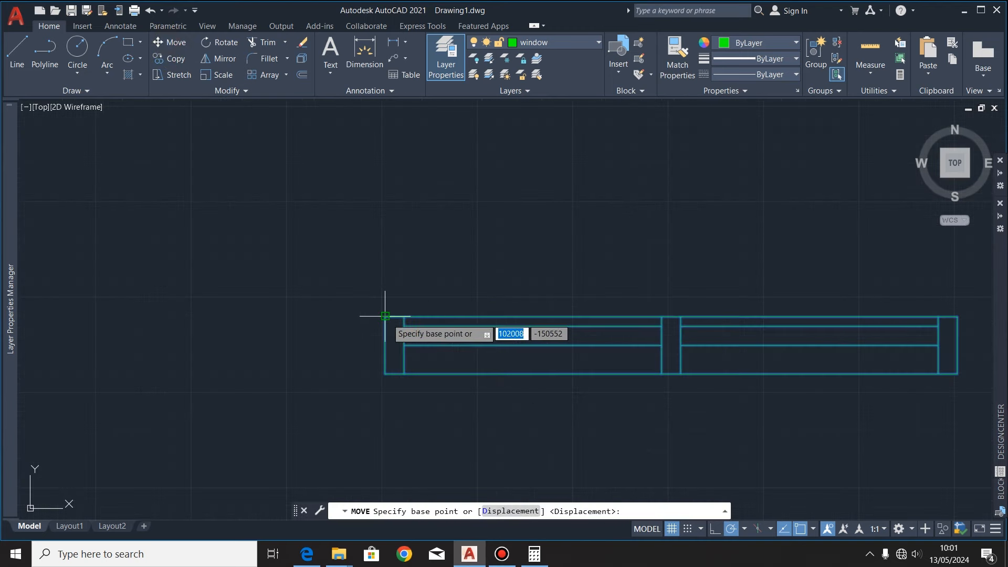
click(384, 317)
scroll(386, 318, down, 6)
scroll(355, 270, up, 8)
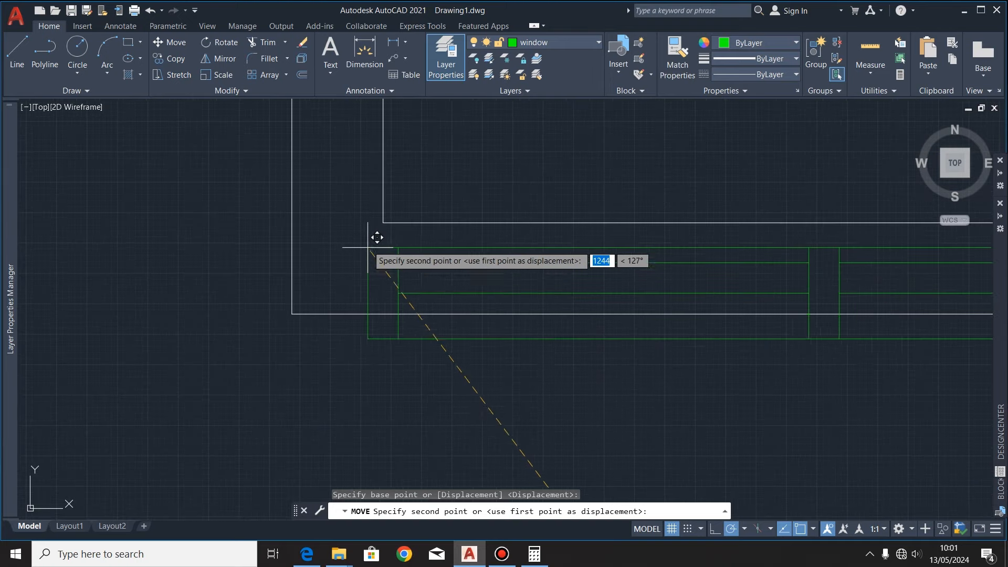
click(385, 222)
Step: Dimension the gap between the window's right end and the room's right inner wall
scroll(275, 270, down, 6)
click(365, 53)
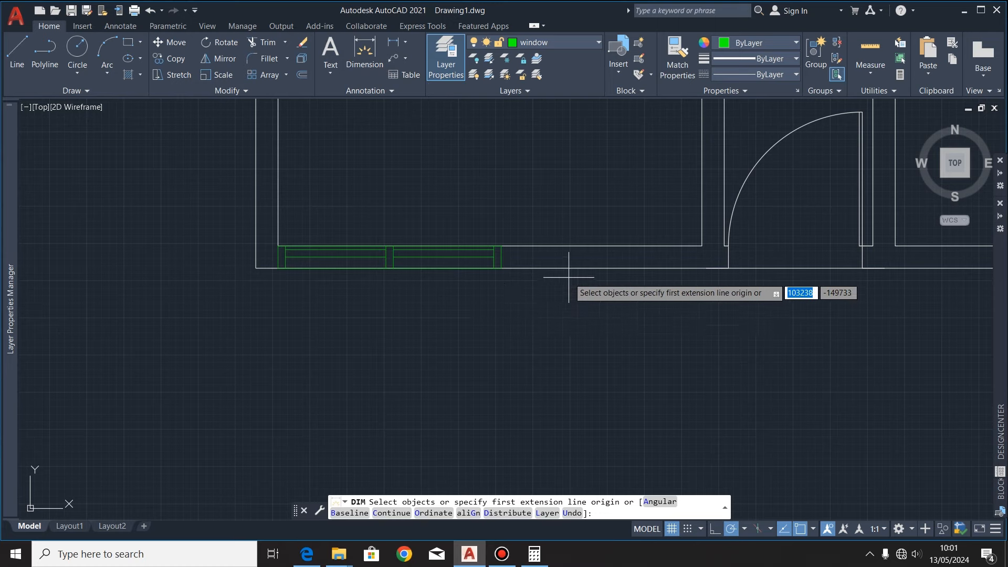
scroll(572, 281, up, 6)
key(Return)
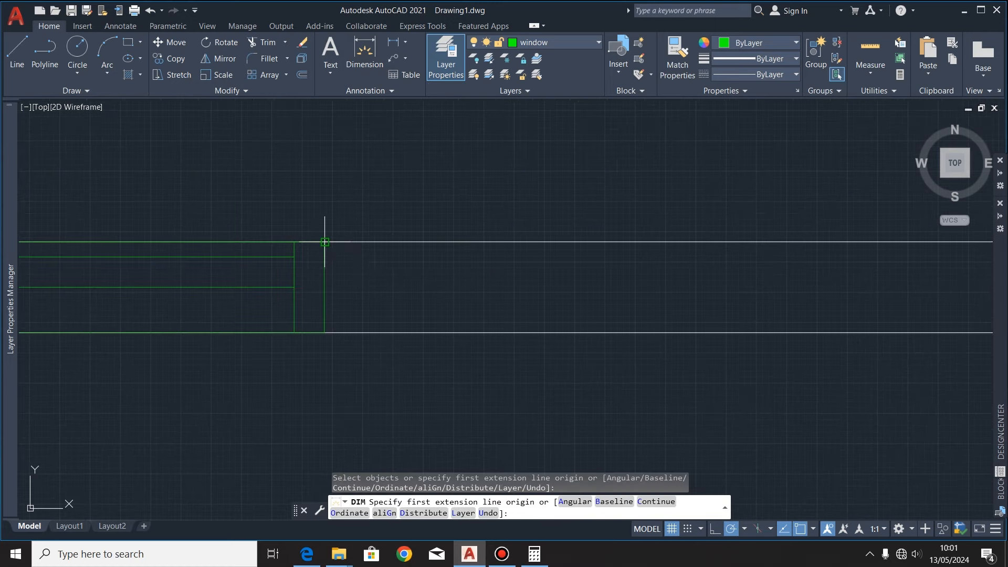
click(325, 242)
scroll(294, 254, down, 4)
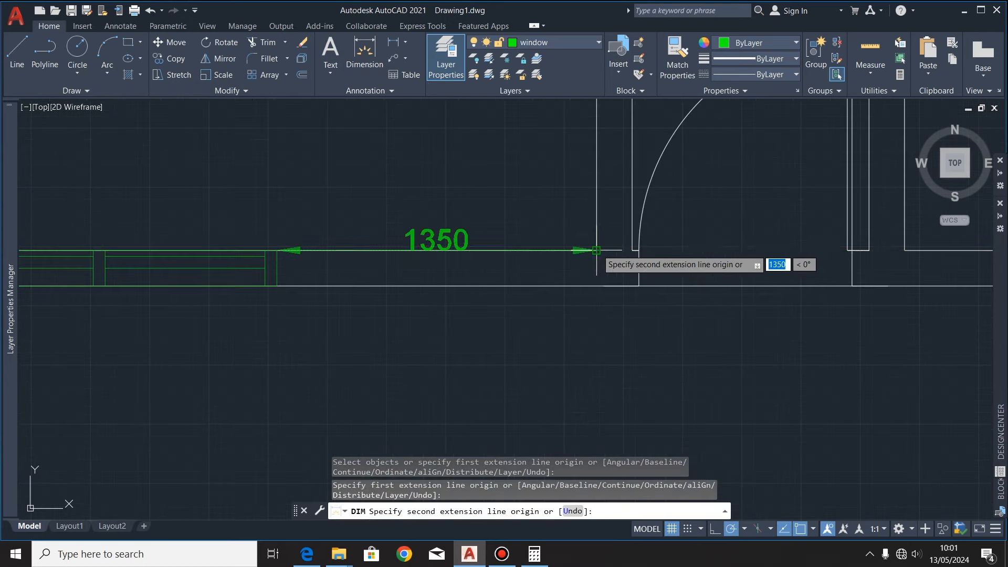
click(597, 250)
click(414, 209)
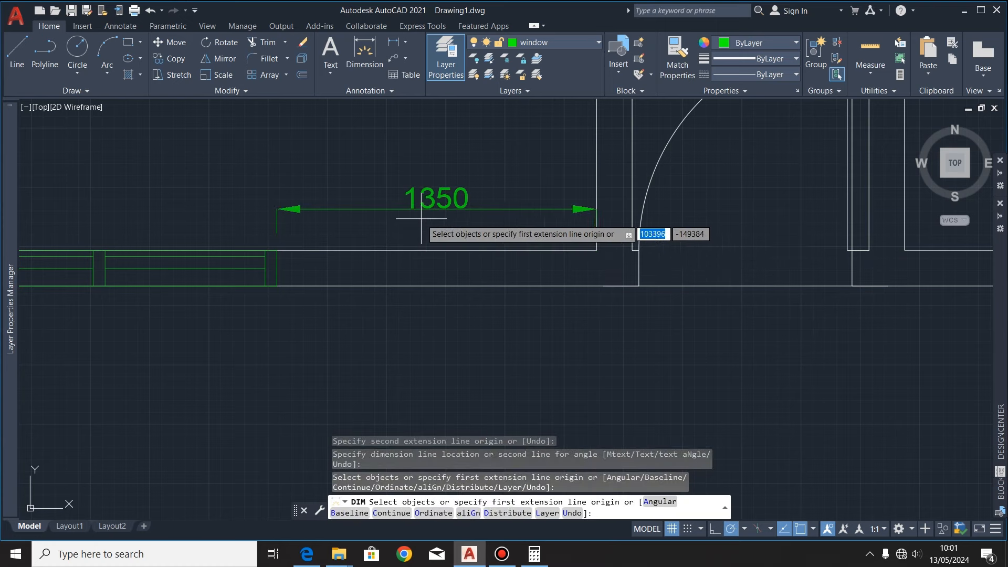
Step: Calculate 1350 ÷ 2 in the Windows Calculator
scroll(484, 235, down, 4)
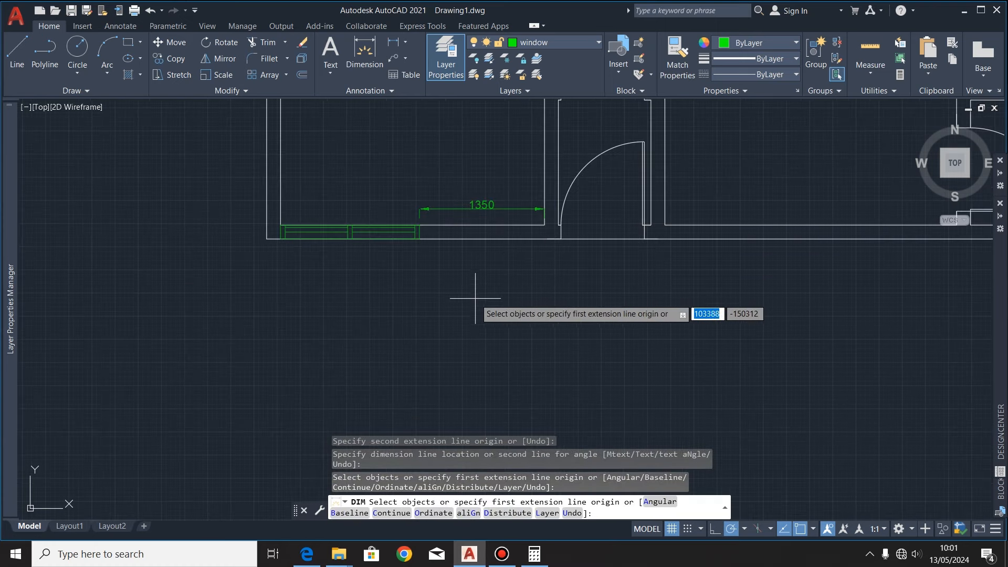
click(535, 553)
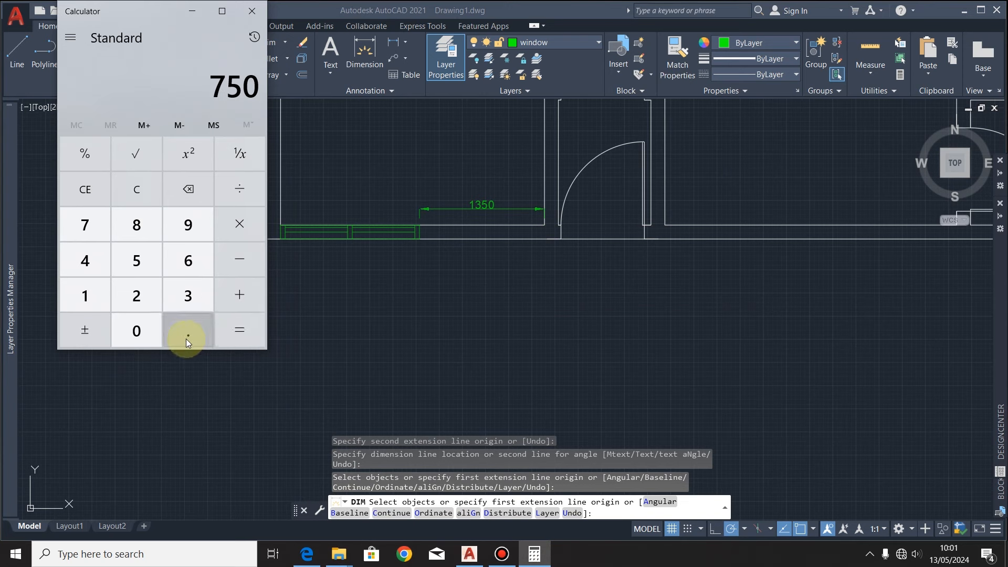
click(79, 297)
click(180, 302)
click(143, 257)
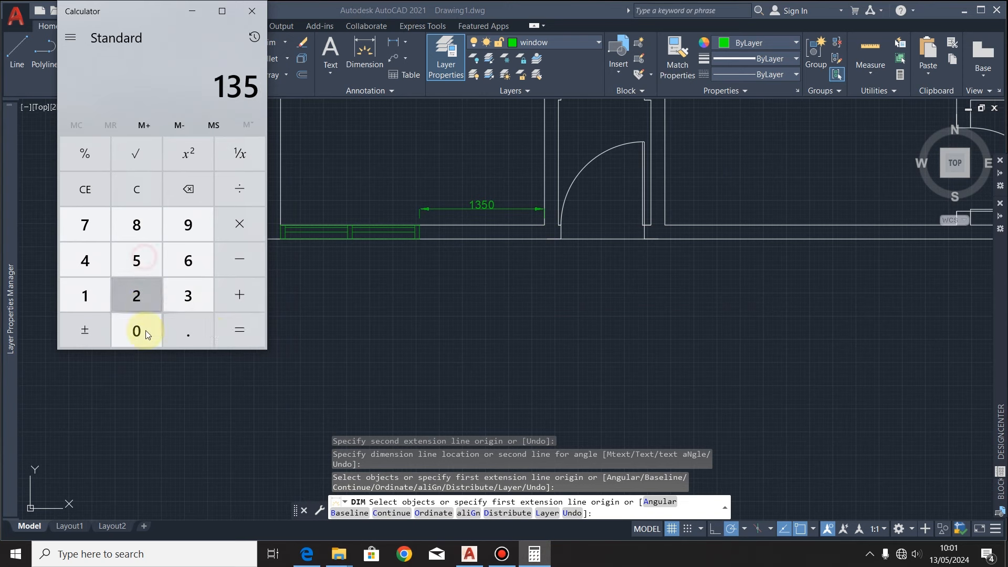
click(142, 330)
click(239, 188)
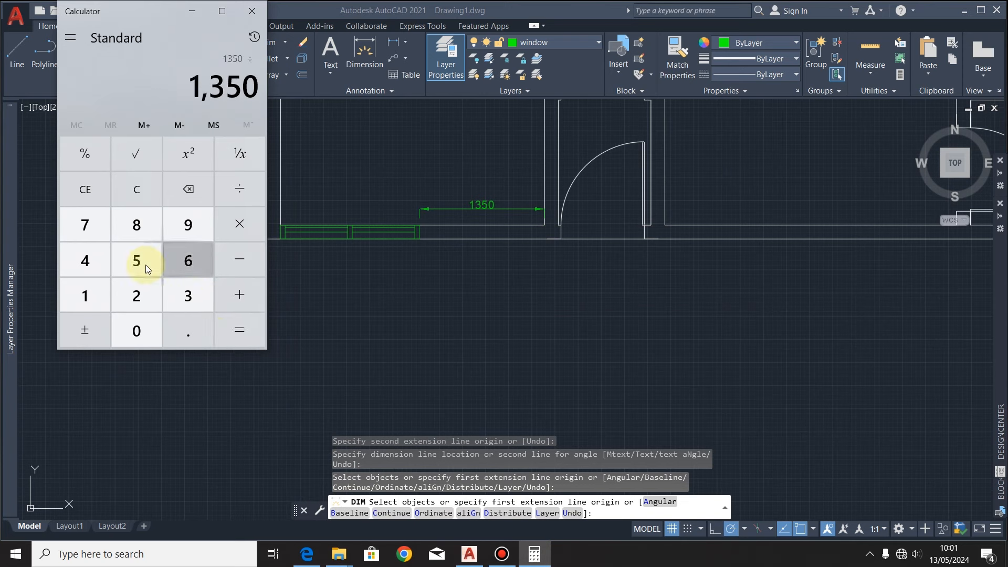
click(137, 294)
click(231, 331)
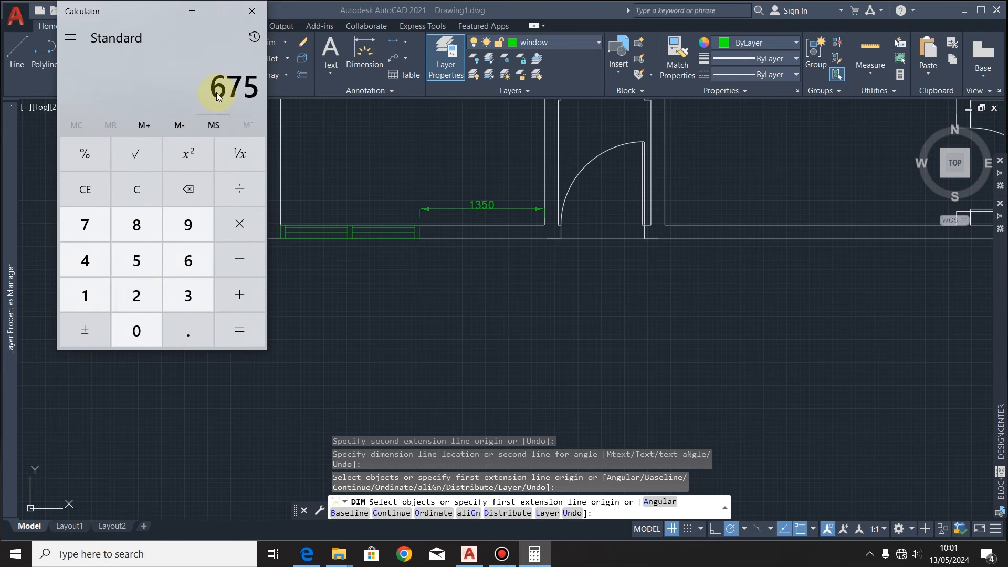
click(191, 11)
Step: Move the whole window symbol 675 horizontally to the right from its upper-left corner along the lower-left room's wall
scroll(326, 196, up, 5)
click(584, 277)
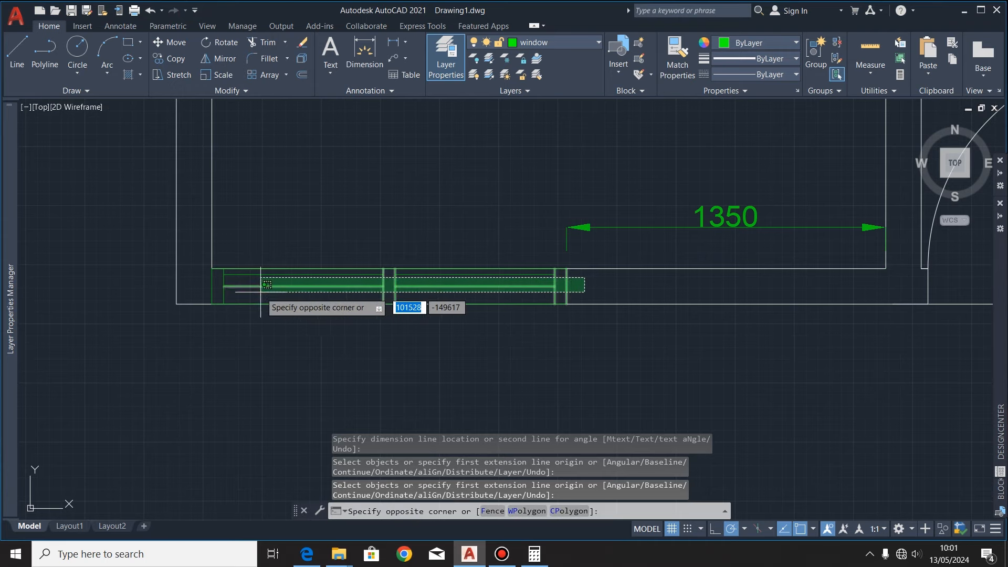
click(204, 290)
scroll(256, 301, down, 3)
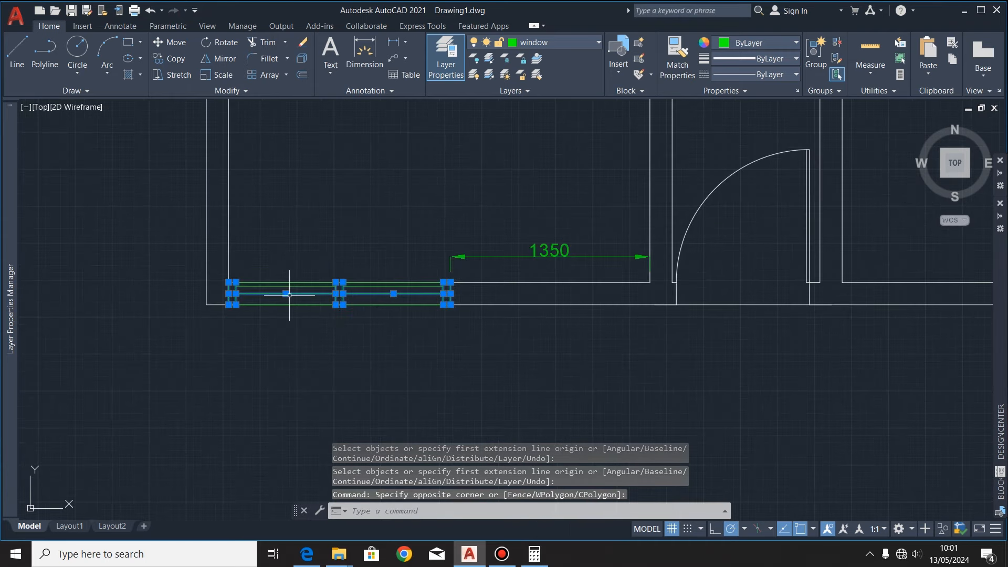
scroll(326, 288, up, 5)
scroll(209, 283, down, 2)
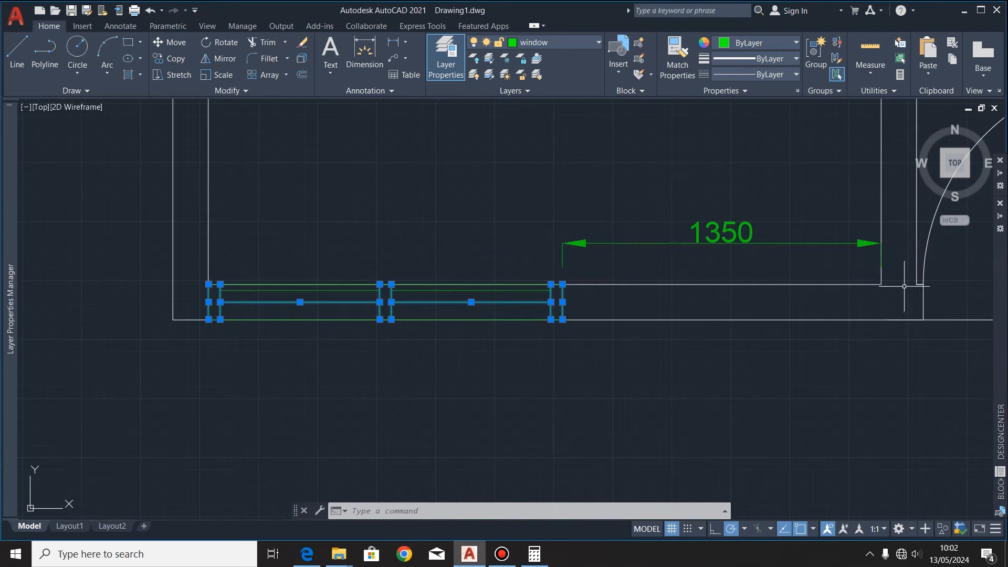
scroll(578, 301, up, 3)
scroll(477, 293, down, 4)
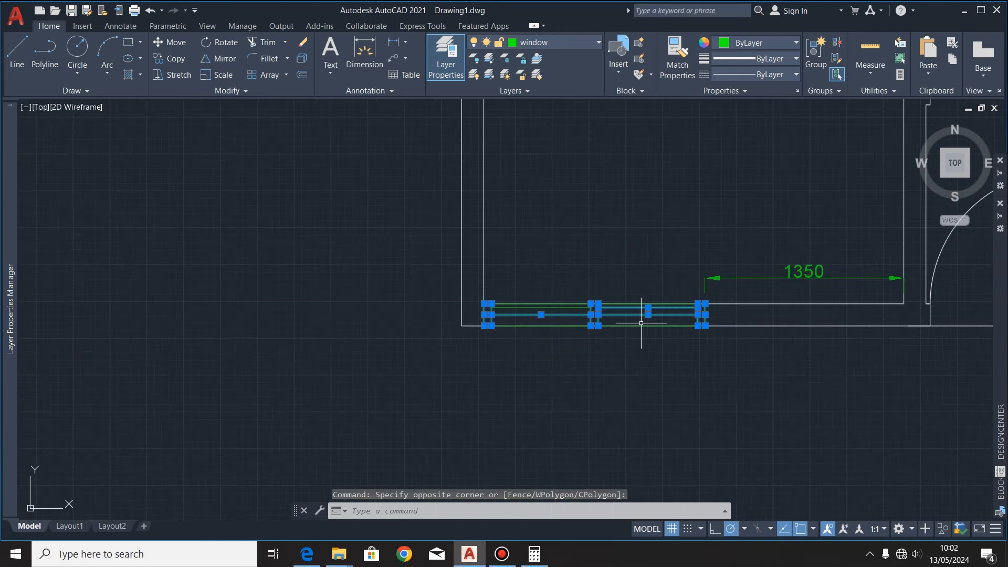
scroll(646, 314, up, 4)
scroll(522, 302, up, 2)
click(566, 302)
click(502, 334)
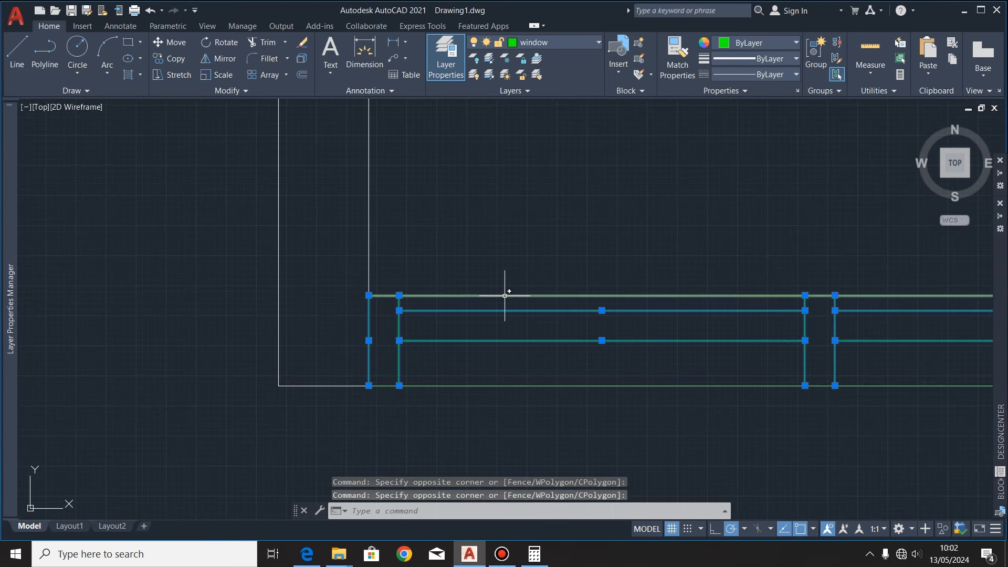
scroll(415, 287, down, 4)
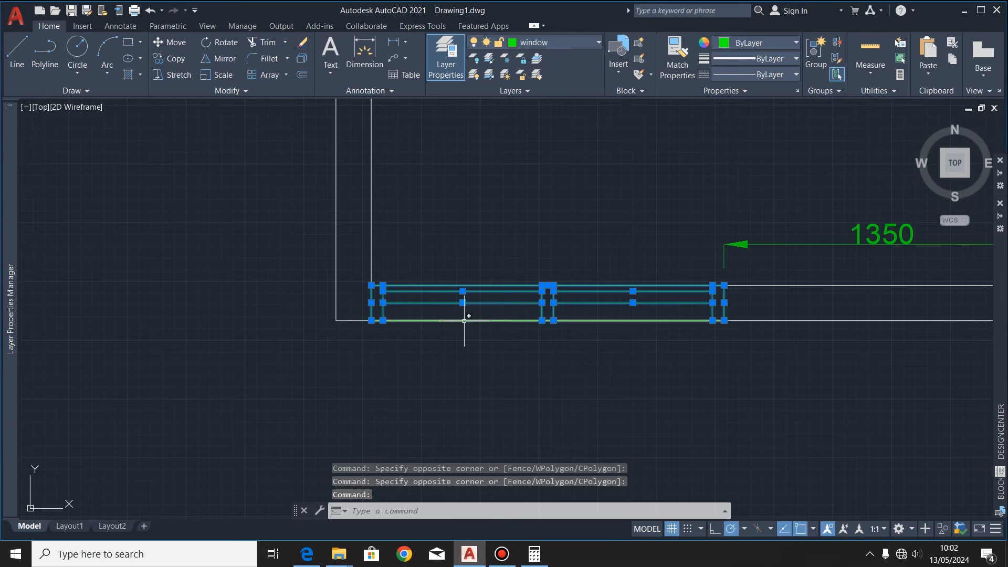
scroll(251, 337, down, 2)
scroll(560, 319, up, 2)
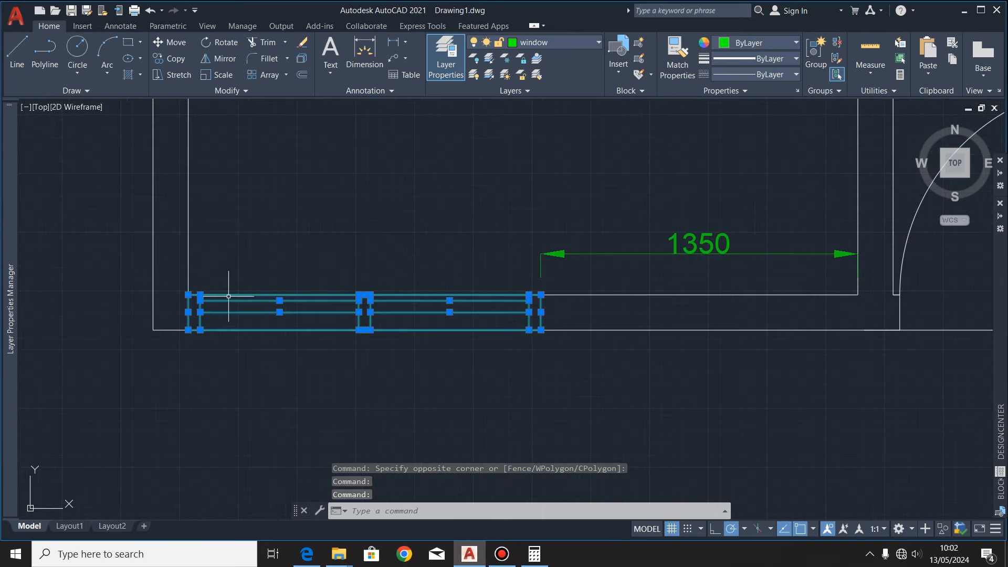
click(169, 42)
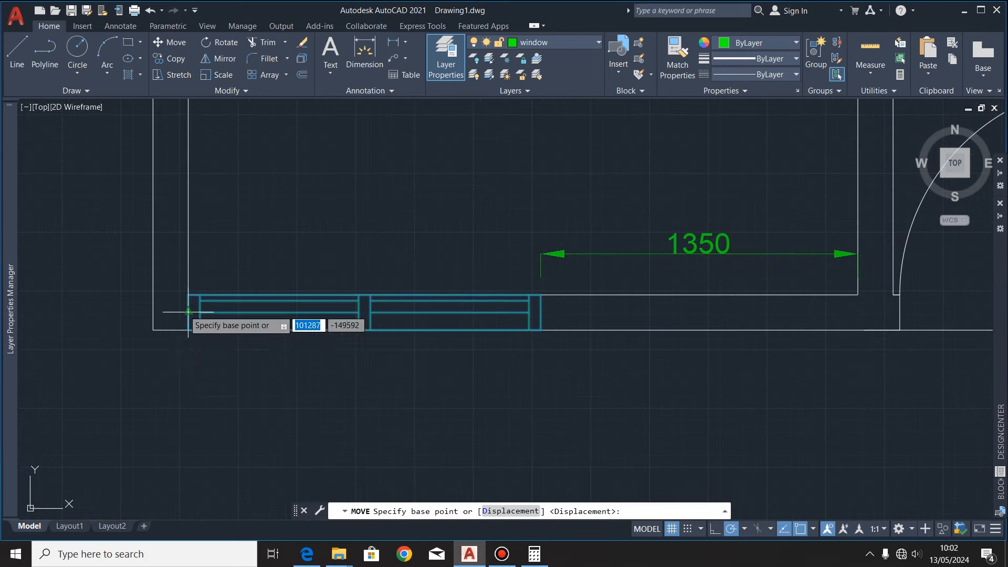
scroll(175, 306, up, 5)
click(225, 258)
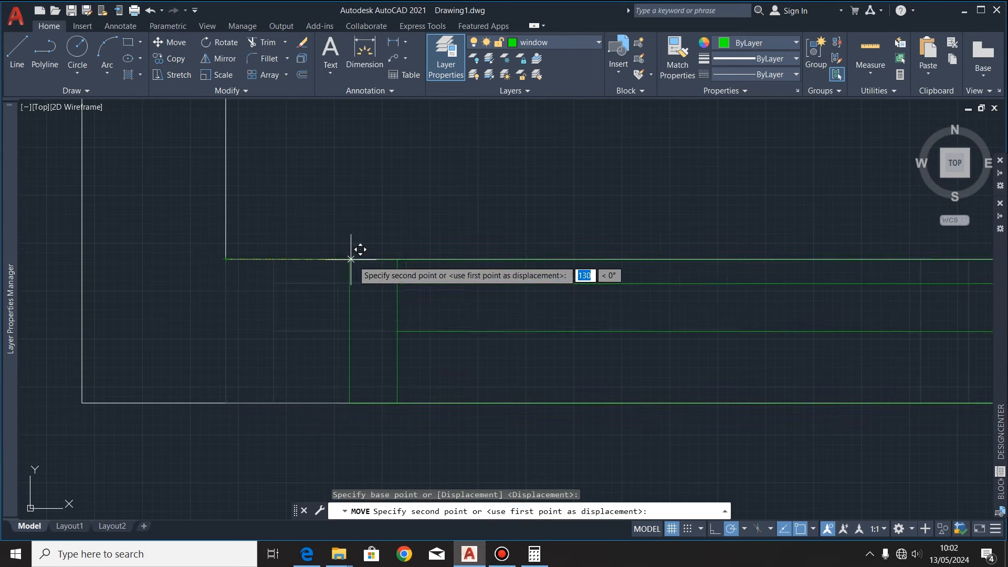
text(675)
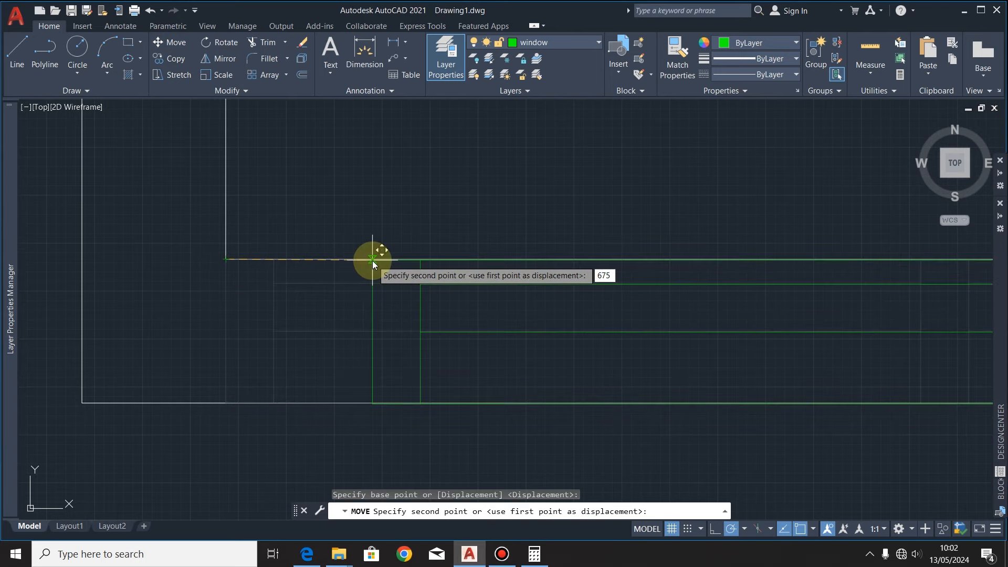
key(Return)
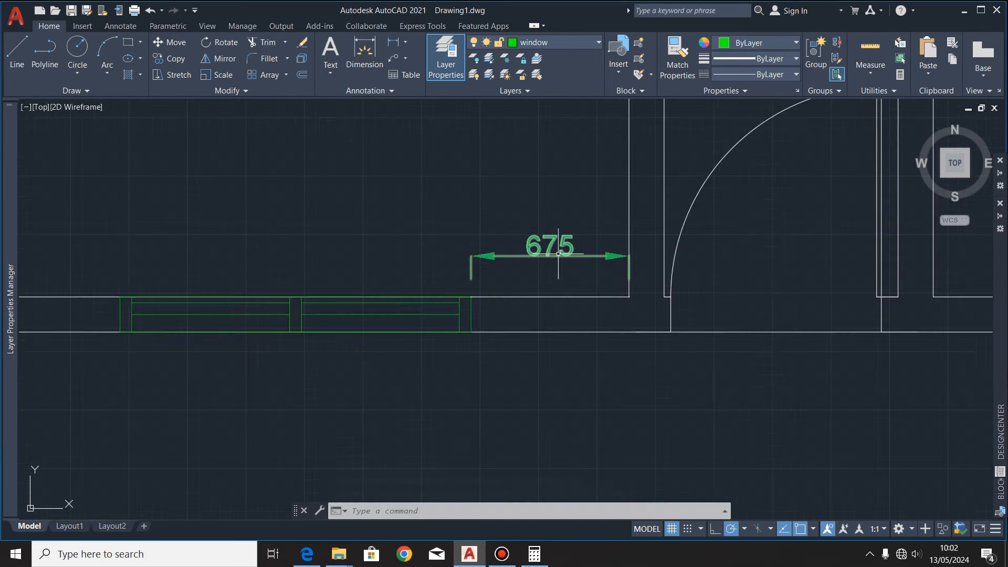
Step: Erase the dimension between the window's right end and the lower-left room's right inner wall
click(558, 256)
key(Delete)
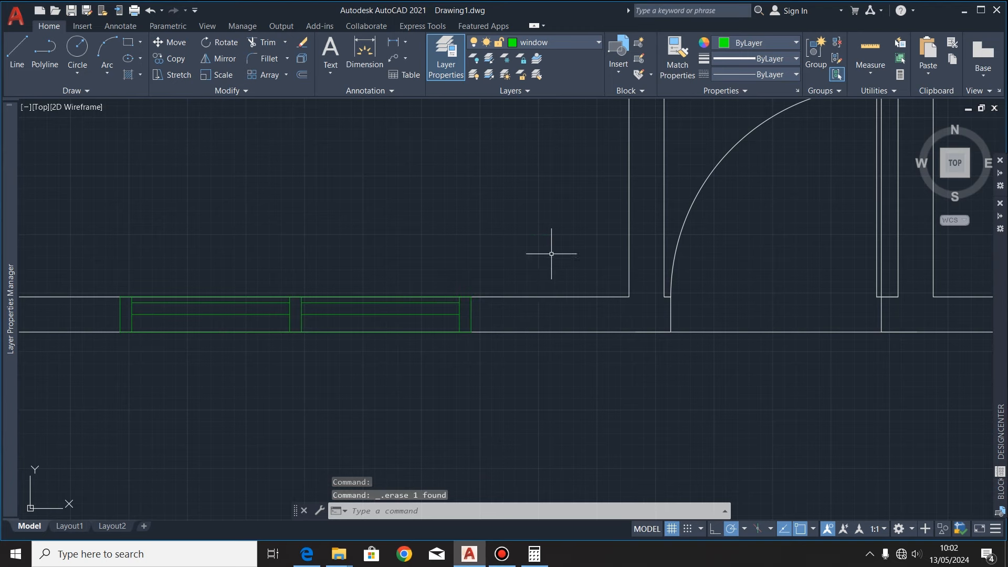
scroll(505, 326, down, 5)
scroll(522, 322, up, 7)
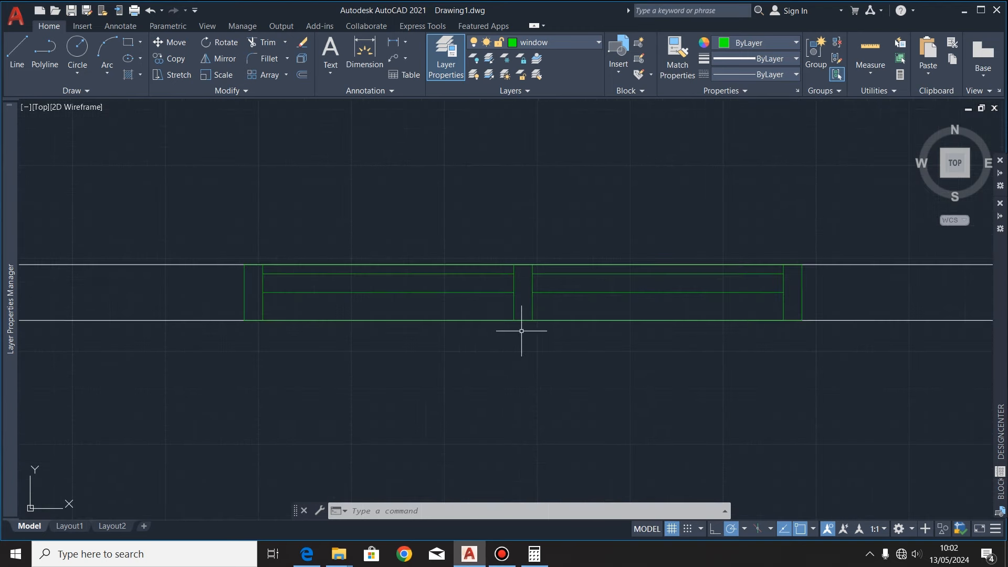
scroll(522, 331, down, 2)
scroll(493, 310, down, 8)
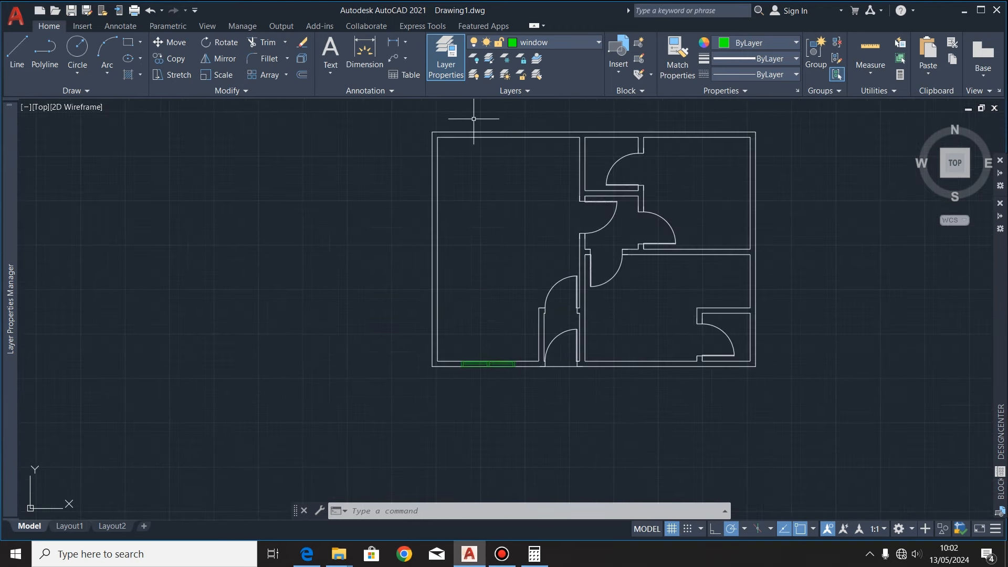
Step: Mirror the window symbol about a horizontal line through the left exterior wall's midpoint onto the top wall, keeping the source objects
scroll(488, 367, up, 8)
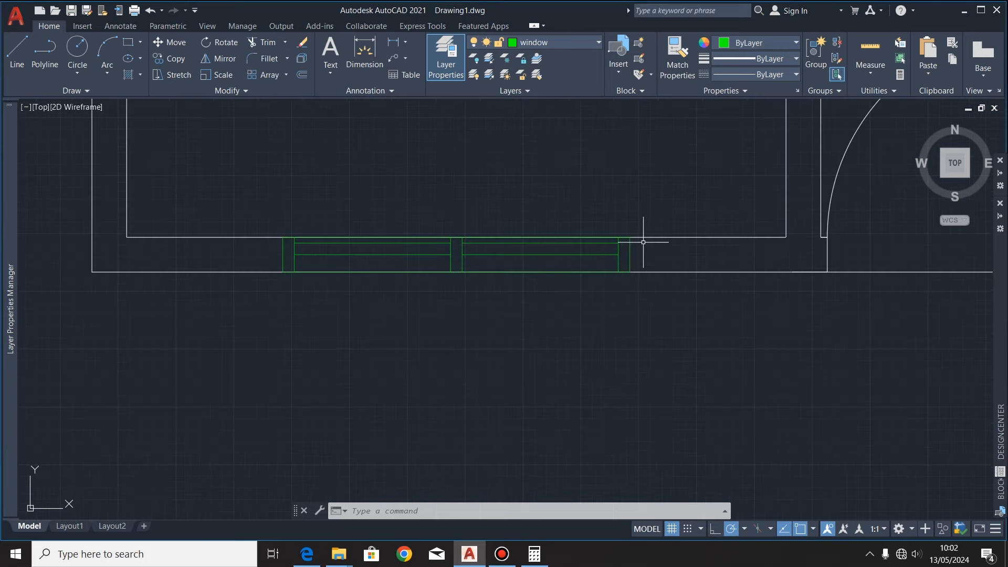
click(643, 241)
click(290, 253)
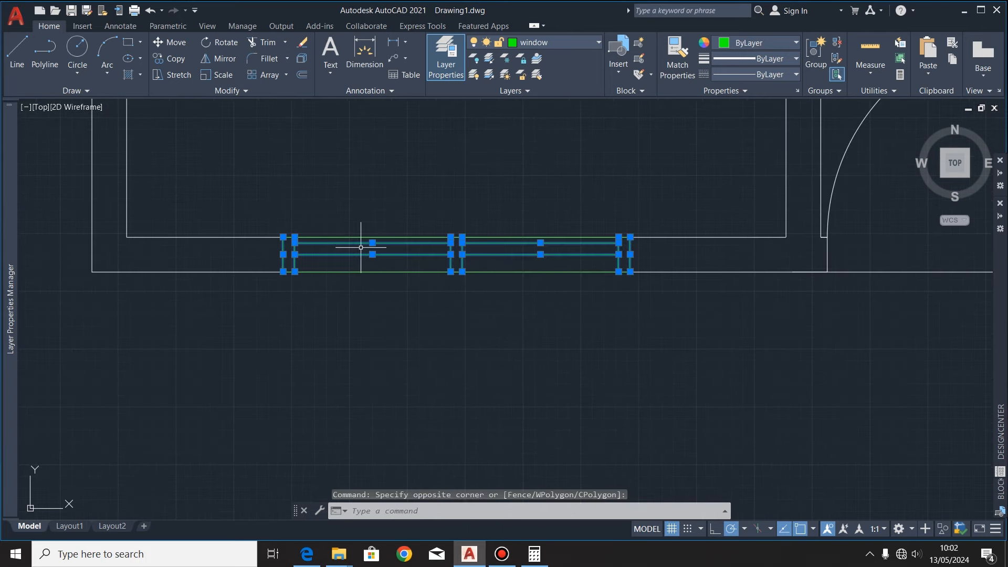
scroll(360, 247, down, 5)
click(215, 58)
scroll(328, 315, down, 2)
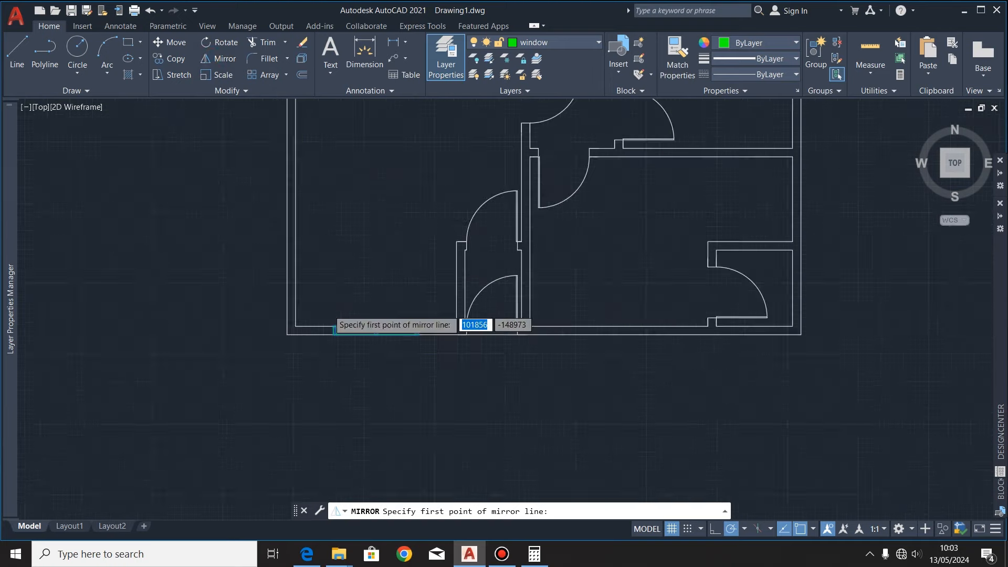
scroll(336, 325, down, 4)
scroll(337, 242, up, 4)
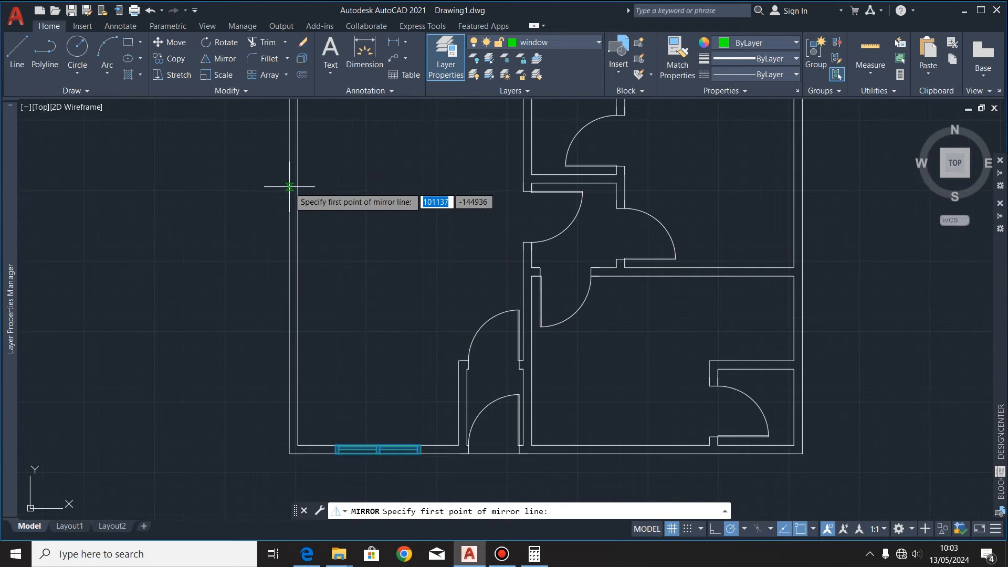
scroll(299, 305, down, 2)
click(295, 283)
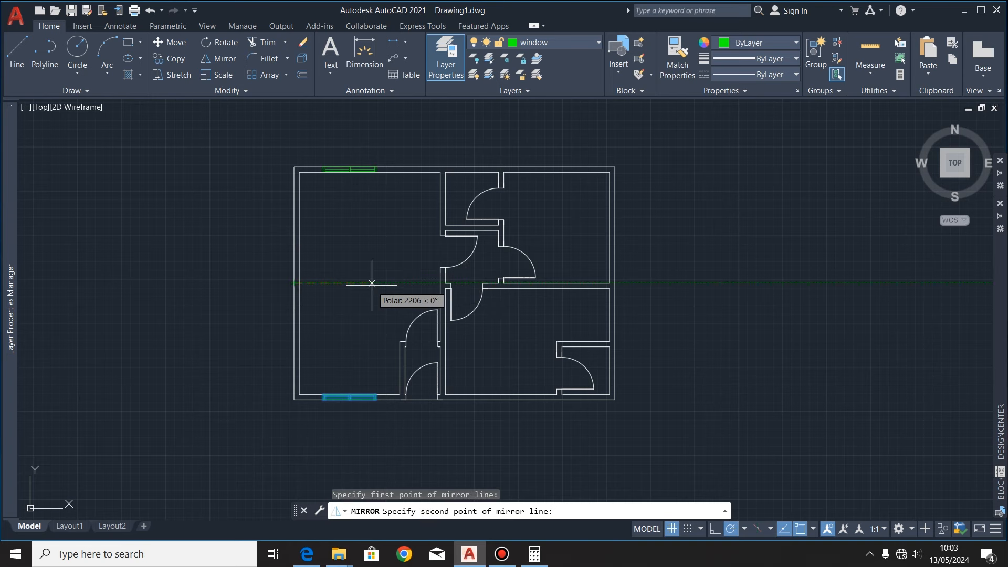
click(372, 283)
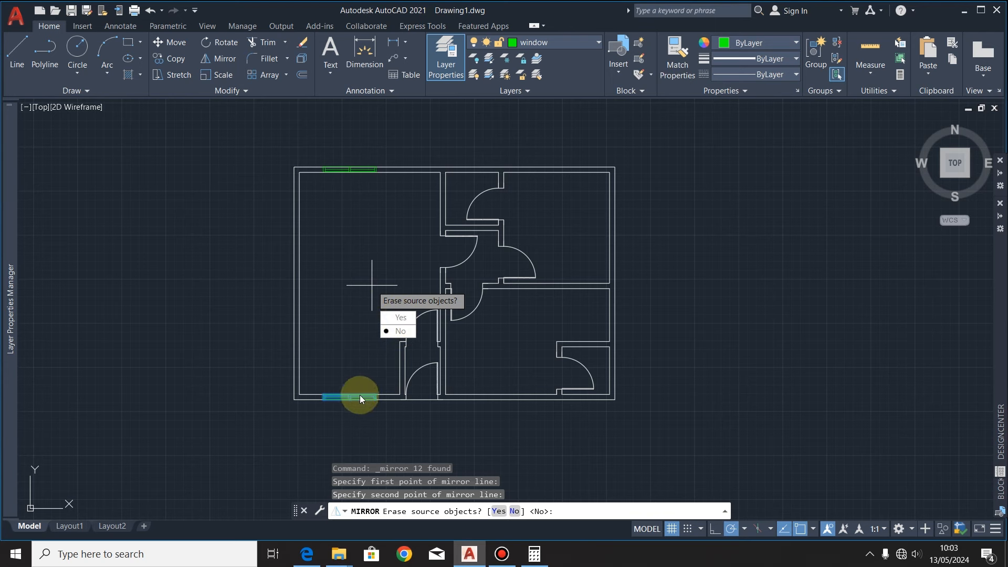
click(397, 331)
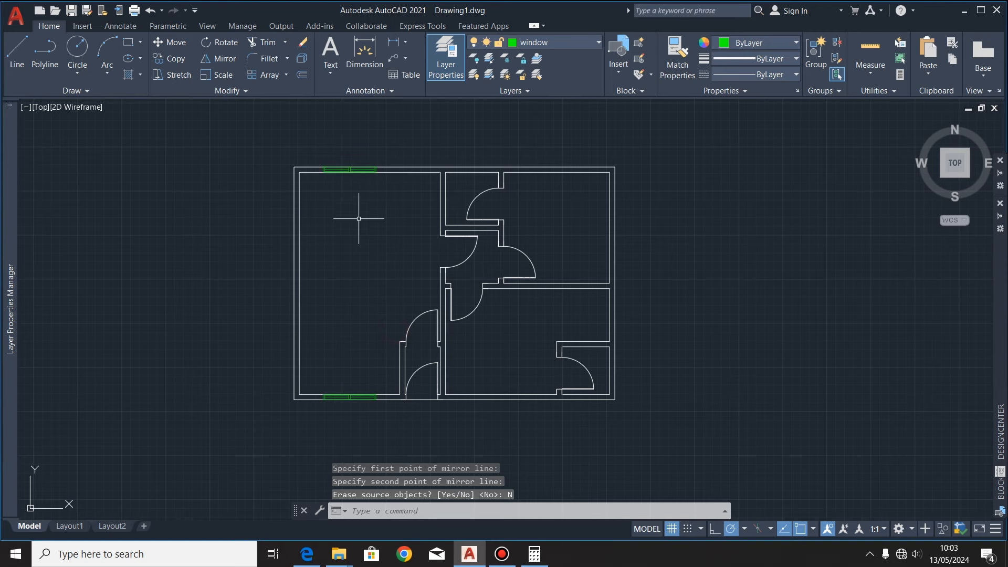
Step: Examine the mirrored window in the top wall and check the reference plan for the remaining window positions
scroll(353, 169, up, 5)
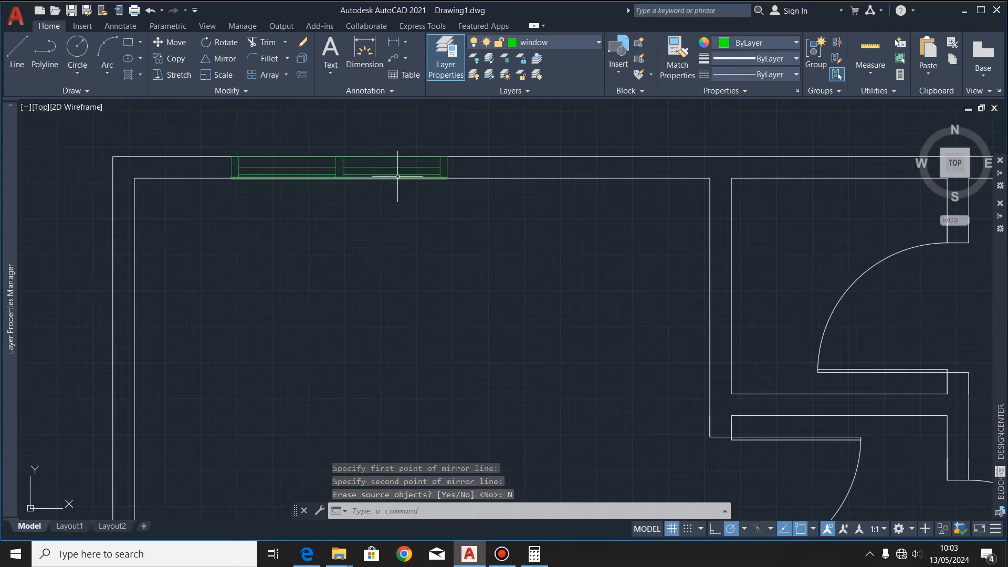
scroll(367, 165, up, 4)
scroll(313, 183, down, 6)
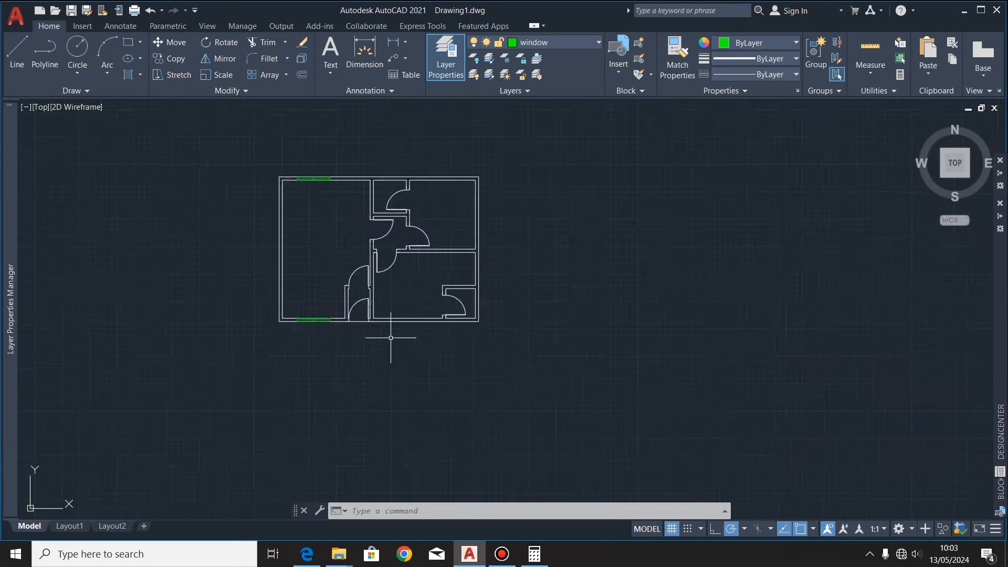
scroll(405, 333, up, 4)
scroll(417, 324, down, 5)
scroll(400, 288, up, 5)
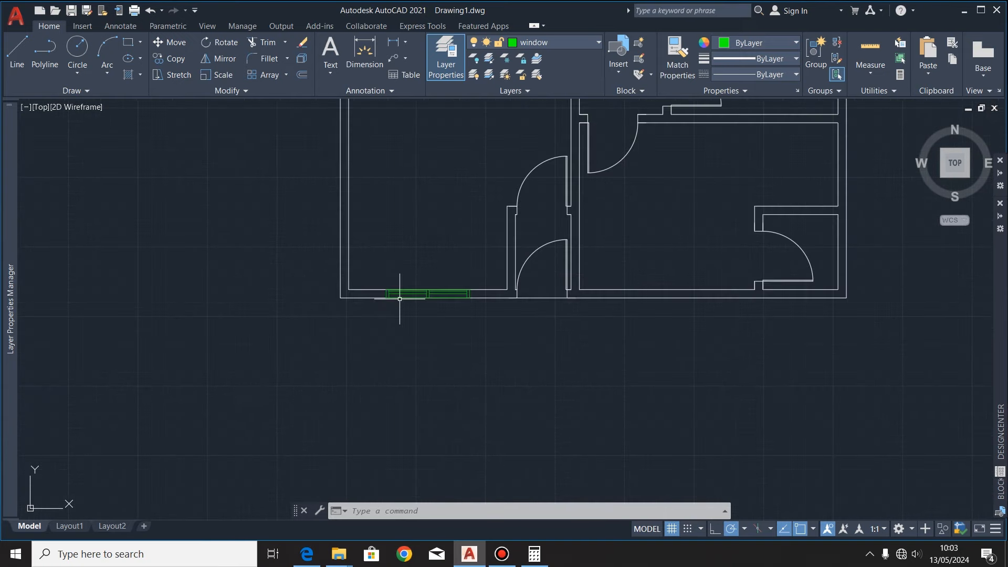
scroll(378, 297, down, 2)
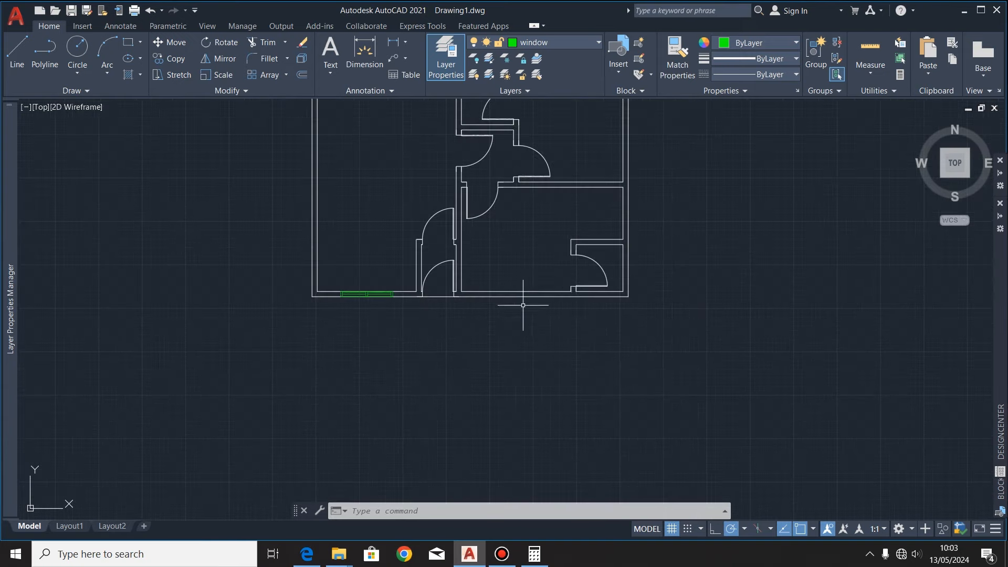
scroll(523, 305, down, 4)
scroll(540, 217, up, 4)
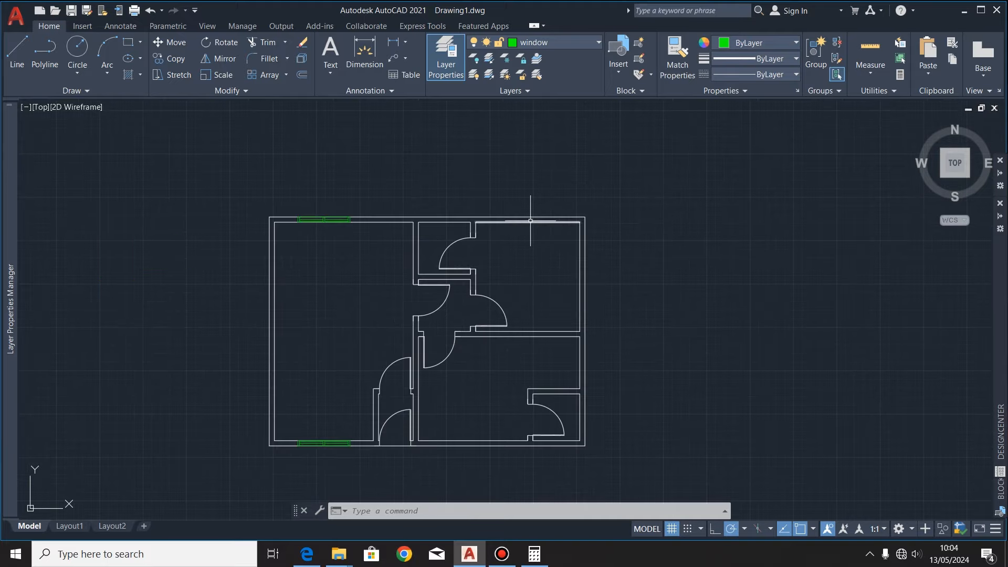
scroll(725, 184, down, 5)
scroll(467, 202, up, 5)
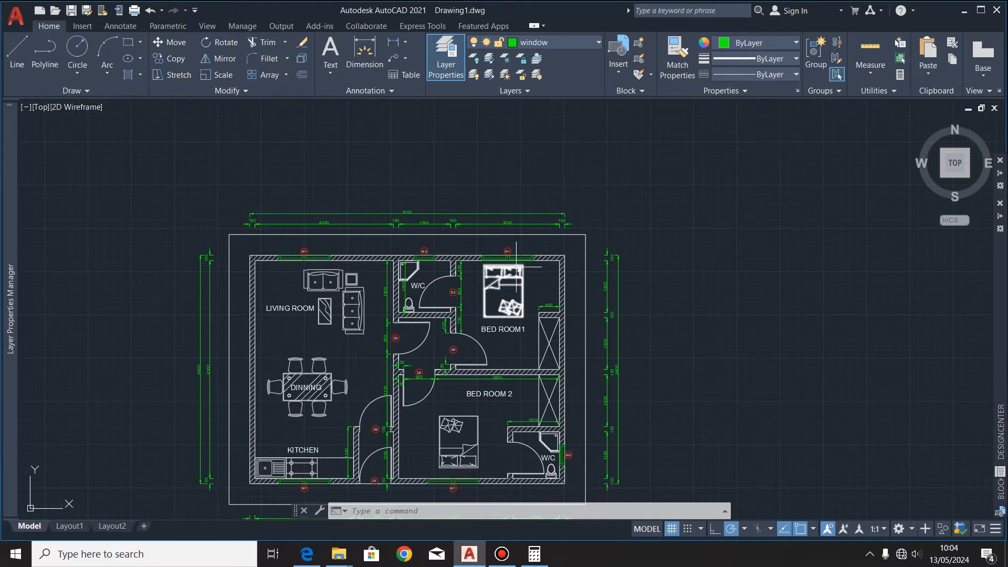
scroll(515, 262, up, 2)
scroll(515, 262, down, 3)
scroll(427, 331, up, 3)
scroll(367, 367, down, 4)
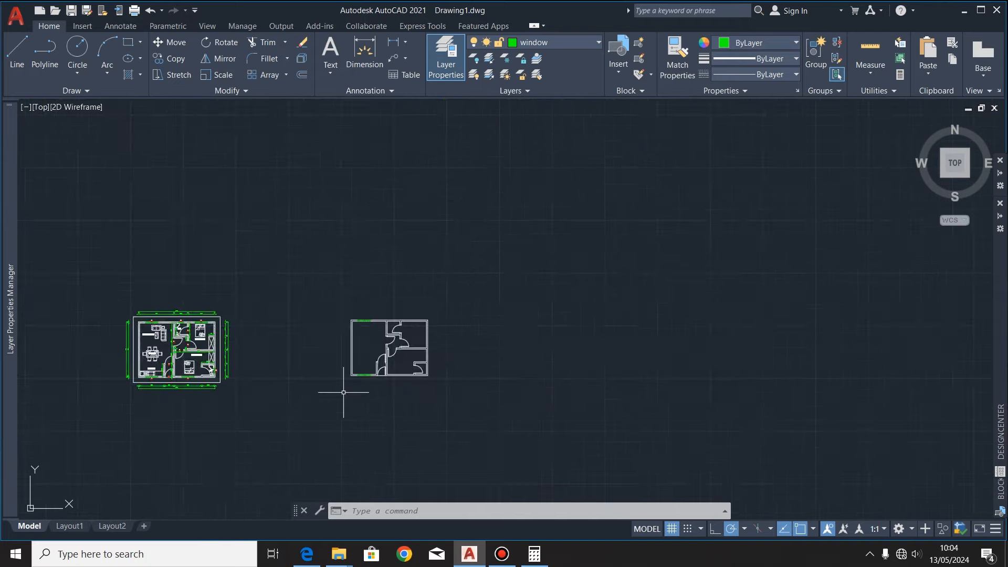
Step: Copy the whole bottom-wall window symbol by its lower-left corner to the free space just below the lower-right room's outer wall
scroll(417, 343, up, 6)
scroll(417, 344, up, 8)
scroll(423, 346, down, 2)
click(630, 318)
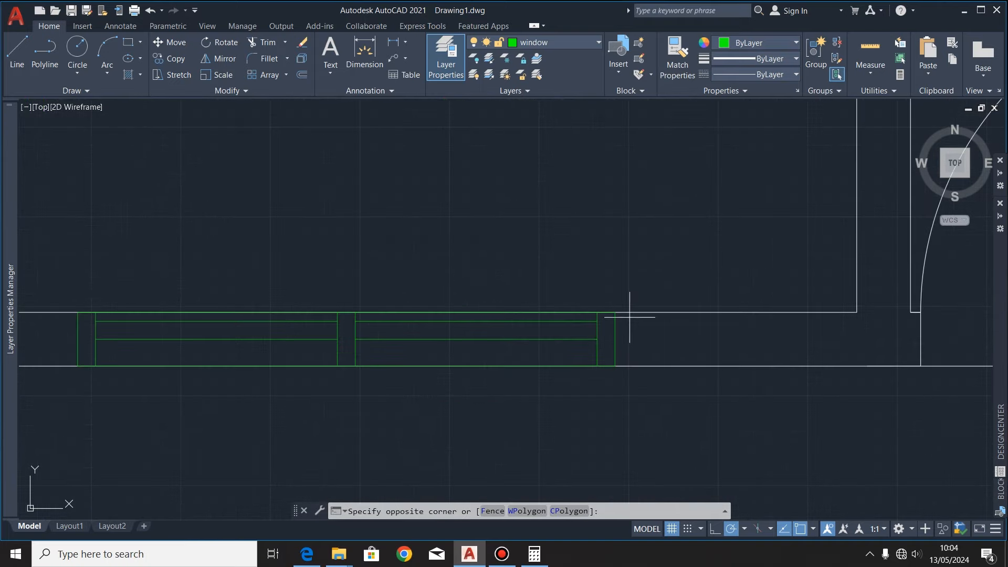
click(73, 349)
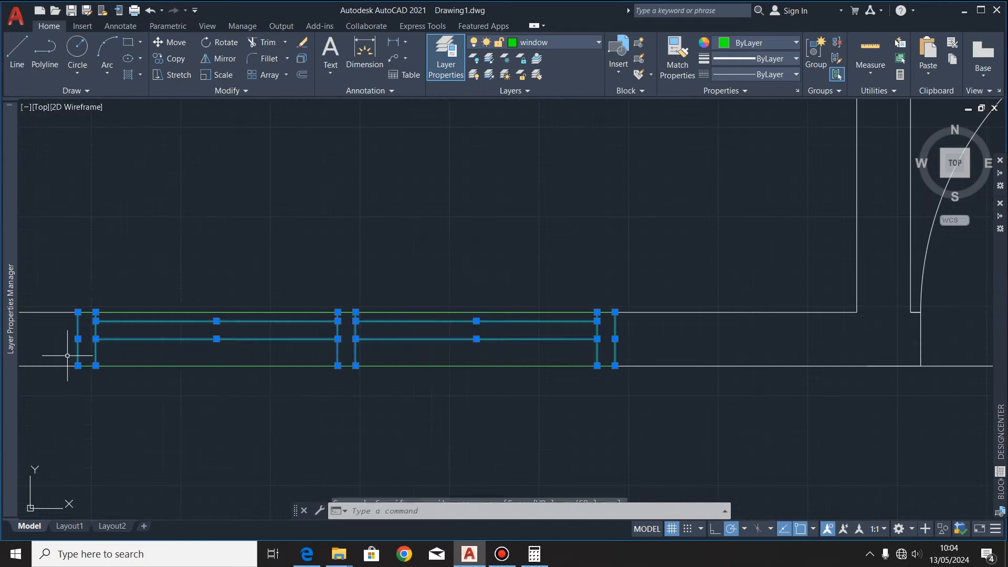
click(142, 310)
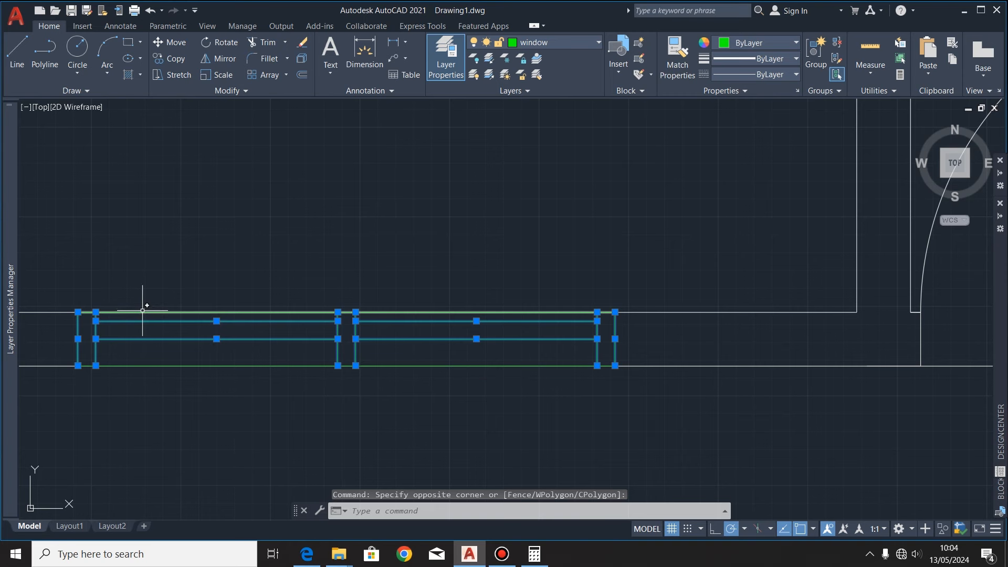
click(224, 367)
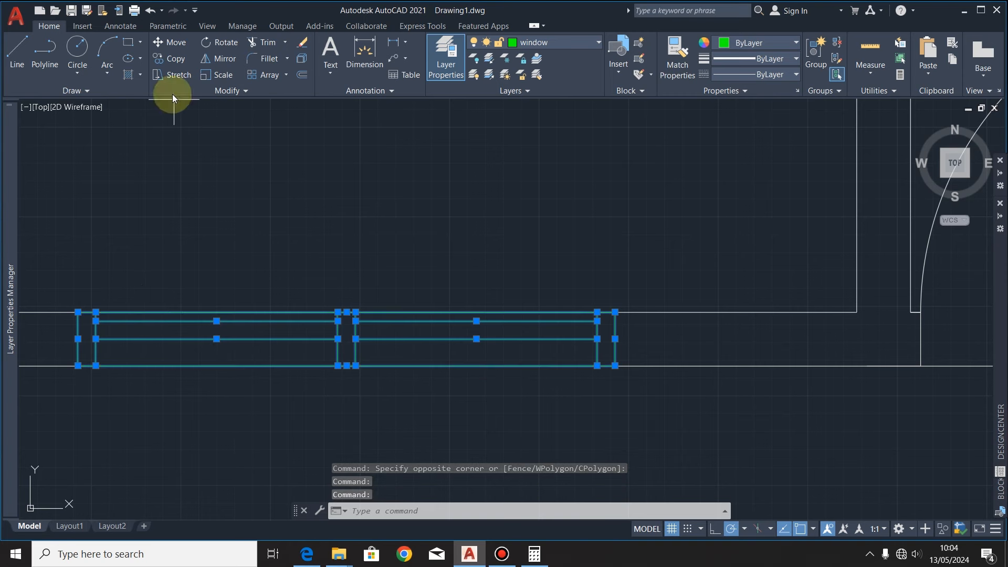
click(169, 59)
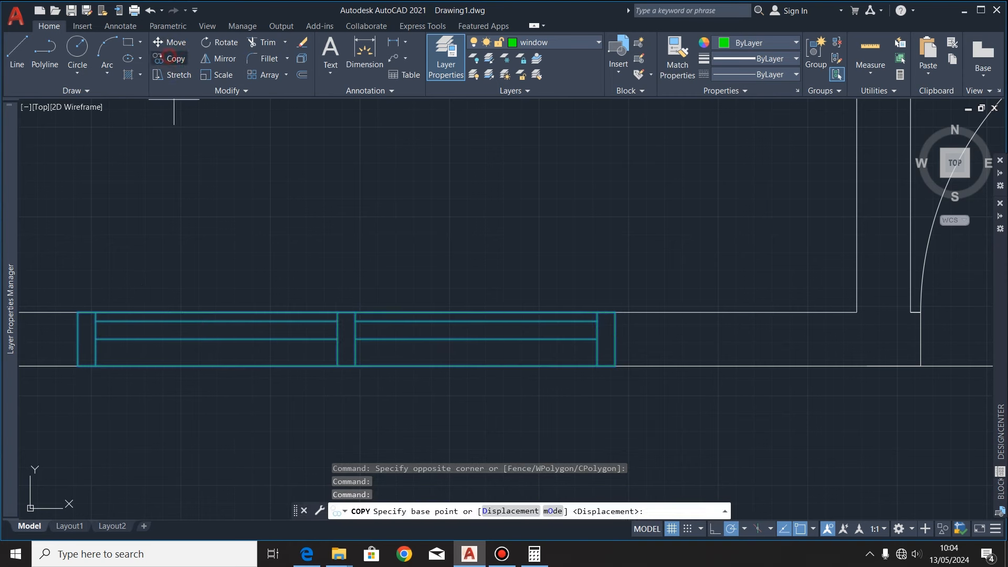
click(78, 364)
scroll(140, 378, down, 3)
scroll(394, 342, up, 2)
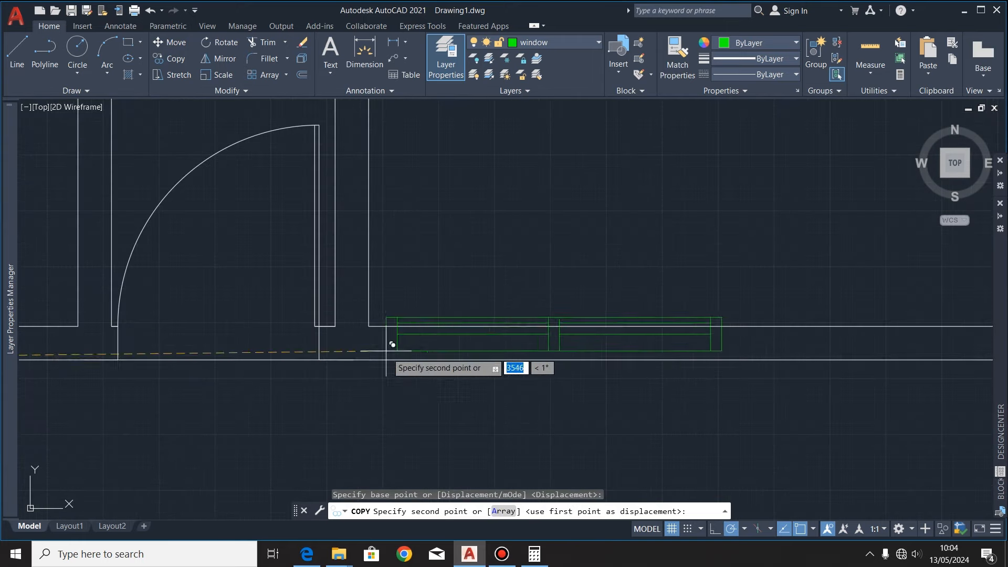
click(376, 404)
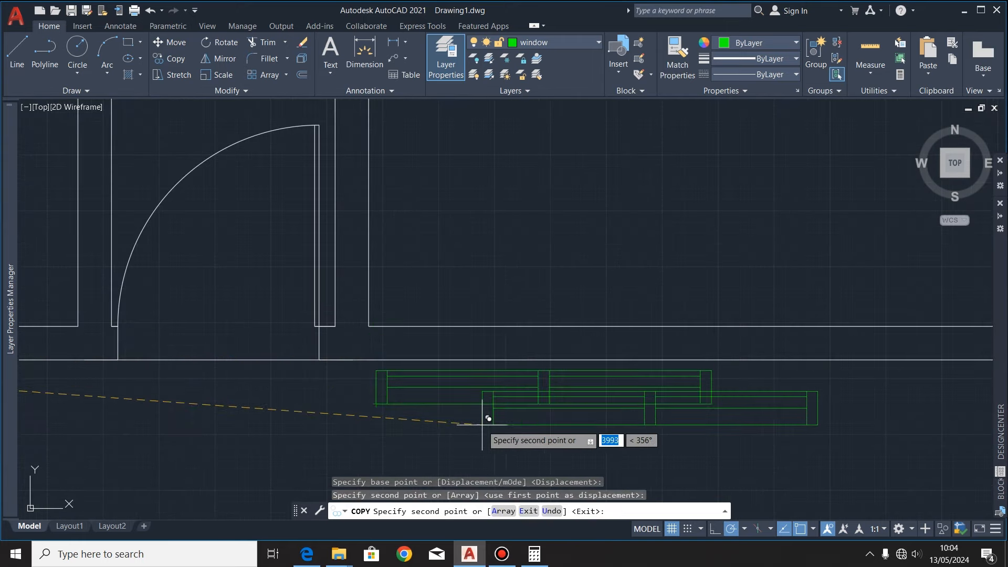
Step: Place a second copy of the window symbol in the free space just below the upper-right room's top wall and end copying
scroll(467, 436, down, 3)
scroll(467, 336, down, 2)
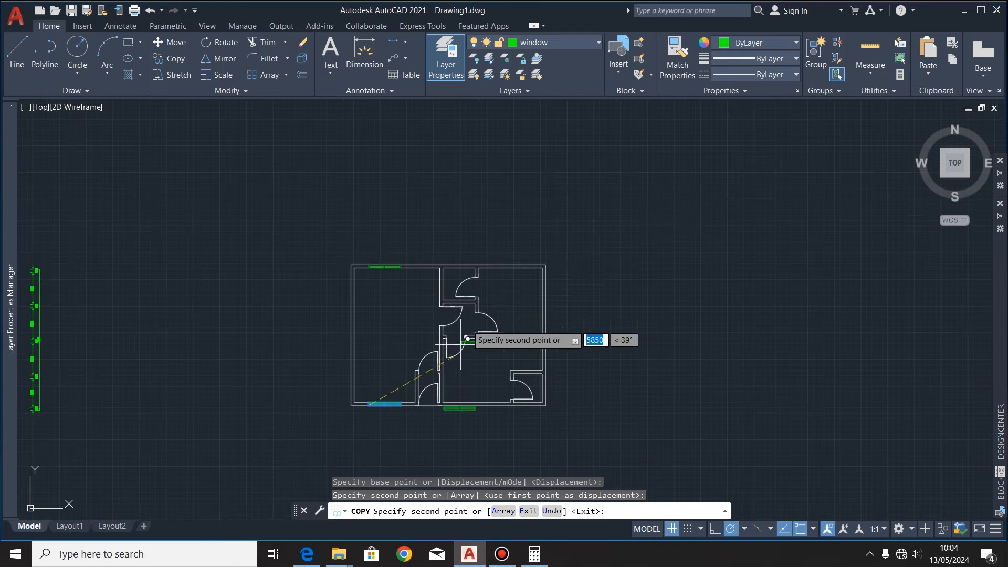
scroll(483, 285, up, 2)
click(510, 247)
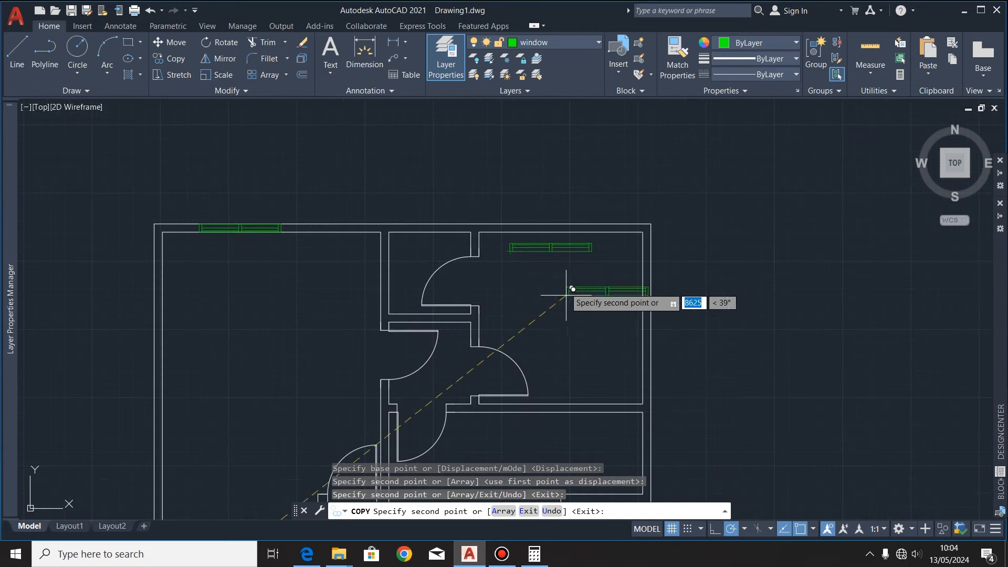
key(Escape)
Step: Move the window symbol below the lower-right room by its upper-left corner to the room's inner lower-left corner
scroll(587, 180, up, 3)
click(685, 304)
click(447, 402)
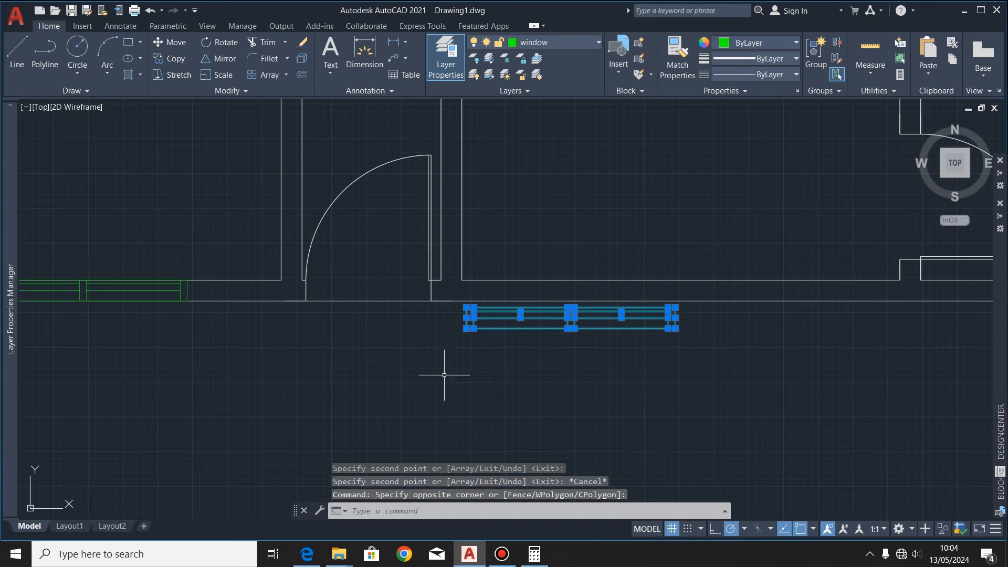
click(175, 58)
click(167, 43)
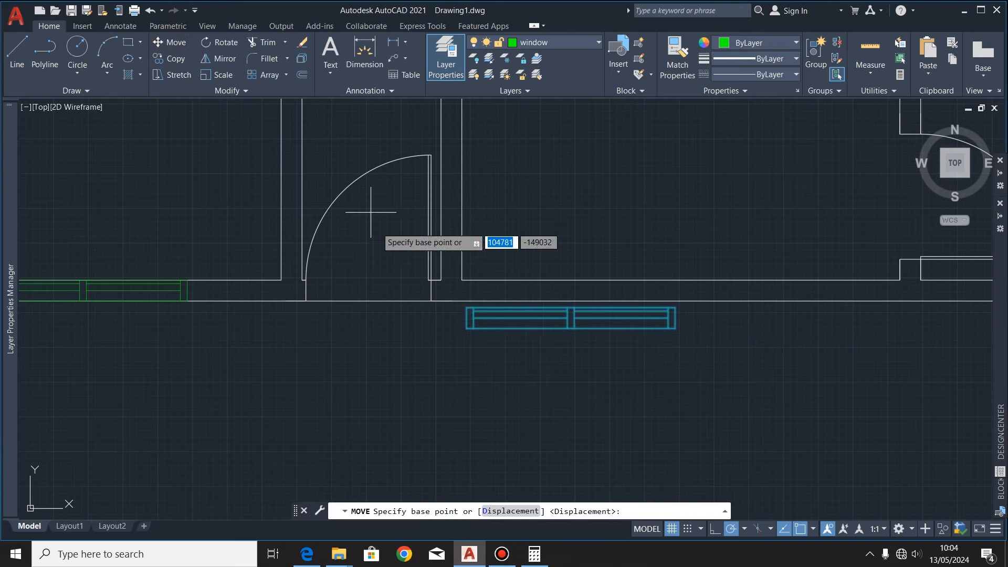
scroll(475, 310, up, 3)
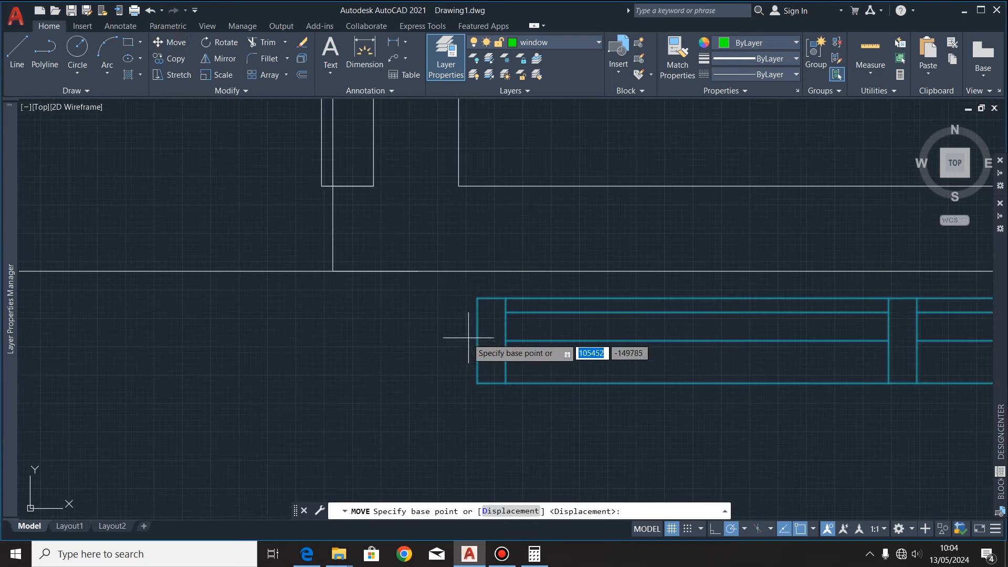
click(477, 297)
click(459, 186)
scroll(331, 265, down, 5)
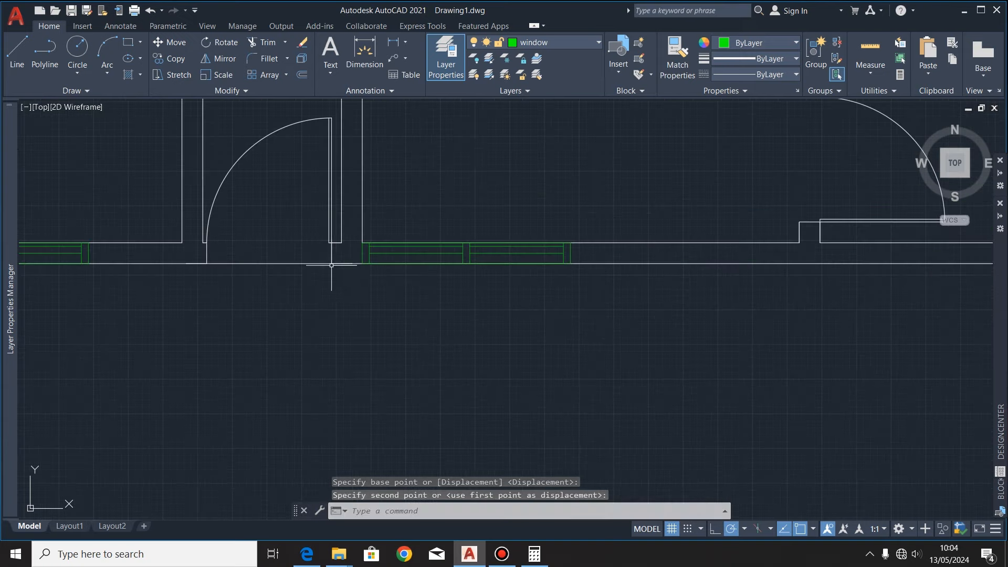
Step: Dimension the gap between the bottom-wall window's right end and the small corner room's wall in the lower-right room
click(364, 52)
scroll(525, 326, down, 2)
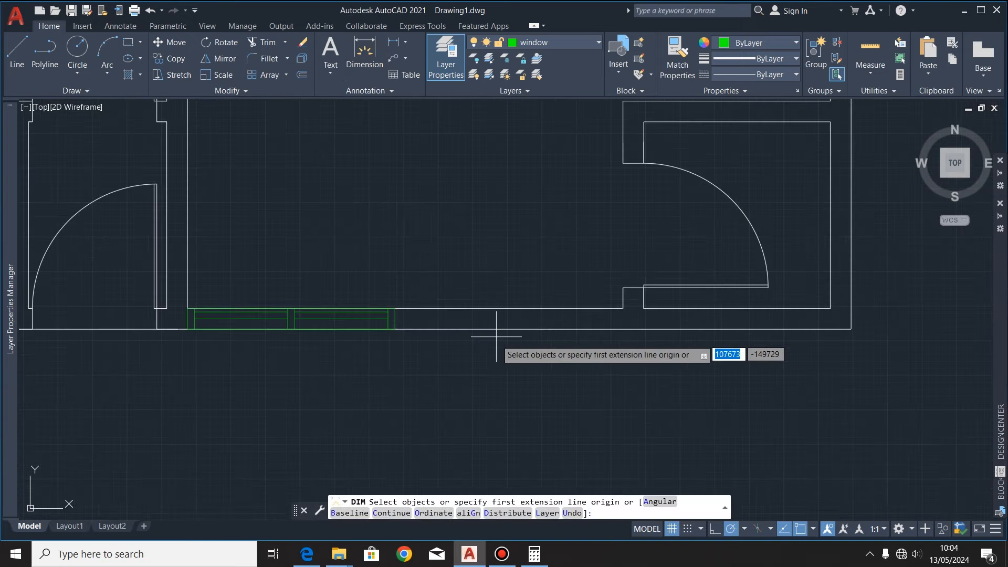
scroll(352, 325, up, 4)
key(Return)
scroll(331, 300, up, 3)
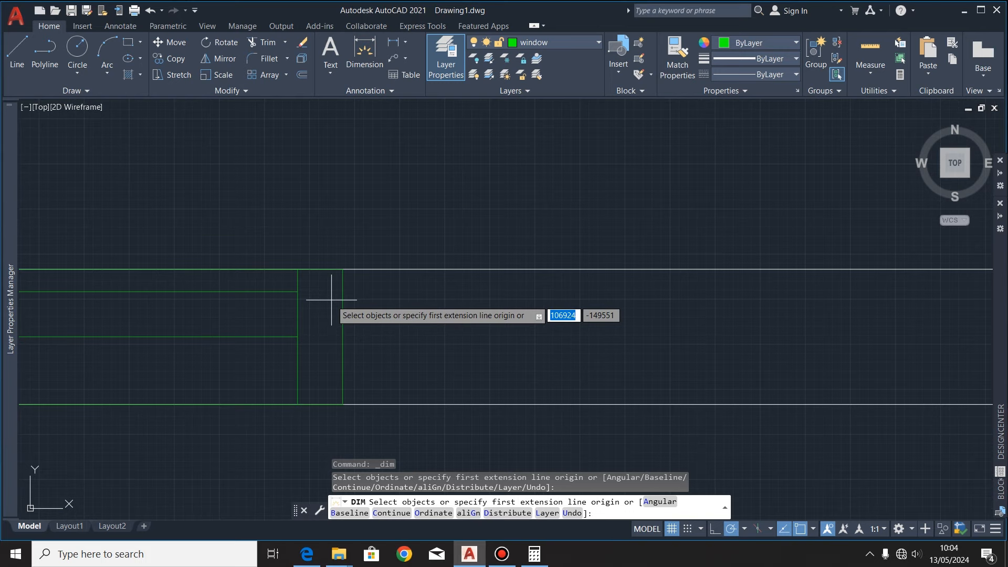
click(343, 269)
scroll(283, 325, down, 3)
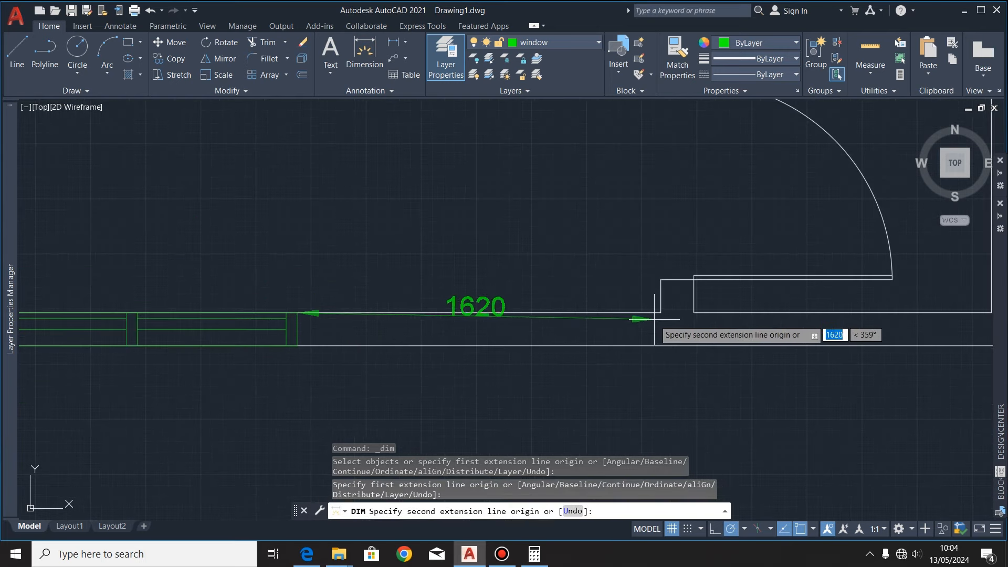
click(661, 313)
click(467, 285)
scroll(466, 288, up, 2)
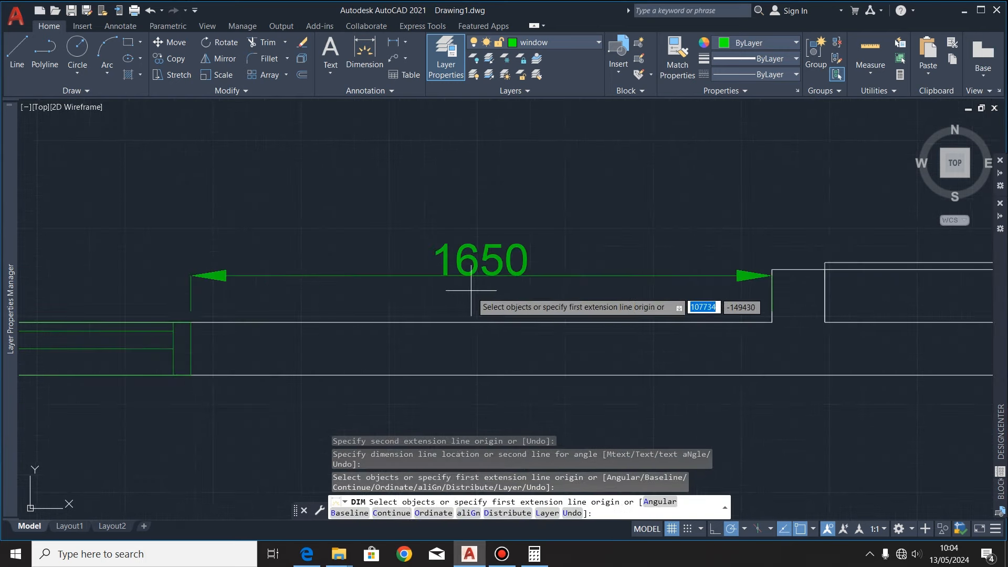
key(Return)
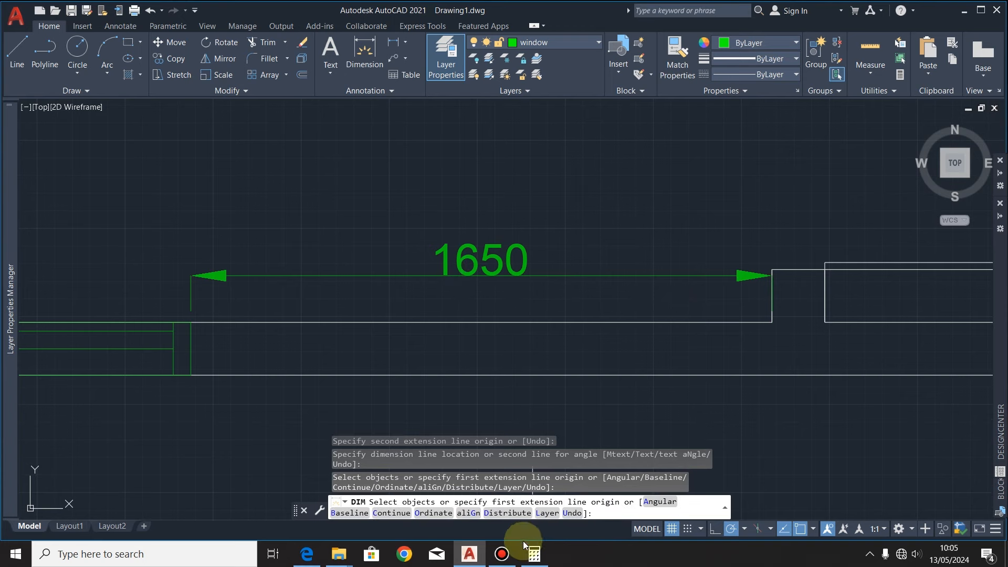
Step: Switch to Calculator and divide 1650 by 2 to get the window's centring offset
click(533, 555)
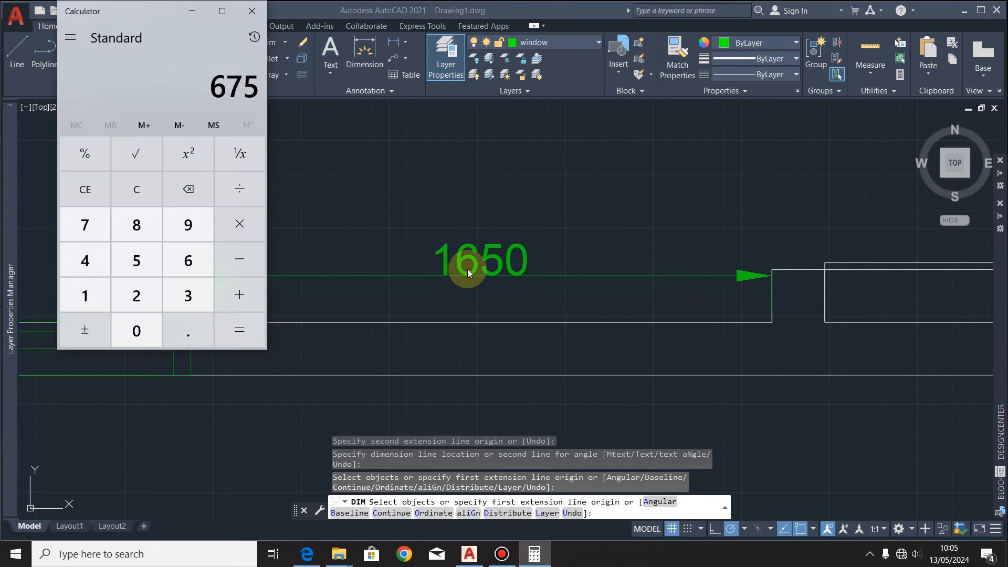
click(94, 297)
click(187, 262)
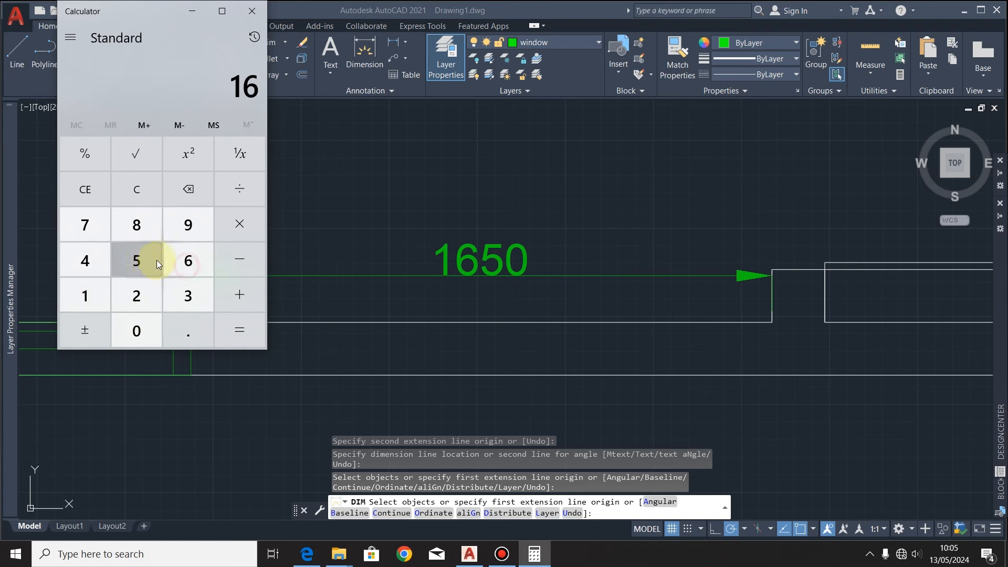
click(135, 337)
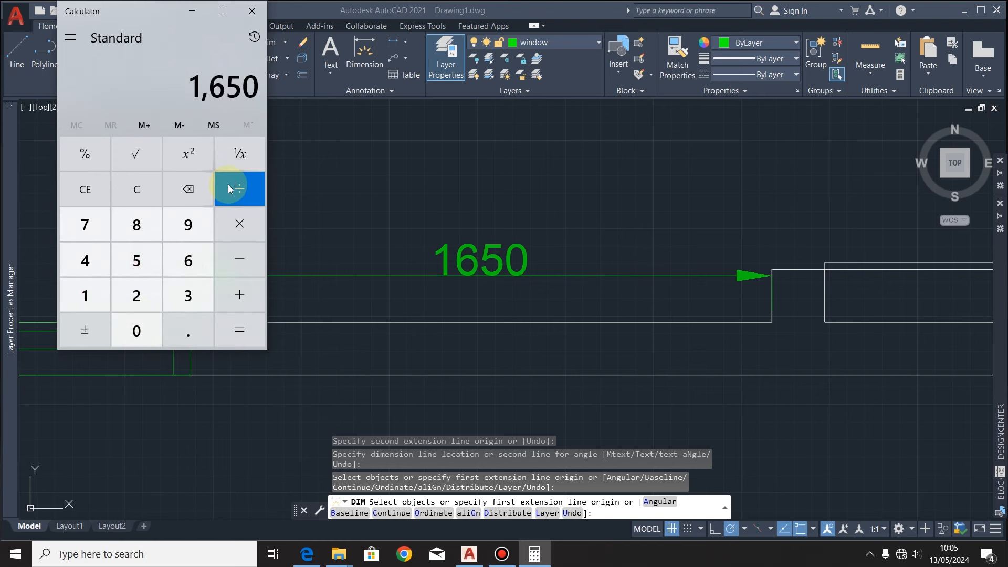
click(144, 294)
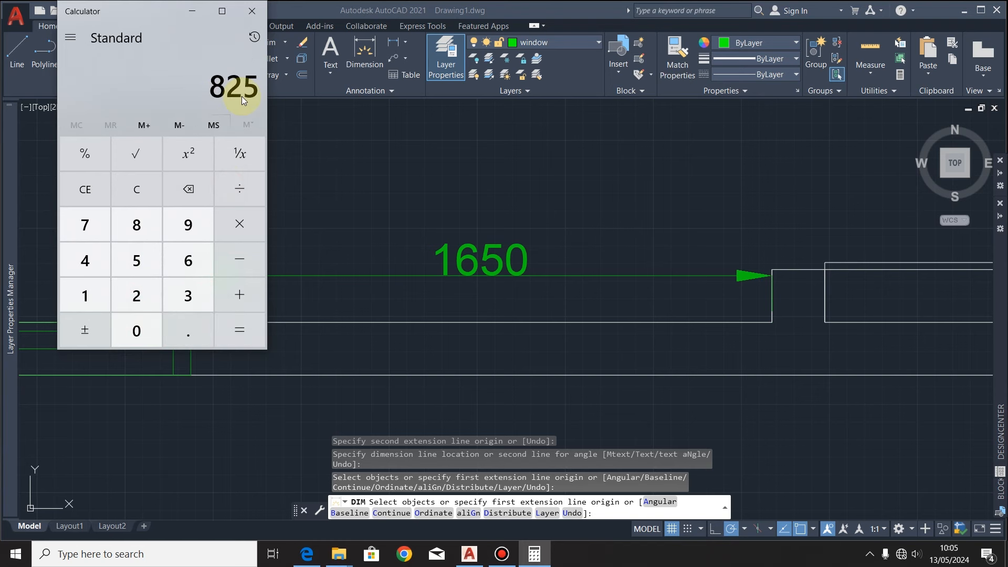
click(193, 11)
Step: Move the lower-right room's window symbol 825 to the right along the bottom wall and erase the dimension beside it
click(541, 299)
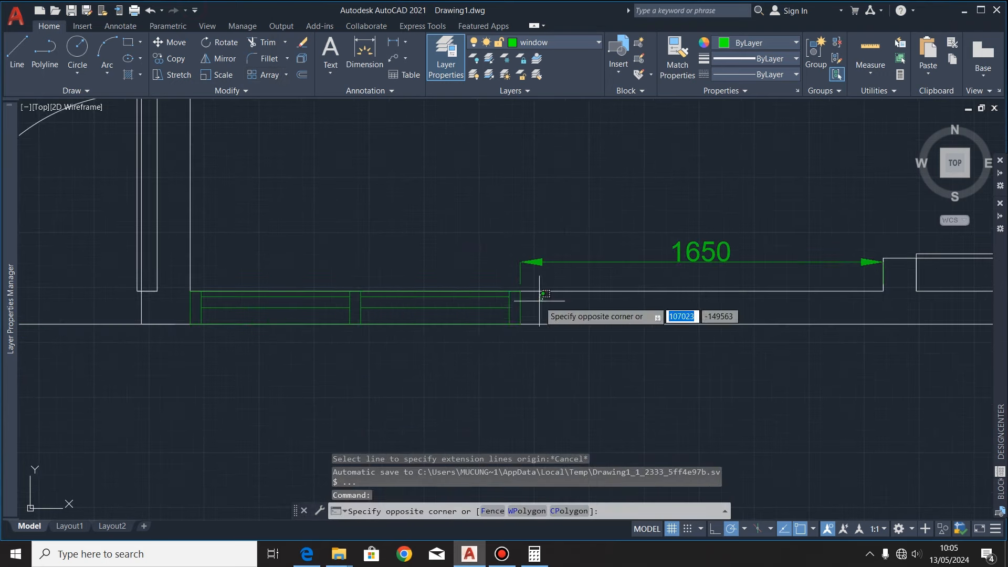
click(168, 314)
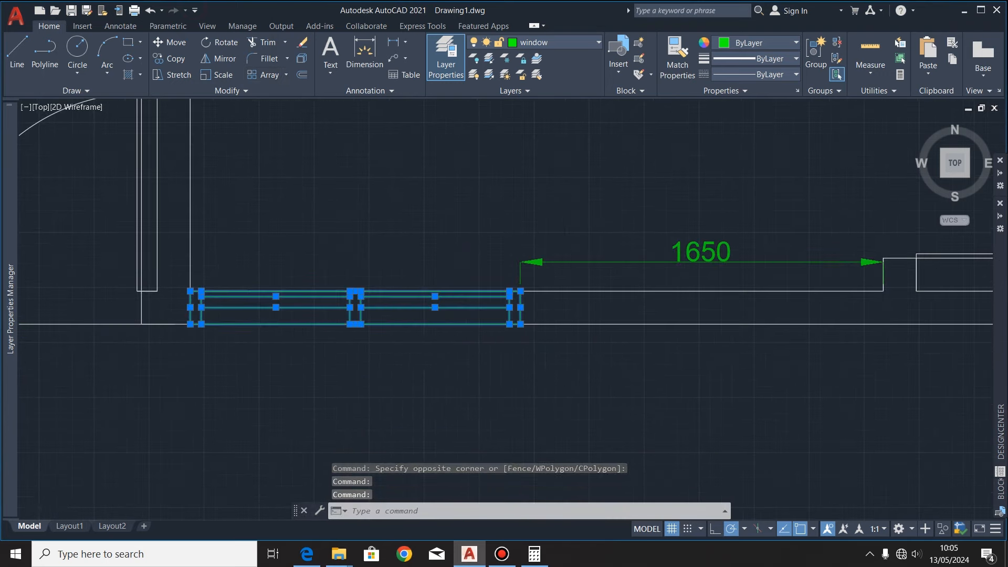
scroll(691, 377, down, 2)
click(168, 42)
scroll(408, 355, up, 4)
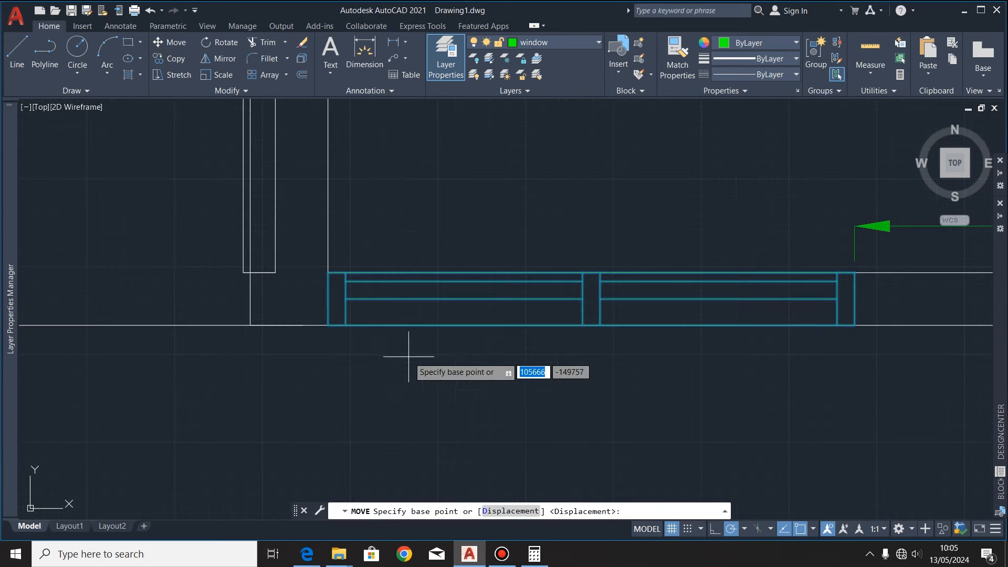
click(328, 272)
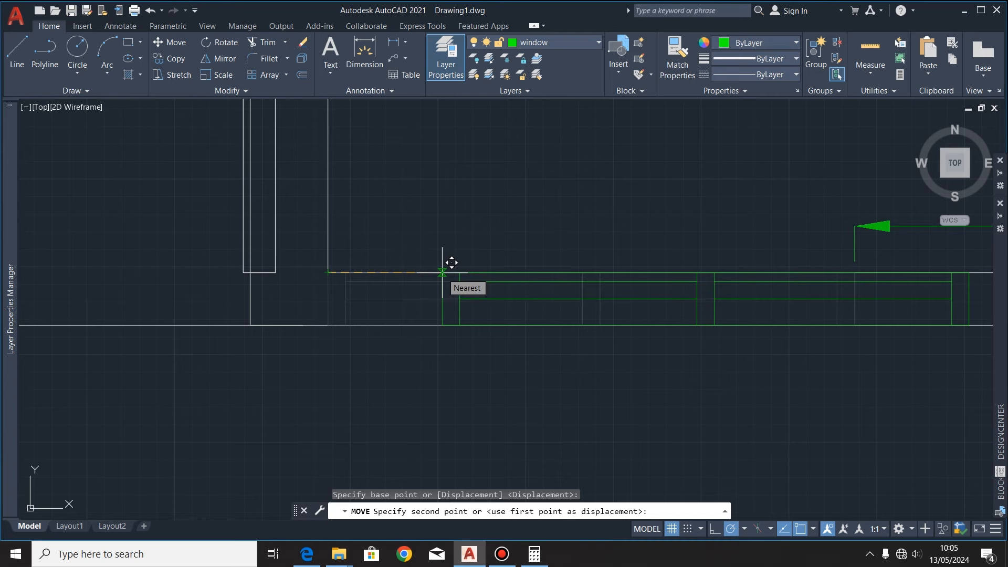
text(8)
key(Return)
scroll(560, 365, down, 2)
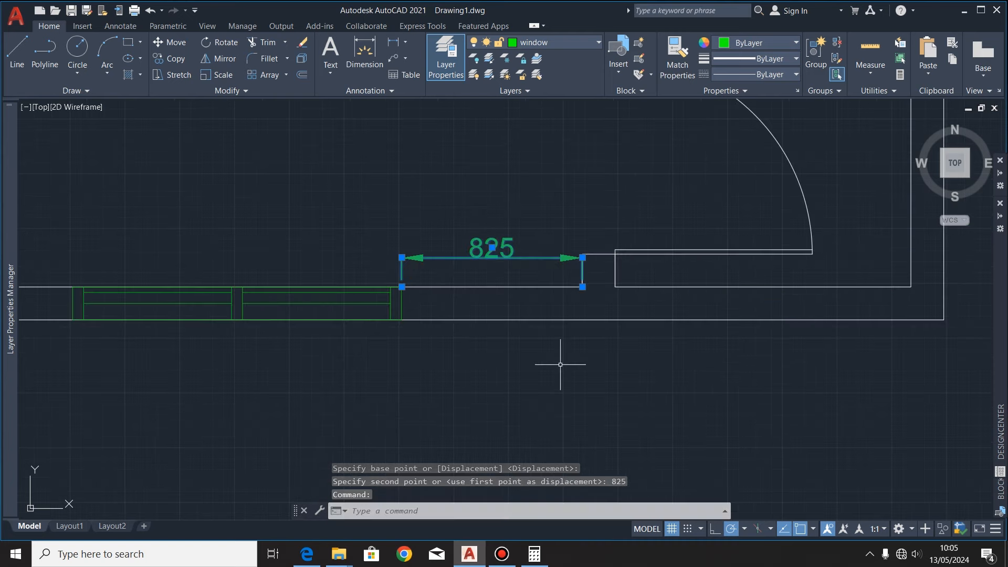
key(Delete)
Step: Mirror the window symbol in the upper-right room about a horizontal line just below it, erasing the source objects
middle_drag(561, 364, 572, 472)
scroll(577, 367, down, 3)
click(697, 286)
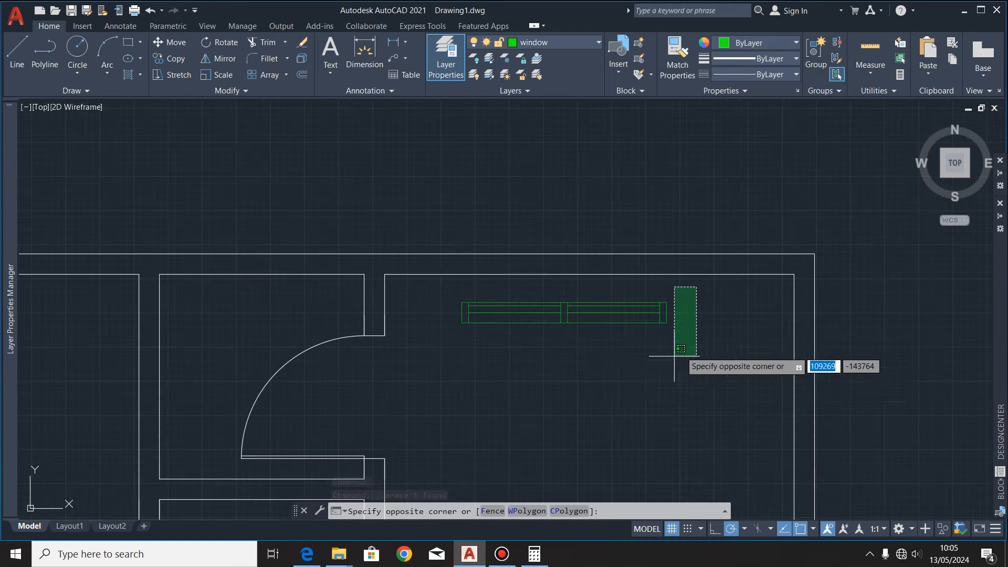
click(438, 369)
scroll(453, 181, down, 5)
scroll(453, 177, up, 3)
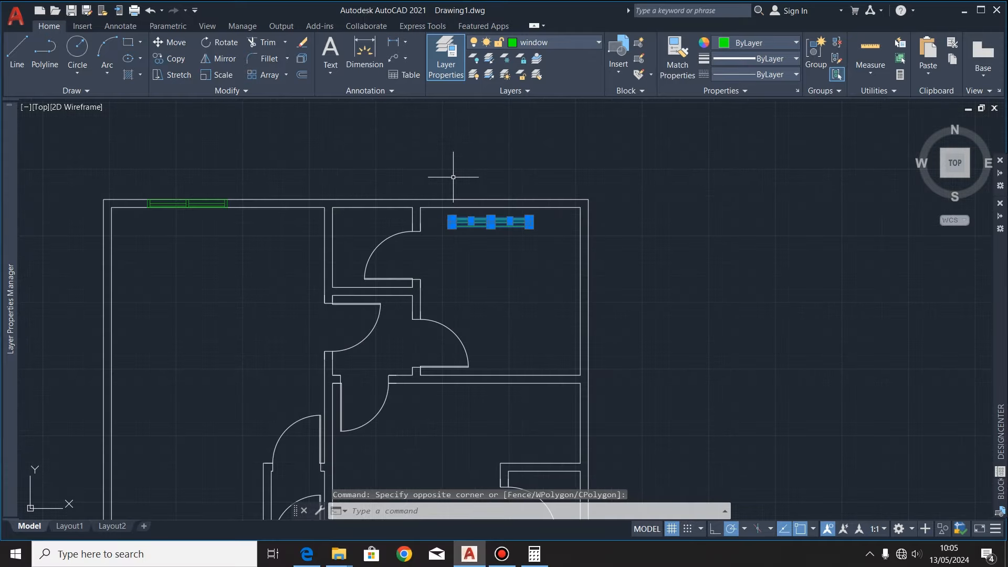
click(219, 58)
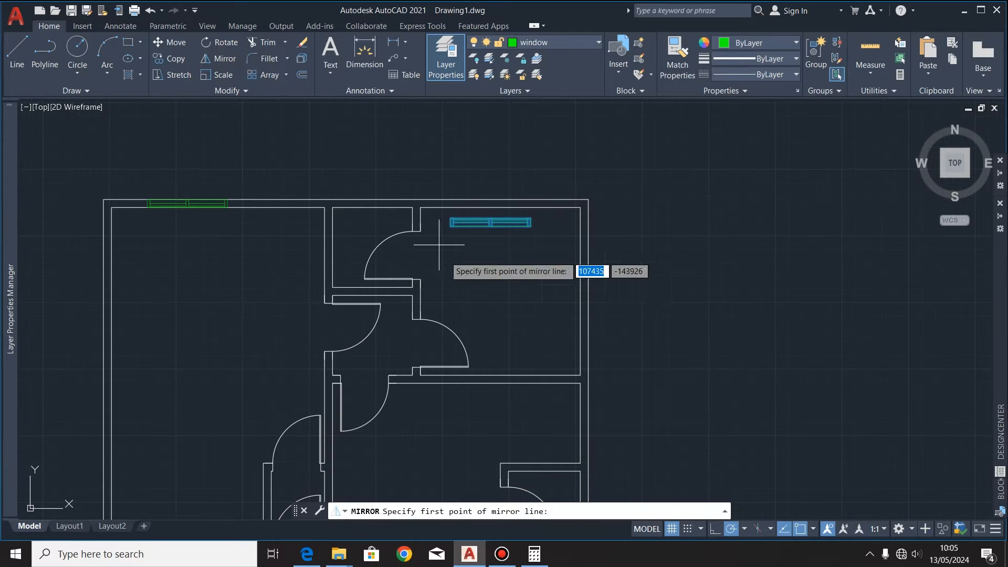
scroll(493, 231, up, 5)
click(327, 240)
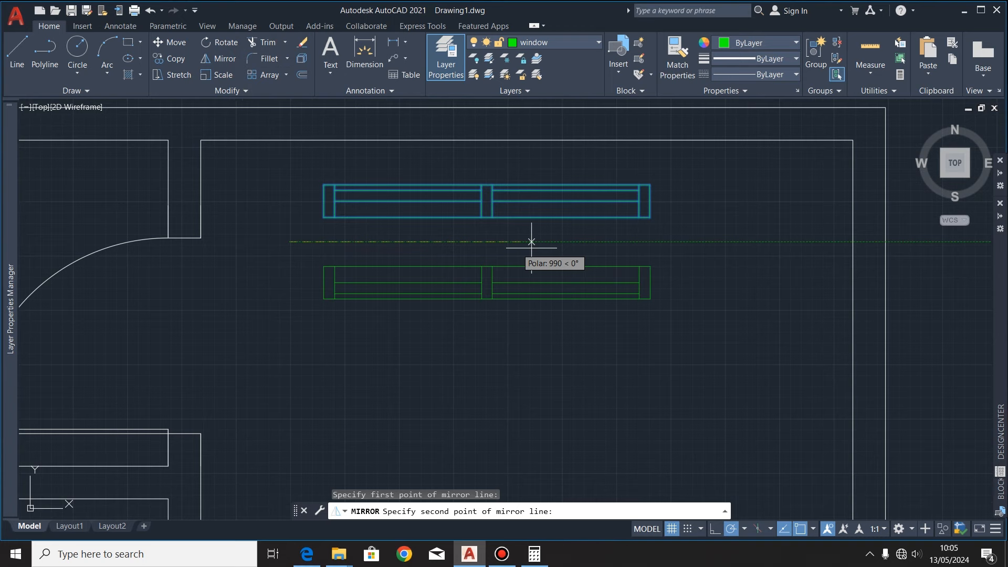
click(675, 240)
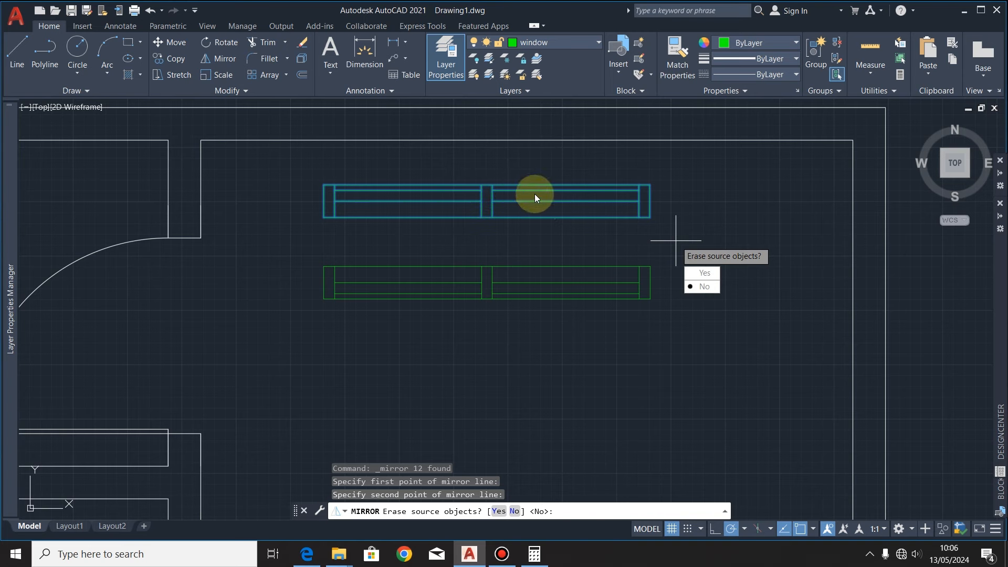
click(705, 272)
Step: Move the mirrored window symbol by its lower-left corner to the upper-right room's inner upper-left corner
click(675, 253)
click(299, 260)
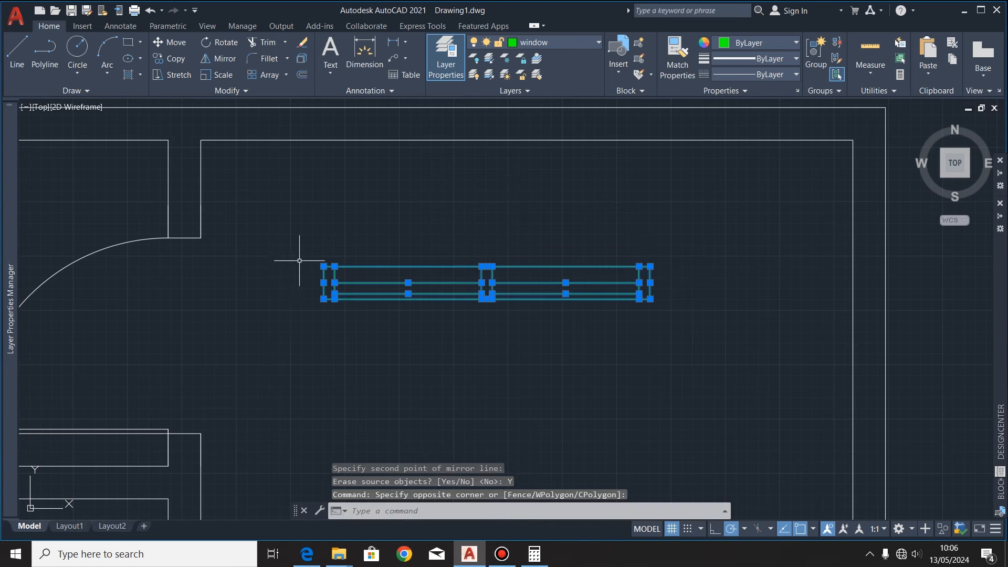
click(175, 46)
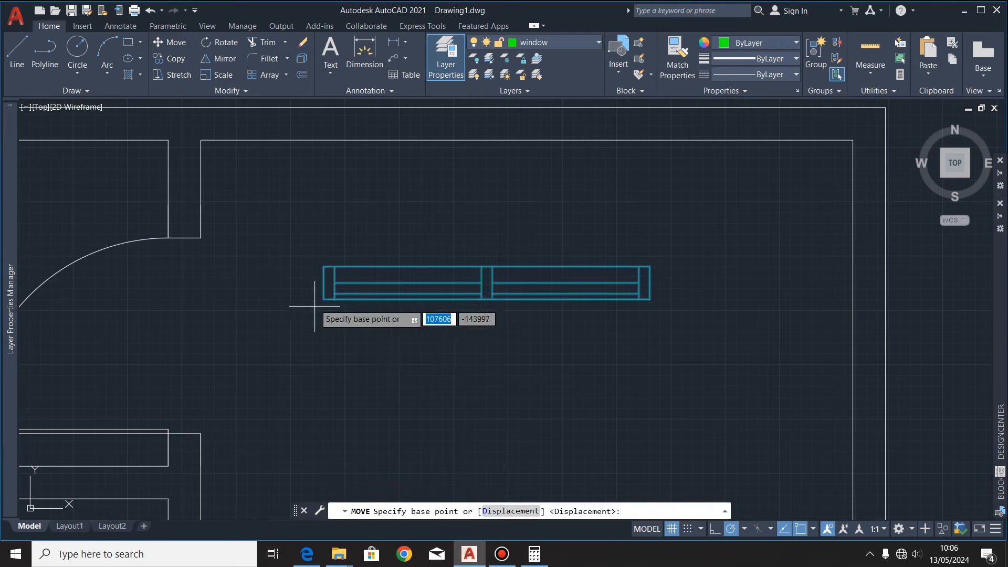
key(Escape)
click(174, 43)
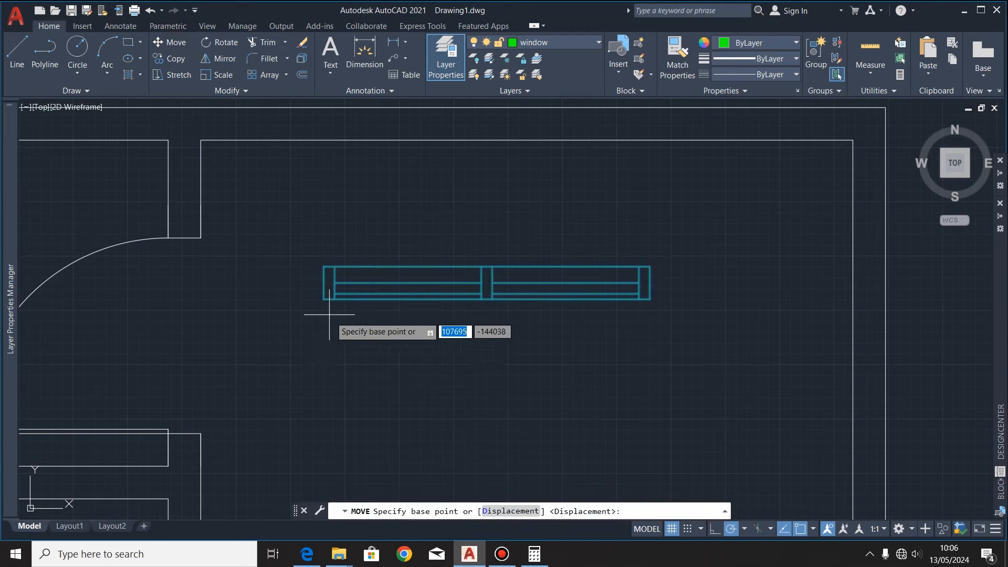
click(324, 299)
scroll(388, 286, up, 4)
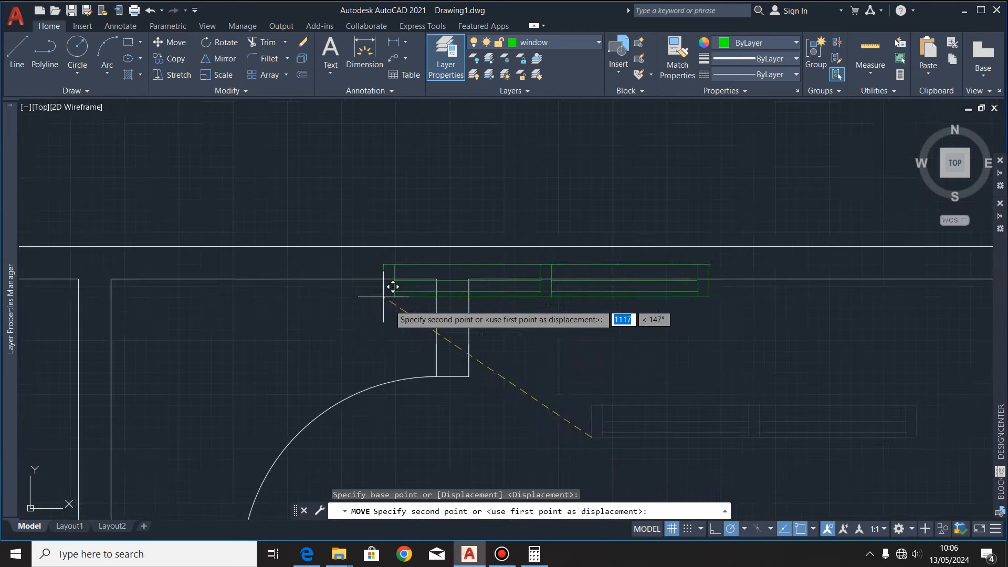
click(444, 287)
Step: Dimension the gap between the top-wall window's right end and the upper-right room's right inner wall
scroll(443, 286, down, 4)
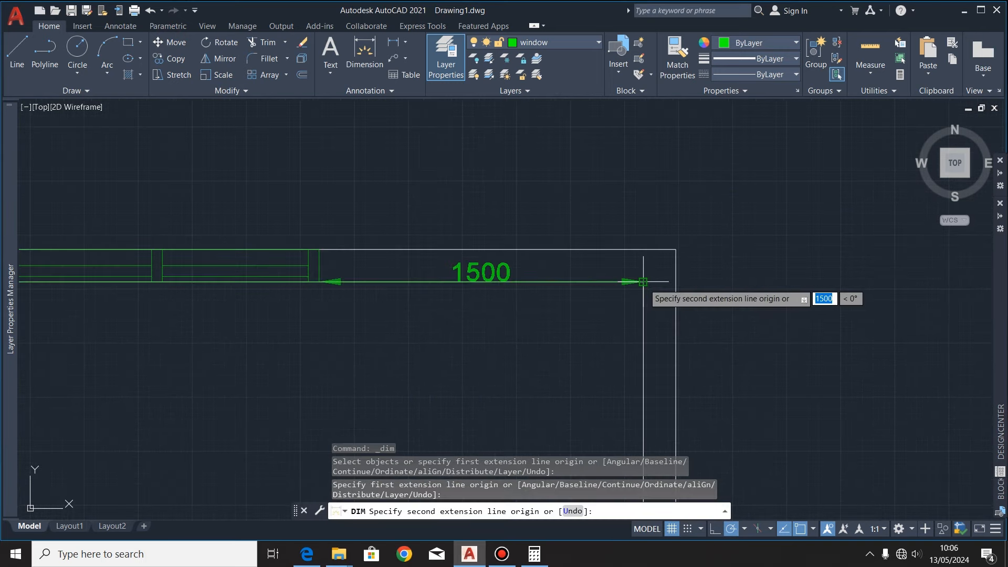
click(643, 282)
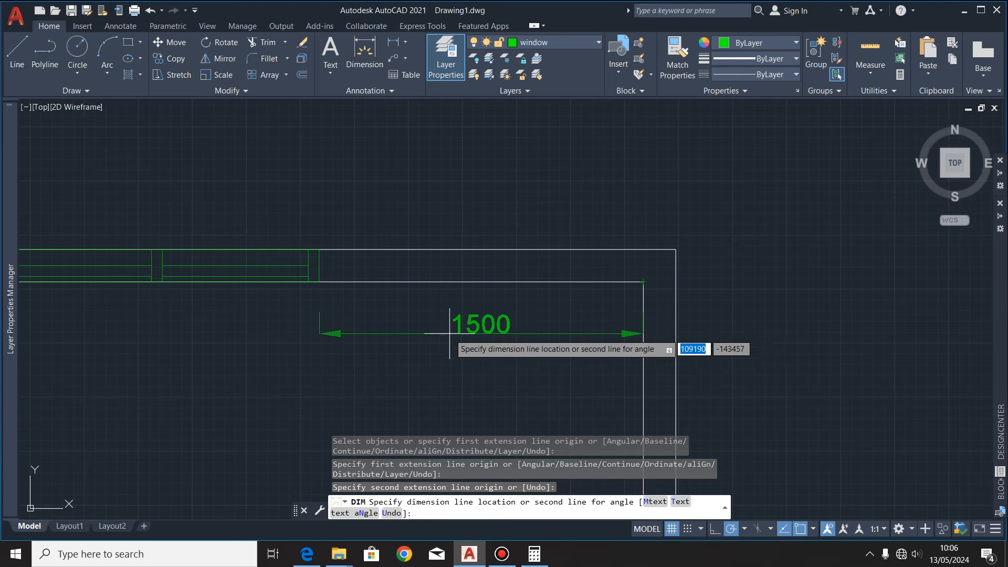
click(511, 339)
scroll(558, 335, down, 2)
scroll(558, 325, up, 1)
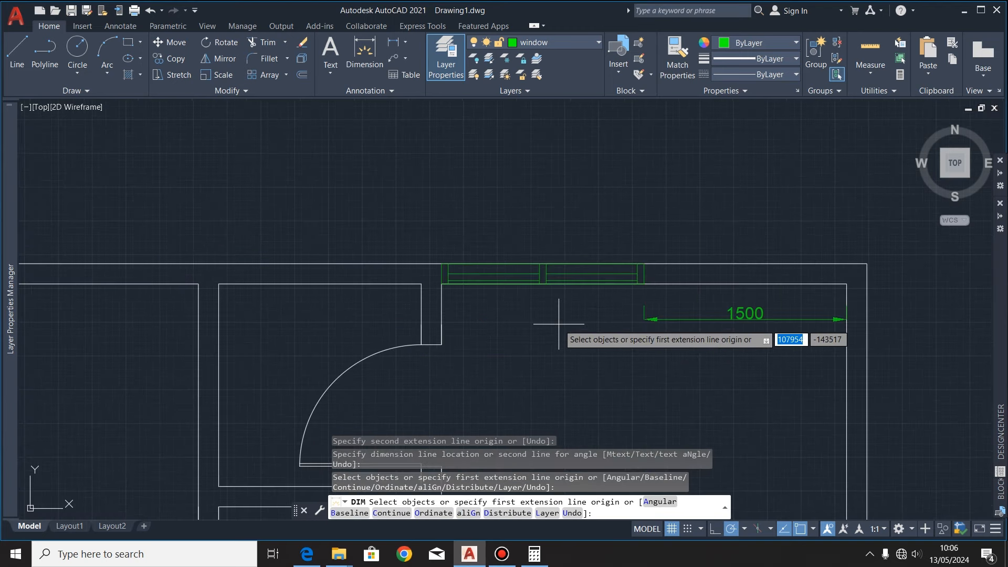
key(Return)
Step: Move the upper-right room's window symbol 750 to the right along the top wall and erase the dimension beside it
scroll(629, 277, up, 2)
click(691, 252)
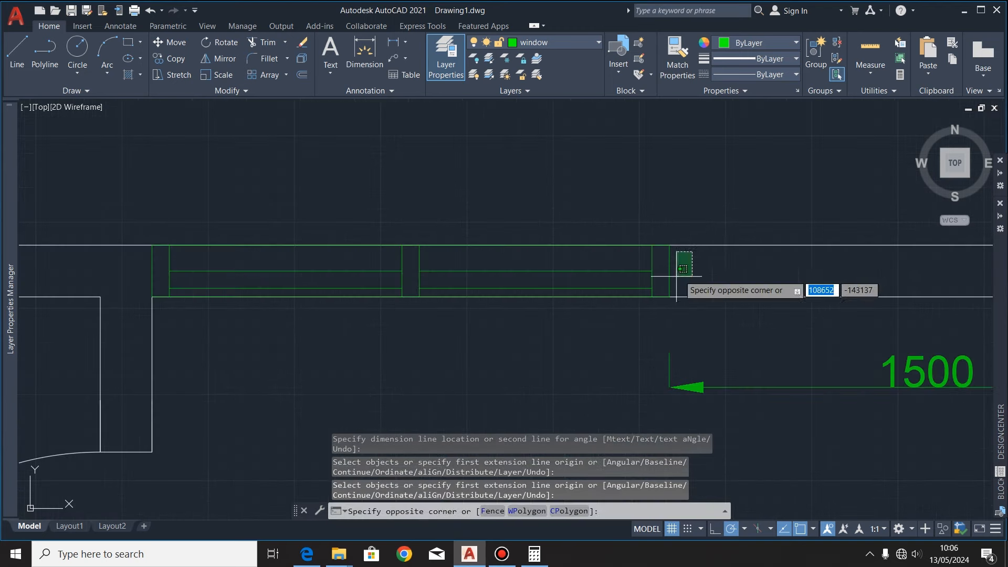
click(149, 293)
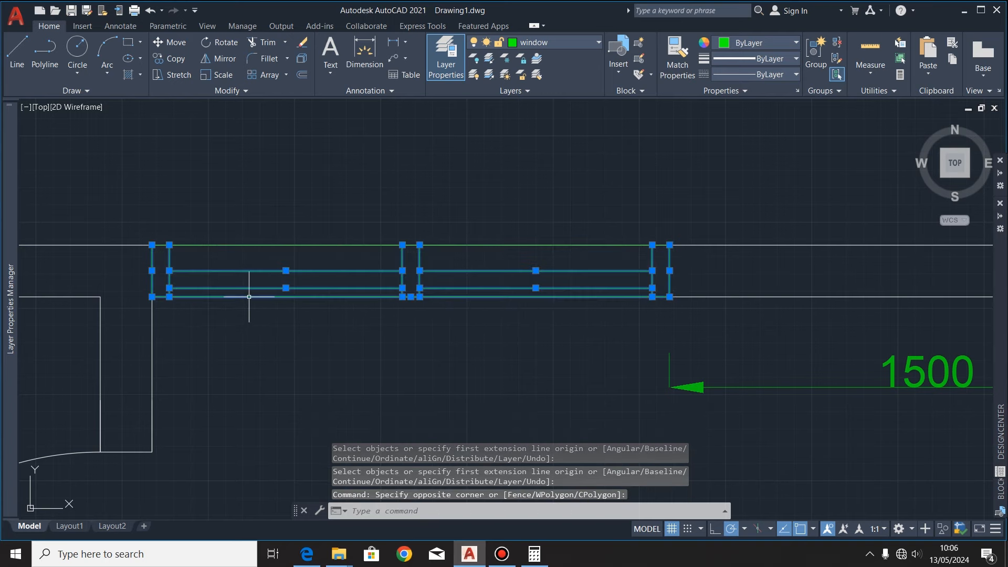
click(248, 295)
click(262, 245)
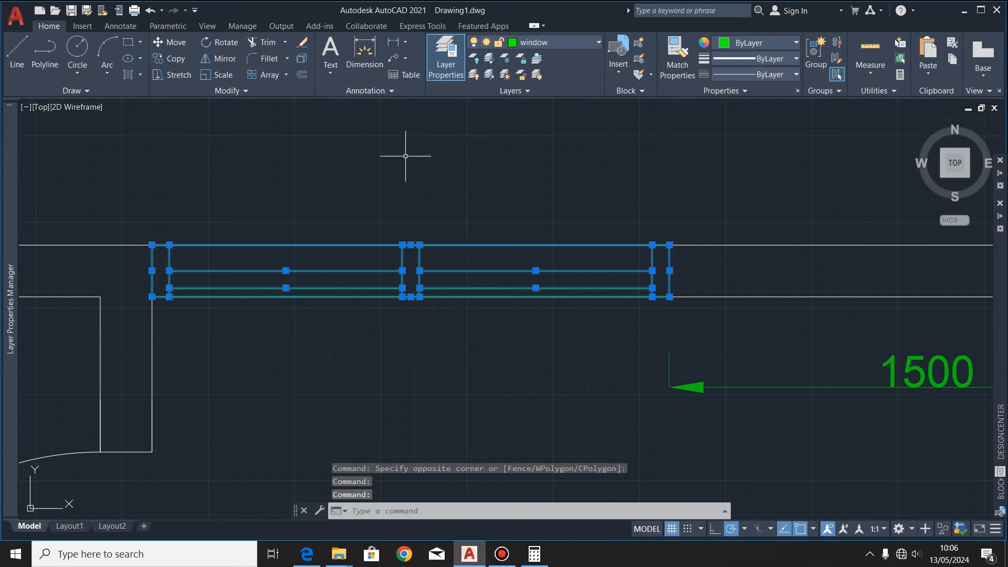
click(177, 42)
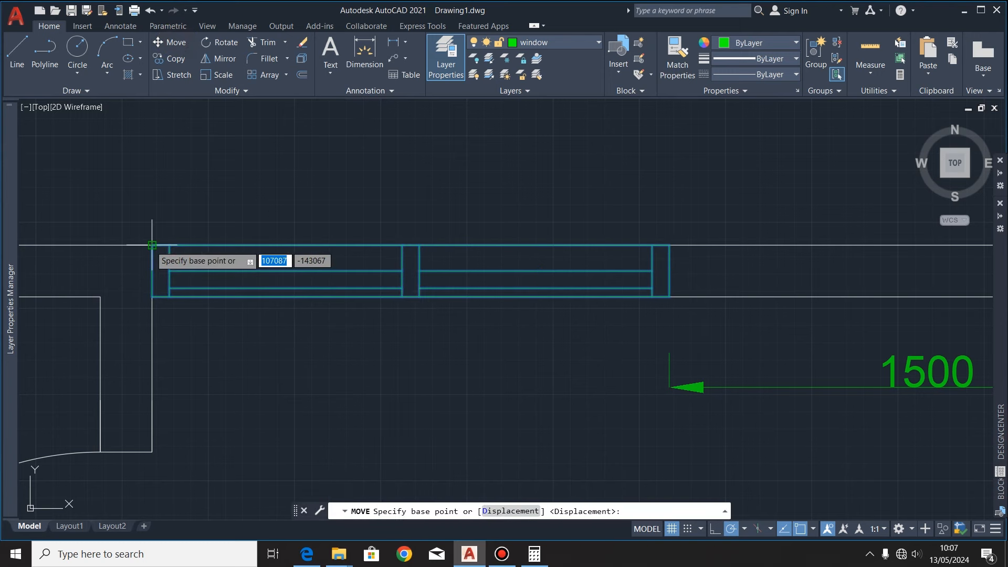
click(152, 244)
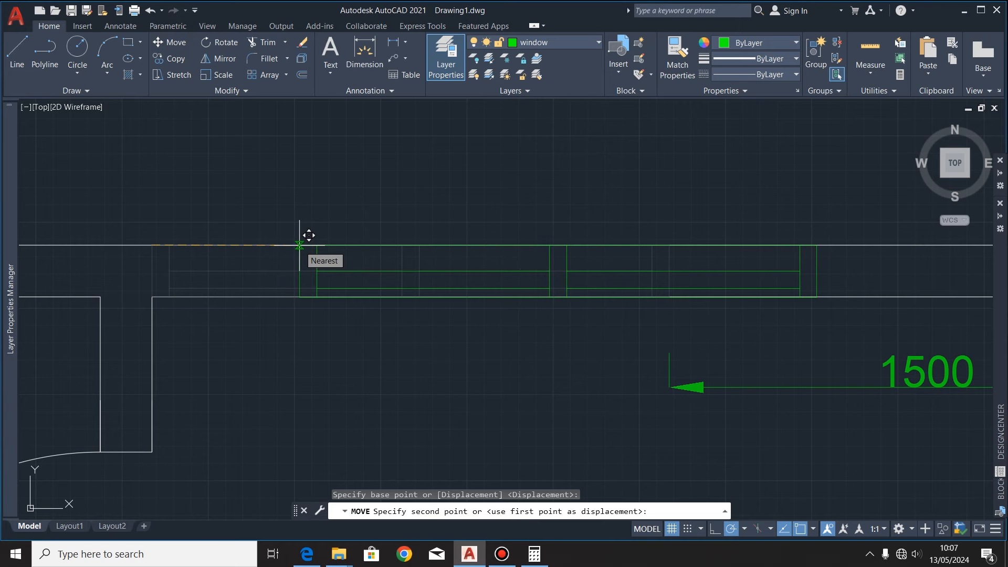
click(300, 245)
text(750)
key(Return)
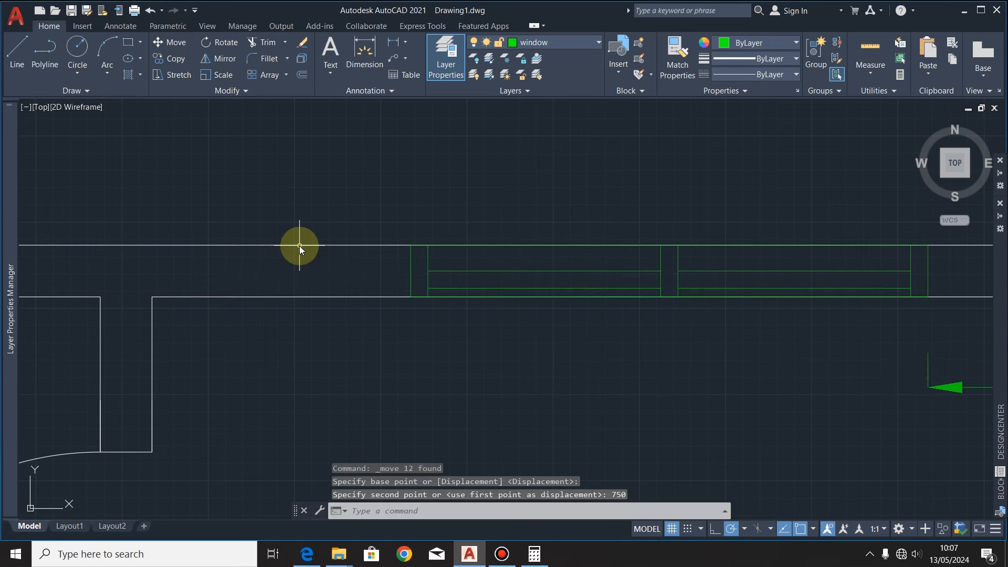
scroll(222, 249, down, 4)
click(554, 303)
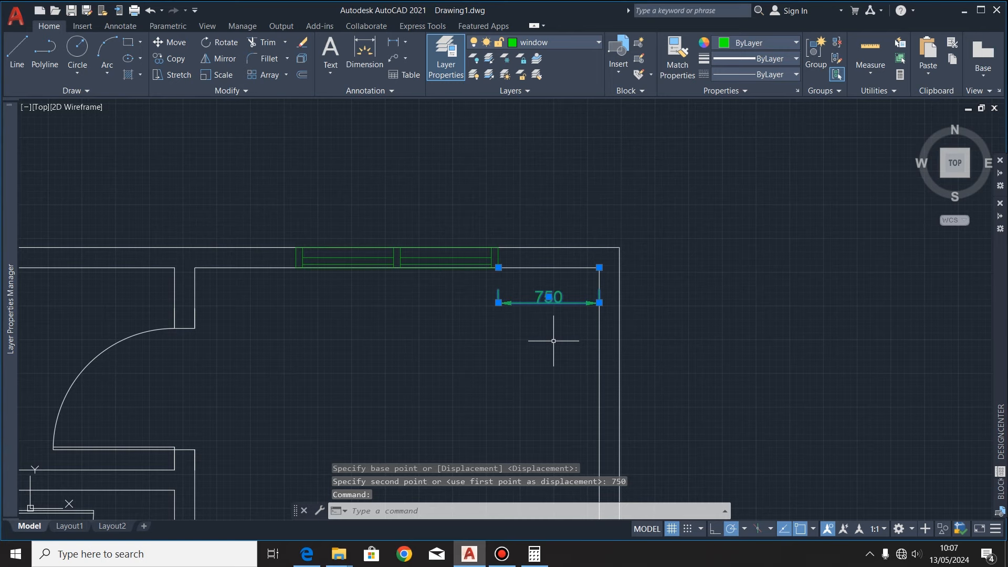
key(Delete)
Step: Examine the W2 windows of both W/C rooms on the reference plan and compare them with the drawn plan
scroll(619, 231, down, 8)
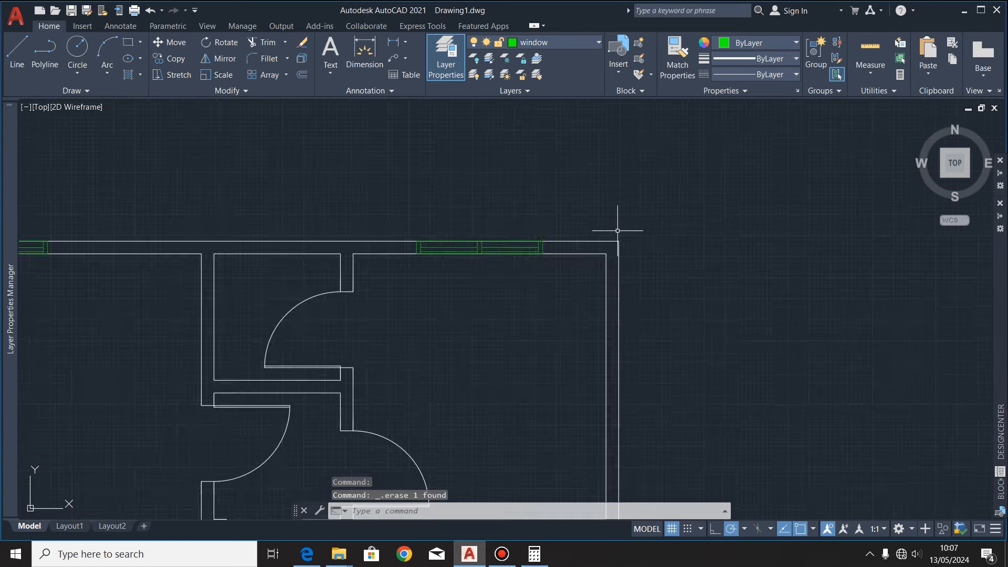
scroll(605, 235, up, 2)
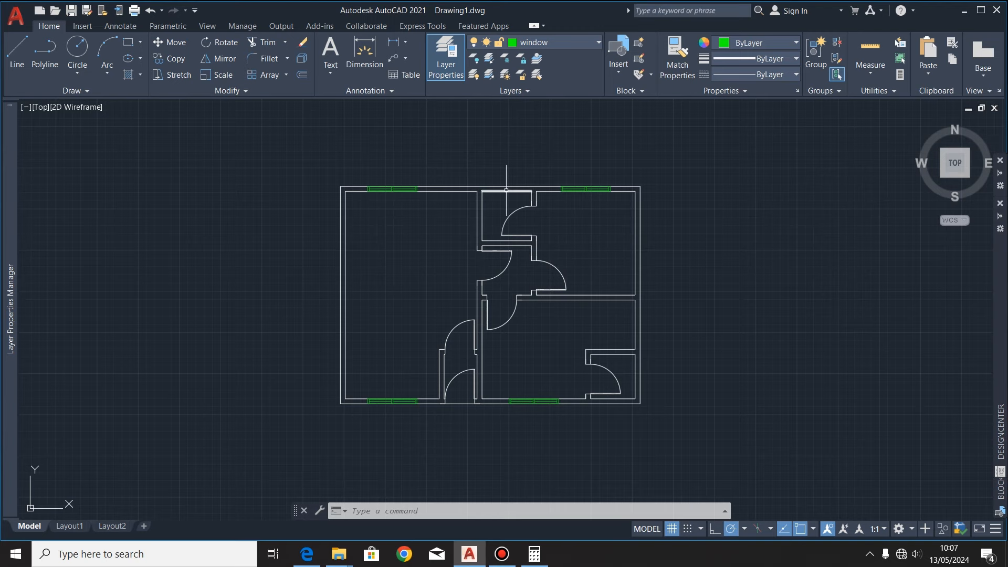
scroll(506, 190, up, 4)
scroll(658, 378, down, 3)
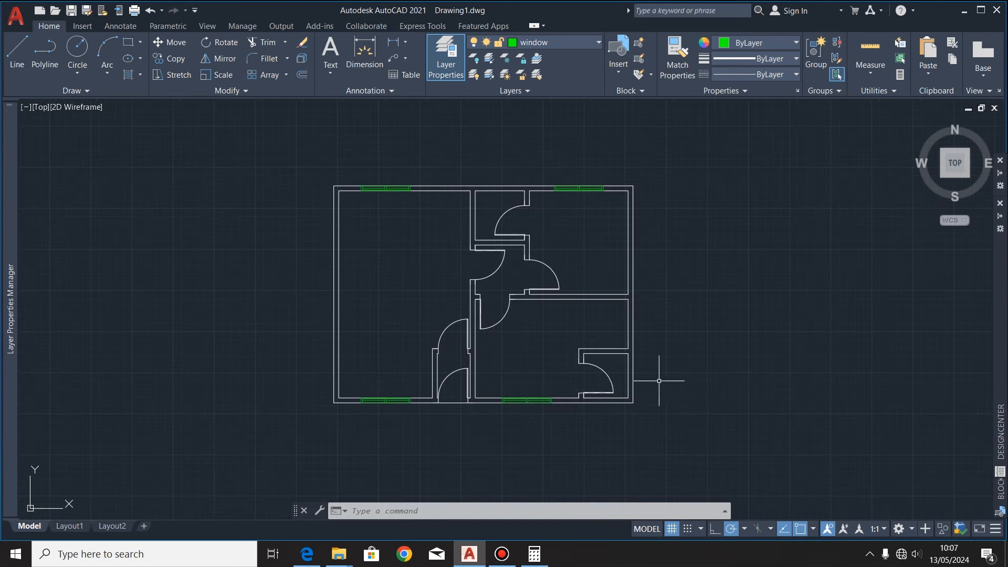
scroll(607, 383, up, 5)
scroll(513, 175, down, 7)
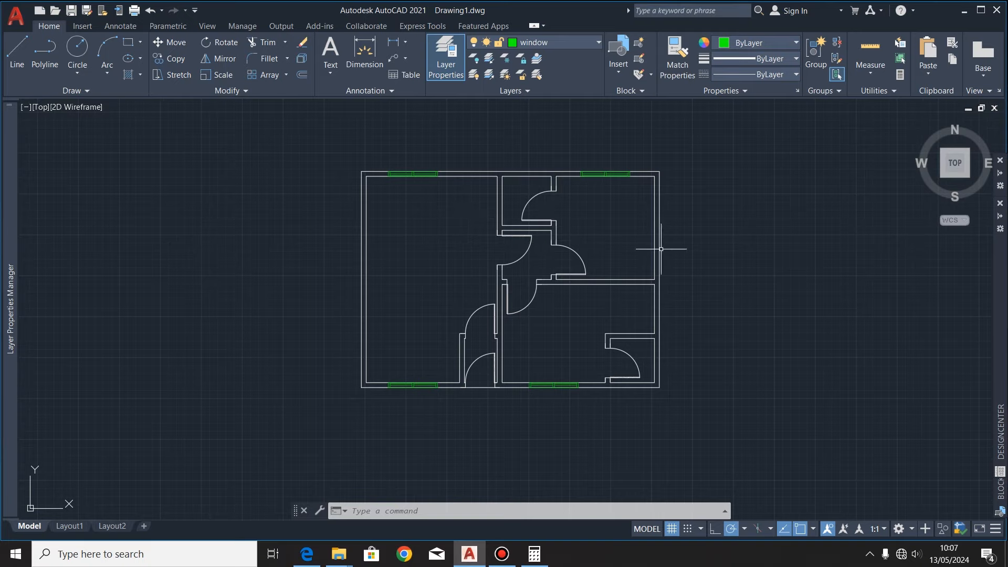
scroll(289, 212, up, 6)
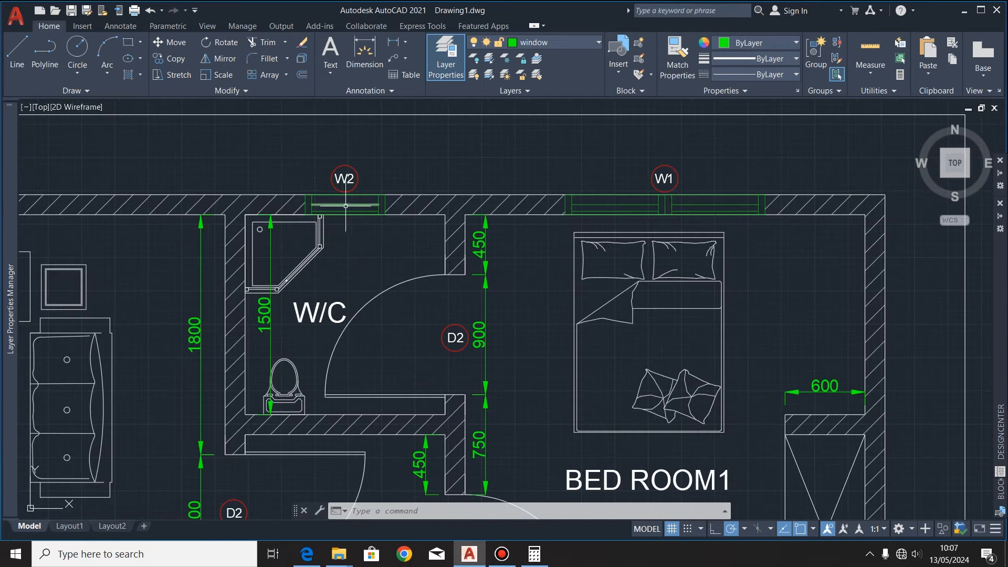
scroll(294, 221, down, 5)
scroll(367, 341, up, 4)
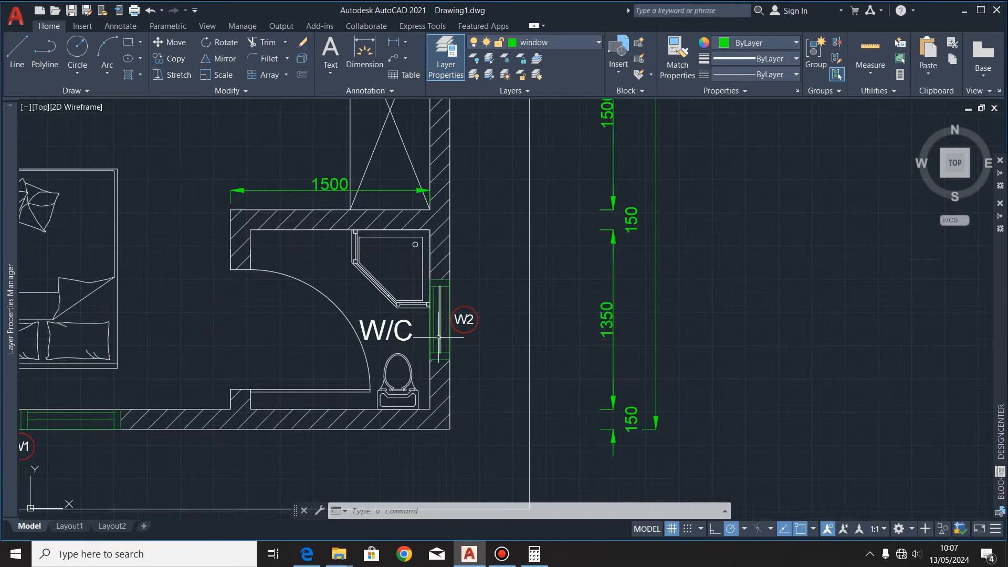
scroll(212, 376, down, 6)
scroll(159, 398, down, 2)
scroll(540, 383, up, 4)
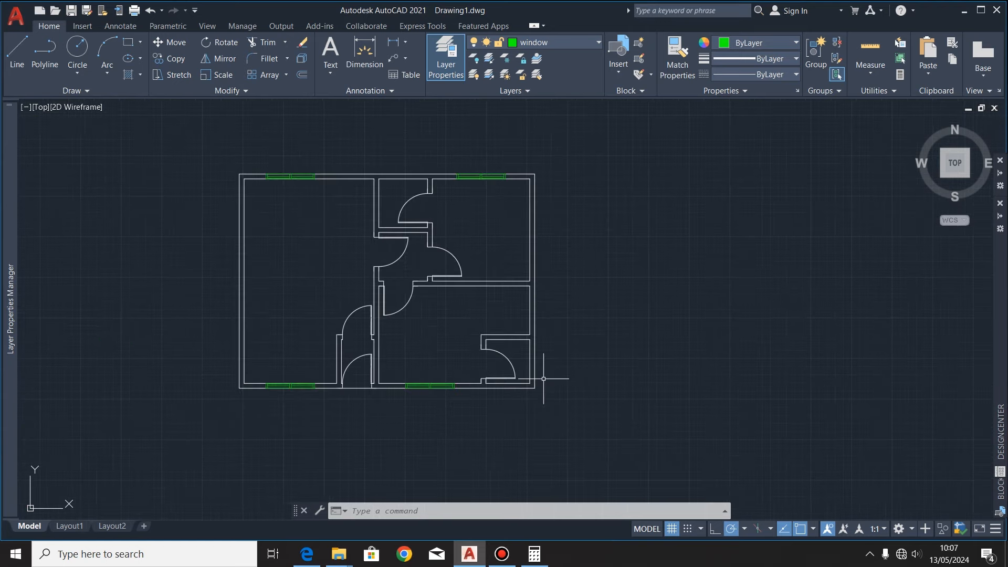
Step: Draw a 600 by 150 rectangle in the empty area below the plan's bottom wall
click(128, 43)
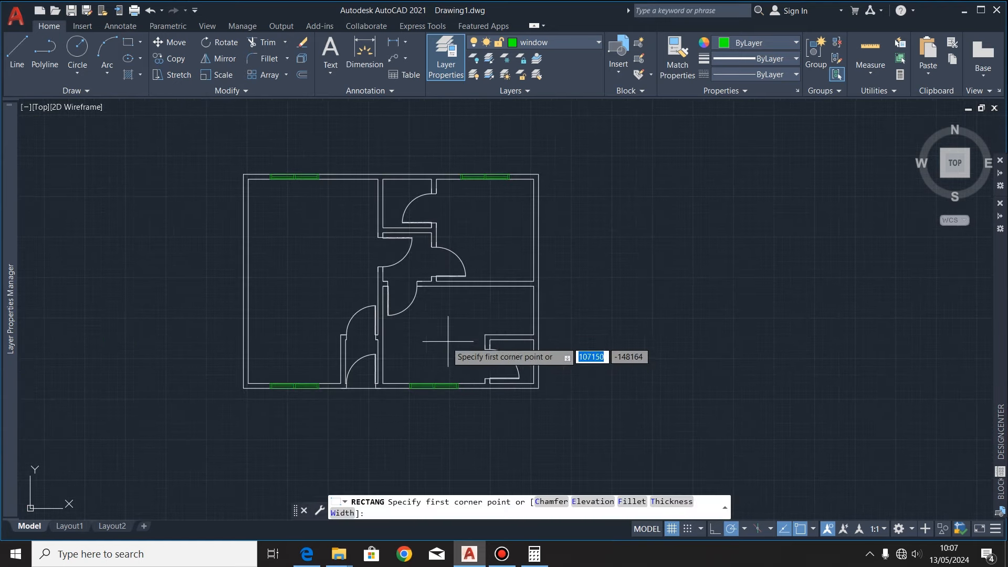
scroll(449, 426, up, 2)
click(447, 398)
text(600)
key(Tab)
text(150)
key(Return)
Step: Explode the new rectangle below the plan into separate lines
scroll(459, 414, up, 6)
click(561, 375)
click(439, 291)
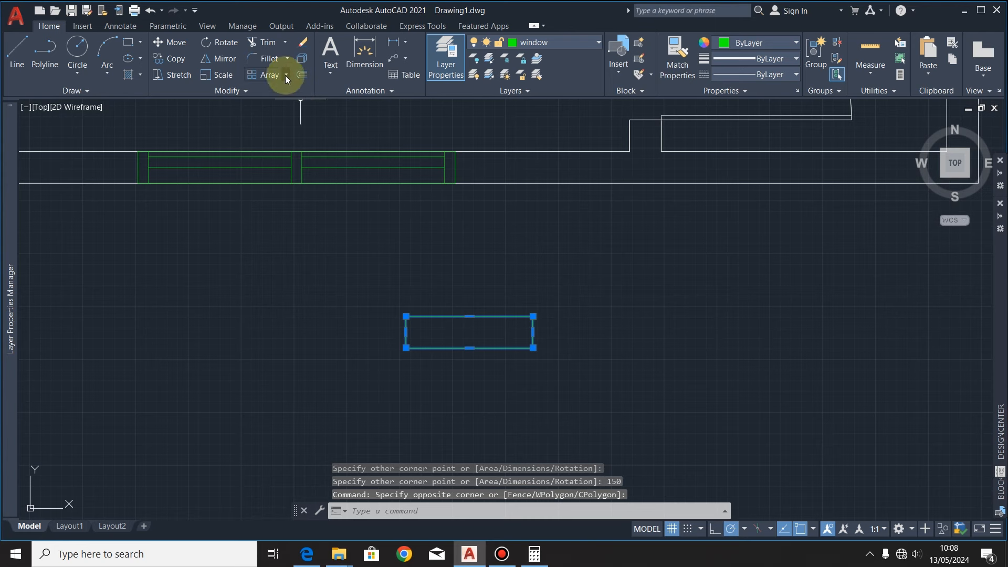
click(303, 57)
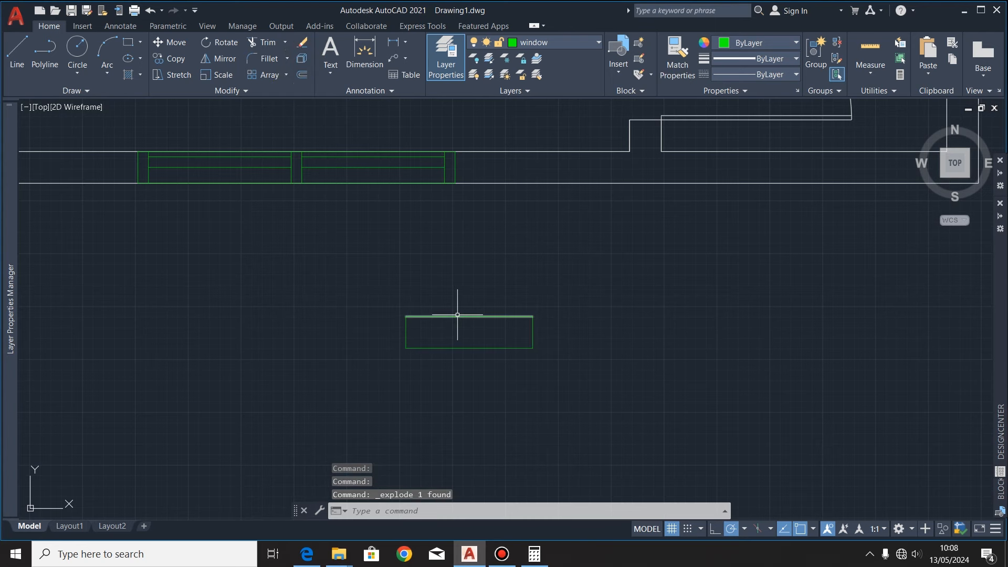
Step: Offset the exploded rectangle's top line 75 downward, and offset the resulting middle line another 50 downward
click(457, 315)
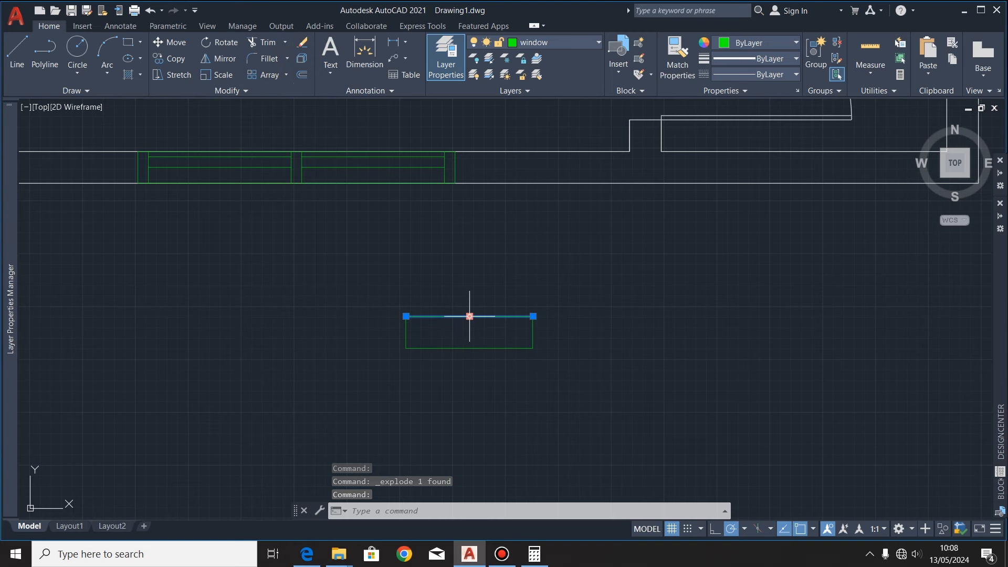
click(301, 75)
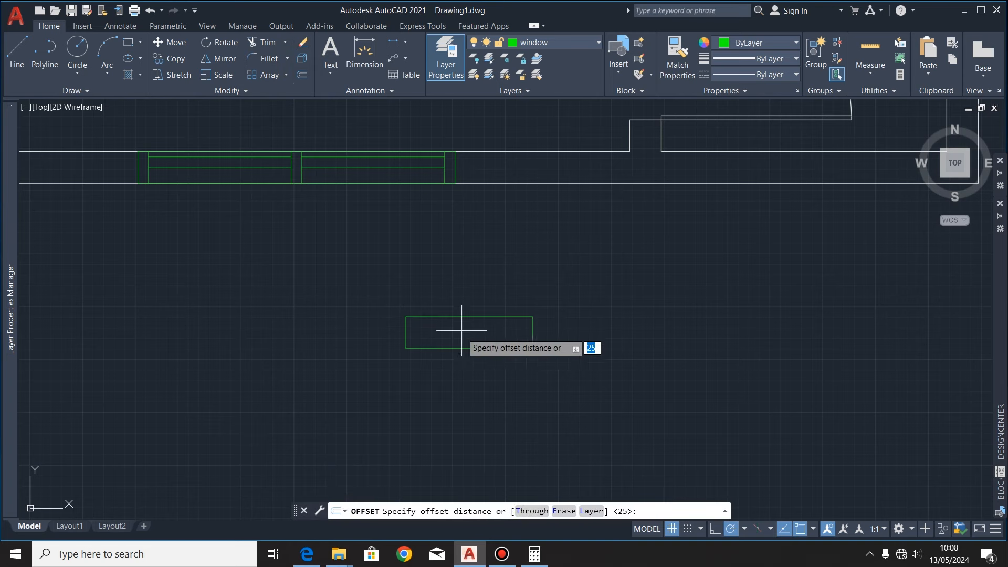
click(469, 316)
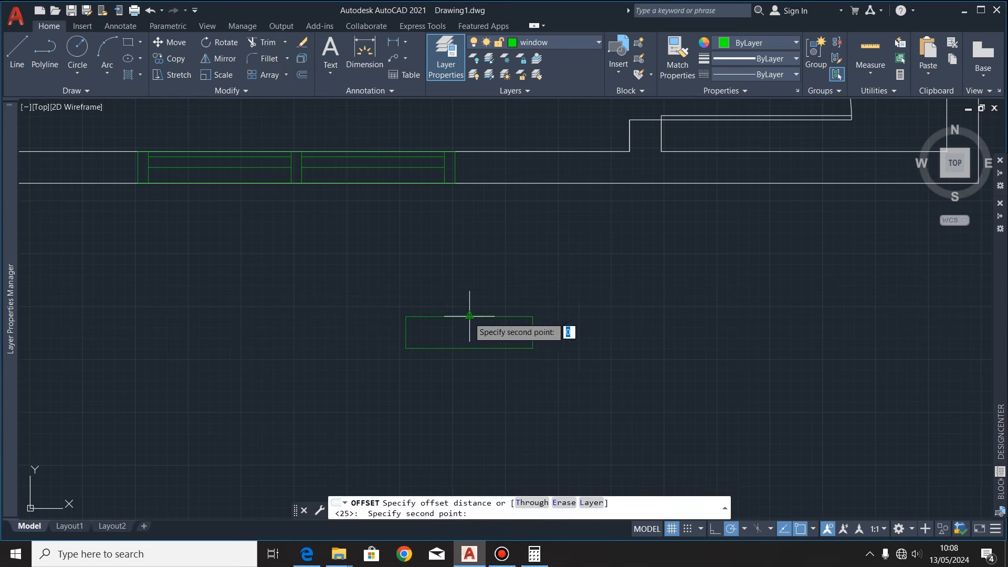
text(75)
key(Return)
click(470, 391)
scroll(482, 346, up, 3)
click(479, 311)
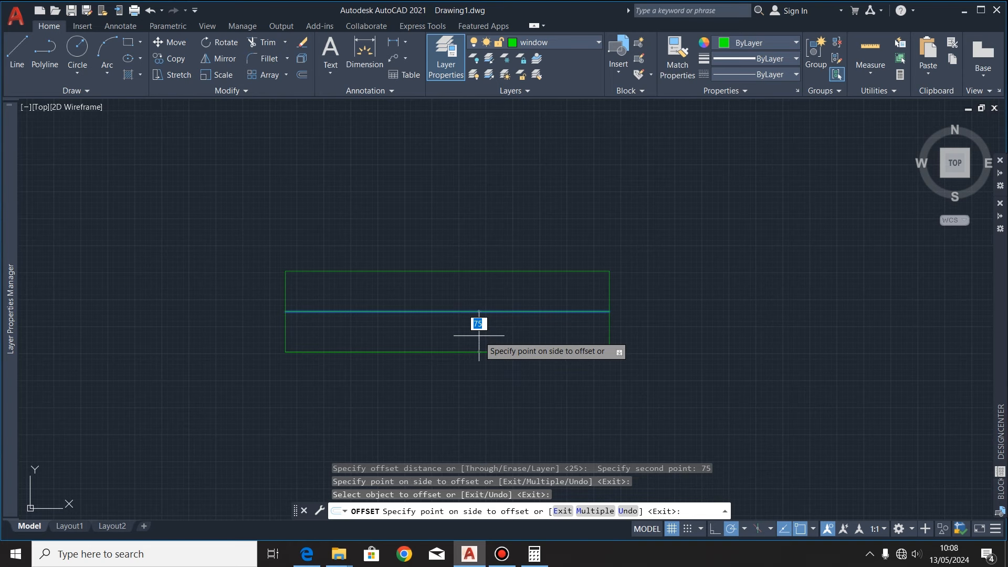
text(50)
key(Return)
Step: Offset the rectangle's left and right edges 50 inward to form the window's end frames
click(285, 304)
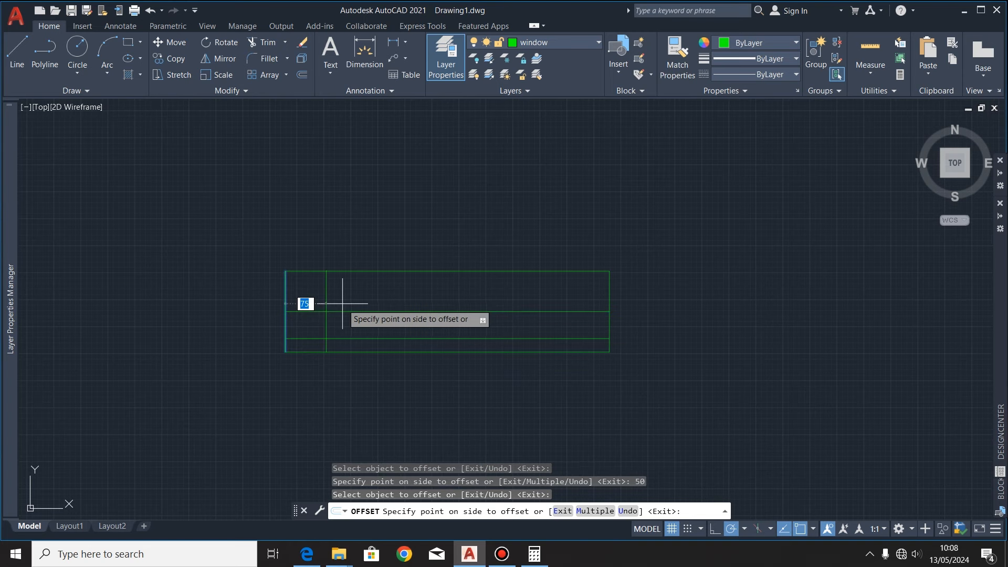
key(Return)
click(609, 291)
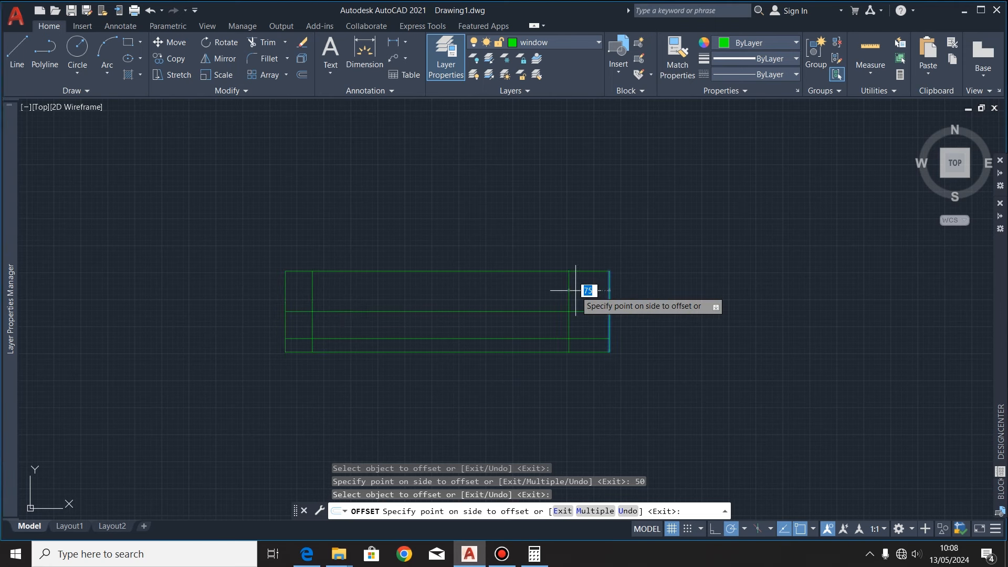
text(50)
key(Return)
key(Escape)
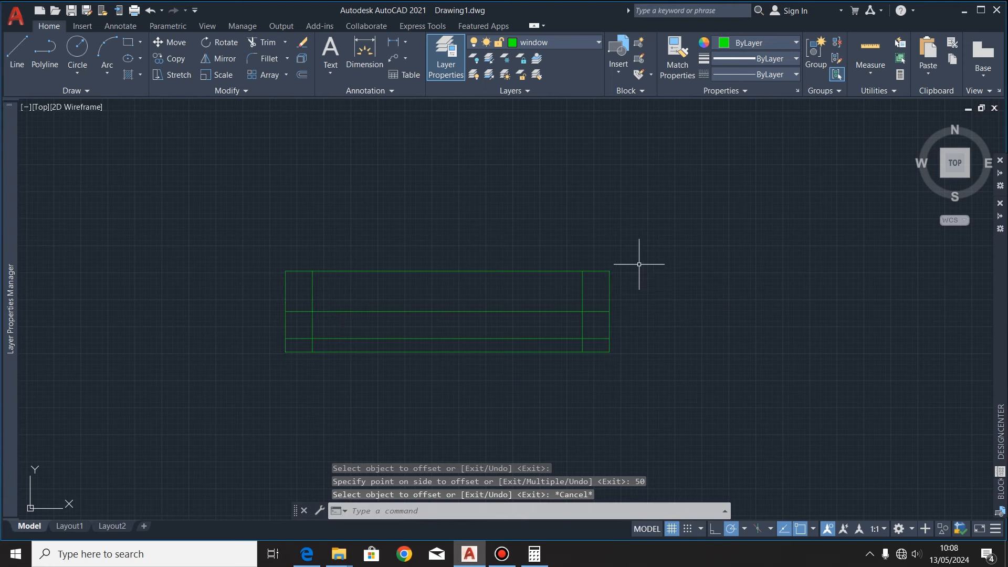
Step: Trim the two inner horizontal lines out of the end frames on both sides of the small window symbol
click(643, 251)
click(225, 405)
click(169, 60)
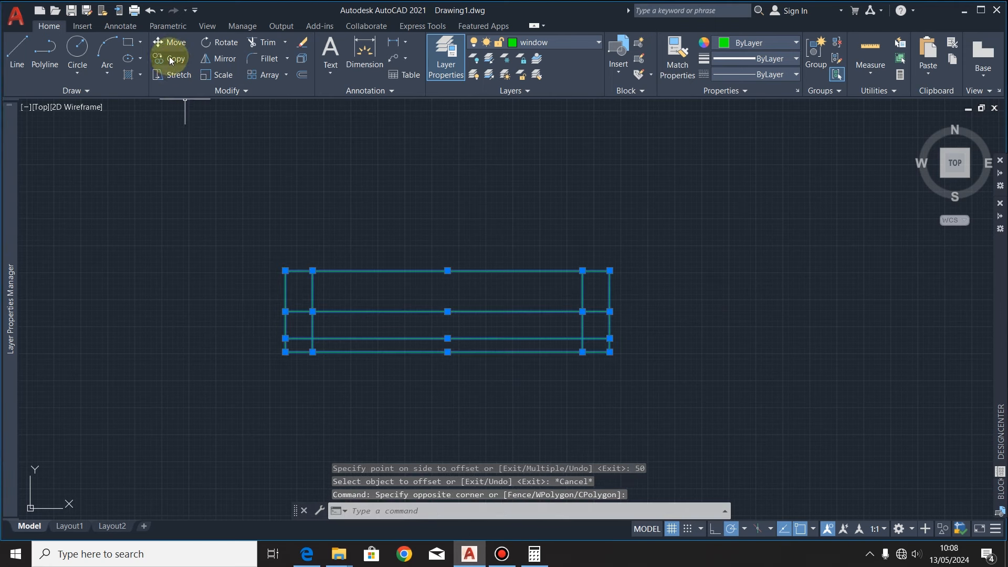
click(267, 42)
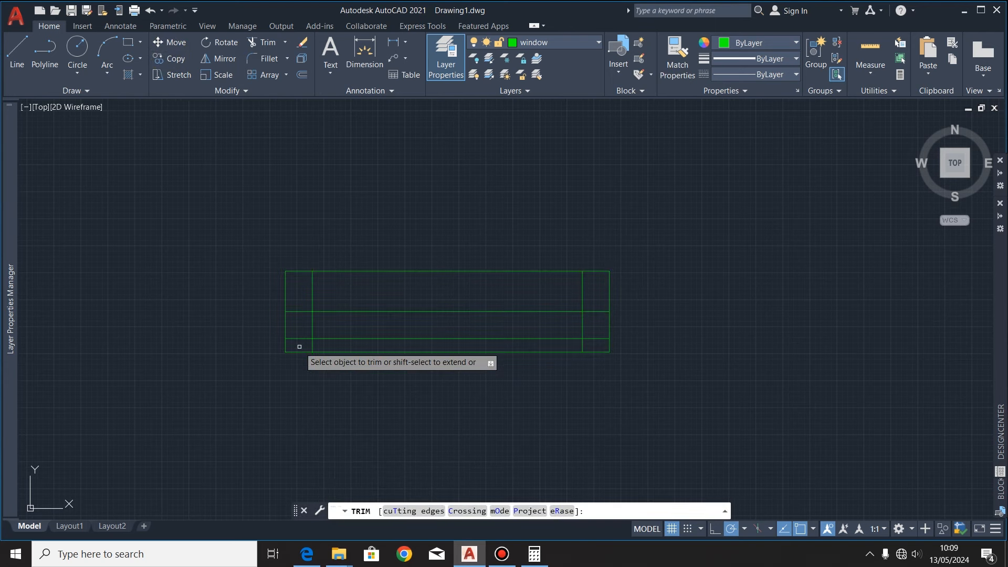
click(299, 347)
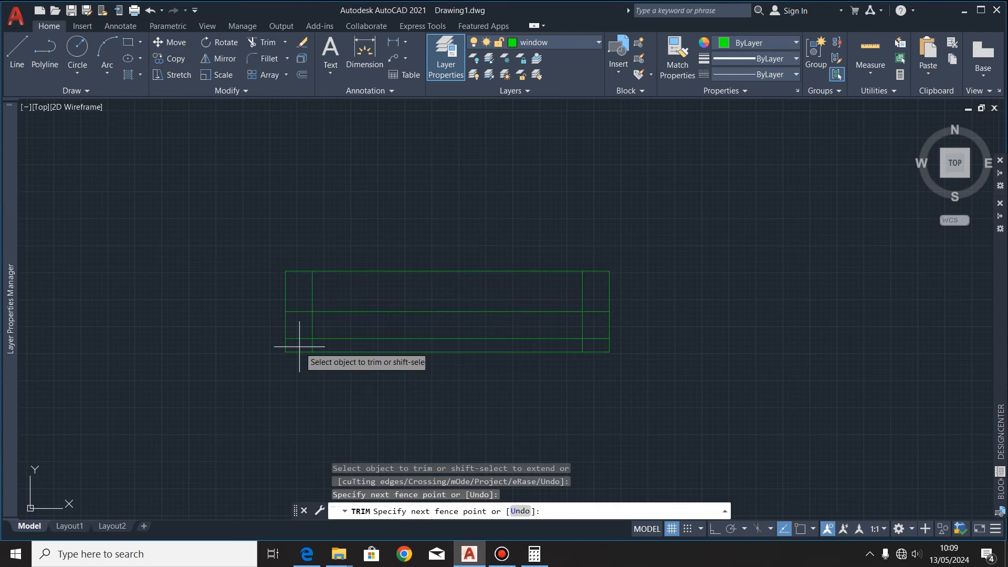
click(297, 298)
key(Return)
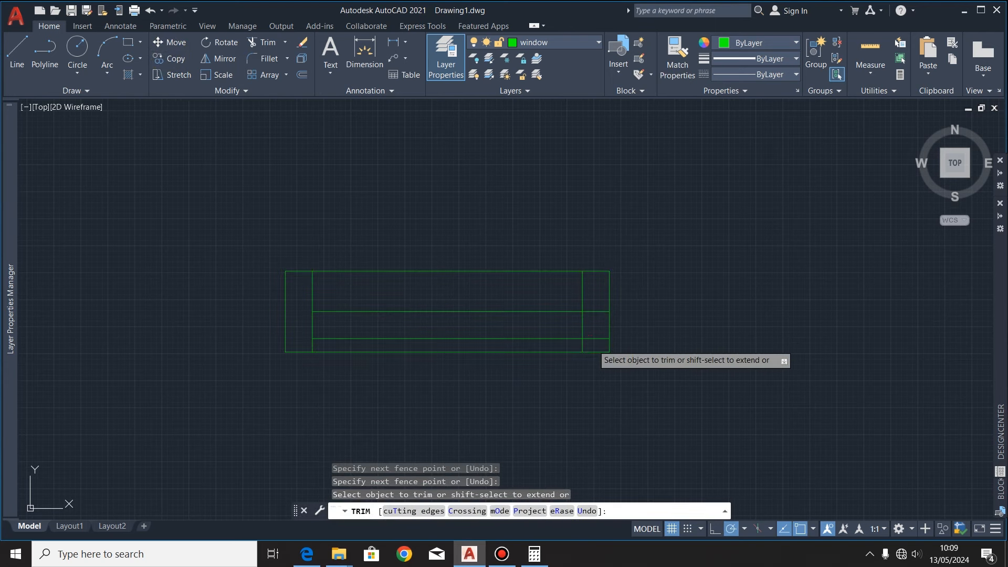
click(593, 345)
key(Return)
key(Escape)
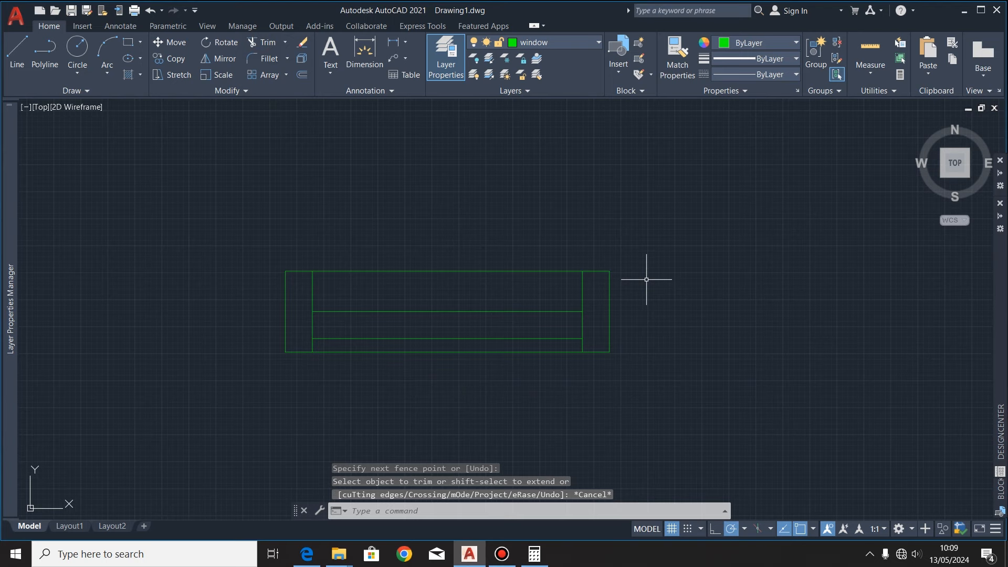
Step: Move the small window symbol by its lower-left corner to the upper W/C's inner upper-left corner
click(642, 222)
click(221, 413)
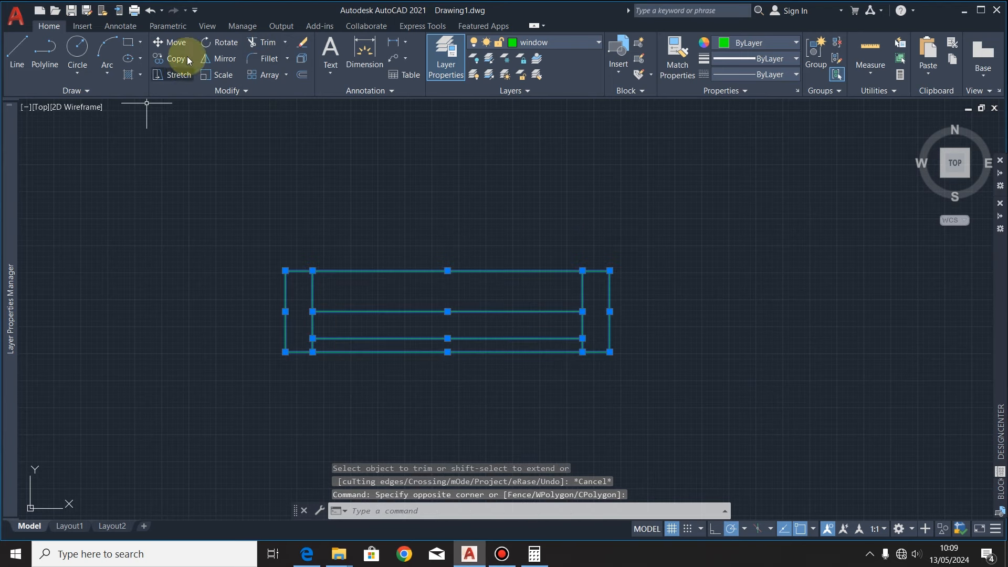
click(174, 42)
click(285, 352)
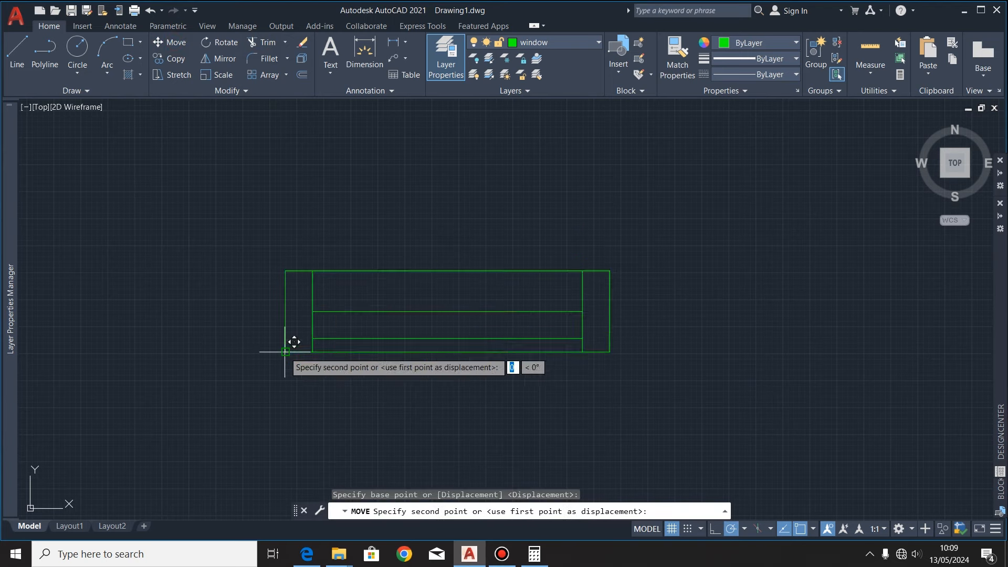
scroll(386, 391, down, 4)
scroll(385, 391, down, 5)
scroll(276, 299, up, 8)
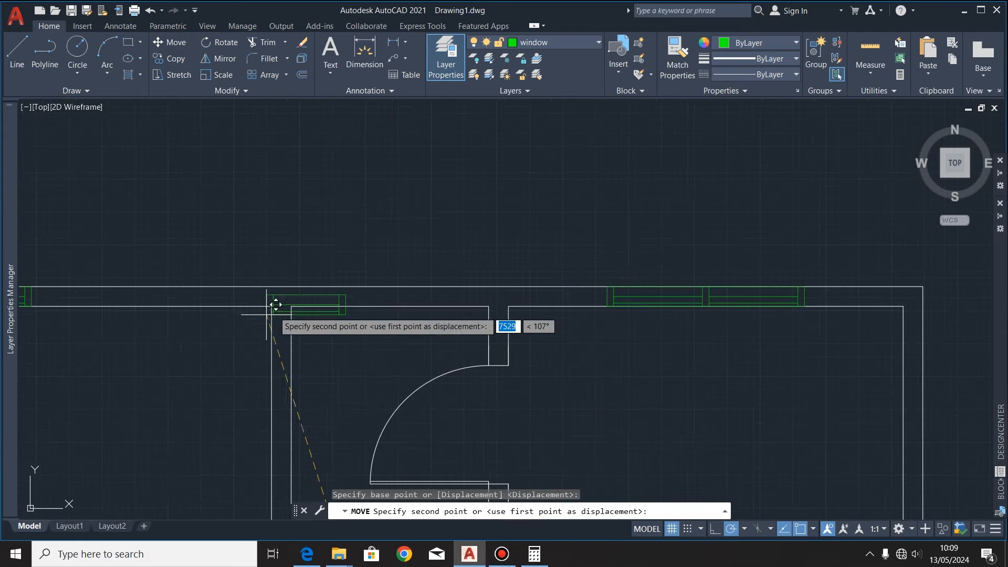
click(376, 300)
Step: Dimension the gap between the small window's right end and the upper W/C's inner right wall, placing the dimension just below the wall
scroll(335, 313, up, 2)
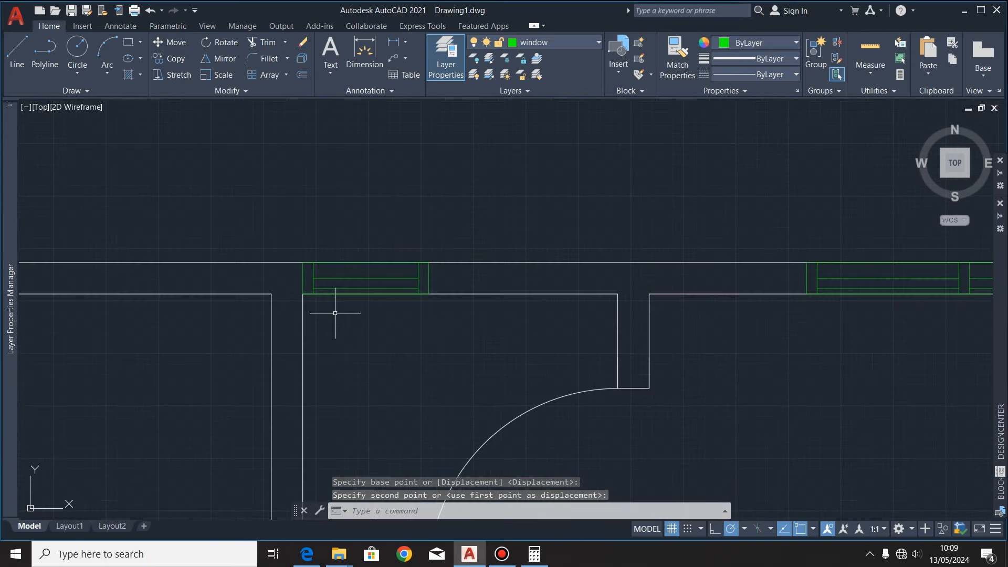
click(363, 53)
scroll(572, 352, up, 4)
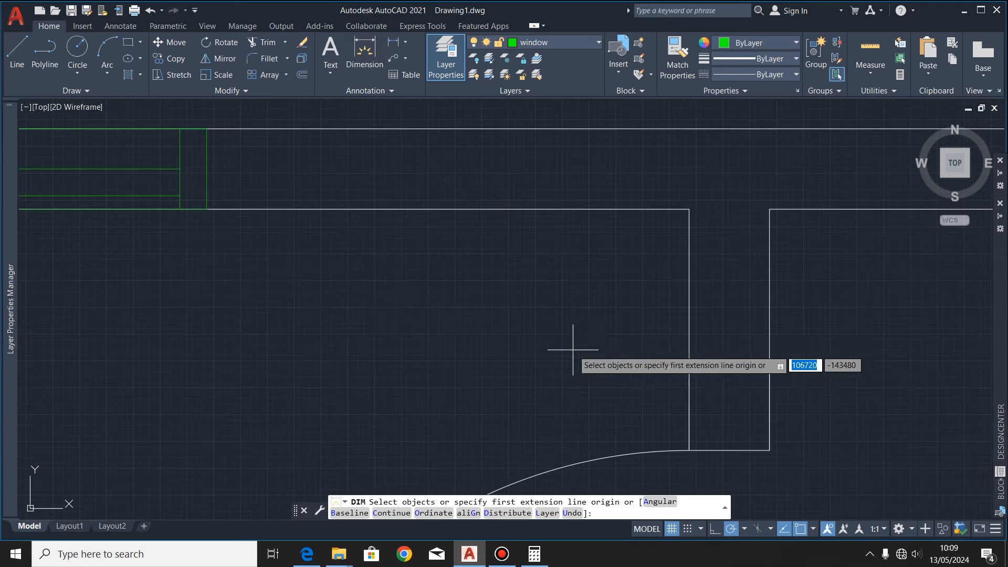
click(206, 209)
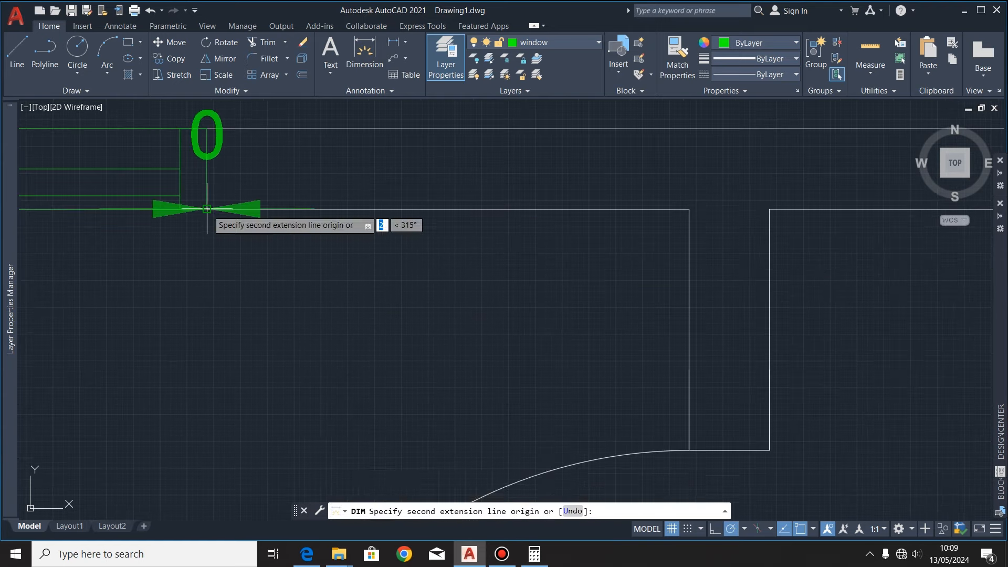
click(689, 209)
scroll(667, 257, down, 4)
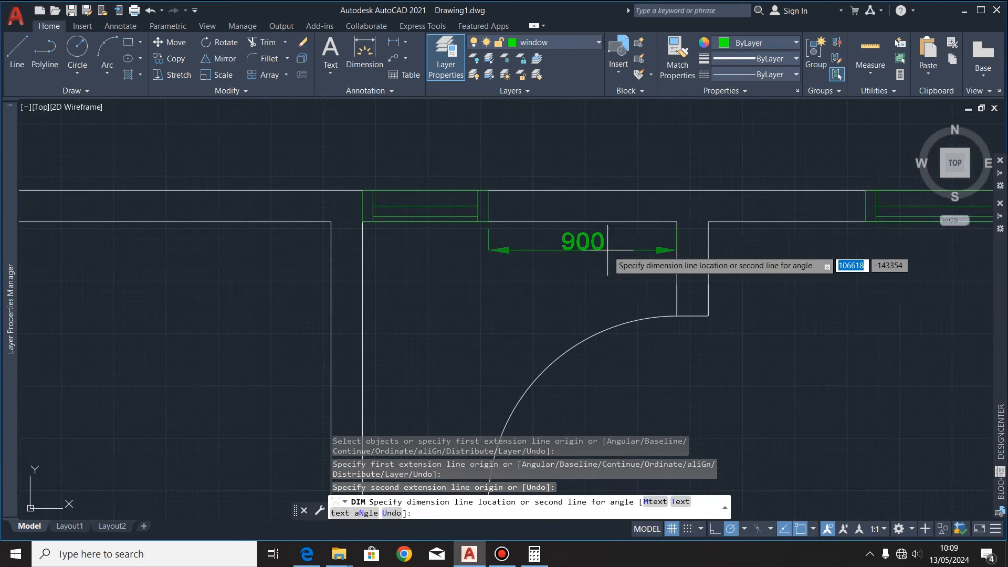
click(594, 257)
scroll(545, 278, up, 2)
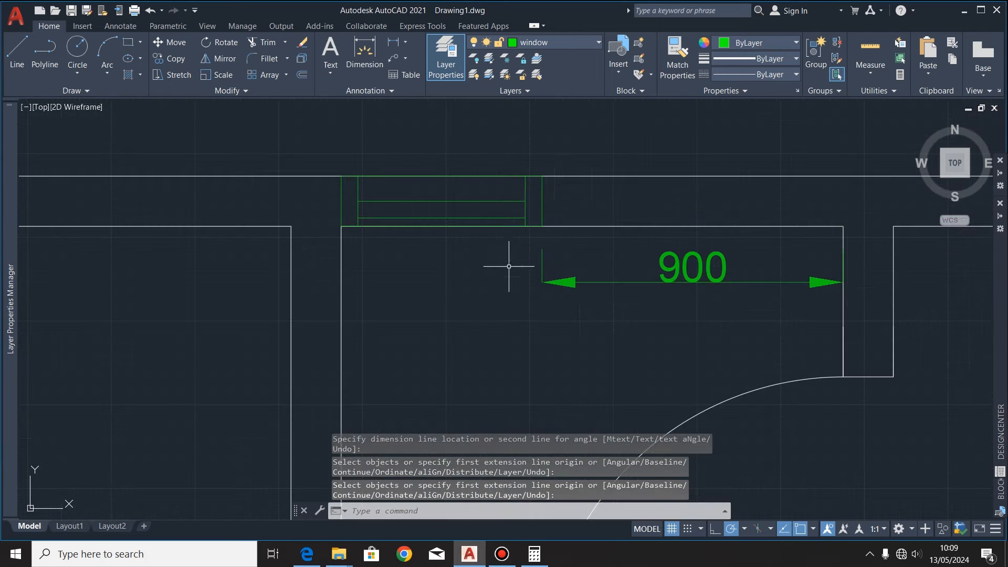
Step: Move the small window symbol 450 to the right along the upper W/C's exterior wall
click(558, 183)
click(321, 220)
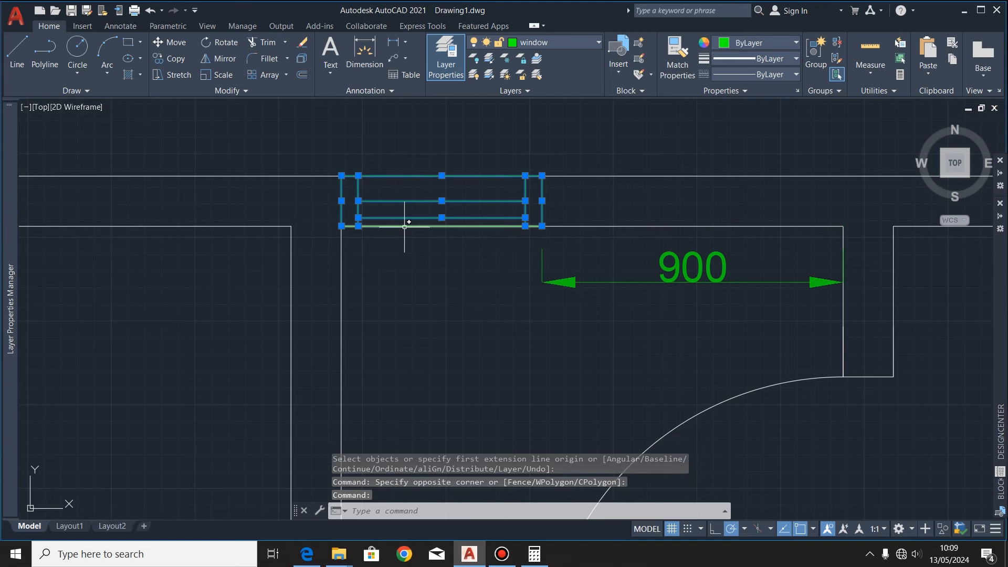
key(Escape)
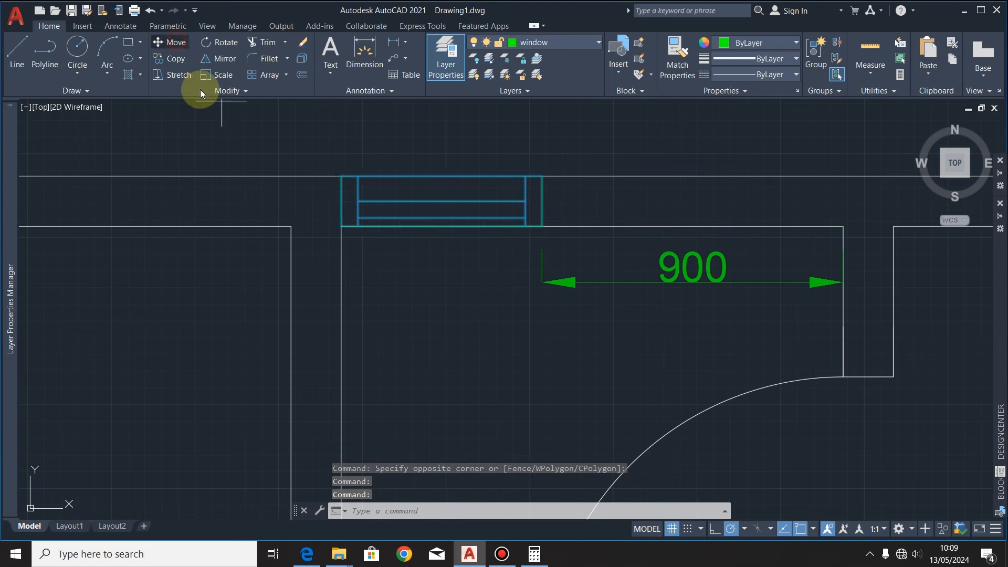
click(169, 42)
click(341, 176)
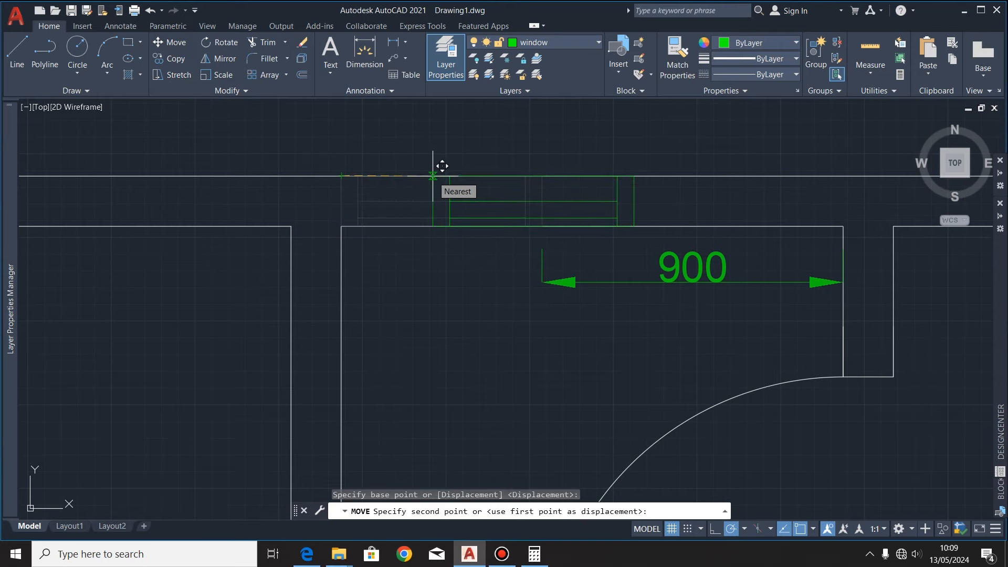
text(450)
key(Return)
scroll(530, 278, down, 2)
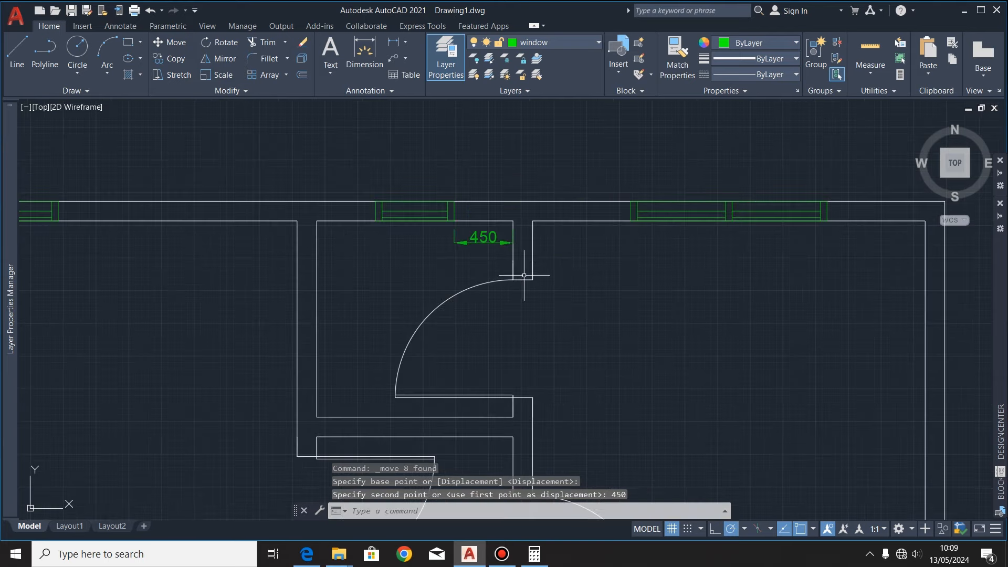
Step: Delete the dimension beside the upper W/C's small window
scroll(484, 243, up, 2)
scroll(451, 253, down, 1)
scroll(451, 252, up, 2)
click(475, 238)
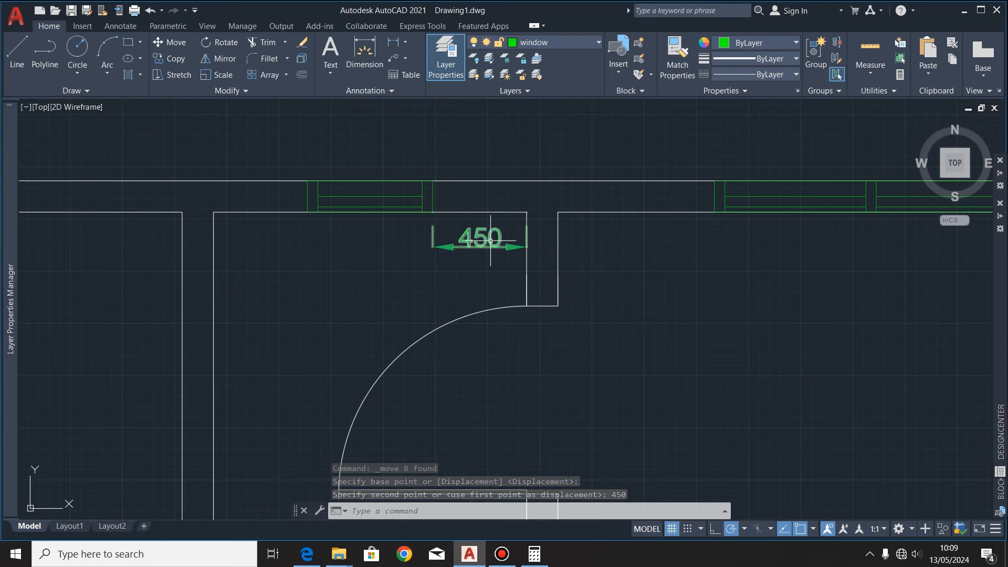
key(Delete)
Step: Copy the complete small window symbol by its lower-left corner to the empty space just right of the lower W/C's exterior wall
scroll(370, 203, up, 3)
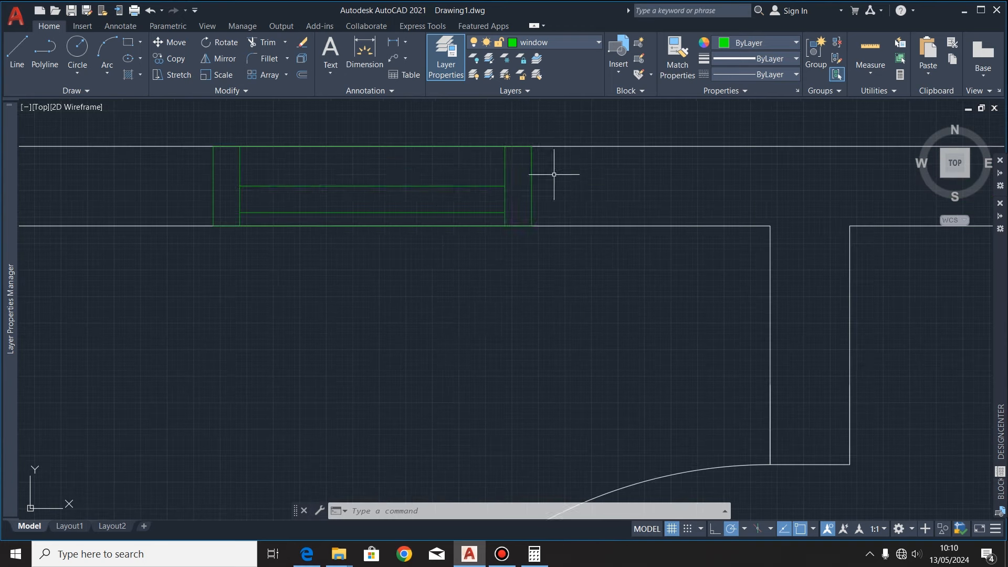
click(555, 169)
click(199, 225)
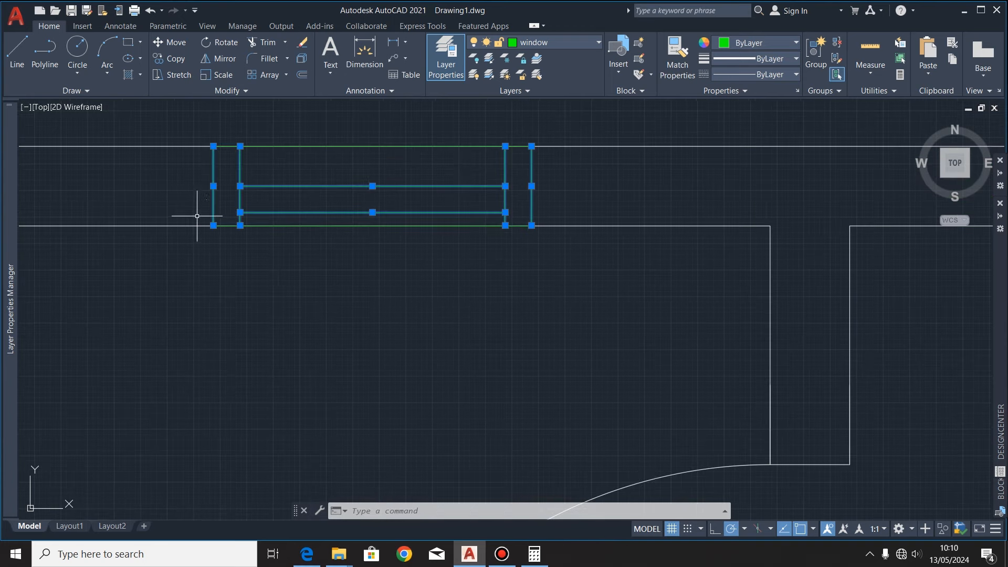
click(274, 226)
click(294, 146)
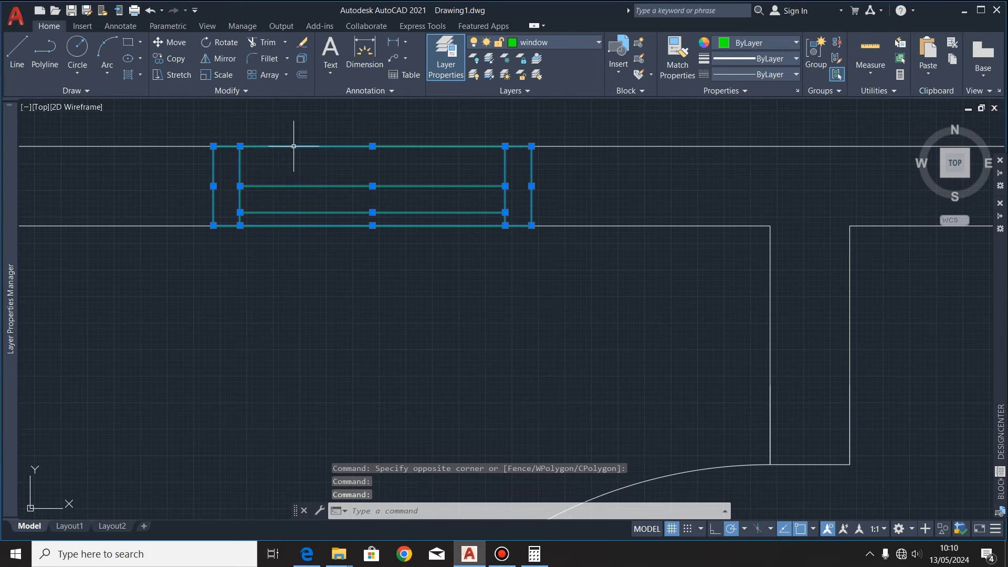
click(169, 58)
click(213, 226)
scroll(209, 181, down, 3)
scroll(209, 180, down, 3)
scroll(349, 184, up, 5)
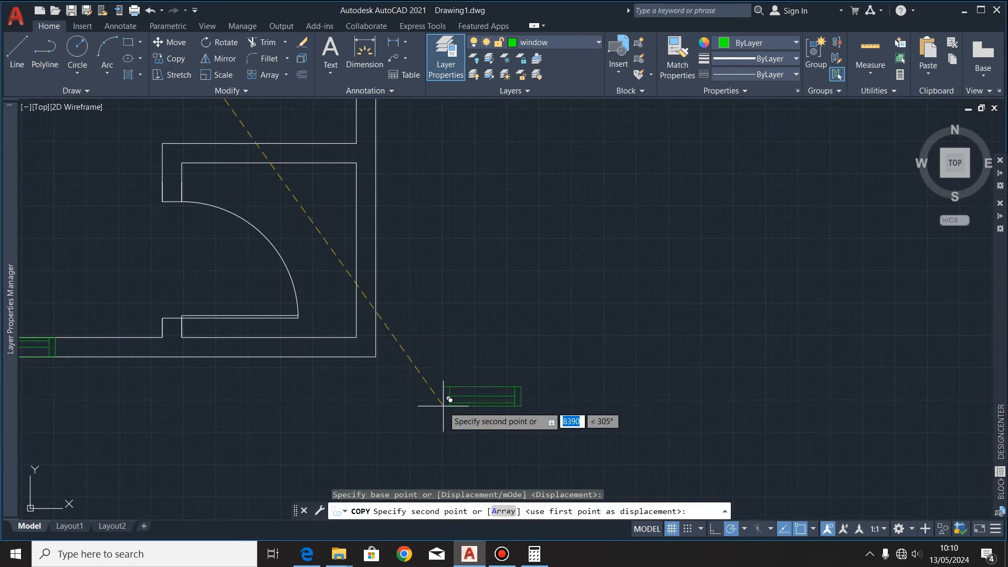
click(397, 247)
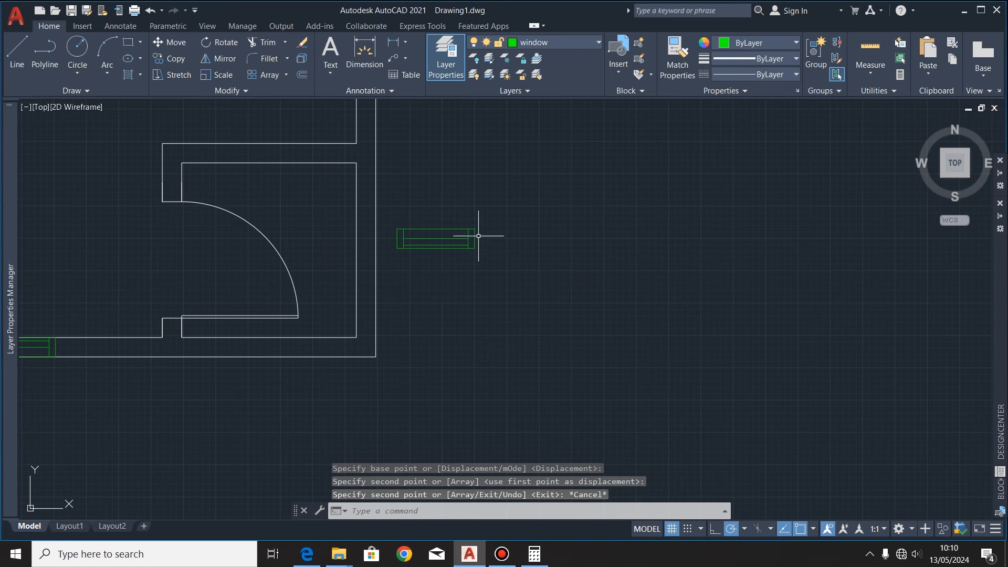
Step: Rotate the copied small window to vertical, 270° about the midpoint of its middle line
click(490, 212)
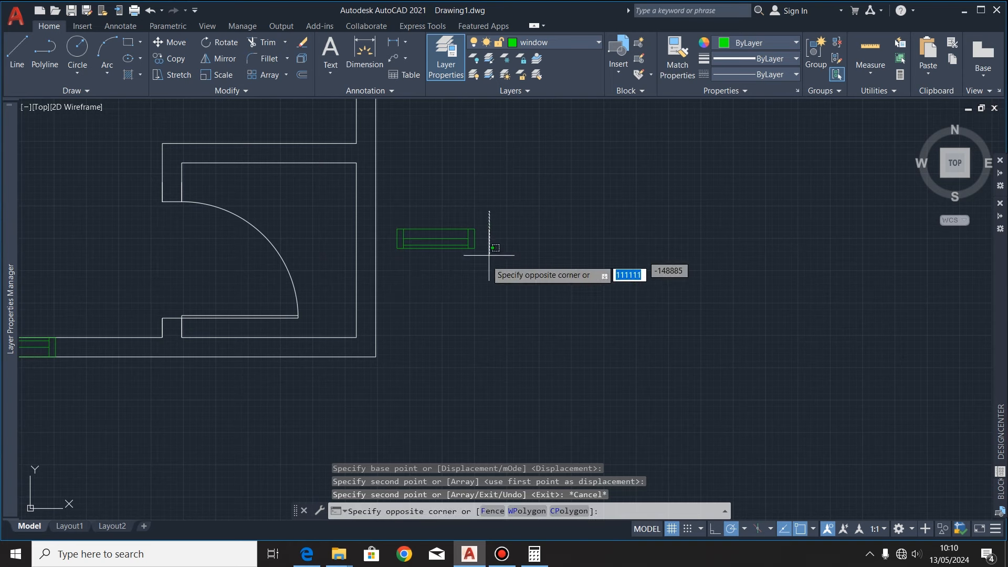
click(389, 271)
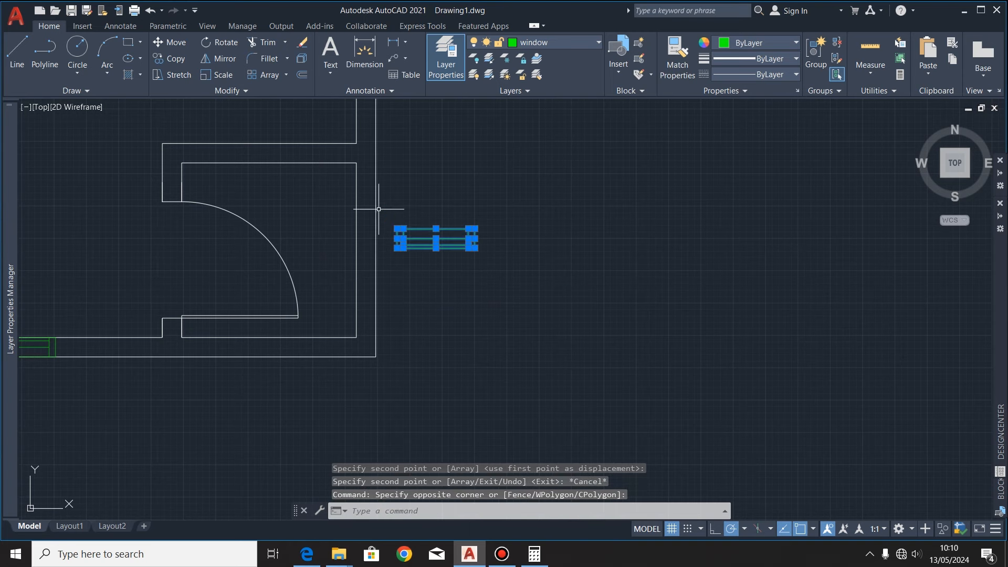
click(220, 42)
scroll(436, 269, up, 3)
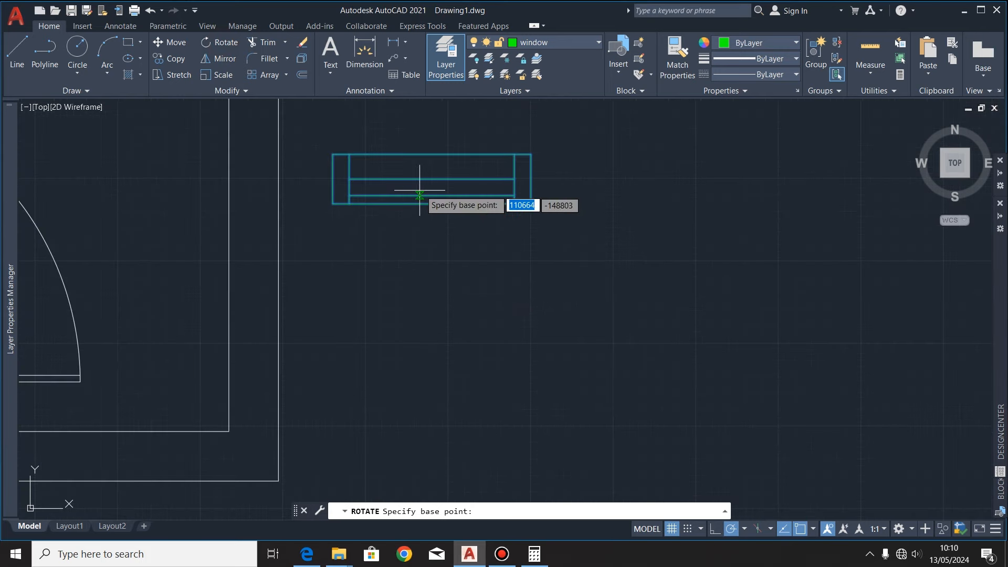
click(432, 179)
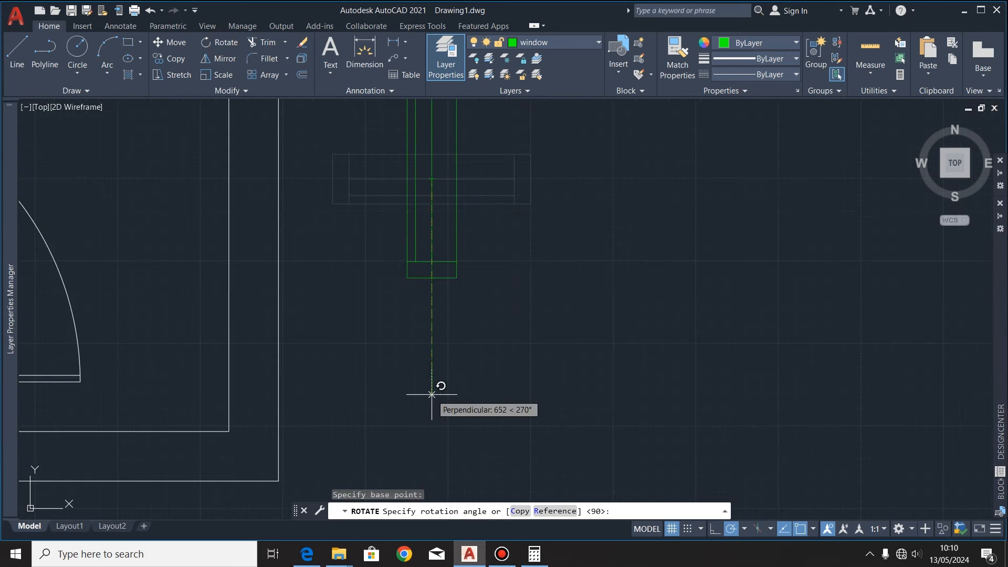
click(432, 394)
scroll(472, 388, down, 2)
scroll(470, 342, up, 2)
Step: Move the vertical window by its lower-left corner to the lower W/C's inner lower-right corner, inside the exterior wall
click(488, 177)
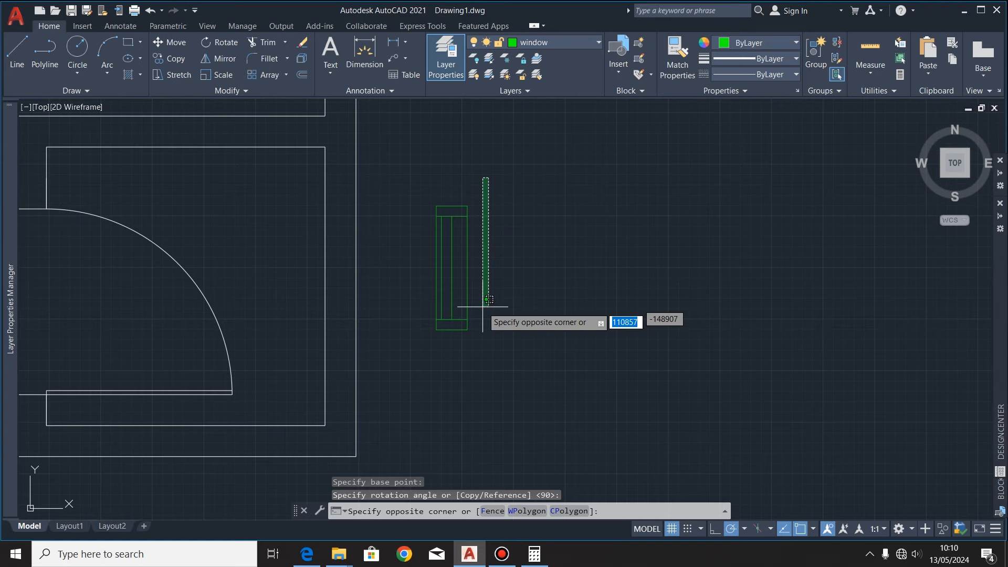
click(406, 379)
click(169, 43)
scroll(441, 315, up, 2)
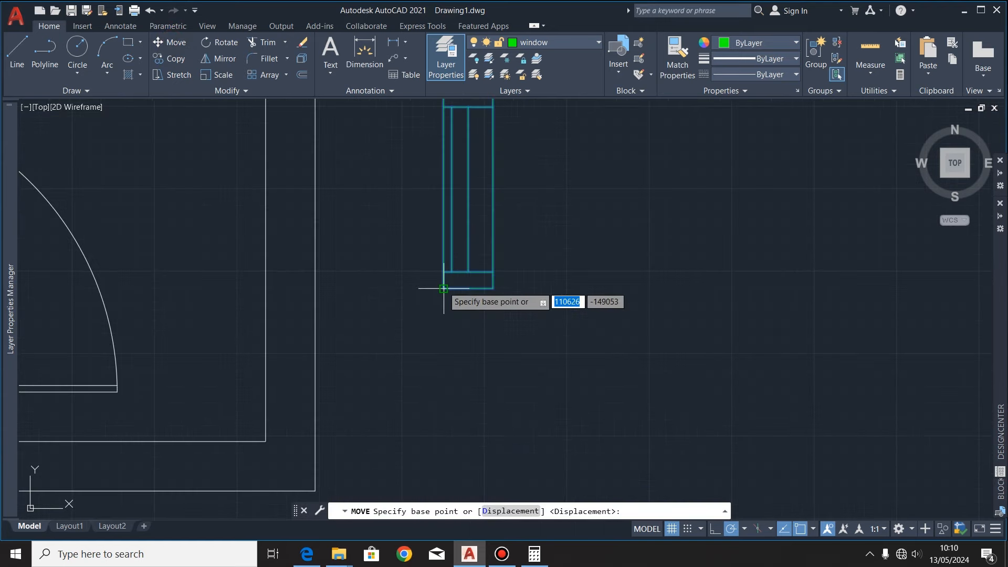
click(444, 288)
scroll(472, 283, down, 2)
scroll(428, 338, up, 2)
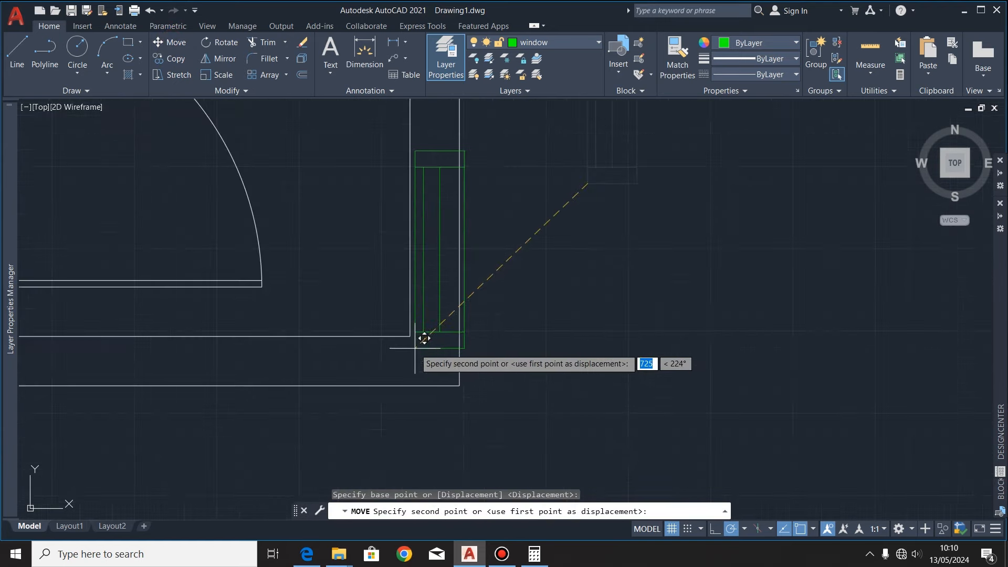
click(420, 327)
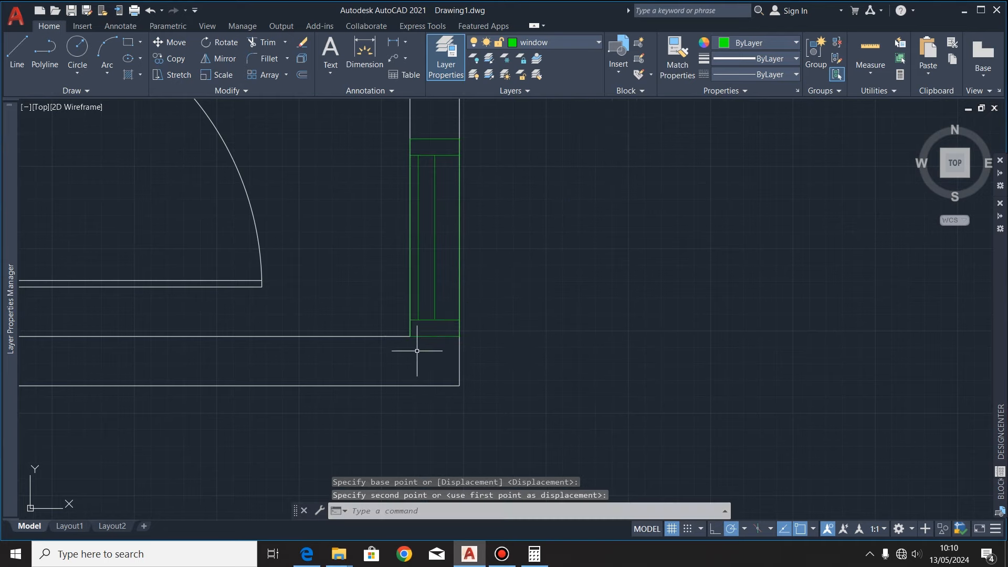
Step: Dimension the gap between the vertical window's upper end and the lower W/C's inner upper-right corner, placing the dimension inside the room
scroll(428, 391, down, 3)
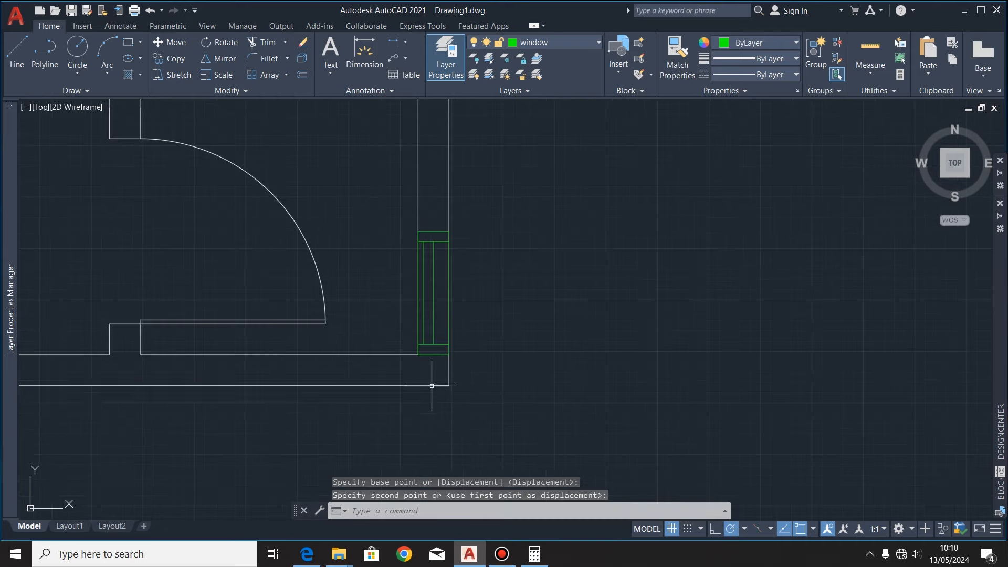
click(364, 53)
scroll(423, 310, up, 4)
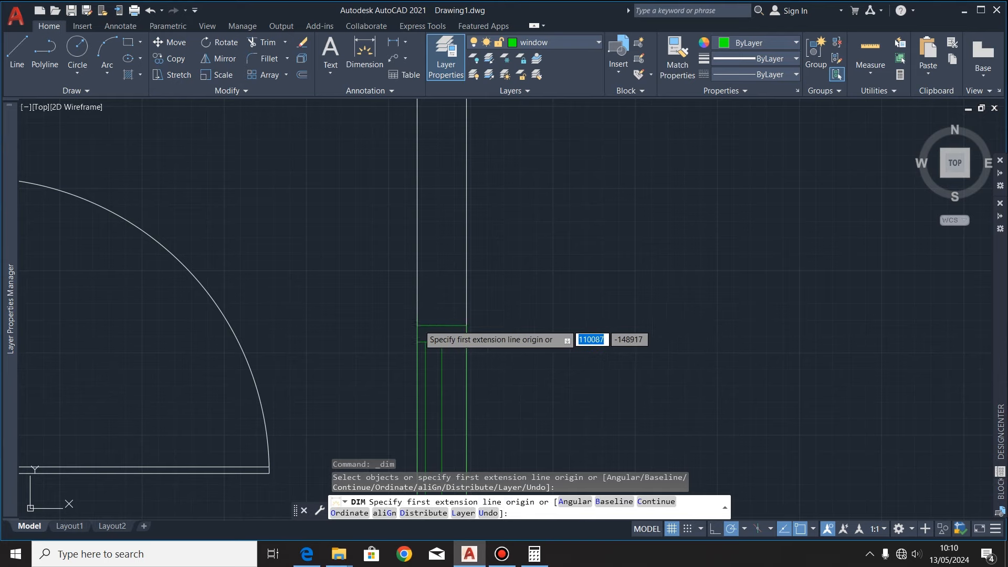
click(418, 326)
scroll(419, 326, down, 4)
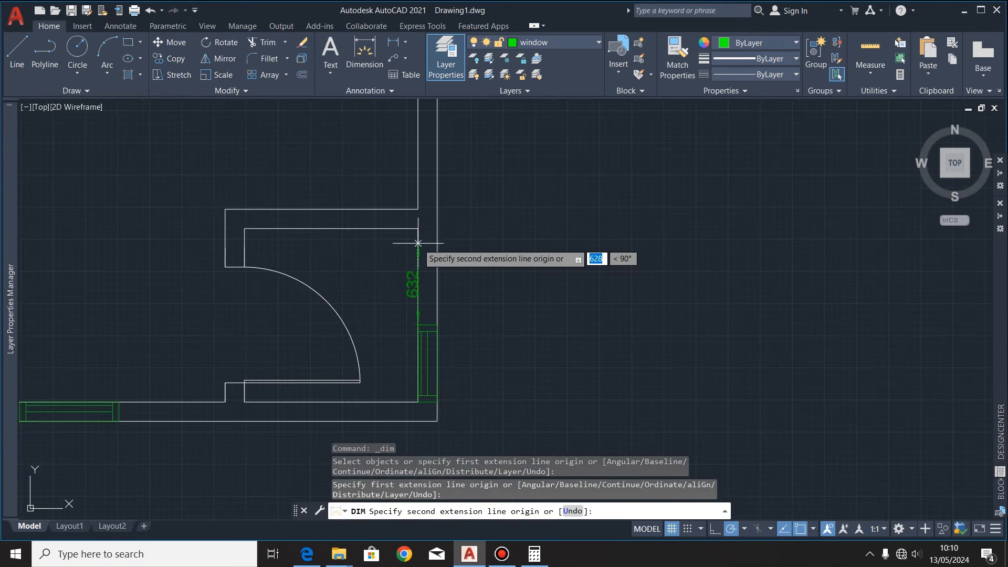
scroll(415, 221, up, 4)
click(416, 213)
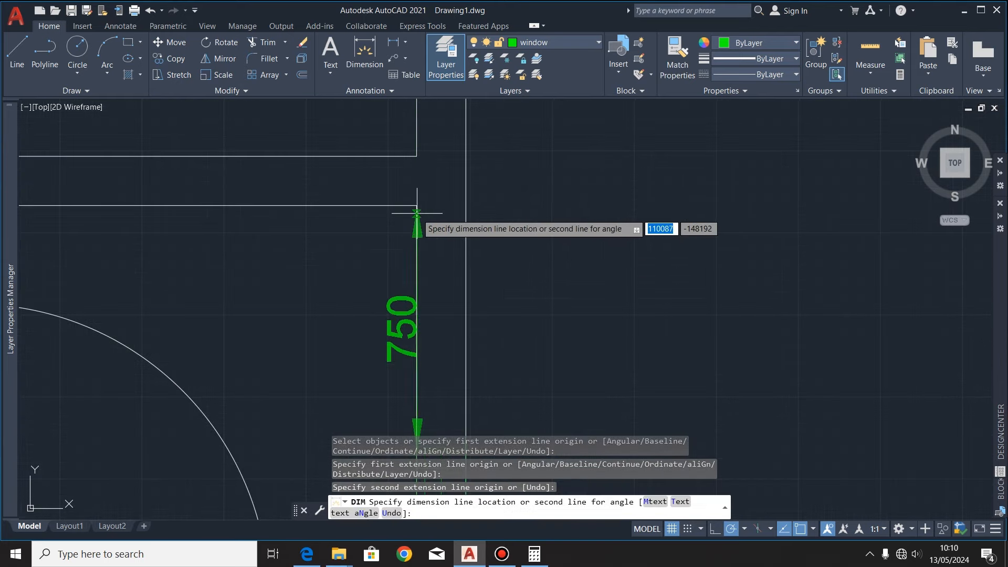
scroll(385, 247, down, 3)
scroll(385, 268, up, 1)
click(387, 268)
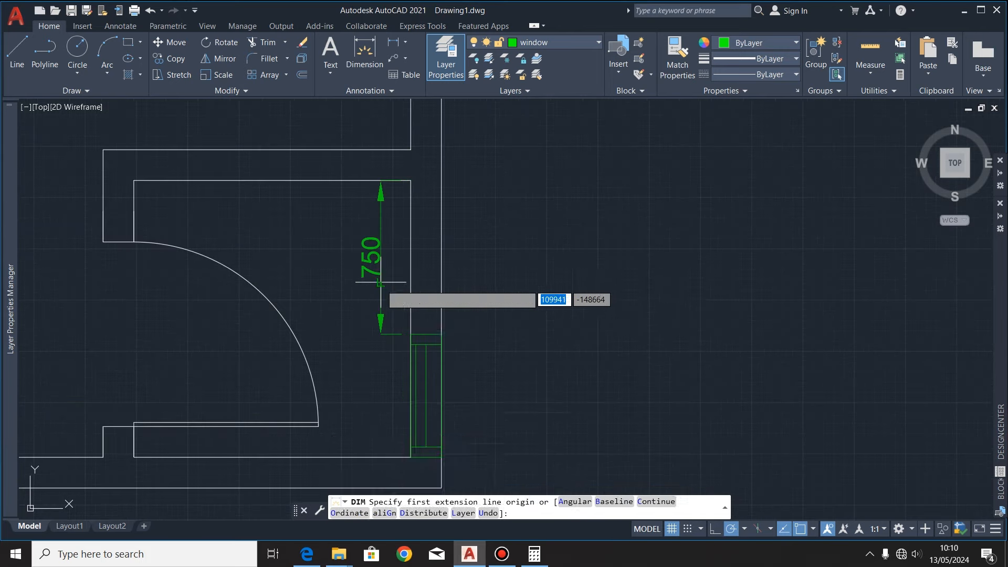
scroll(389, 226, down, 2)
key(Return)
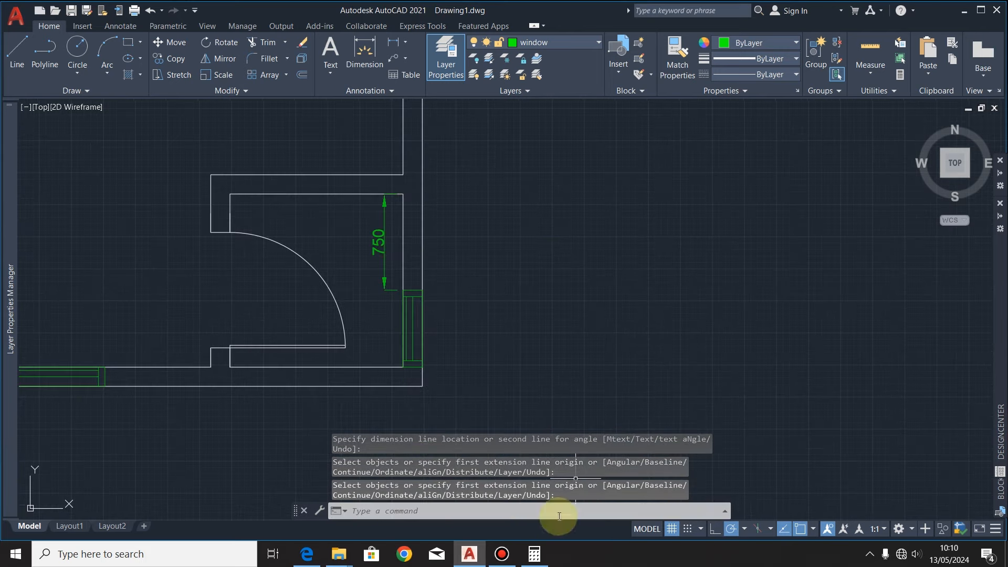
Step: Switch to Calculator, divide 750 by 2, and return to the drawing
click(534, 554)
key(Escape)
click(76, 233)
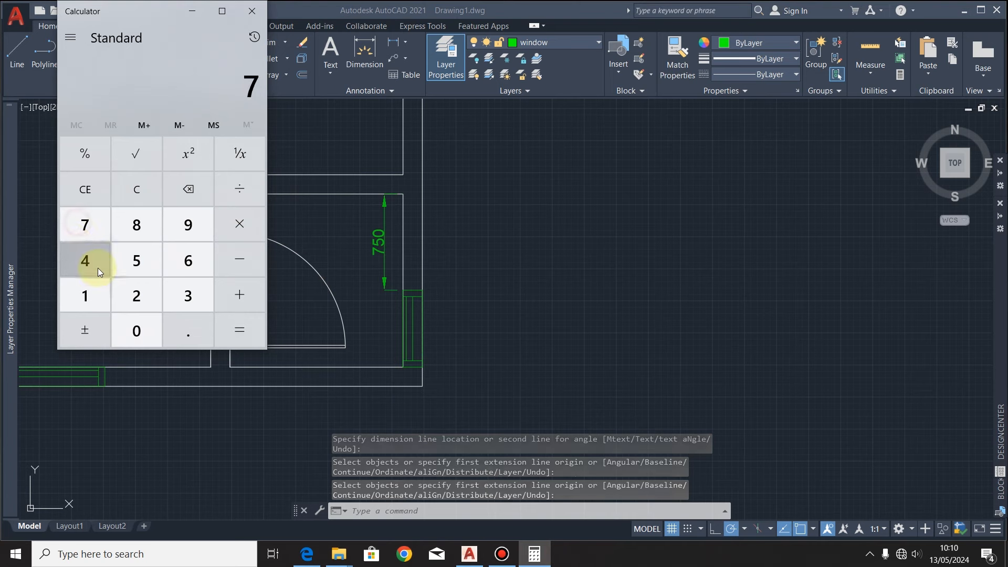
click(136, 259)
click(136, 321)
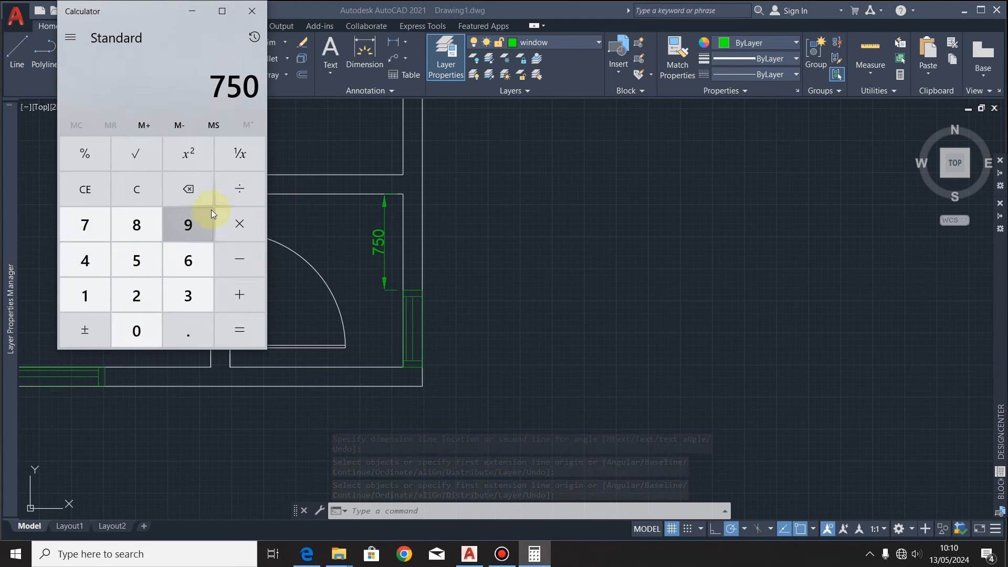
click(239, 189)
click(138, 293)
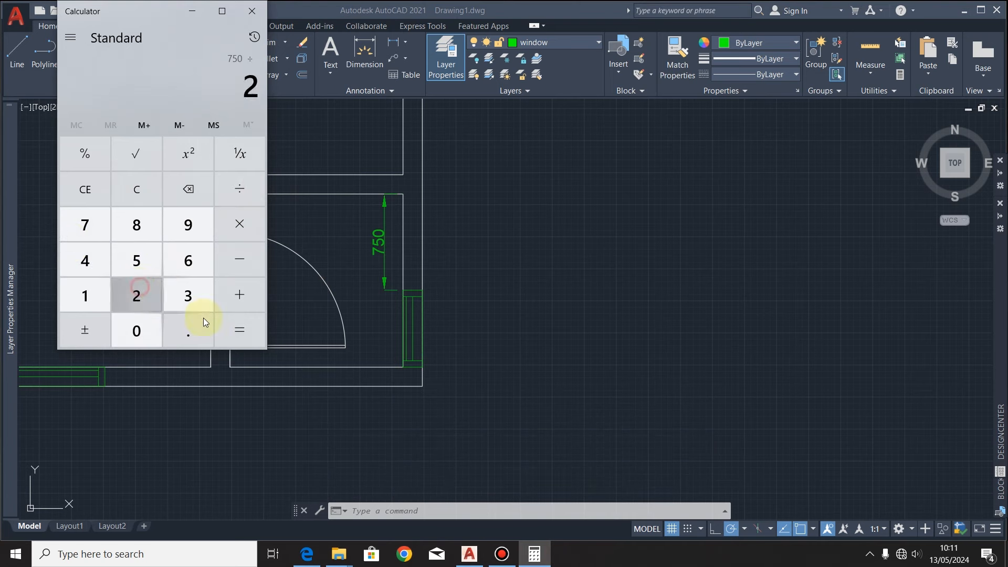
click(246, 330)
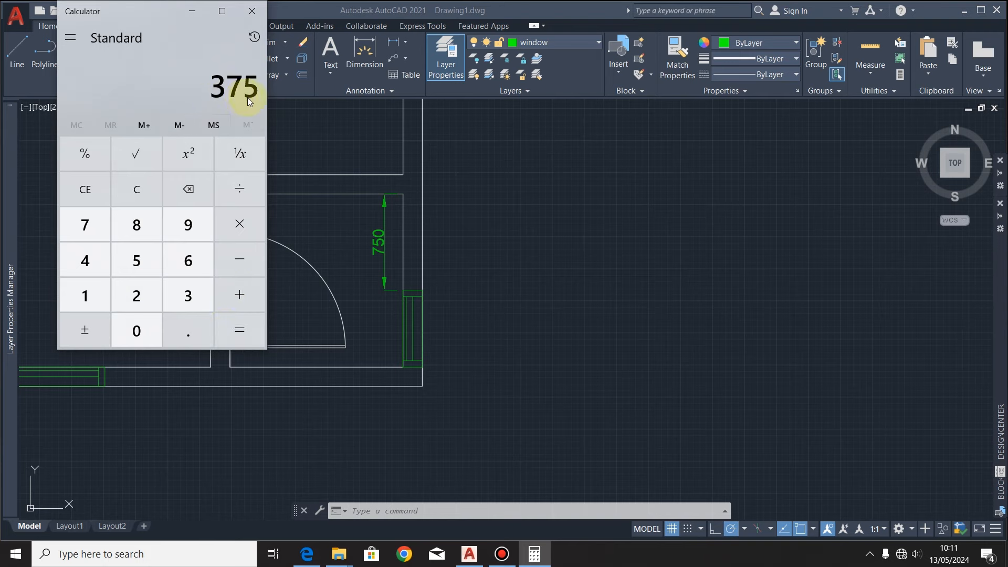
click(201, 11)
Step: Move the lower W/C's whole vertical window 375 straight up from its lower-left corner to centre it in the wall
scroll(404, 341, up, 6)
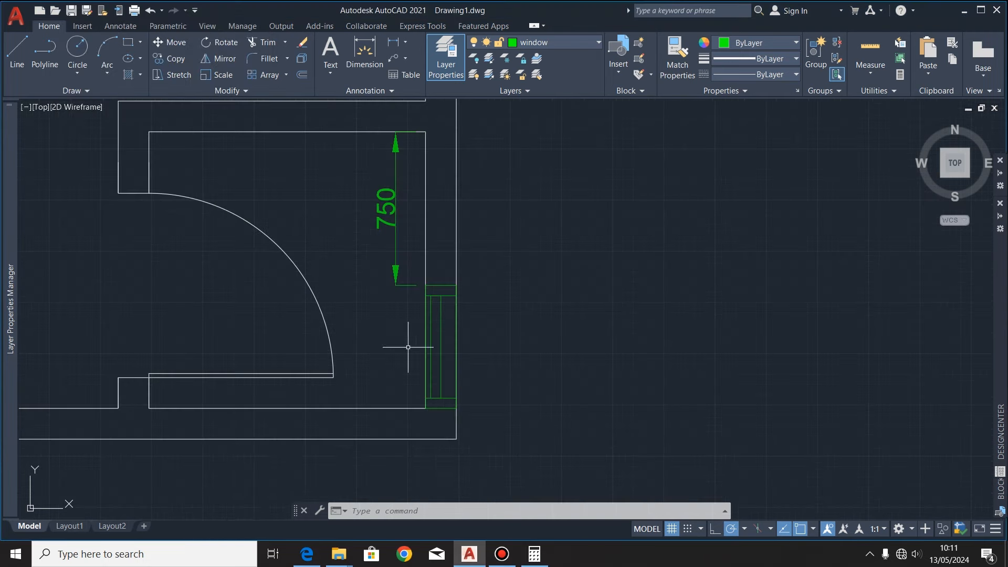
click(458, 259)
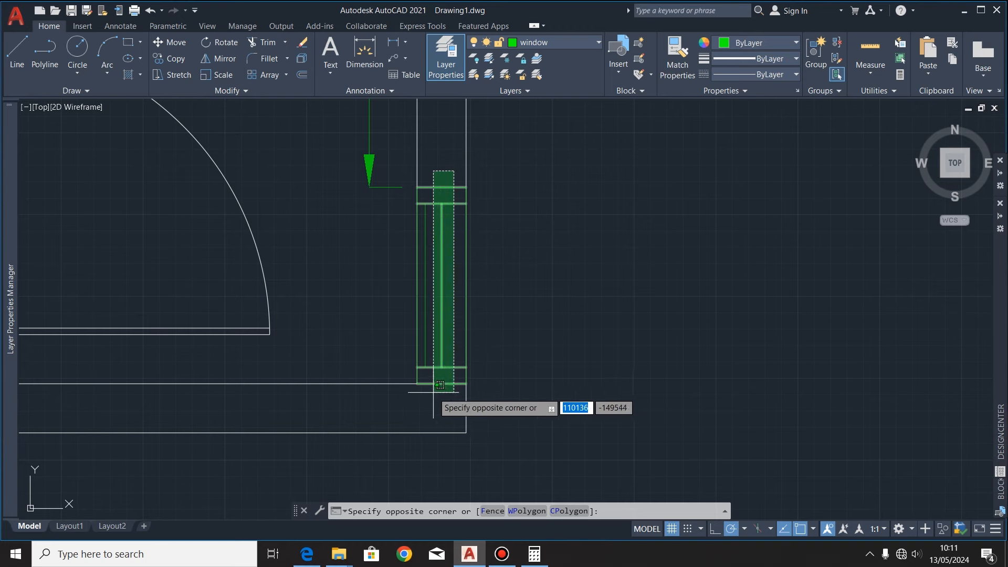
click(423, 386)
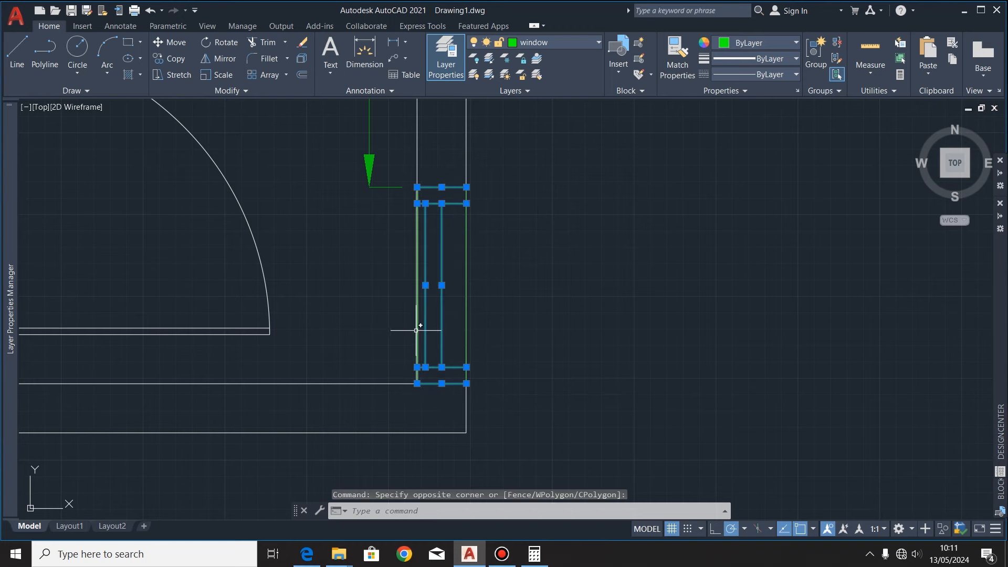
click(418, 329)
click(466, 317)
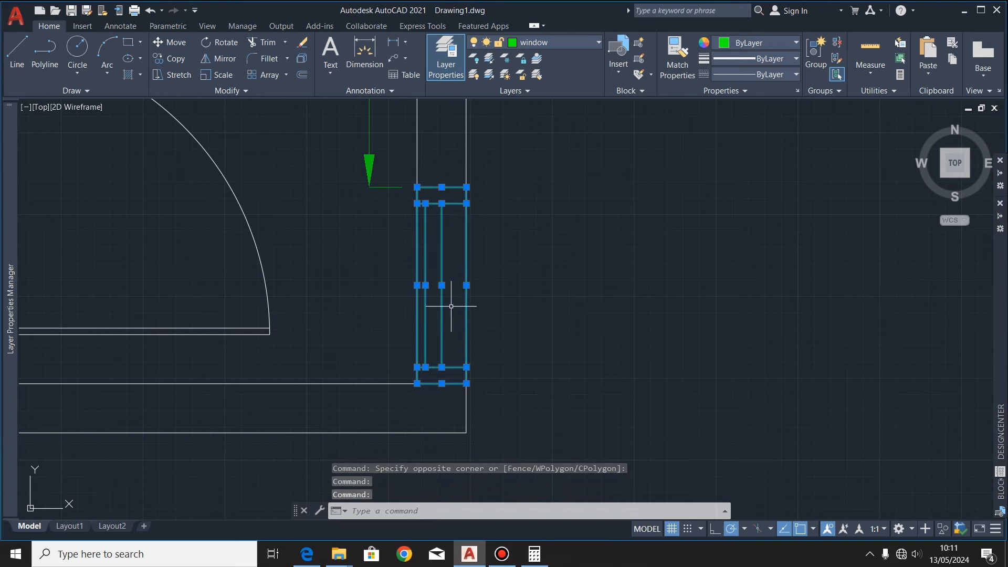
click(169, 42)
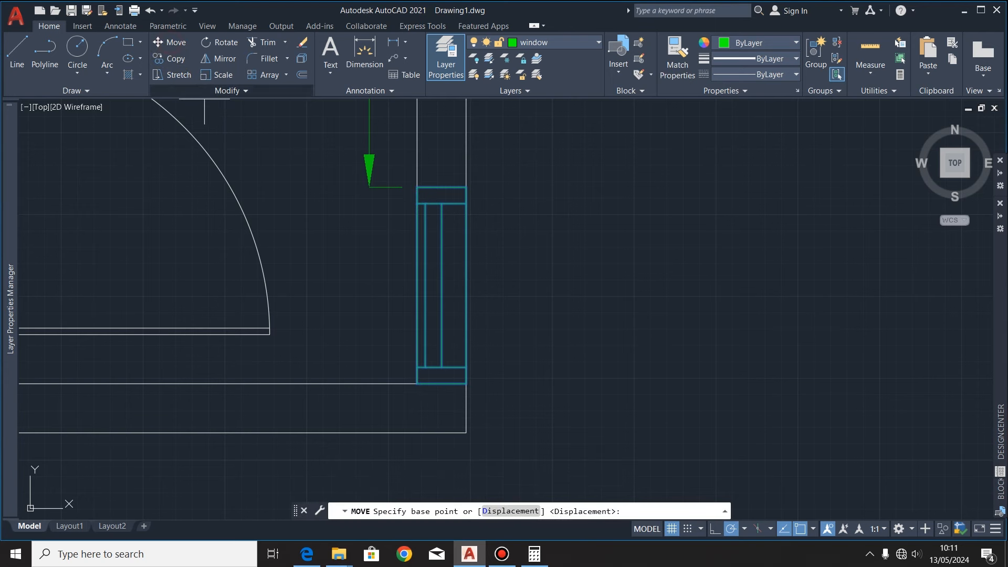
click(417, 383)
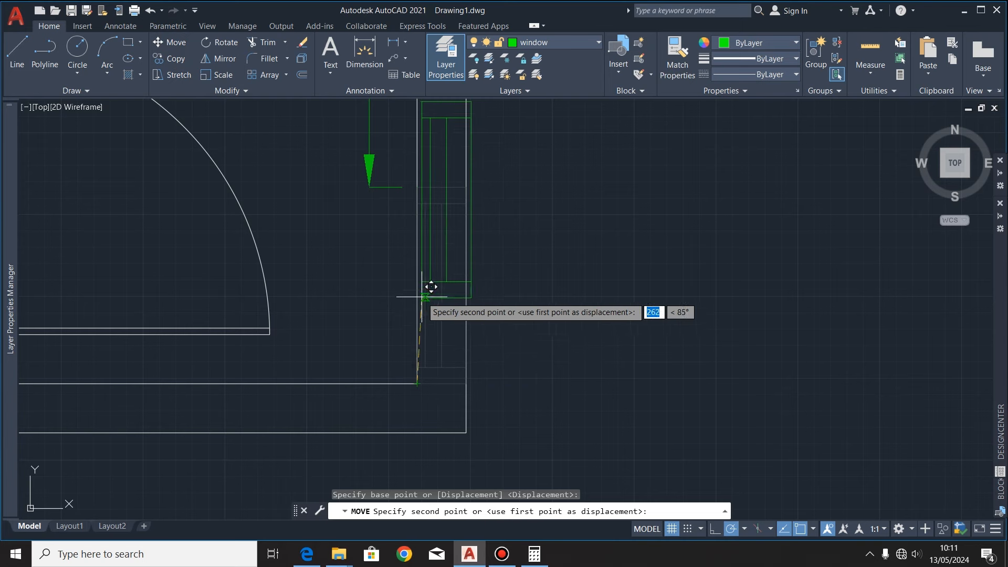
text(375)
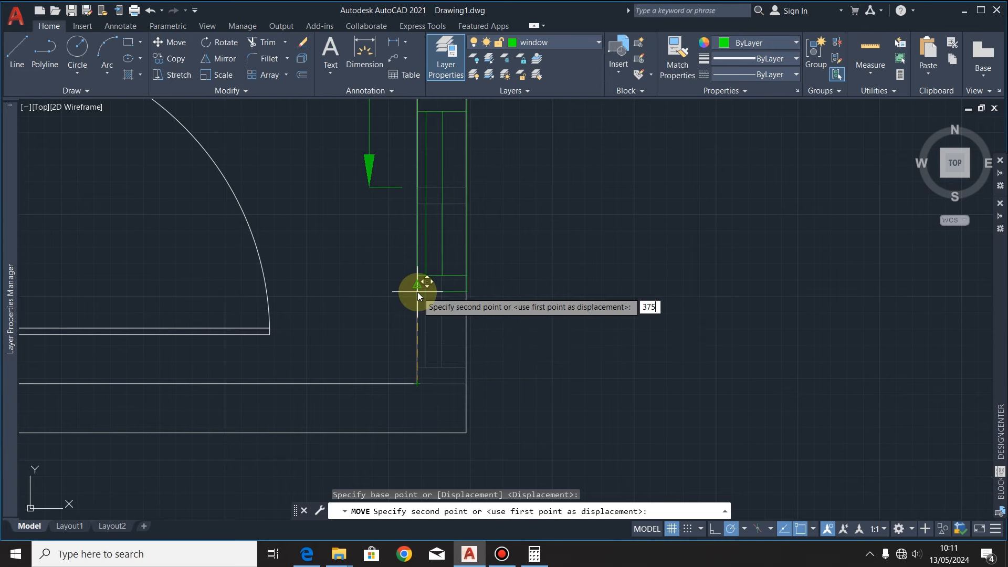
key(Return)
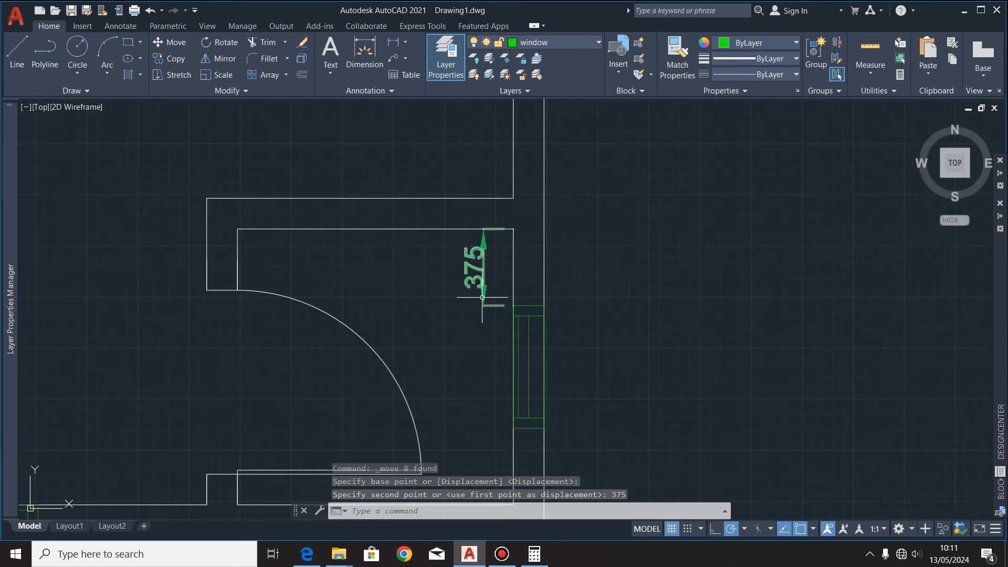
Step: Delete the gap dimension beside the lower W/C's window
click(483, 297)
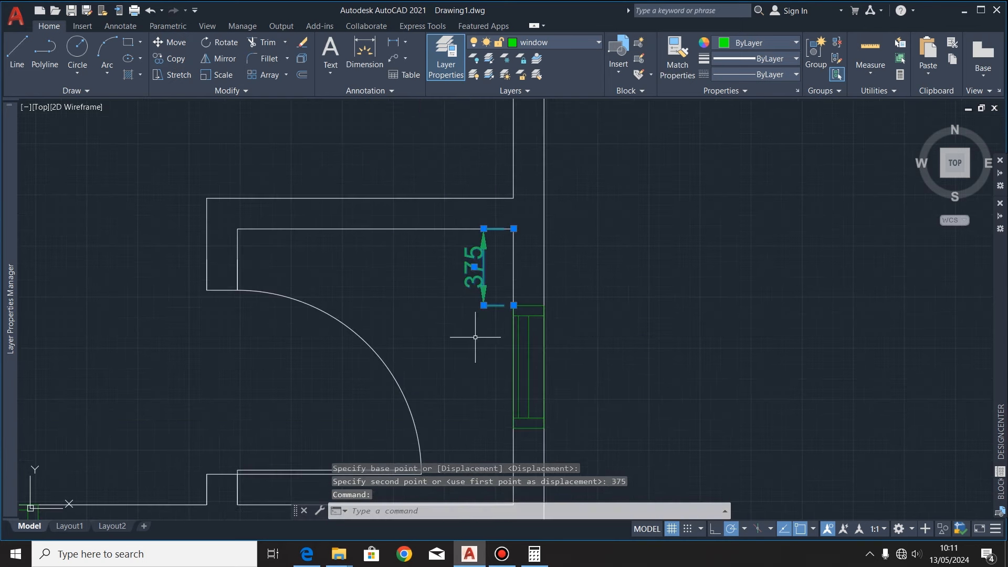
key(Delete)
scroll(451, 313, down, 6)
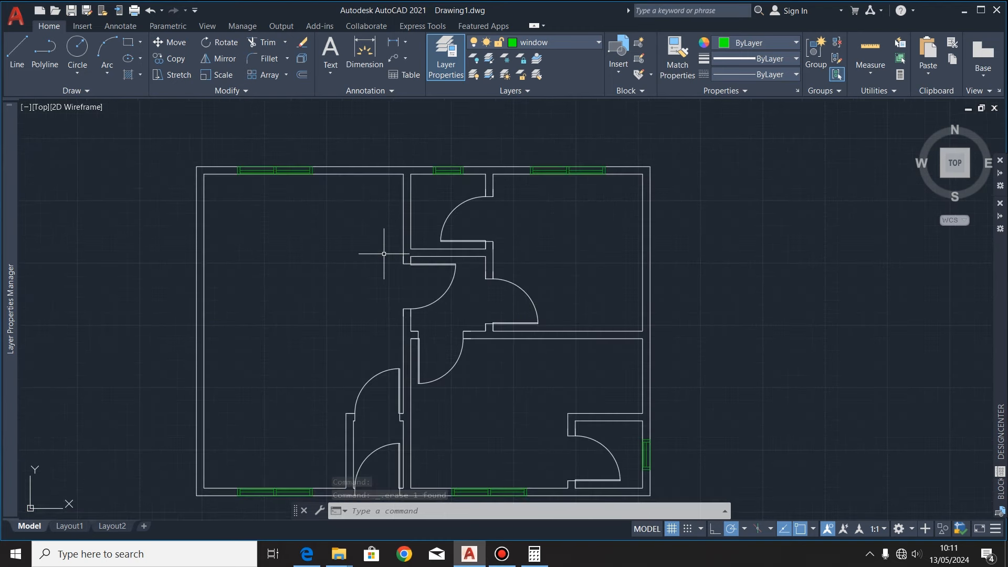
scroll(532, 149, down, 2)
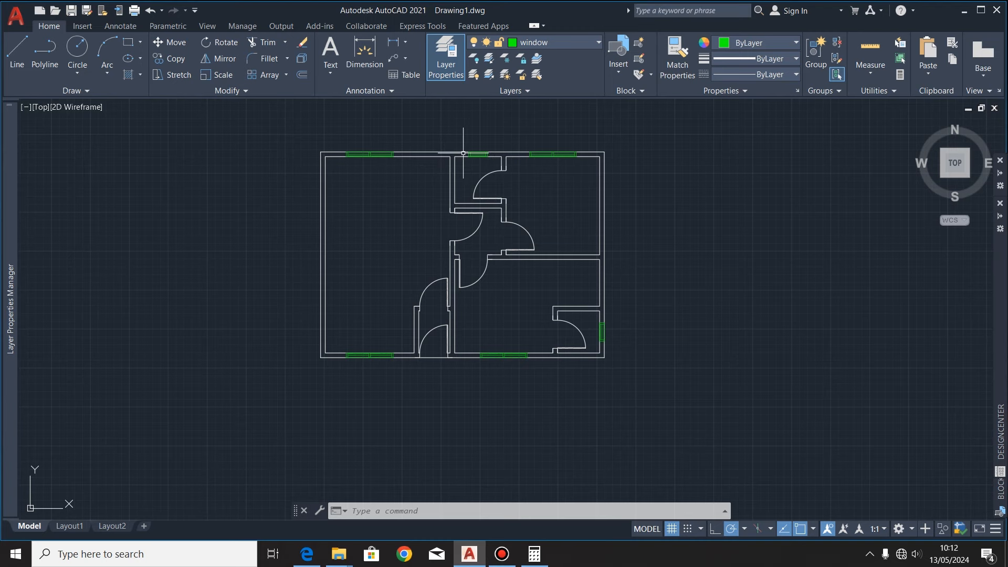
scroll(464, 154, up, 2)
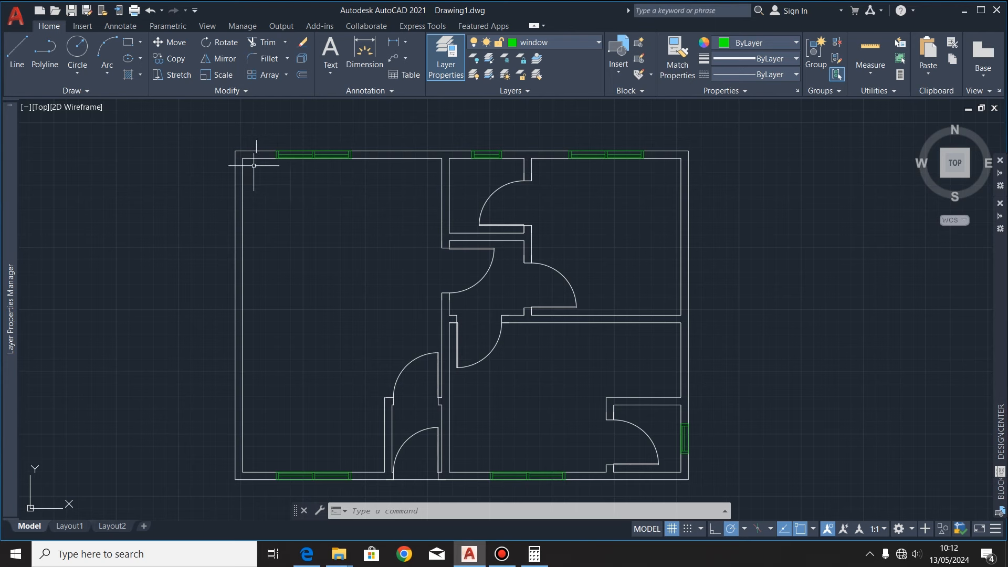
Step: Make the hatch layer current and set up a Hatch with pattern ANSI31, scale 30 and transparency 30
click(575, 42)
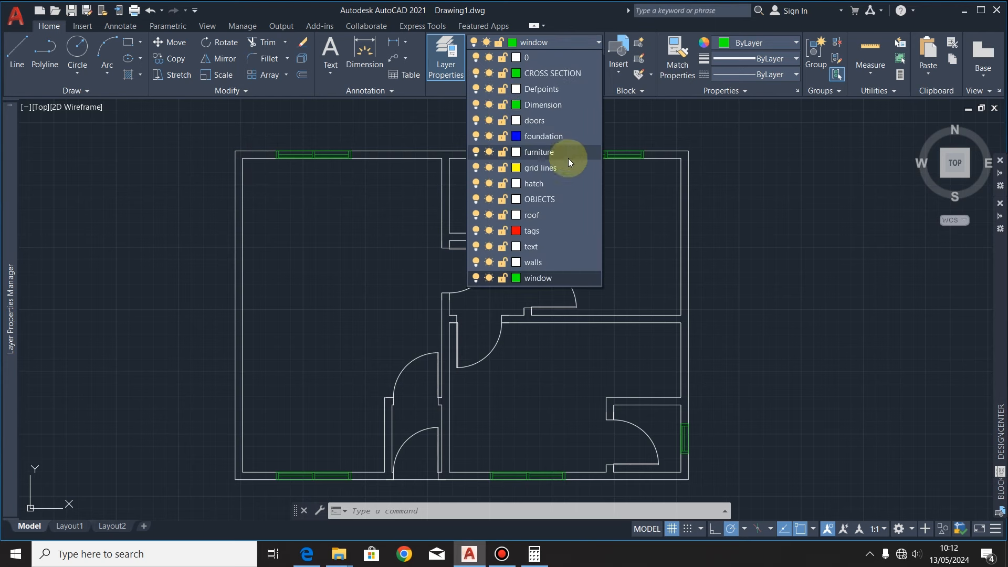
click(555, 183)
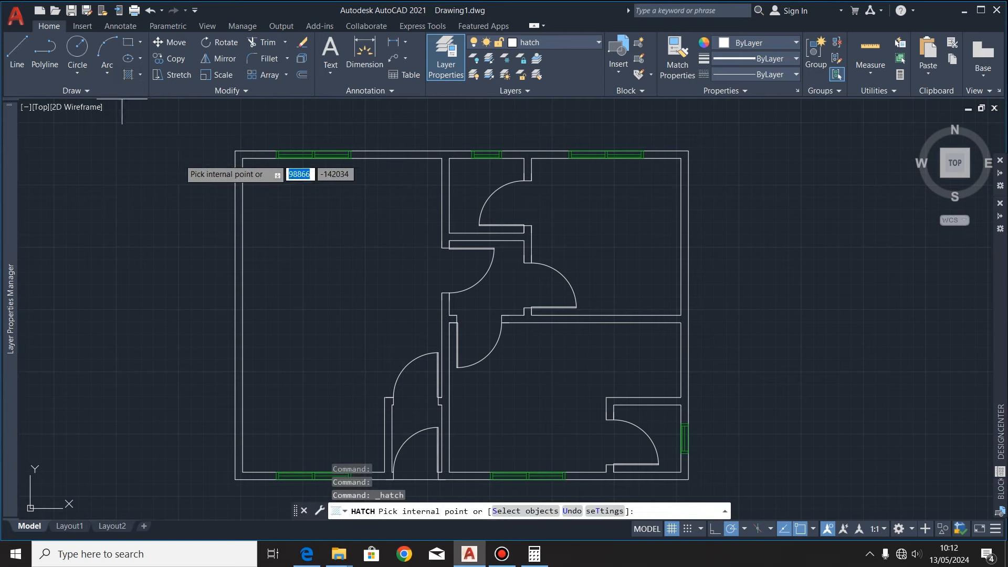
click(226, 58)
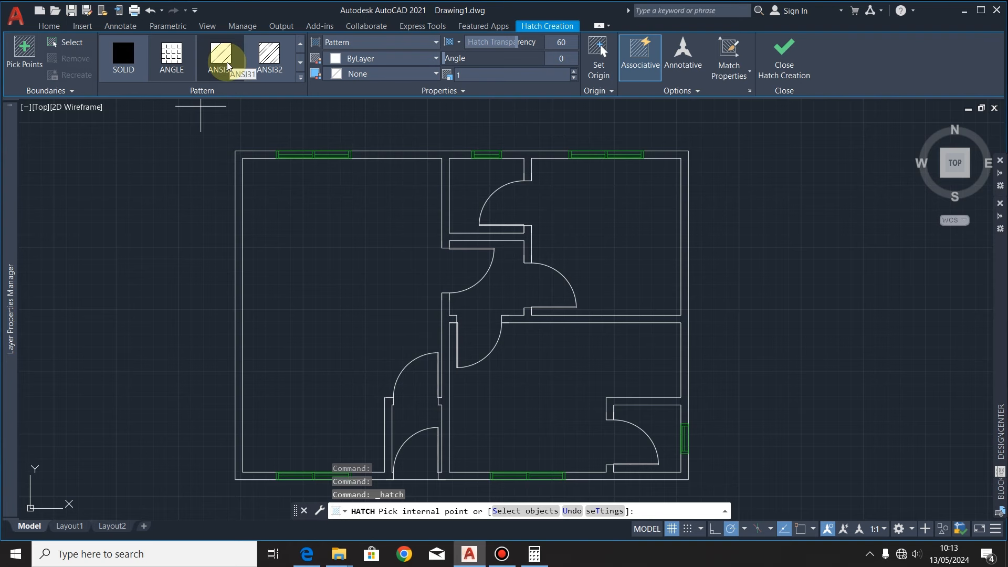
click(300, 78)
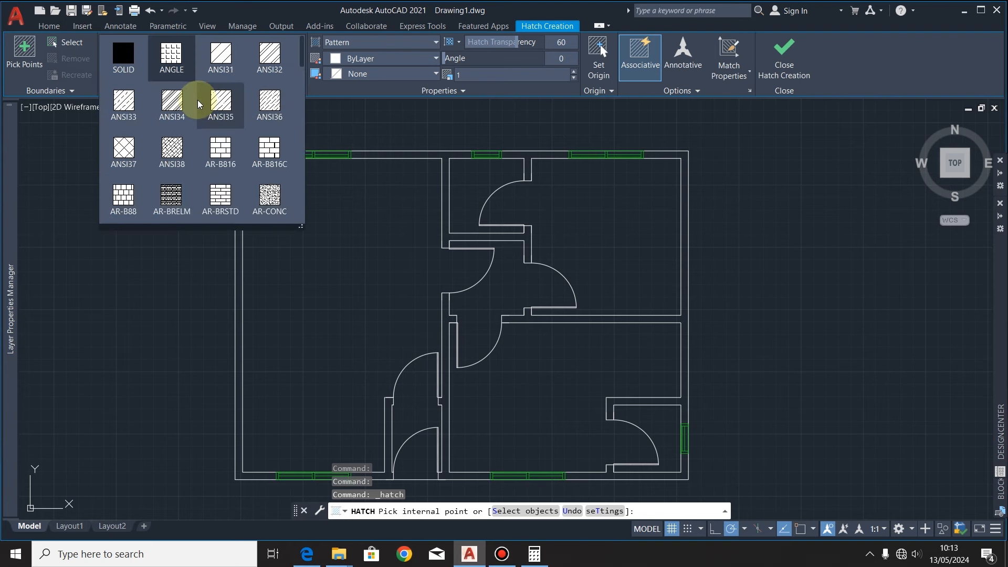
scroll(198, 101, down, 1)
scroll(197, 101, down, 9)
scroll(197, 102, up, 10)
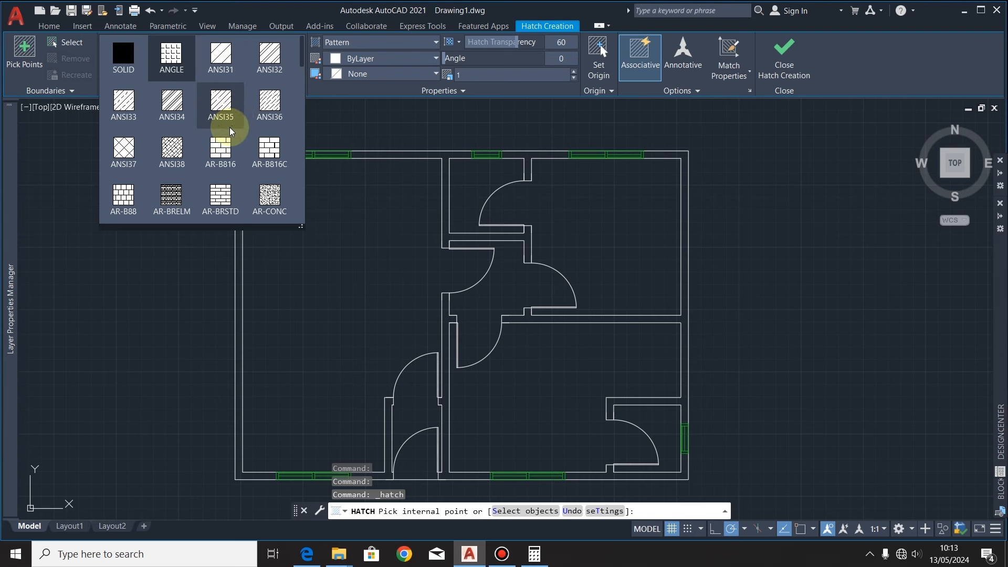
click(215, 63)
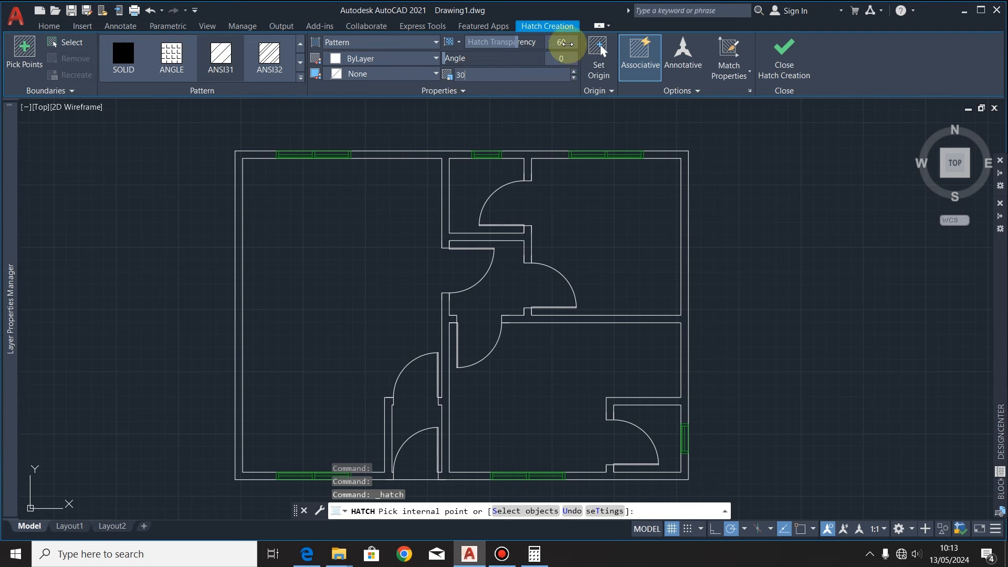
click(562, 43)
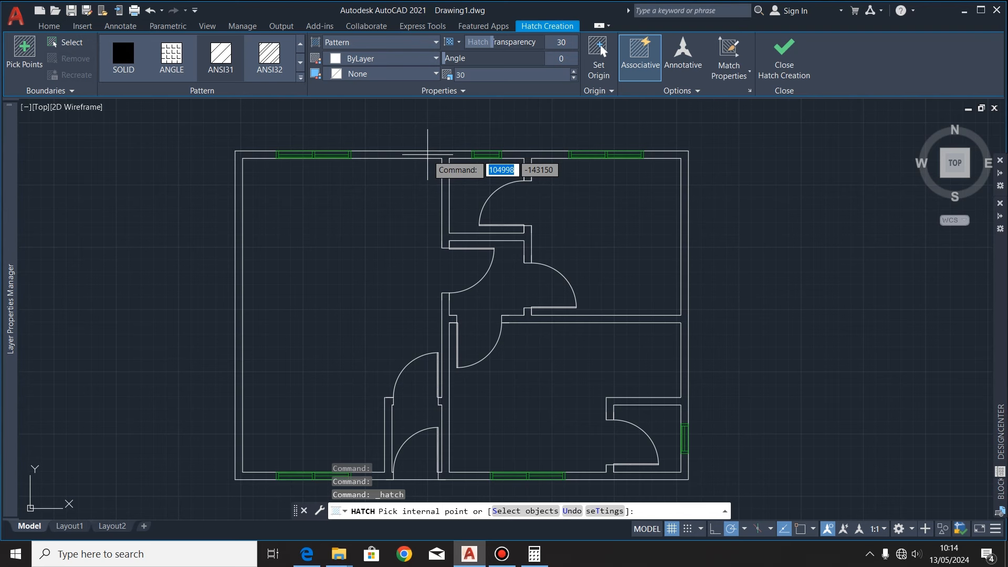
Step: Hatch the upper, side and interior wall segments between the windows and door openings by picking points inside them
click(427, 155)
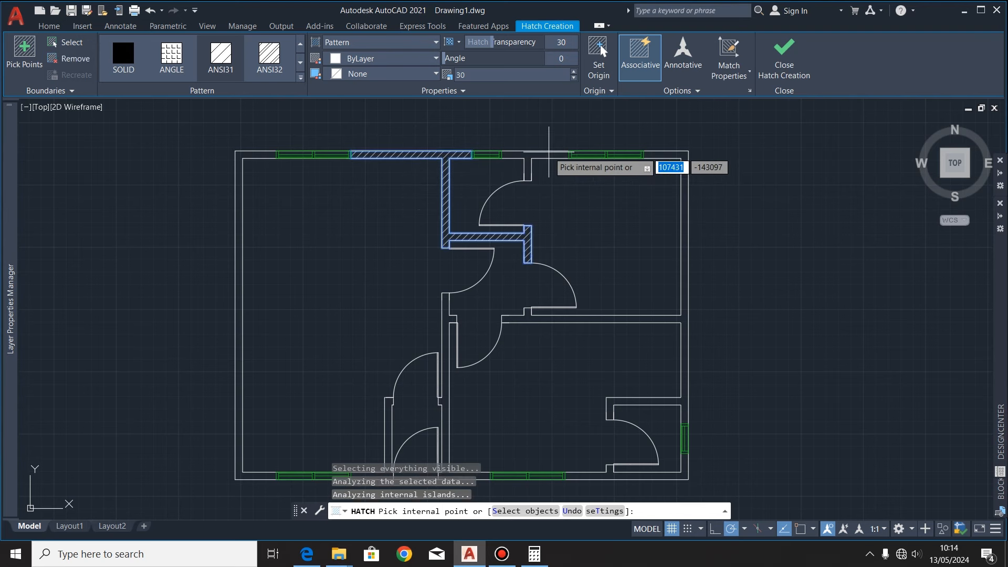
click(549, 154)
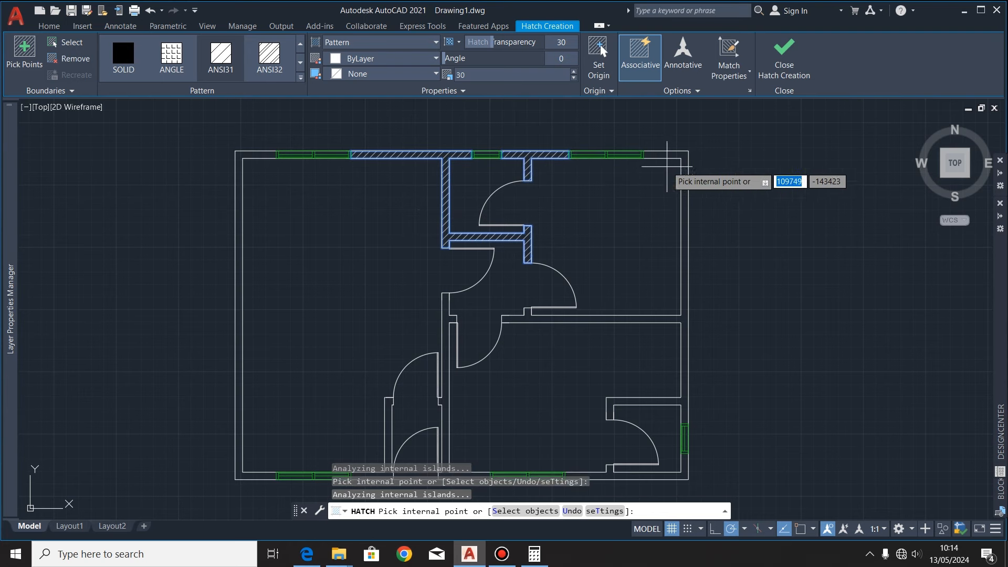
click(684, 160)
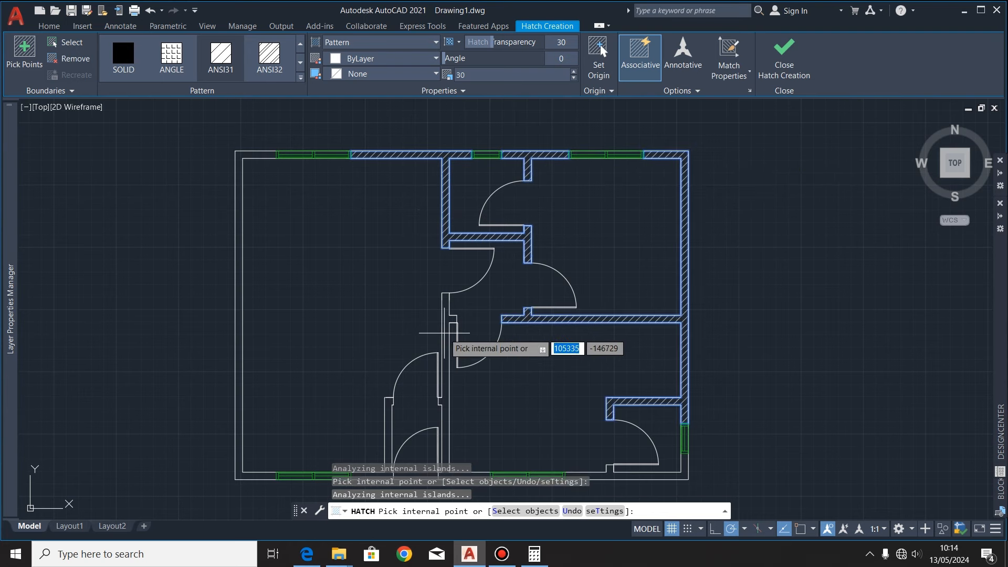
click(259, 155)
scroll(279, 157, down, 3)
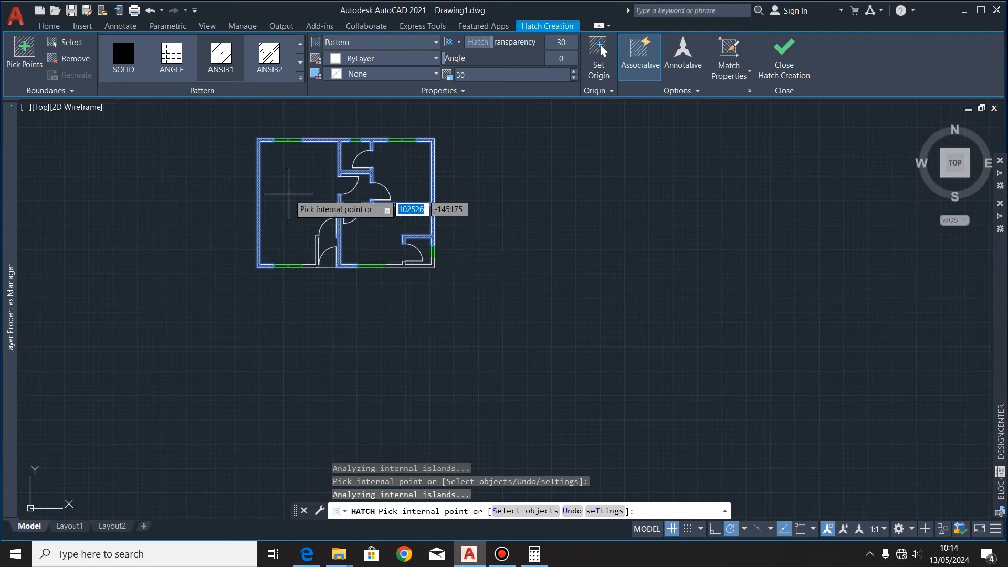
Step: Hatch the remaining wall segments beside the entrance and around the lower W/C's outer corner, and finish the hatch
scroll(289, 194, up, 5)
scroll(315, 338, down, 2)
scroll(603, 333, up, 2)
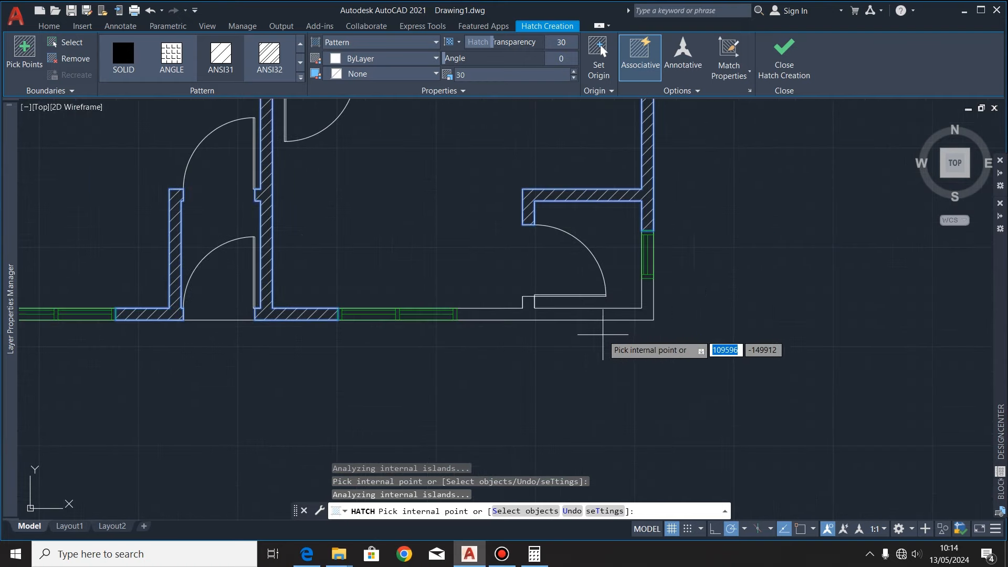
scroll(599, 340, down, 2)
scroll(547, 308, up, 1)
scroll(533, 321, down, 1)
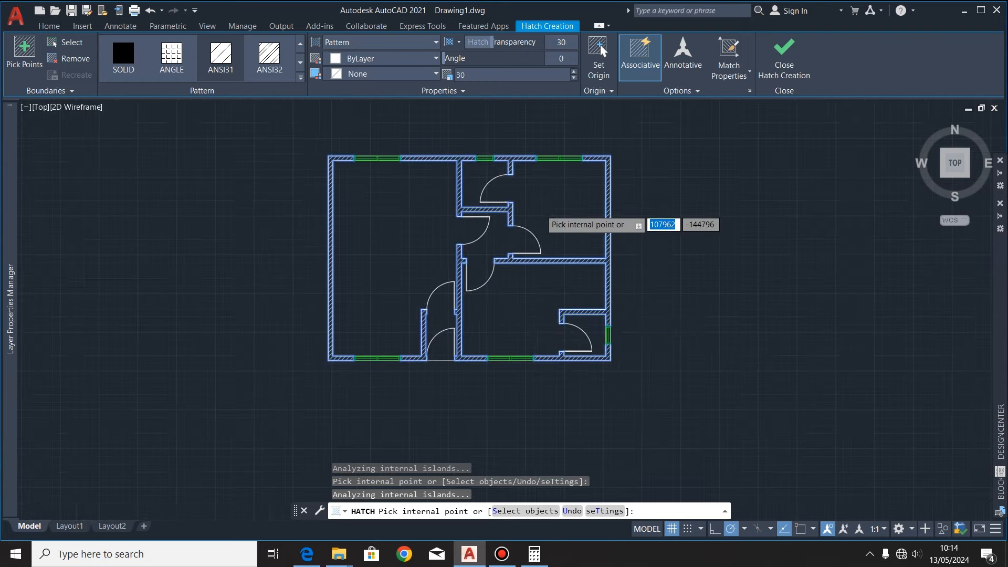
scroll(551, 213, up, 2)
key(Escape)
Step: Examine the hatched plan and compare it with the reference plan's furniture, room labels and dimensions
scroll(576, 229, down, 2)
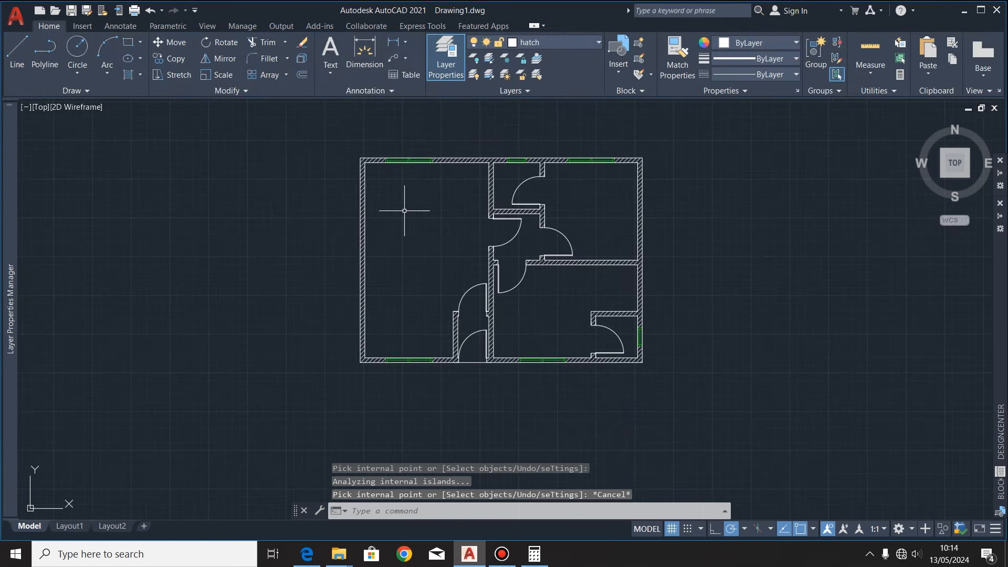
middle_drag(404, 211, 408, 235)
scroll(507, 209, up, 2)
scroll(508, 209, down, 2)
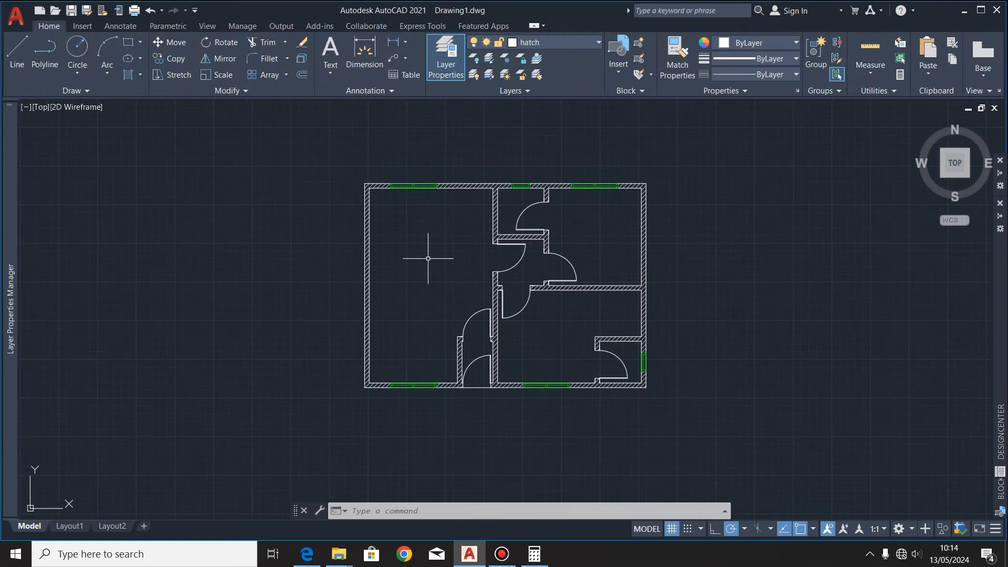
scroll(428, 258, down, 2)
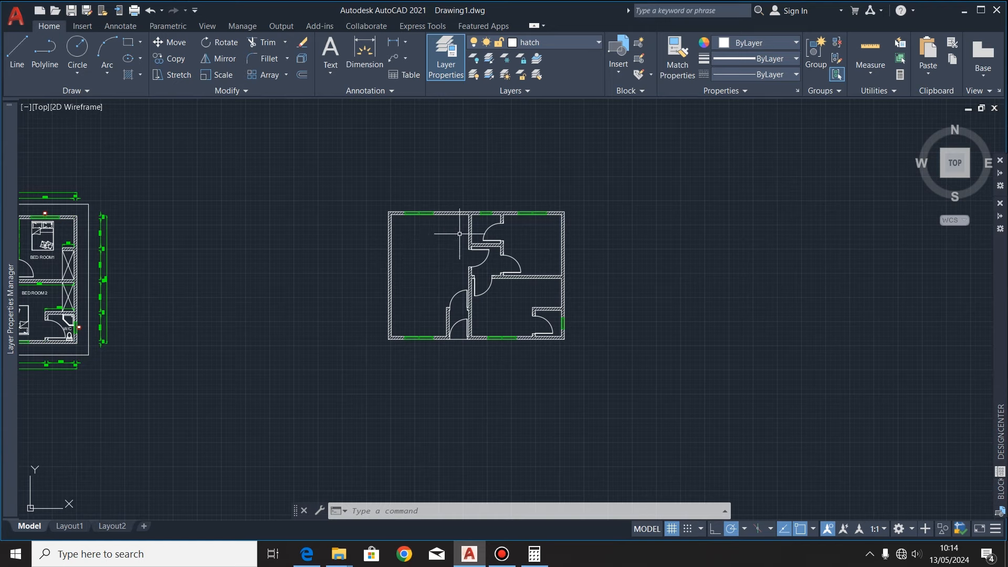
scroll(459, 234, up, 1)
scroll(461, 238, down, 2)
scroll(126, 251, up, 2)
scroll(147, 276, down, 2)
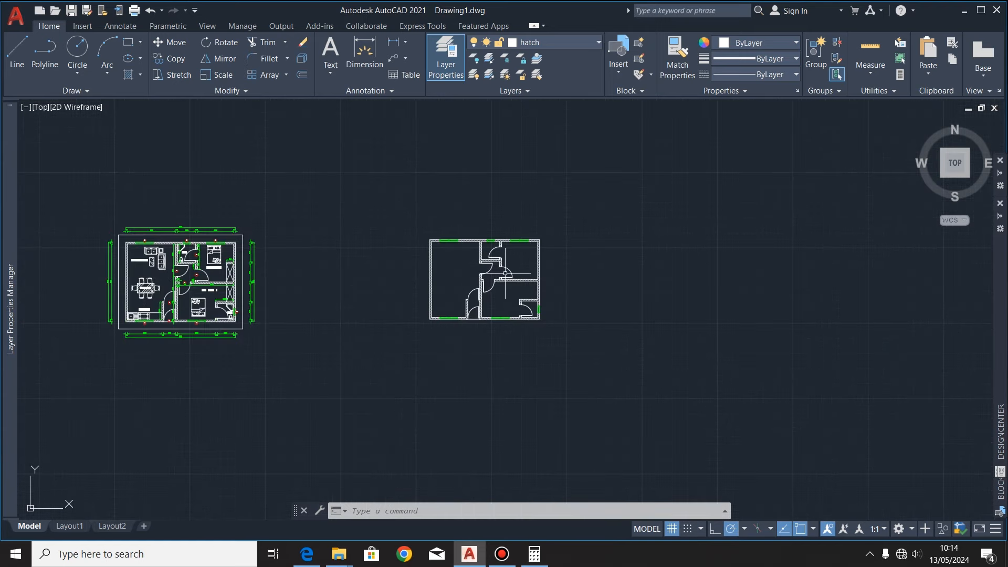
scroll(504, 273, up, 2)
scroll(359, 231, up, 1)
scroll(553, 216, down, 2)
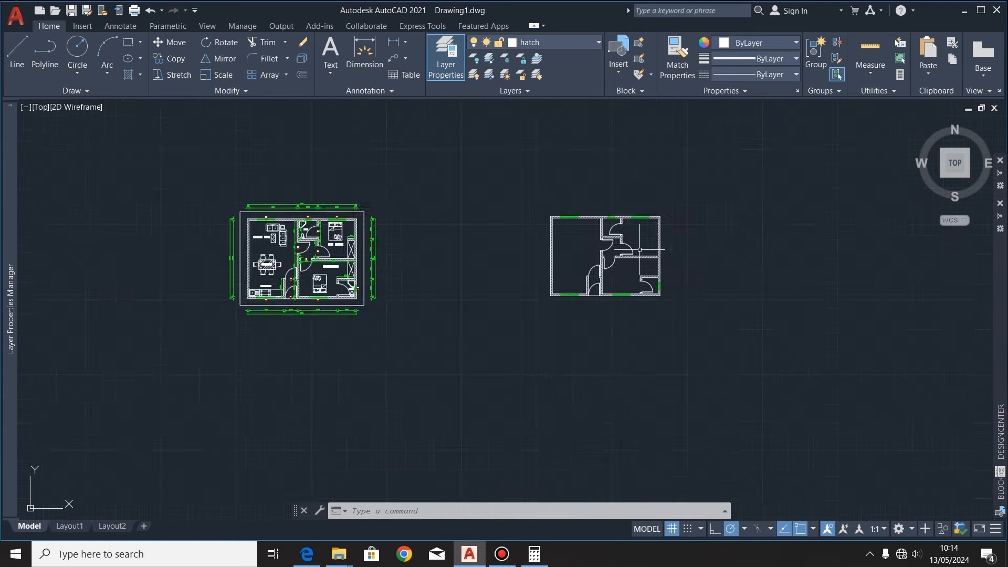
scroll(577, 241, down, 1)
scroll(404, 260, up, 2)
scroll(379, 253, up, 1)
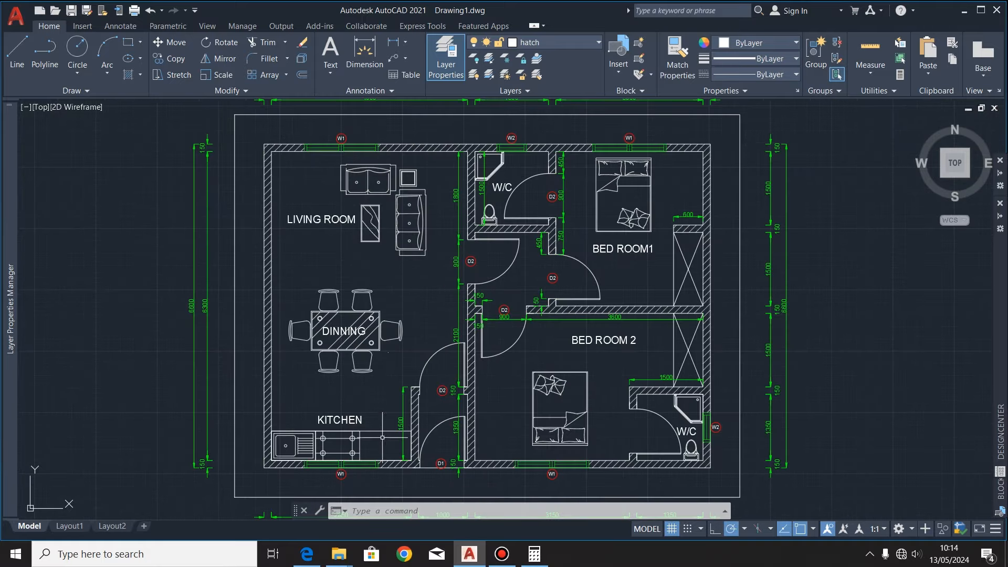
scroll(386, 247, down, 1)
scroll(417, 268, up, 2)
scroll(146, 290, down, 4)
middle_drag(723, 282, 455, 267)
scroll(504, 291, up, 2)
scroll(417, 269, down, 2)
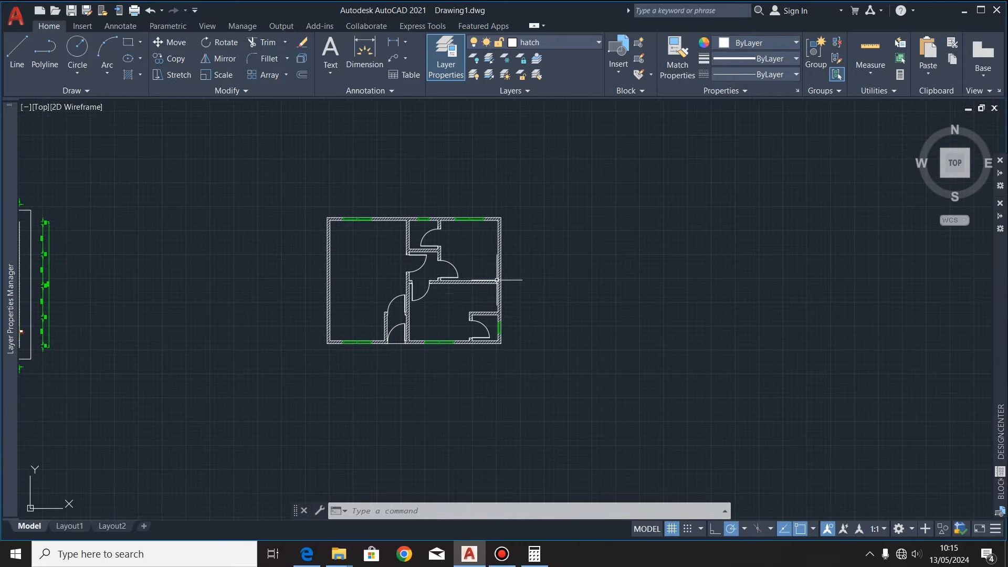
Step: Tile the open drawing windows vertically so the floor plan and the Start window sit side by side
scroll(341, 225, up, 2)
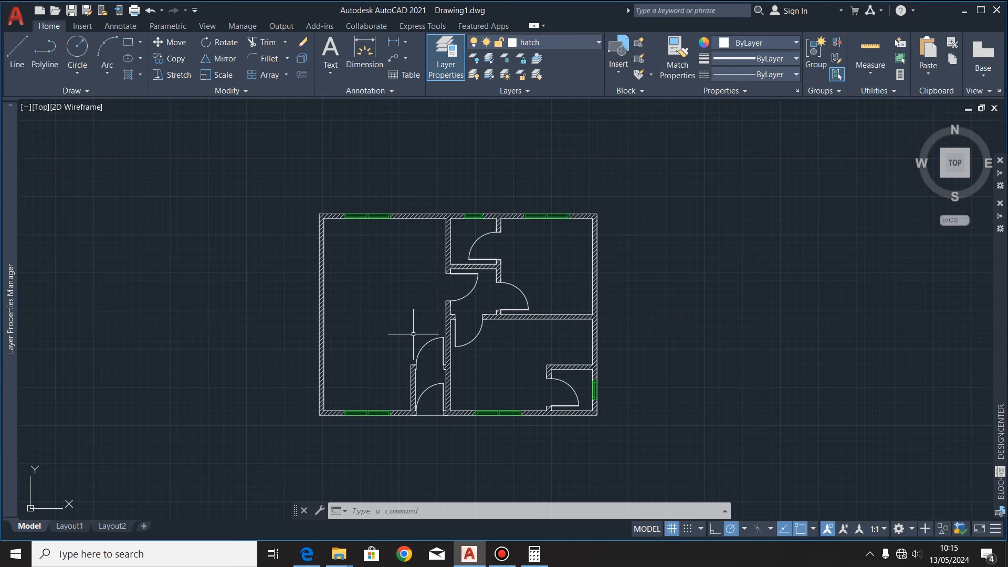
click(205, 26)
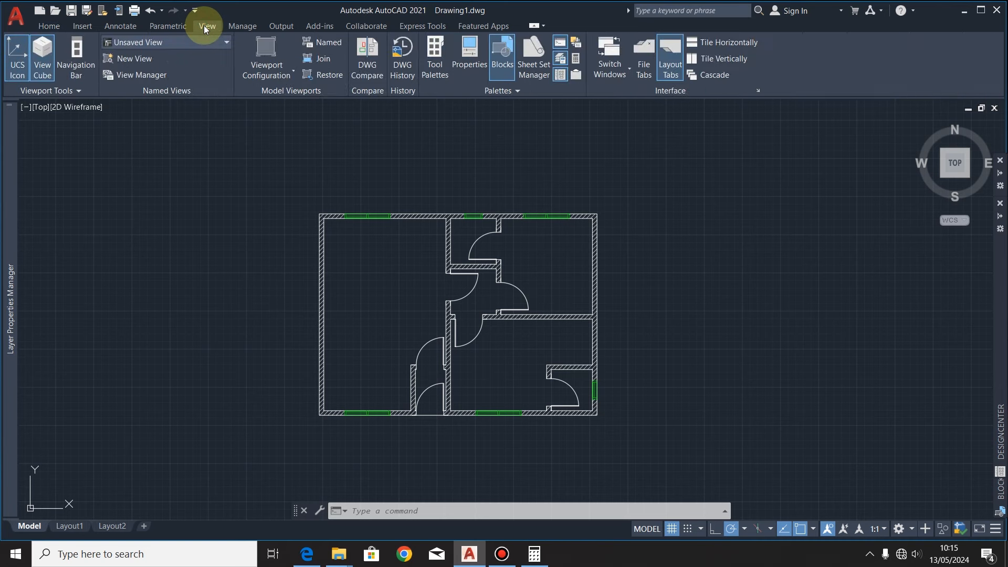
click(739, 63)
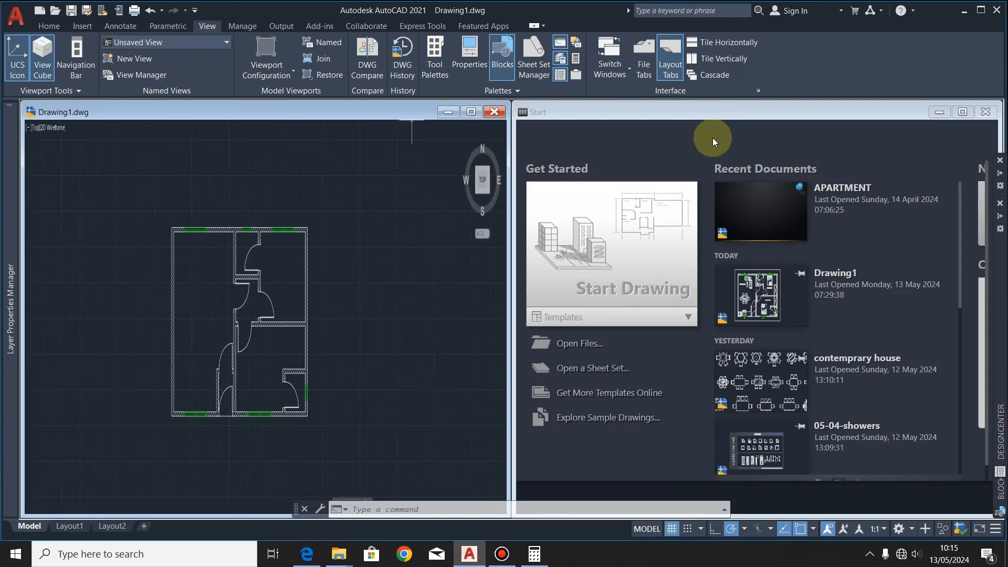
Step: Open the recent drawing contemprary house and tile all open windows vertically beside the Drawing1 floor plan
scroll(729, 283, down, 1)
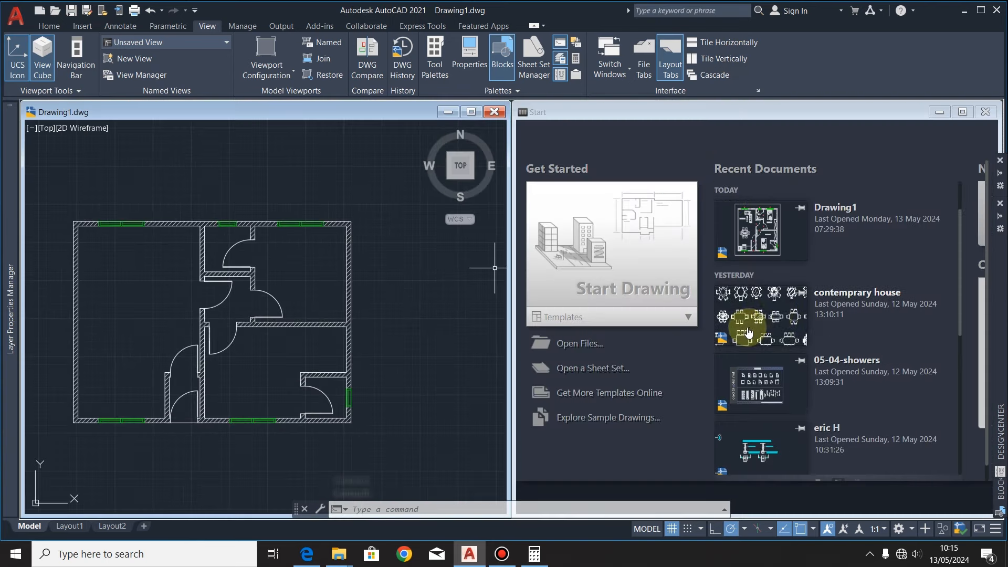
click(791, 318)
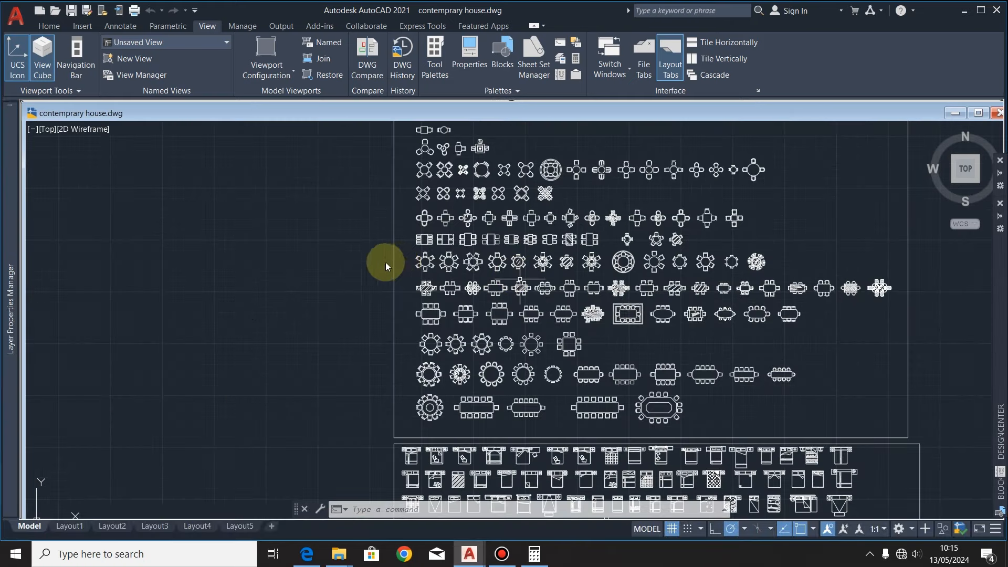
scroll(462, 287, down, 5)
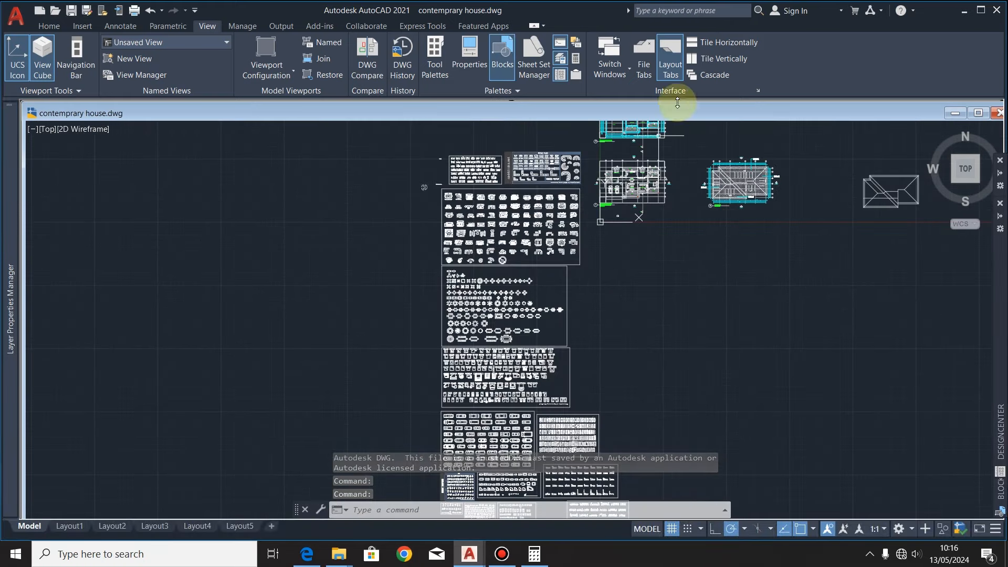
click(722, 58)
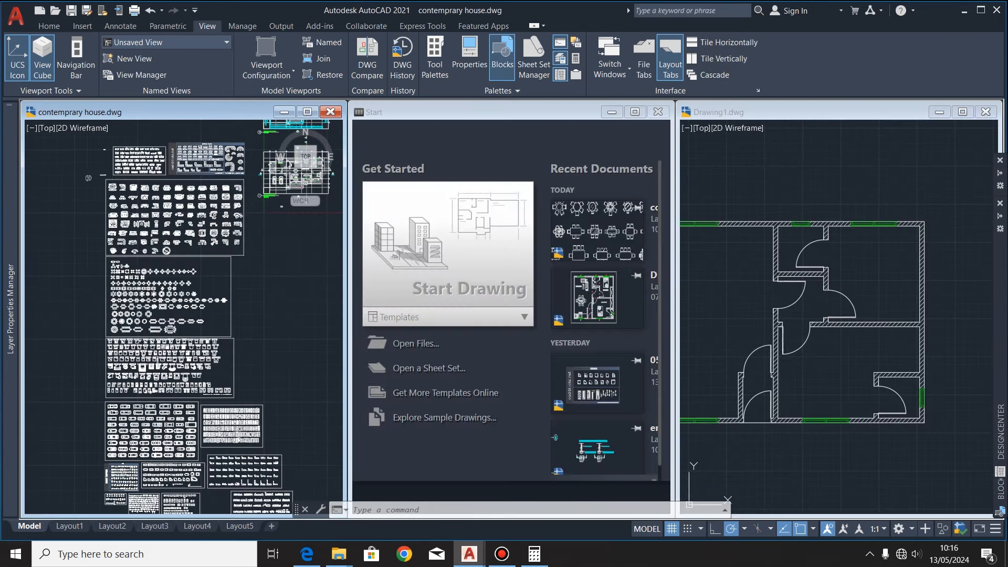
Step: Copy a square table with four chairs from the contemprary house furniture library to the clipboard
click(48, 26)
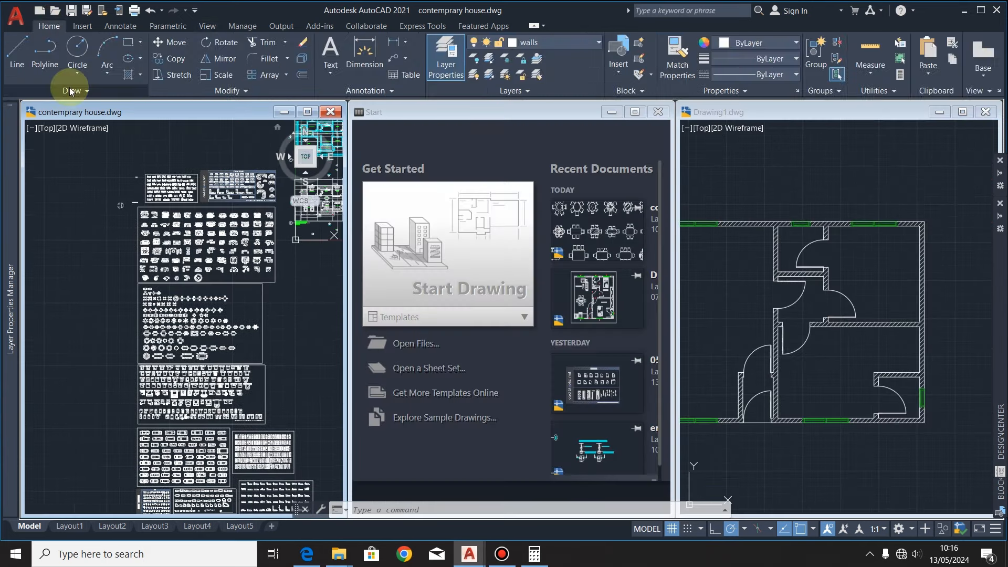
click(951, 58)
scroll(203, 325, up, 3)
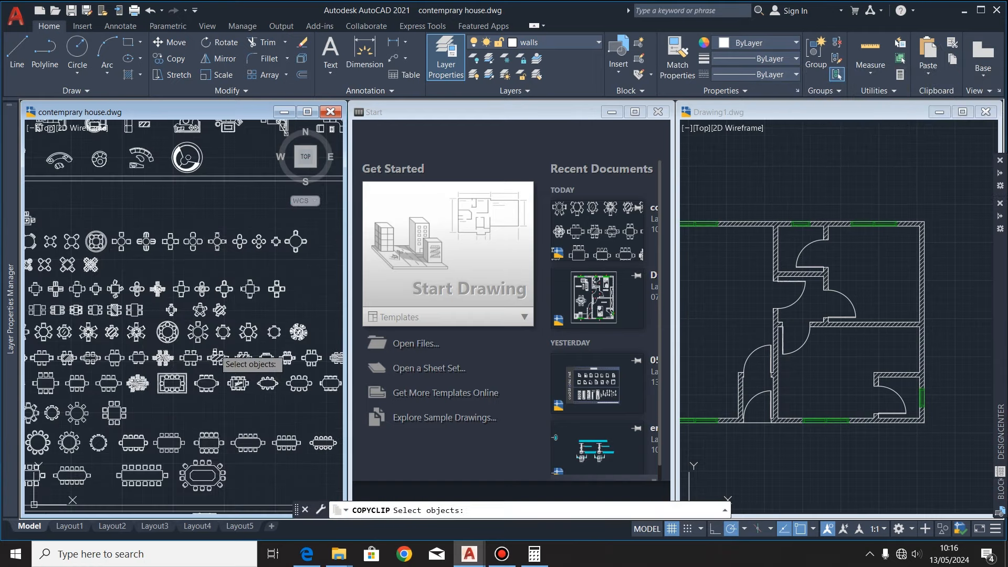
scroll(261, 306, up, 5)
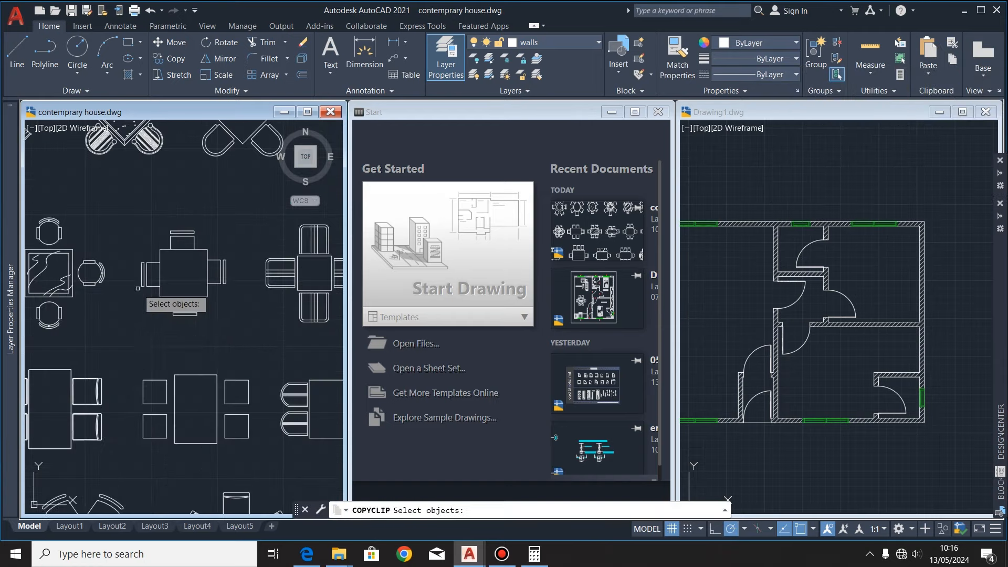
click(159, 297)
key(Return)
Step: Paste the copied four-chair table set into the Drawing1 floor plan drawing
scroll(158, 261, down, 3)
click(770, 231)
scroll(770, 231, down, 3)
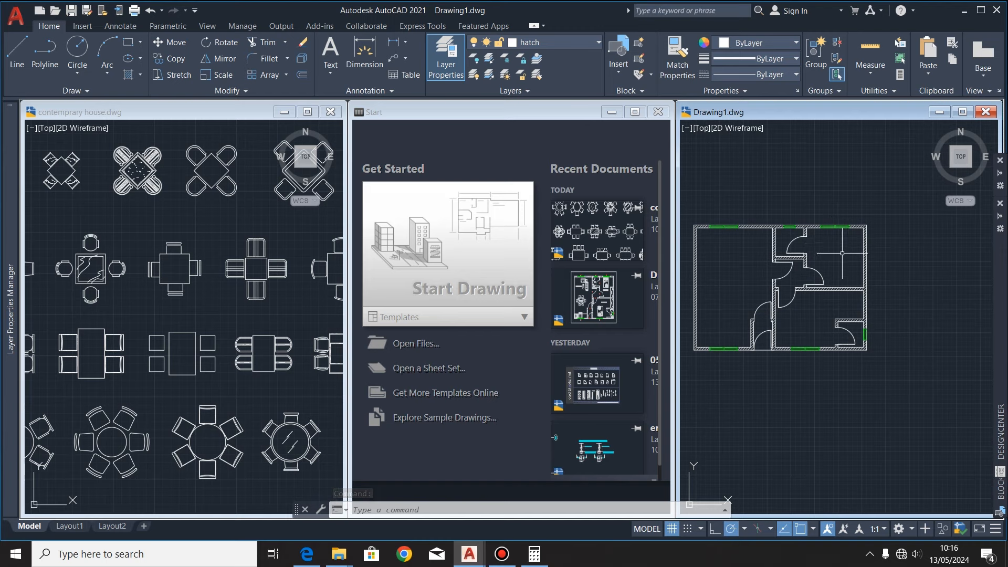
click(928, 54)
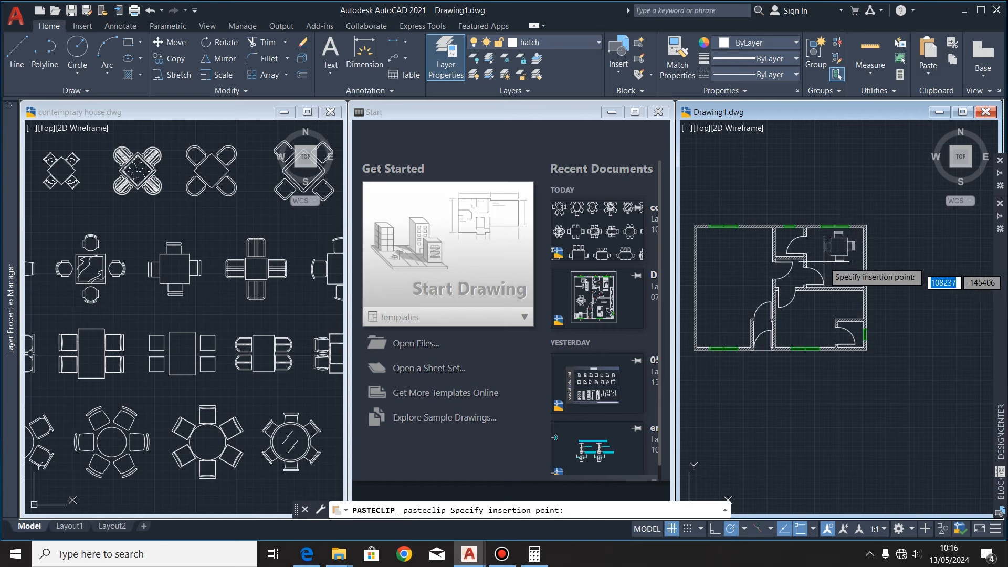
click(805, 201)
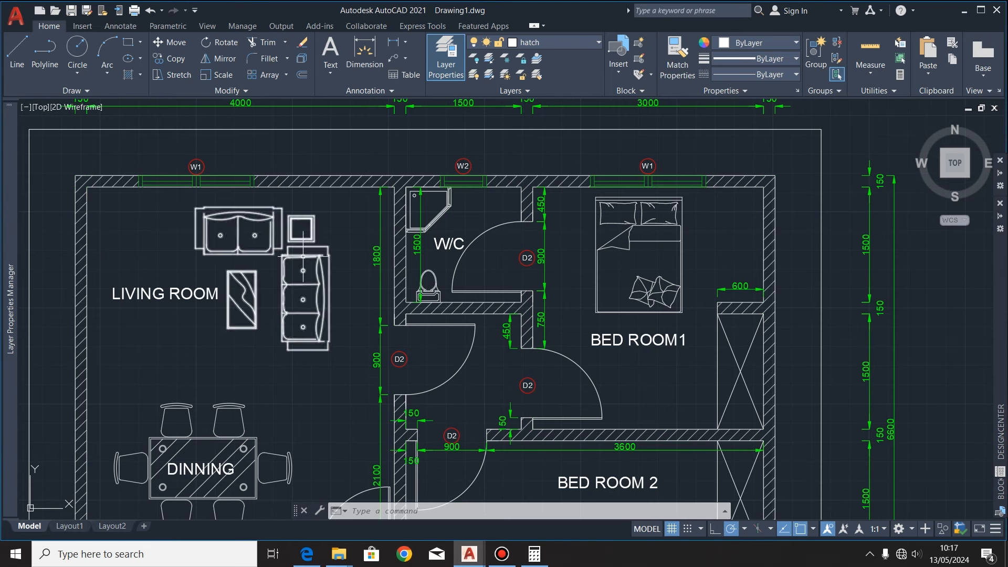
Step: Copy the sofa set with side and coffee tables from the reference living room into the new plan's living room
click(303, 310)
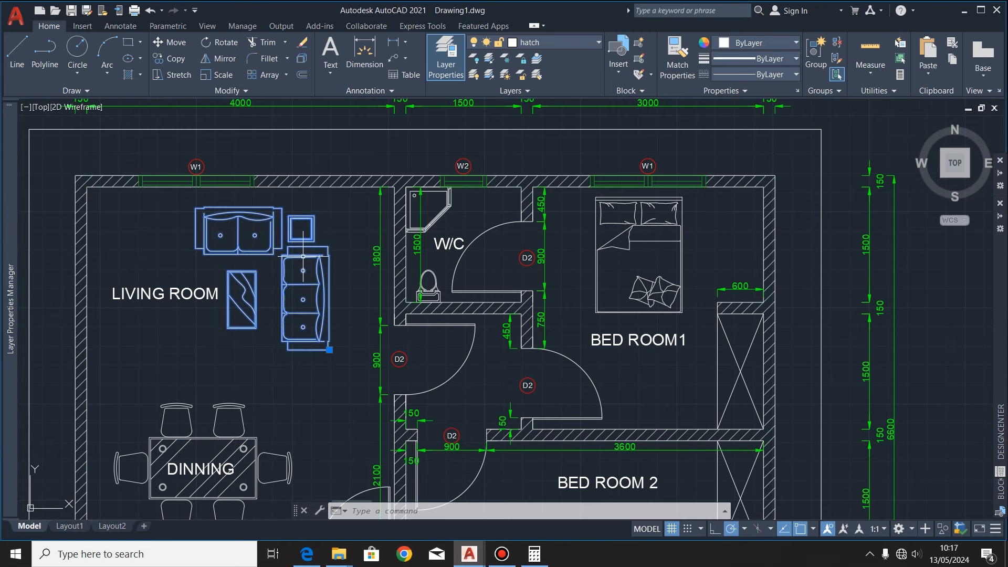
click(169, 58)
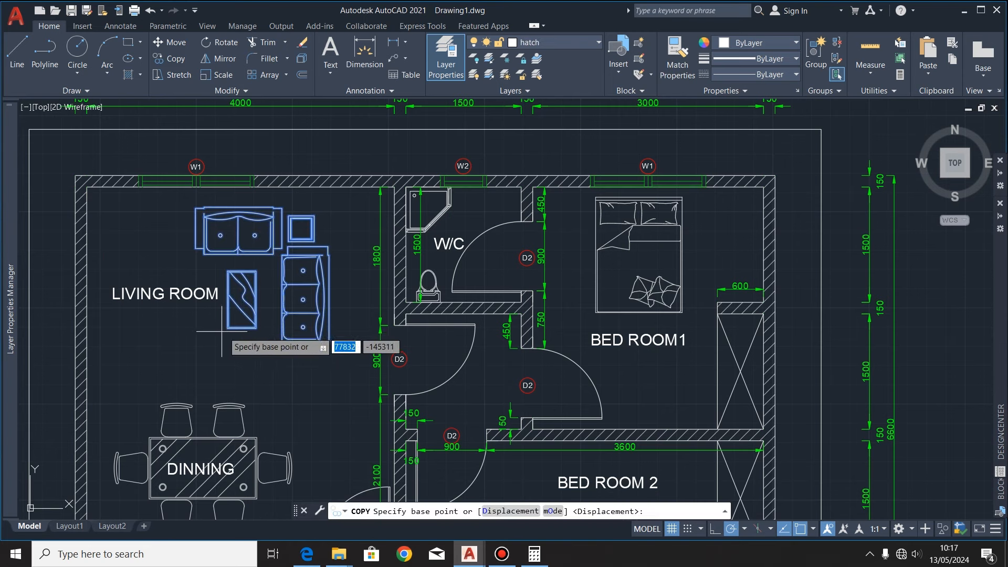
click(241, 298)
scroll(247, 294, down, 6)
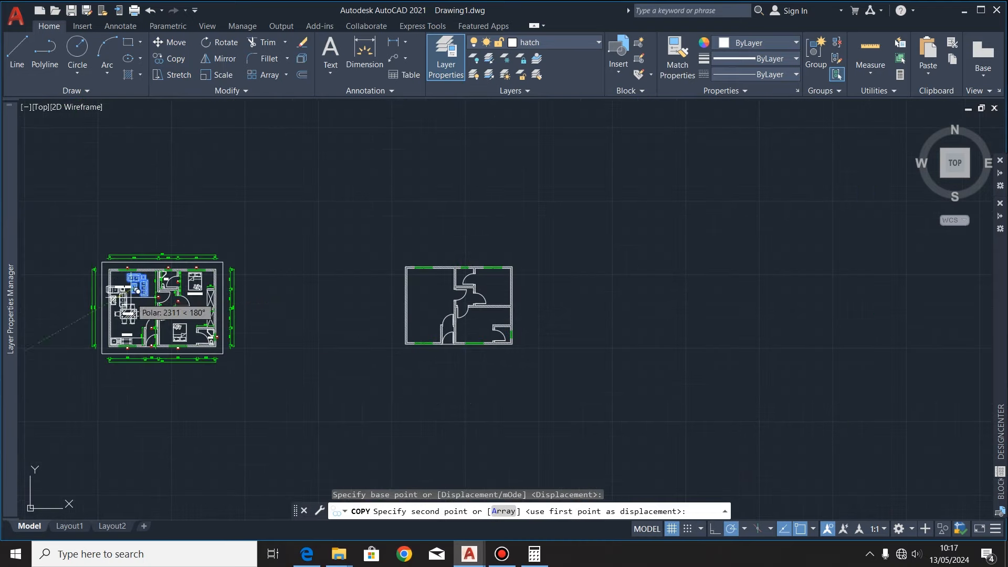
scroll(429, 290, up, 6)
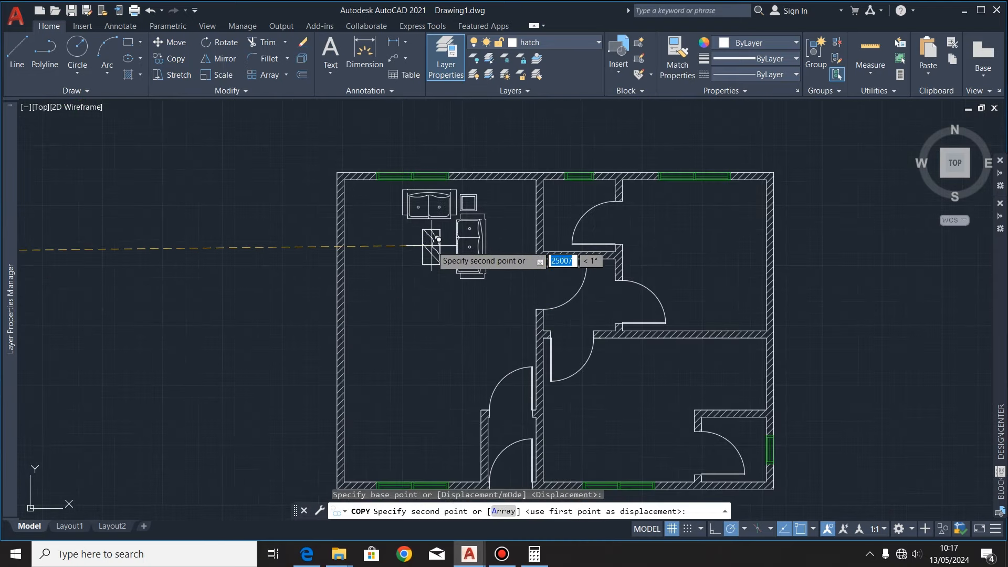
click(429, 245)
key(Escape)
Step: Copy the reference plan's dining table and chairs into the new plan, below the sofa set
scroll(428, 246, down, 3)
click(309, 265)
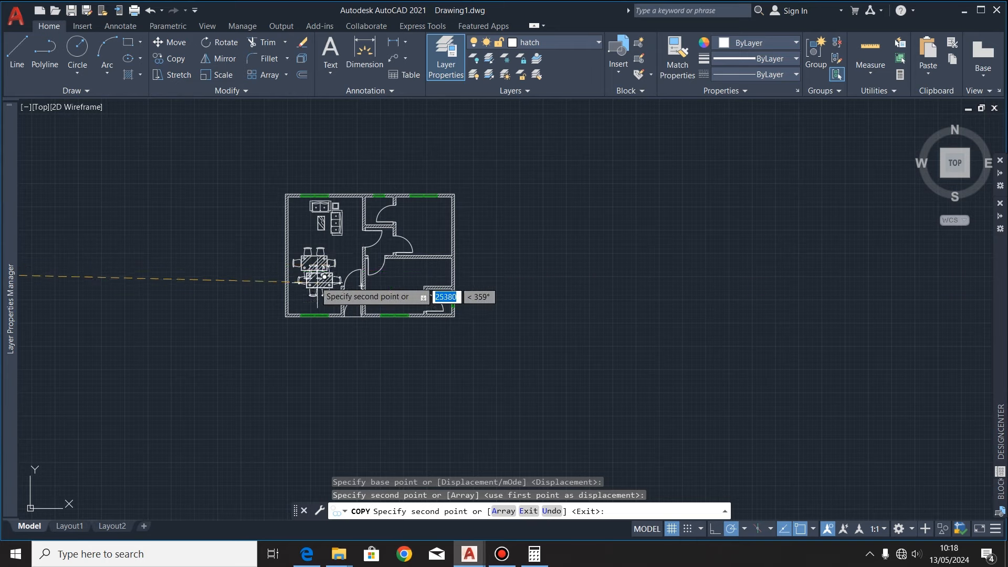
scroll(315, 279, up, 1)
key(Escape)
scroll(239, 361, up, 1)
Step: Copy the reference kitchen counter with its sink and stove into the new plan's kitchen, using the counter's lower-left corner as base point
scroll(457, 405, down, 8)
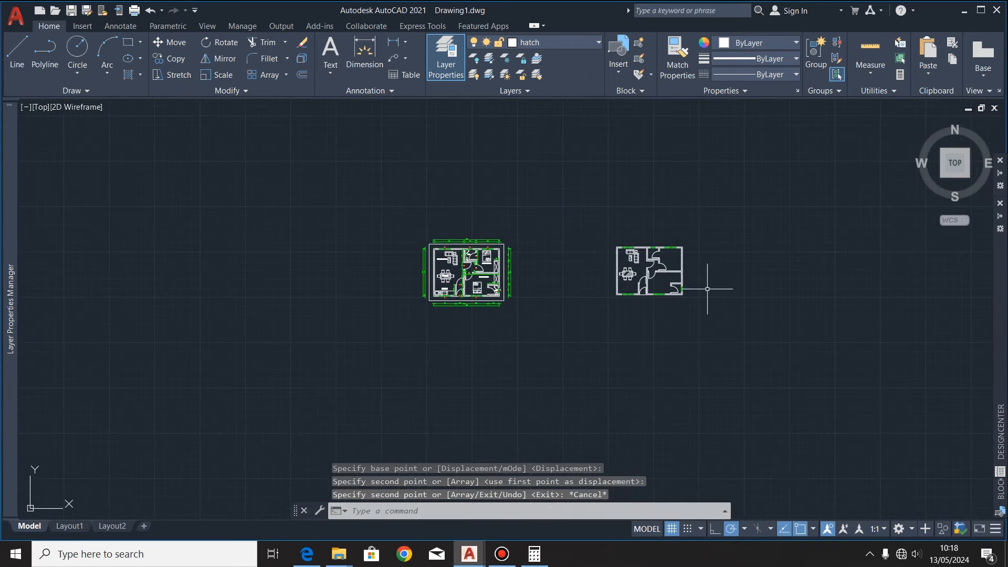
scroll(420, 297, up, 10)
scroll(486, 257, up, 1)
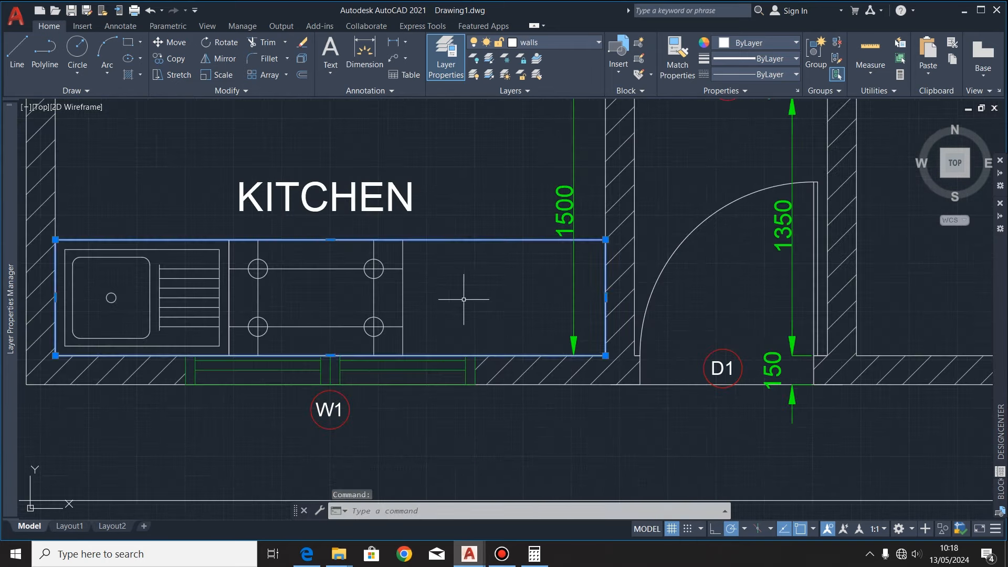
click(464, 299)
scroll(458, 313, down, 1)
click(476, 325)
click(251, 267)
scroll(329, 278, up, 3)
click(308, 218)
scroll(261, 258, down, 2)
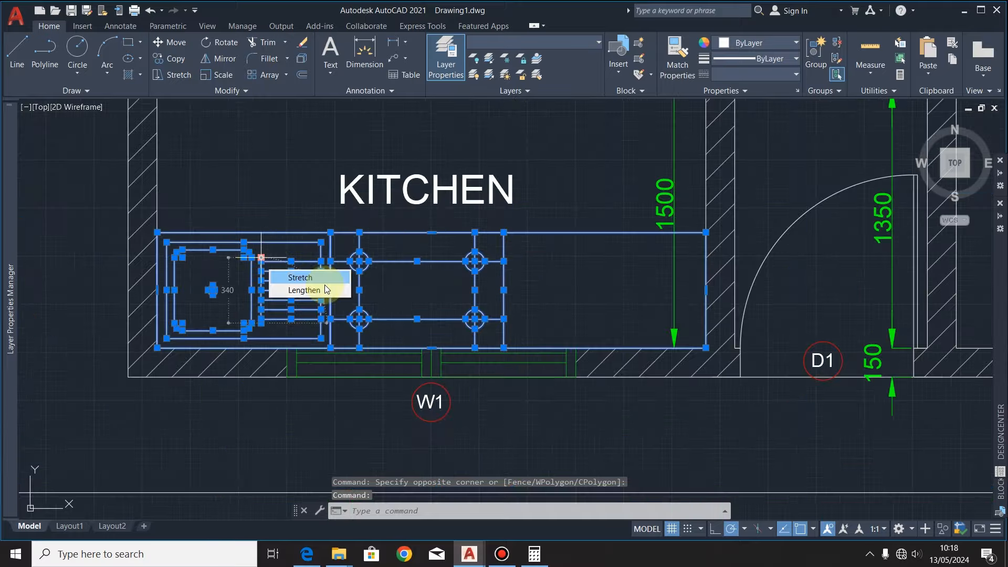
scroll(412, 310, down, 1)
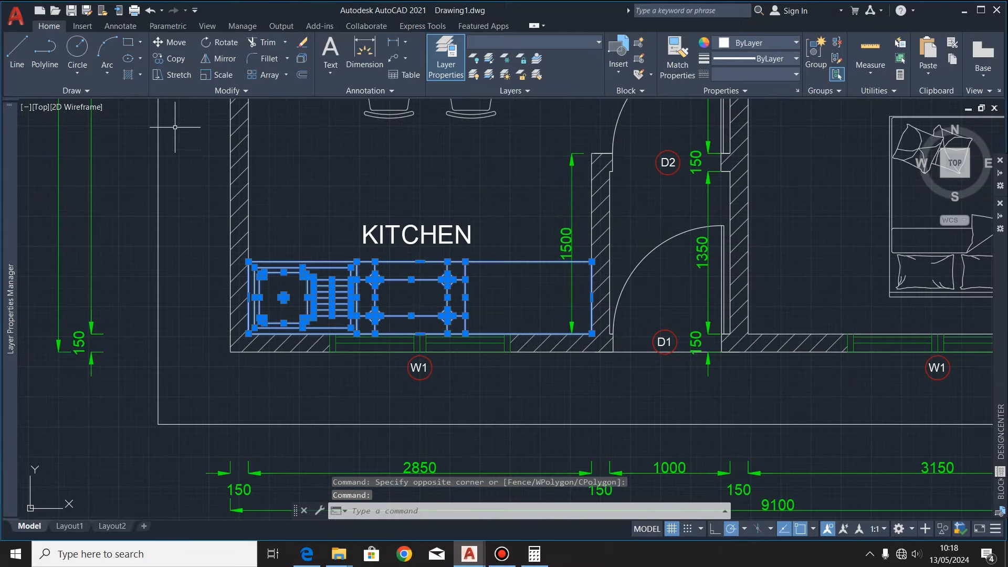
click(169, 58)
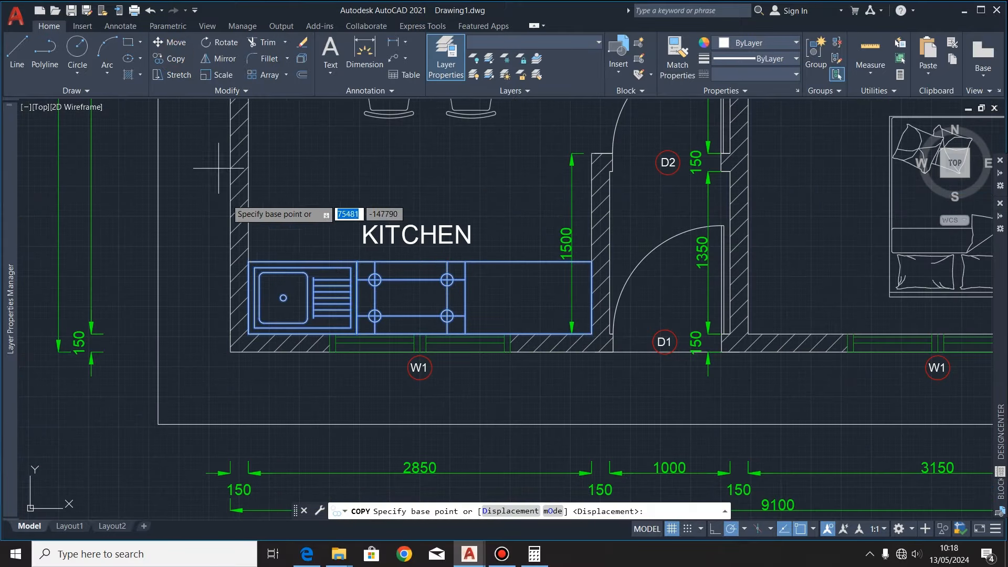
click(248, 333)
click(472, 325)
Step: Copy the remaining bedroom beds and the upper W/C's shower and toilet from the reference plan to the new plan
click(542, 254)
click(529, 368)
scroll(435, 225, down, 5)
scroll(562, 367, up, 5)
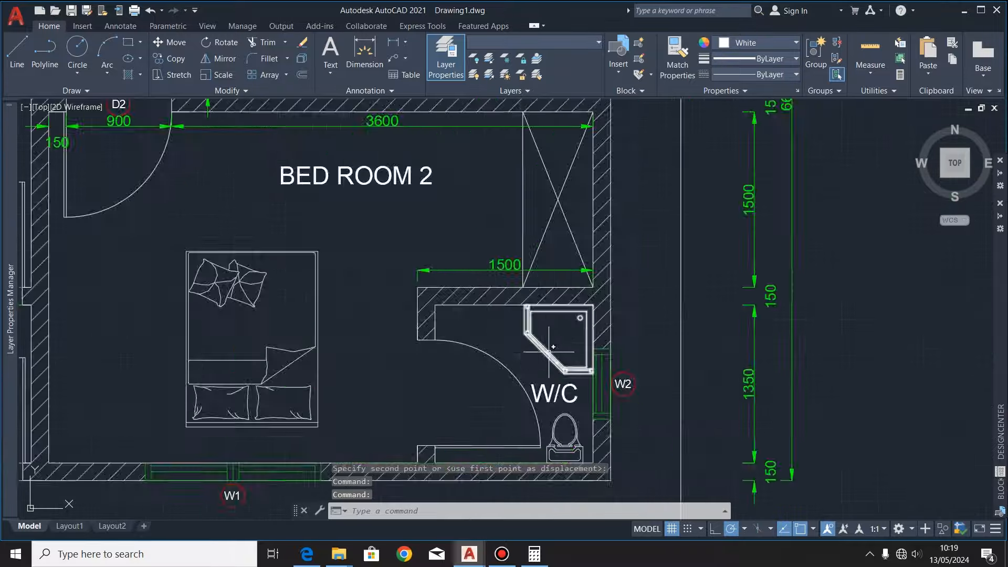
Step: Copy the shower and toilet from Bed Room 2's W/C to the free space outside the new plan's right wall
click(547, 349)
click(545, 325)
scroll(491, 360, down, 5)
click(172, 59)
scroll(498, 351, up, 5)
click(452, 242)
scroll(452, 242, down, 7)
middle_drag(880, 251, 461, 292)
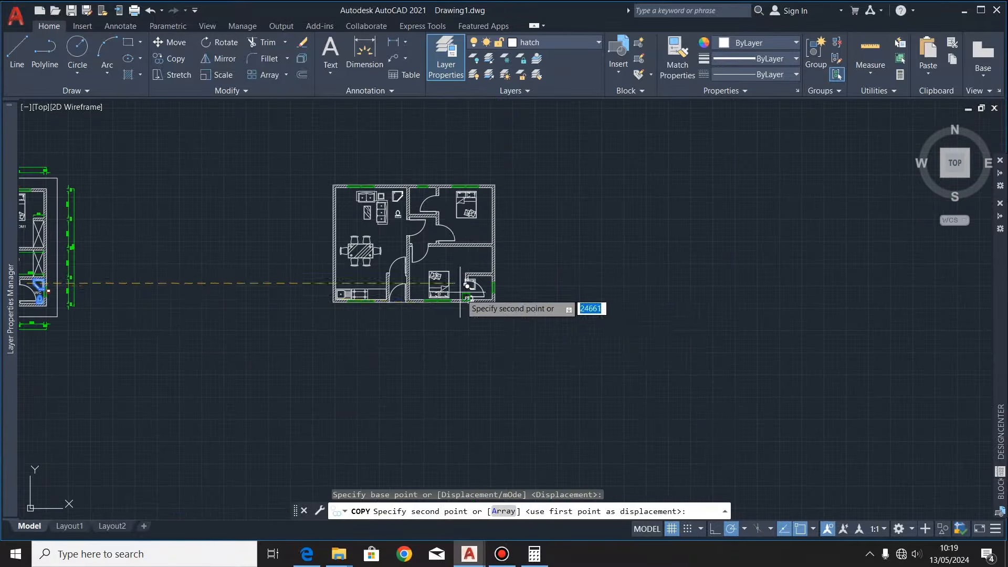
scroll(461, 292, up, 2)
scroll(562, 243, down, 2)
middle_drag(567, 234, 561, 260)
click(561, 259)
key(Escape)
Step: Mirror the shower and toilet about a vertical line, keeping the originals, and move the original shower into the lower W/C's upper-right corner
scroll(584, 271, up, 6)
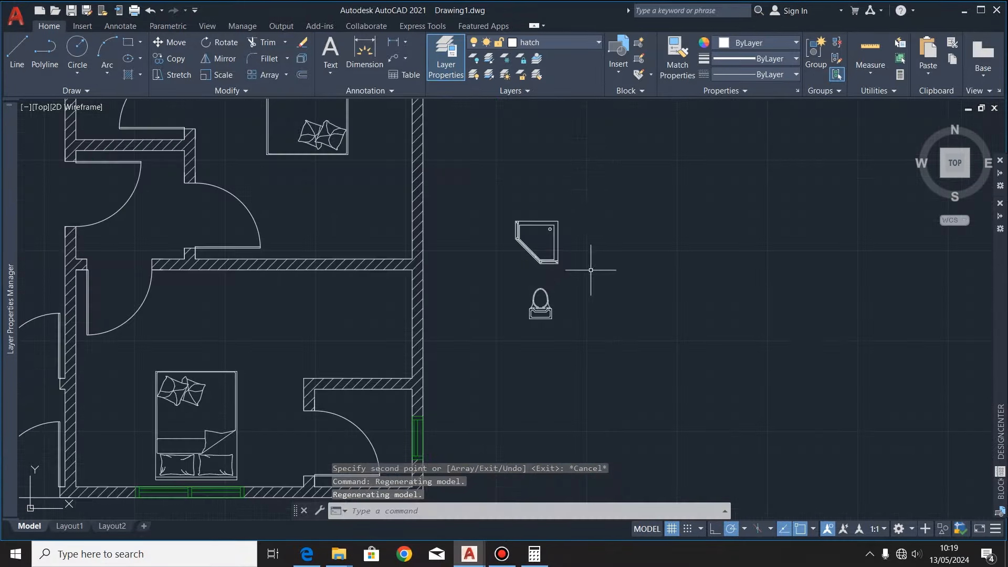
click(586, 197)
click(529, 361)
click(225, 58)
click(587, 221)
click(587, 319)
key(Return)
click(170, 42)
click(412, 389)
Step: Offset Bed Room 1's lower wall line upward by 1500 for the wardrobe partition, and offset that line by 150 for its thickness
middle_drag(412, 270, 595, 377)
click(536, 366)
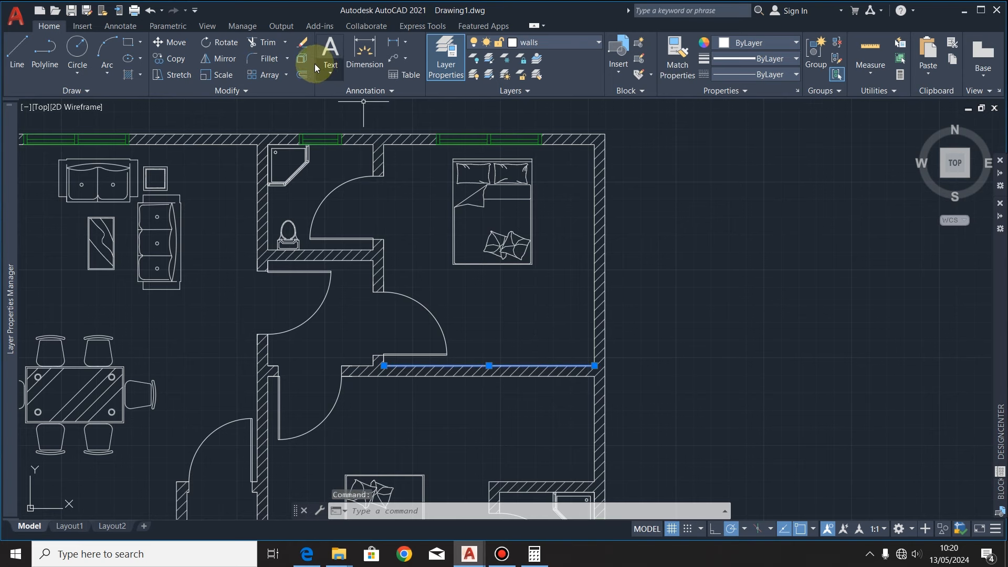
click(302, 75)
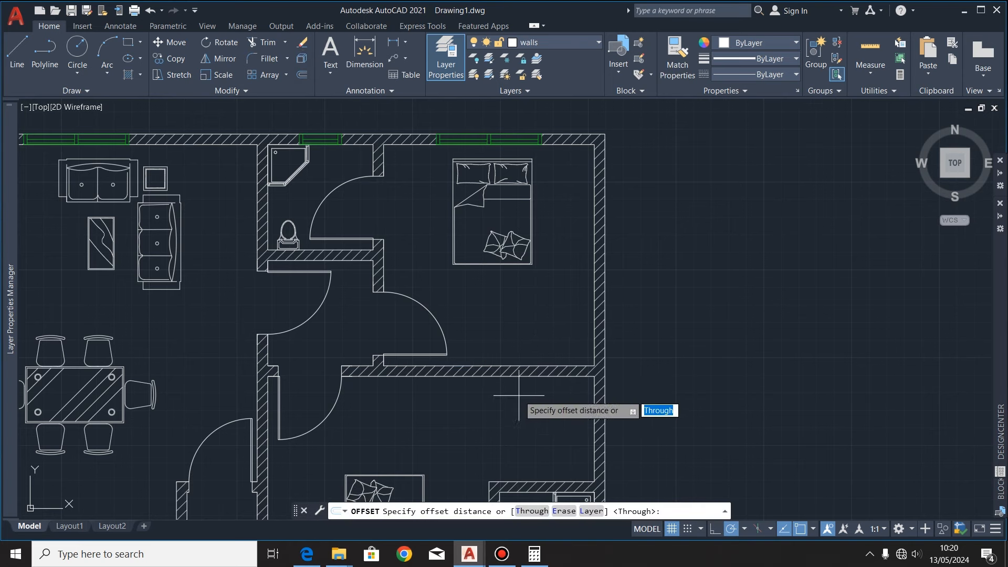
click(489, 365)
click(535, 366)
scroll(565, 240, up, 2)
click(565, 273)
text(150)
key(Return)
Step: Offset the inner line of Bed Room 1's right wall 600 into the room as the wardrobe front
click(612, 315)
text(600)
key(Return)
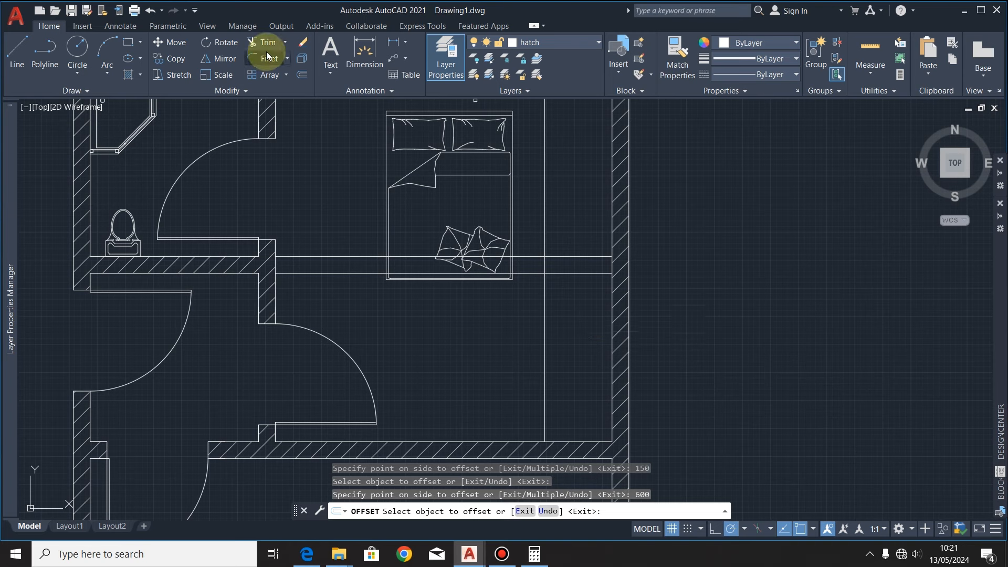
Step: Trim the two partition lines between the bed and the wardrobe front line in Bed Room 1
click(272, 42)
drag(525, 289, 520, 237)
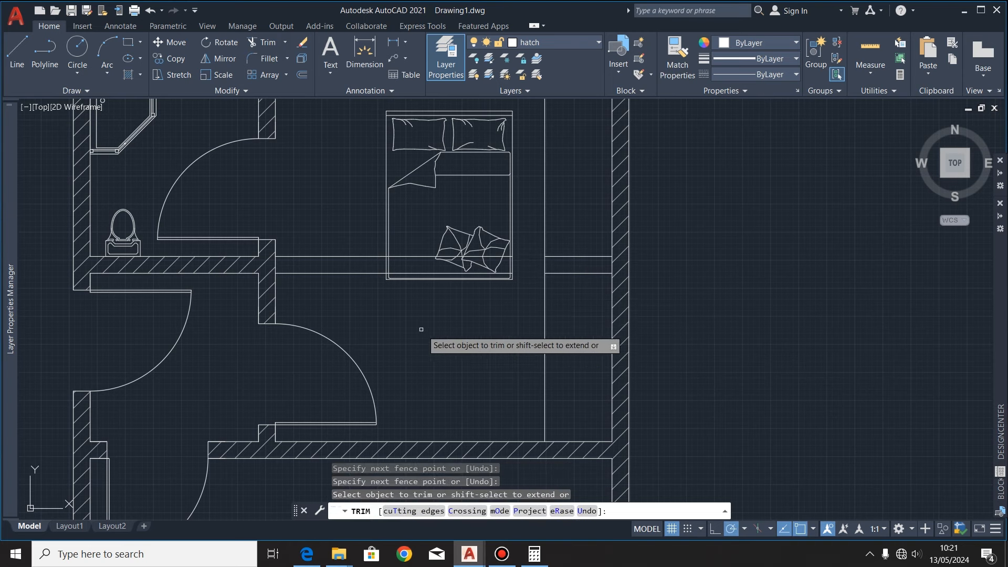